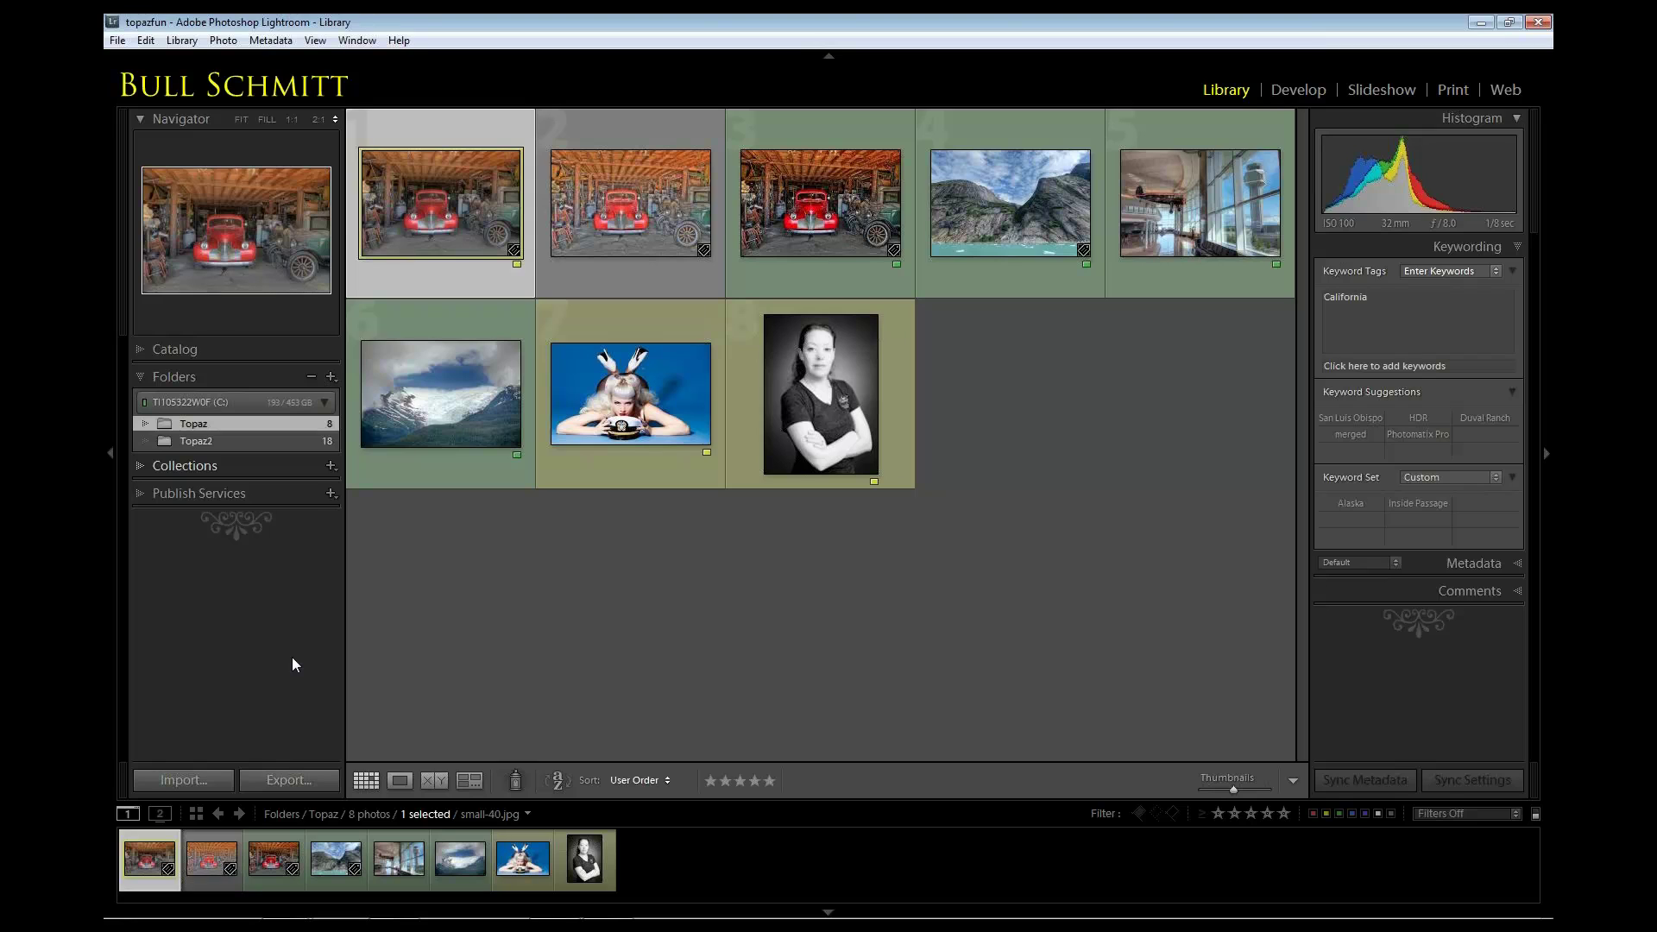
# - View the first red car garage photo and the airport terminal photo enlarged, returning to the thumbnail grid after each
pyautogui.press('e')
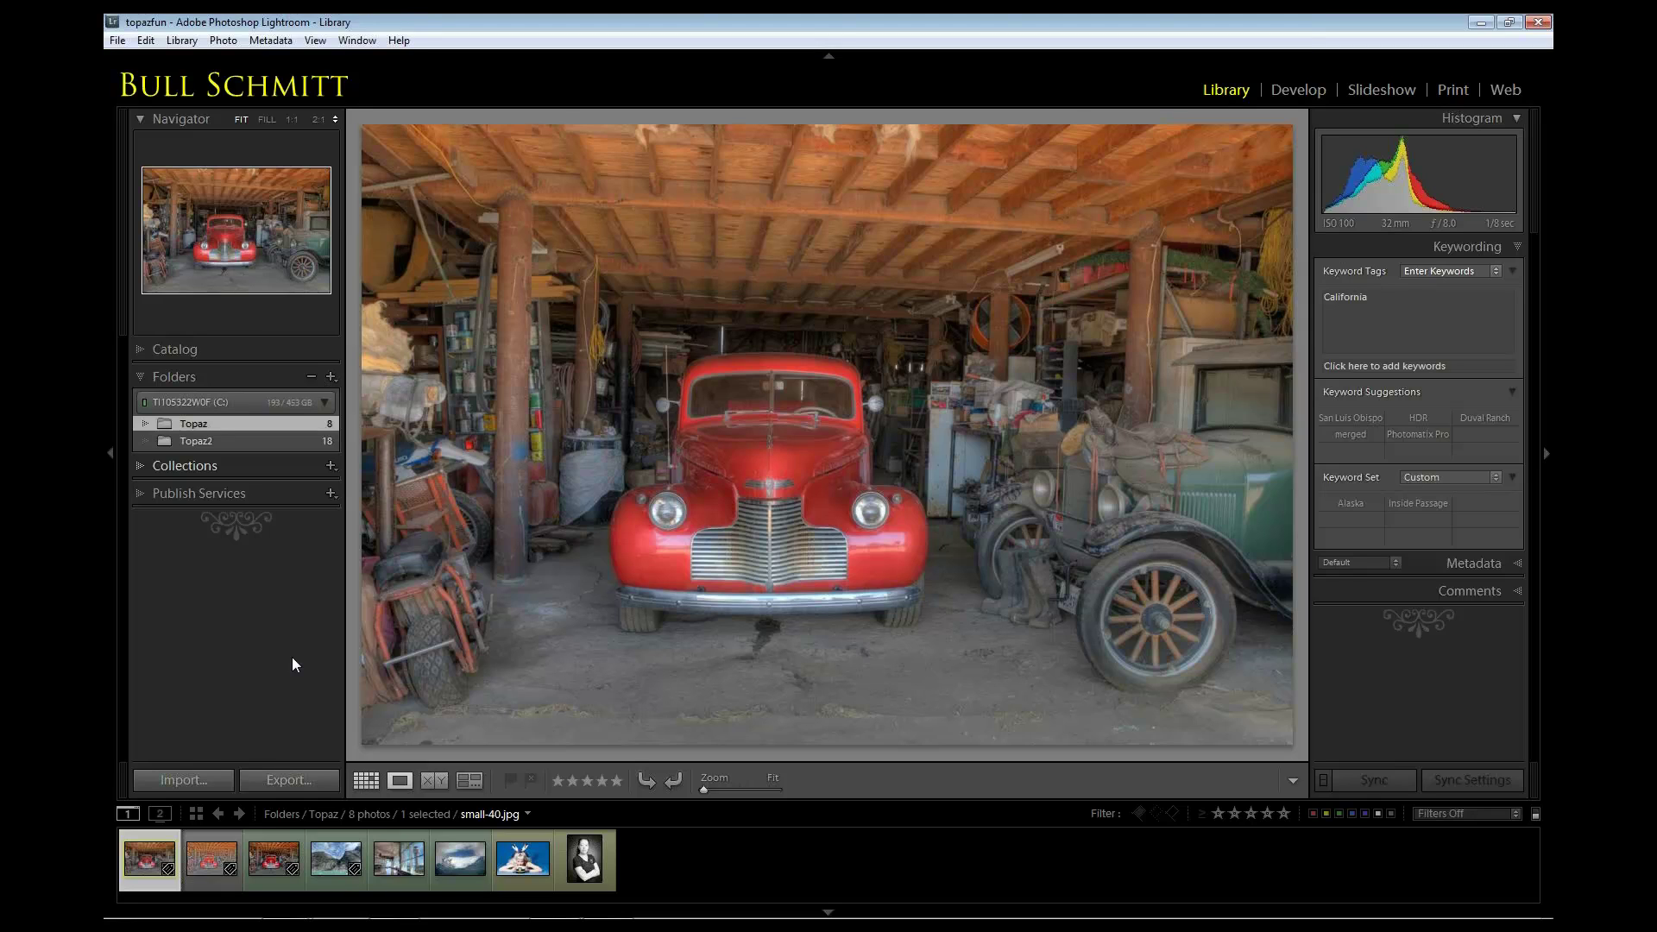
pyautogui.press('g')
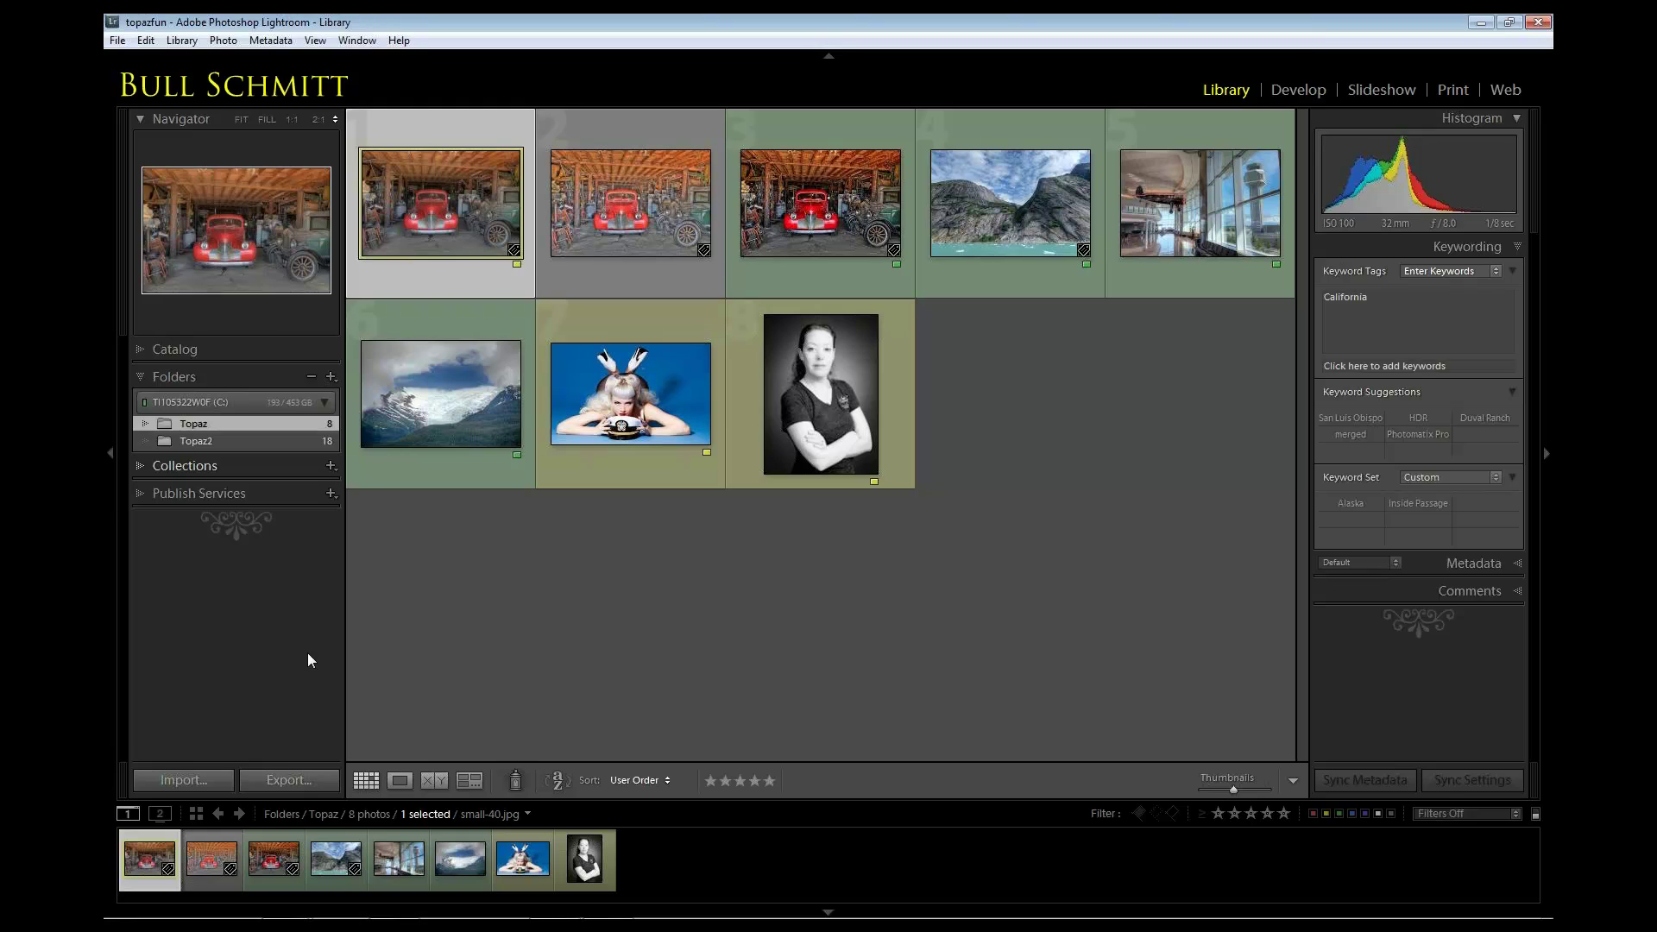
pyautogui.click(991, 226)
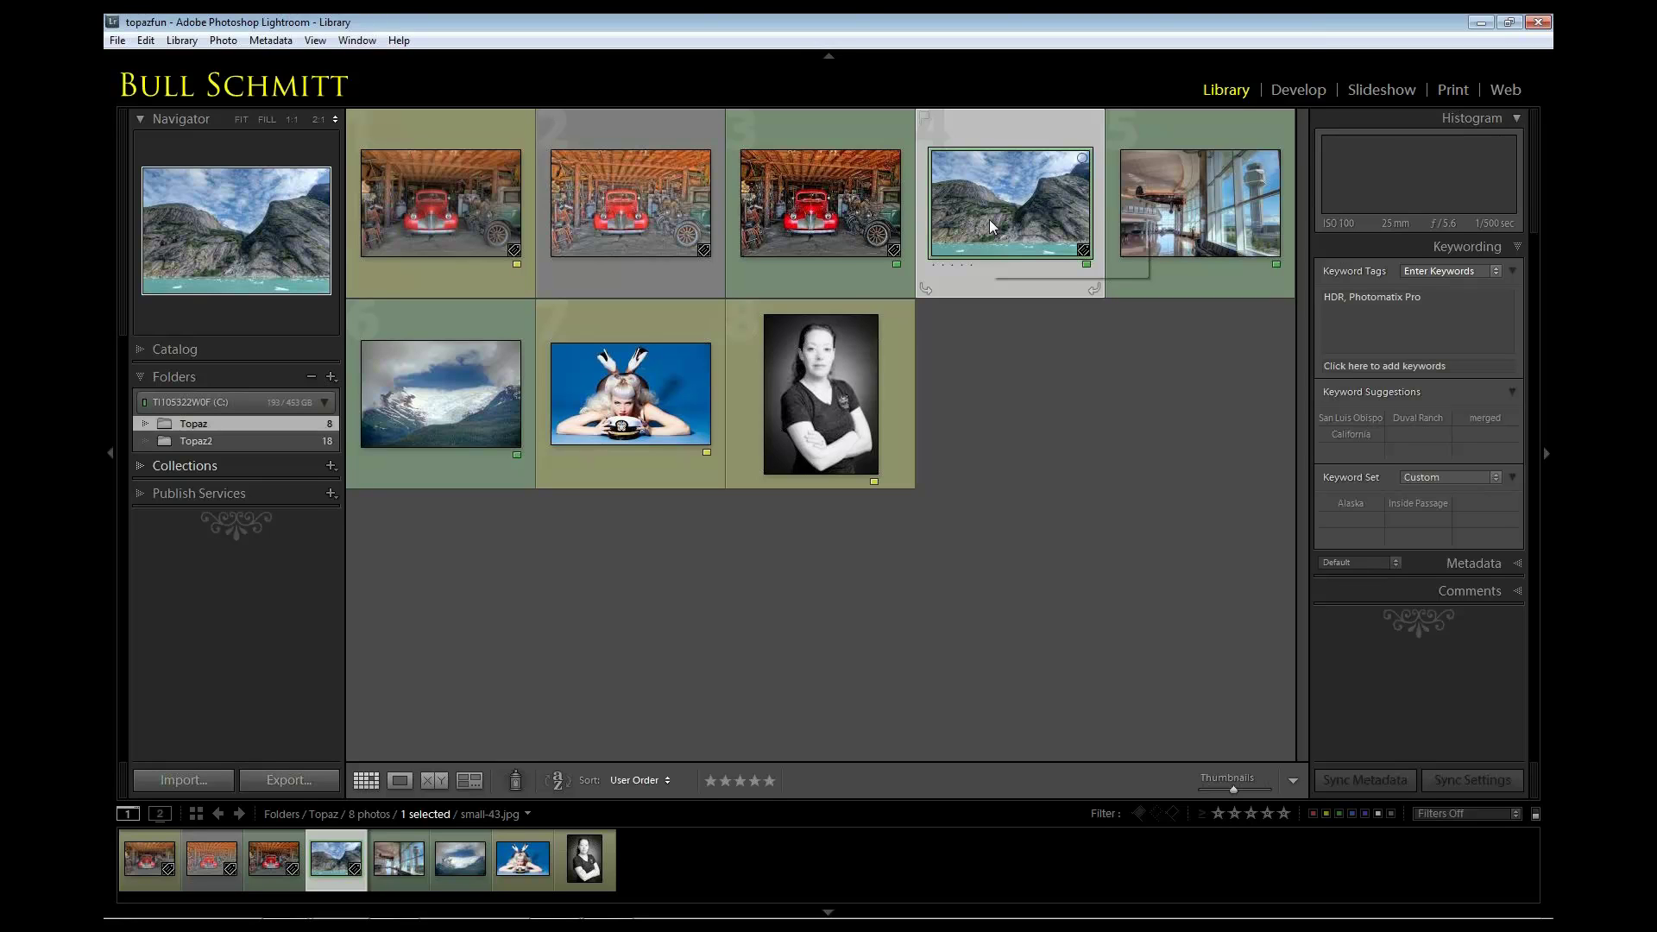
pyautogui.doubleClick(1207, 219)
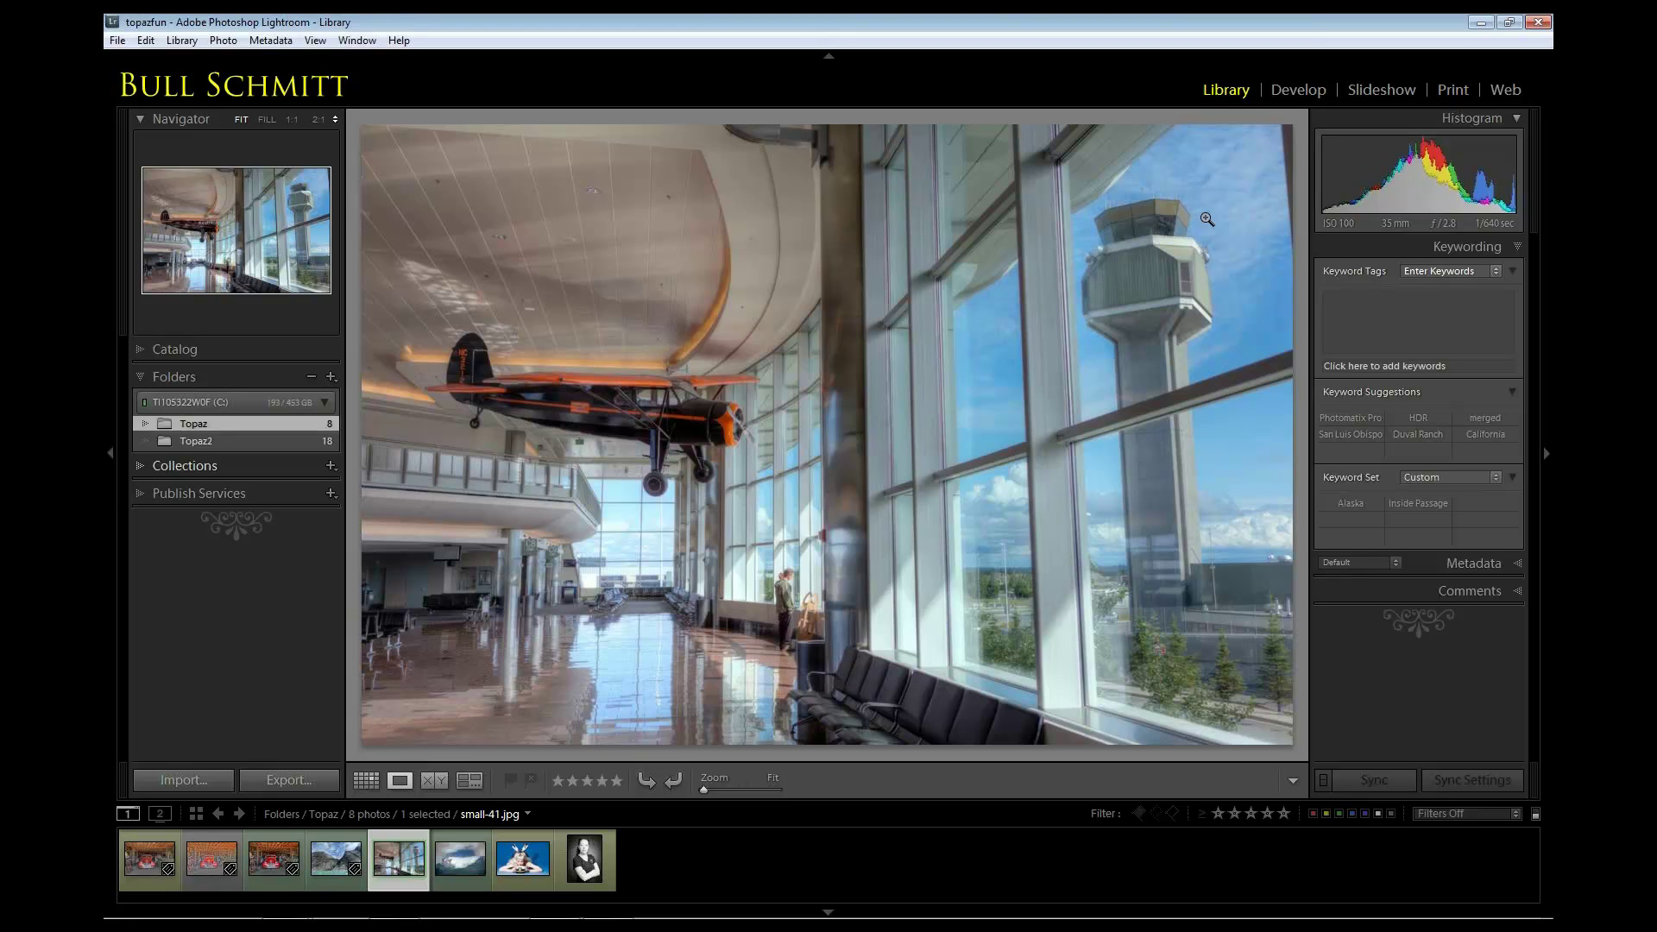
pyautogui.press('g')
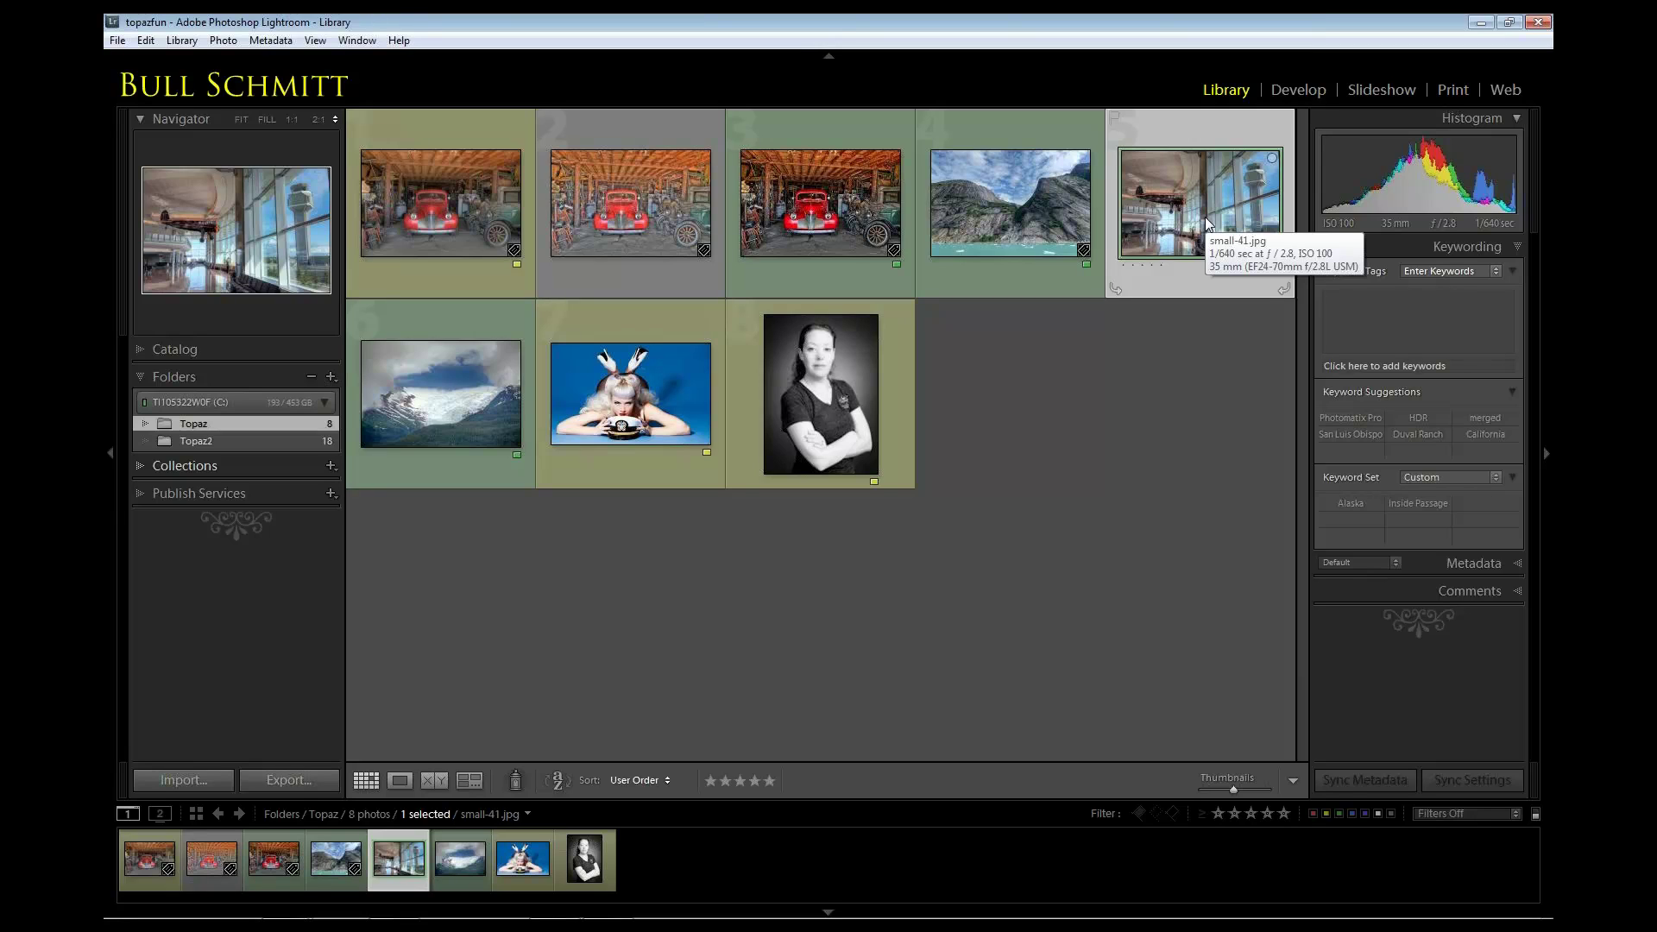
# - View the three versions of the red car garage photo enlarged, one after another, starting with small-40.jpg
pyautogui.click(484, 195)
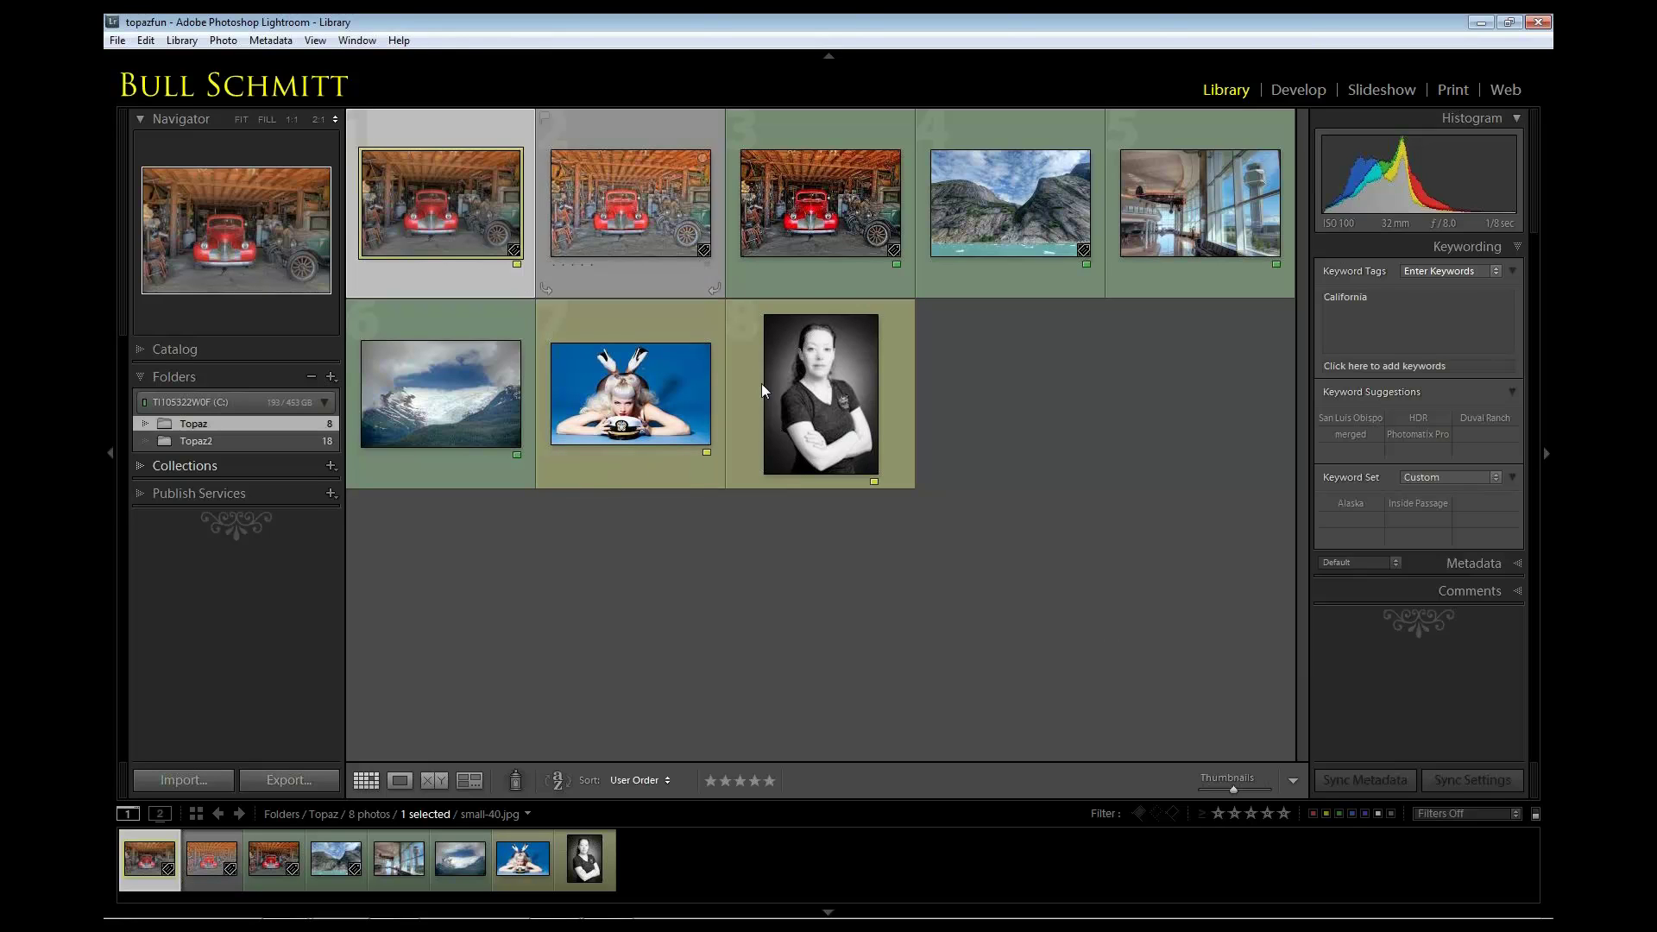
pyautogui.press('e')
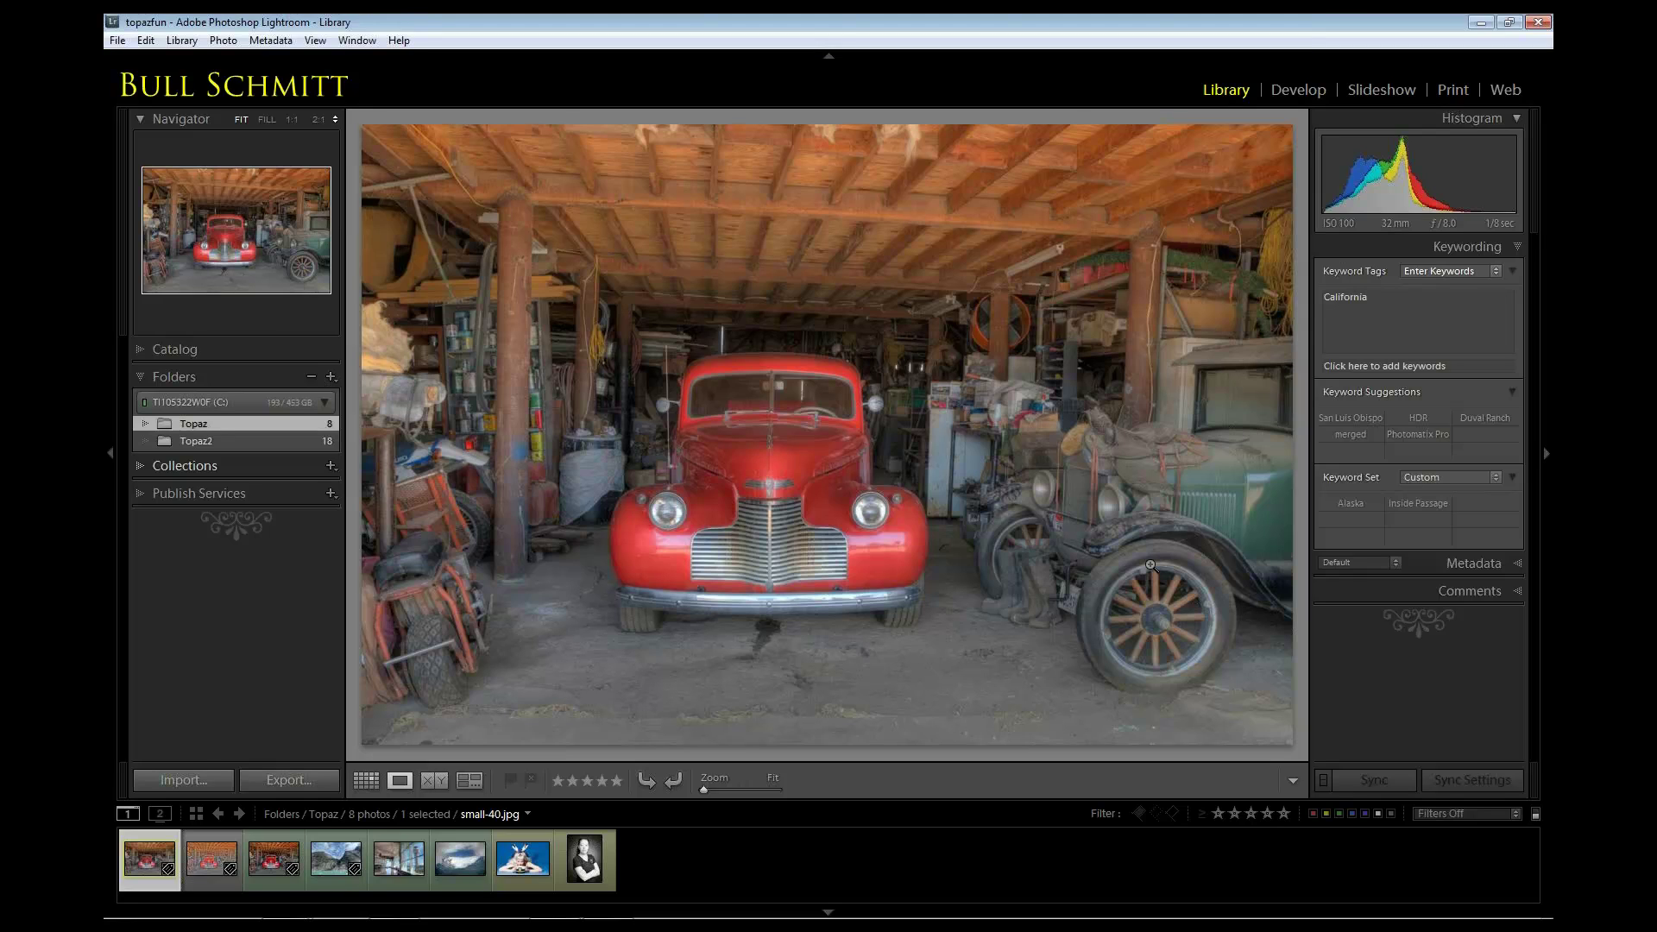
pyautogui.press('Right')
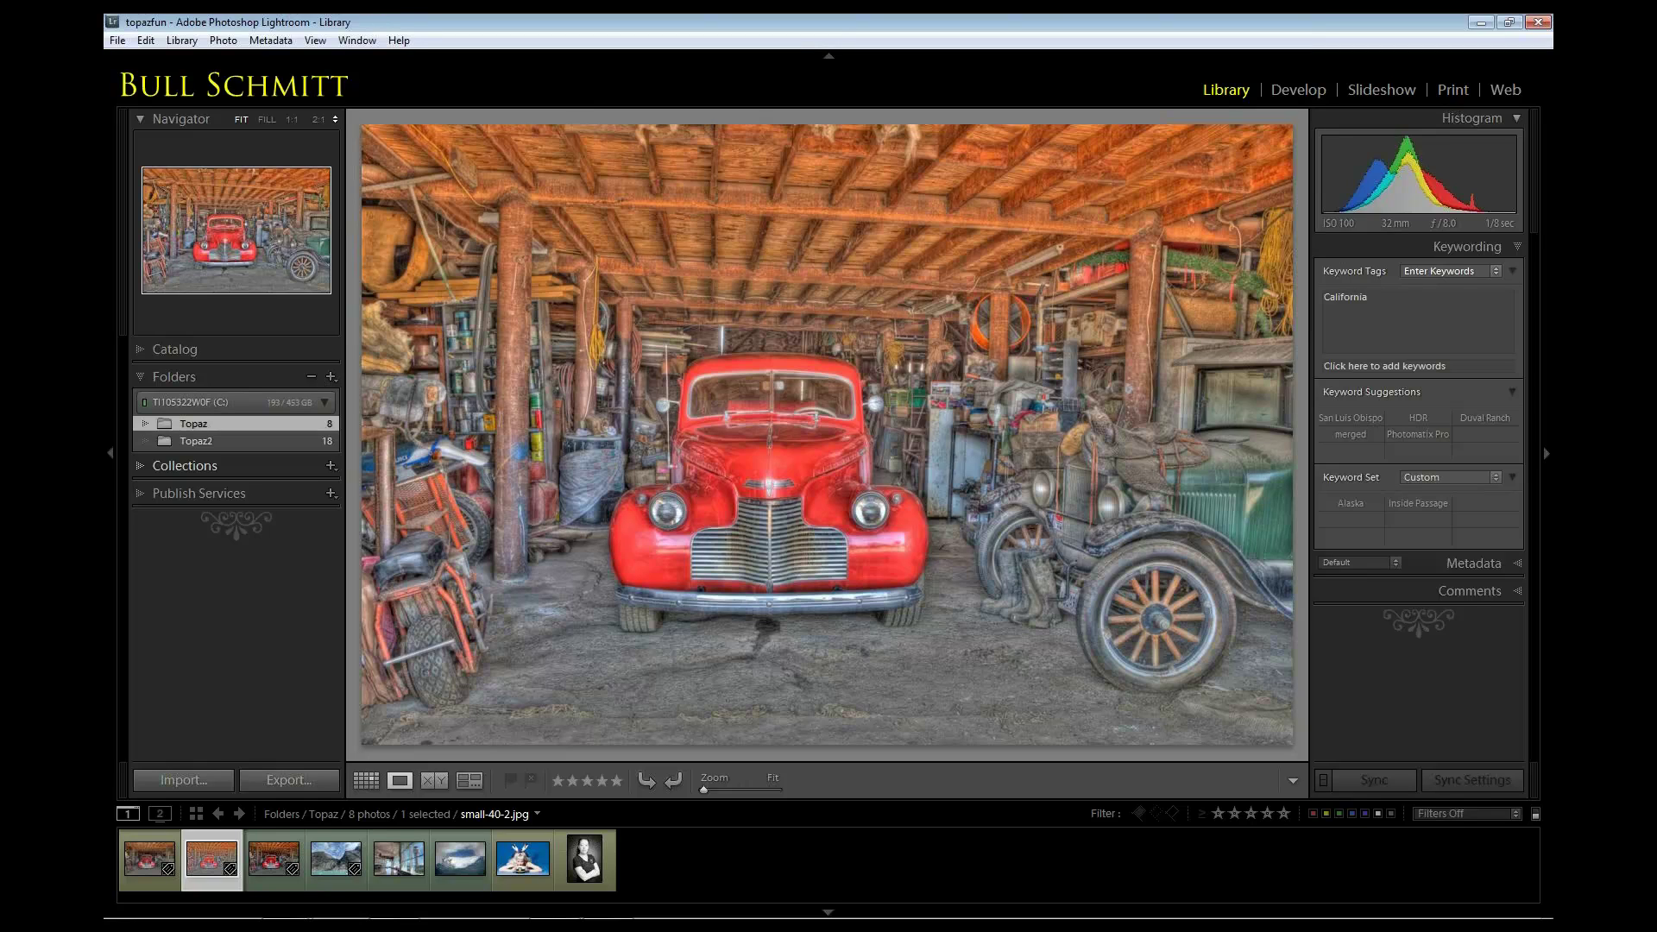
pyautogui.click(274, 859)
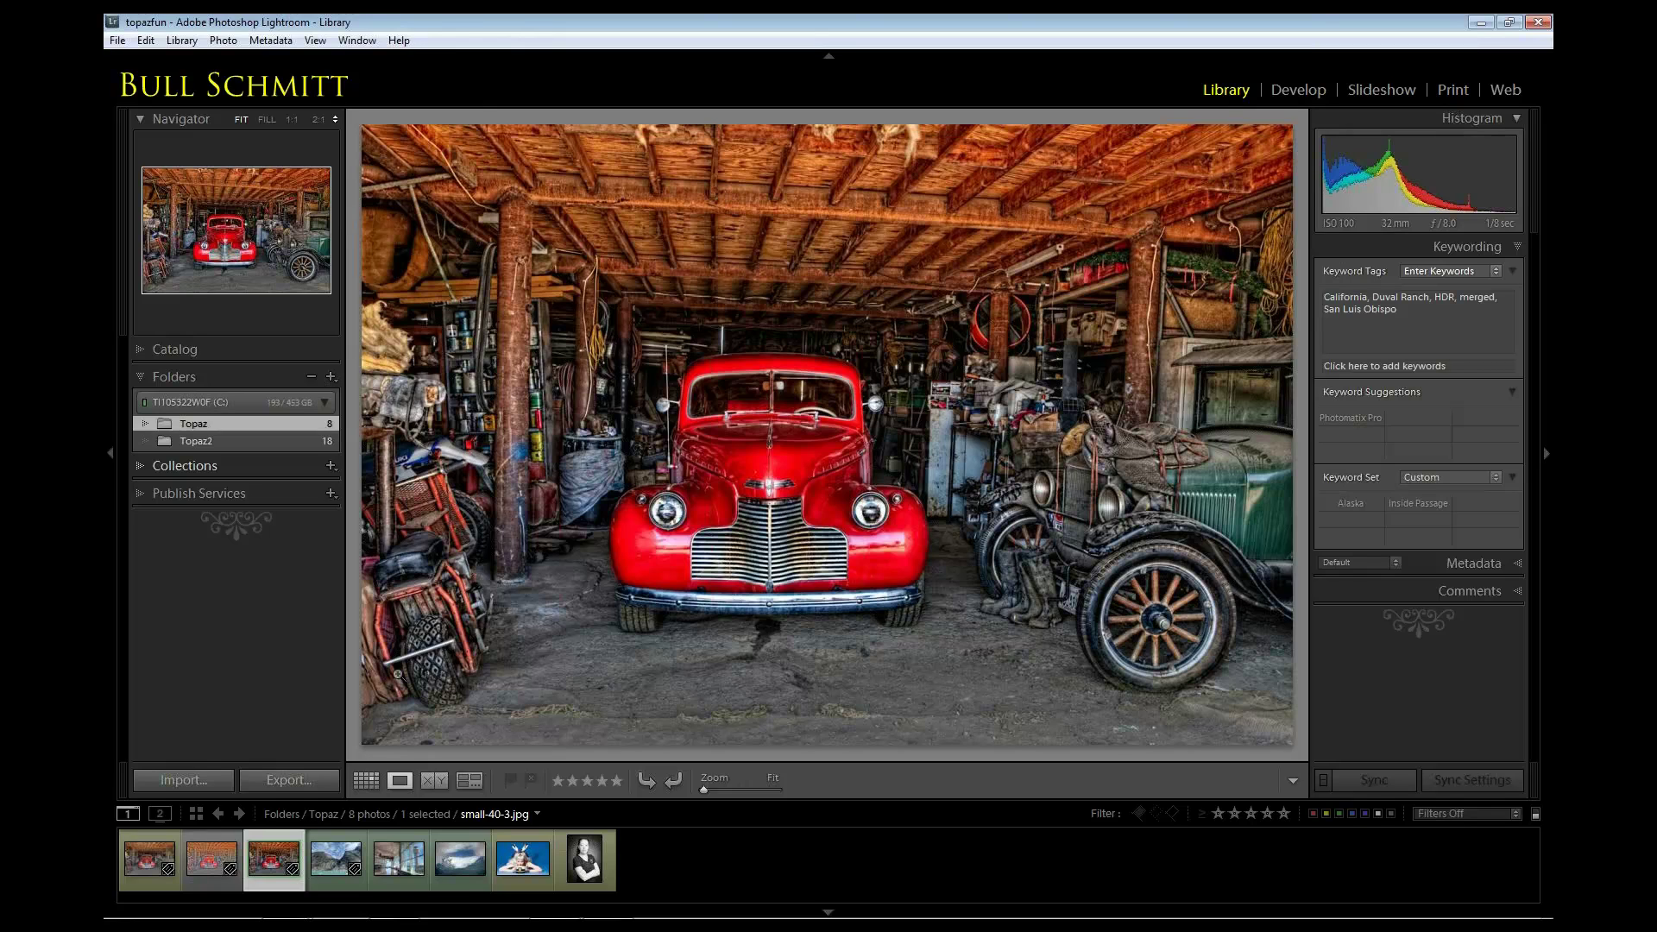
# - Compare the three garage photo versions together in Survey view with the panels hidden, and return to the full grid layout
pyautogui.click(147, 865)
pyautogui.keyDown('shift'); pyautogui.click(257, 866); pyautogui.keyUp('shift')
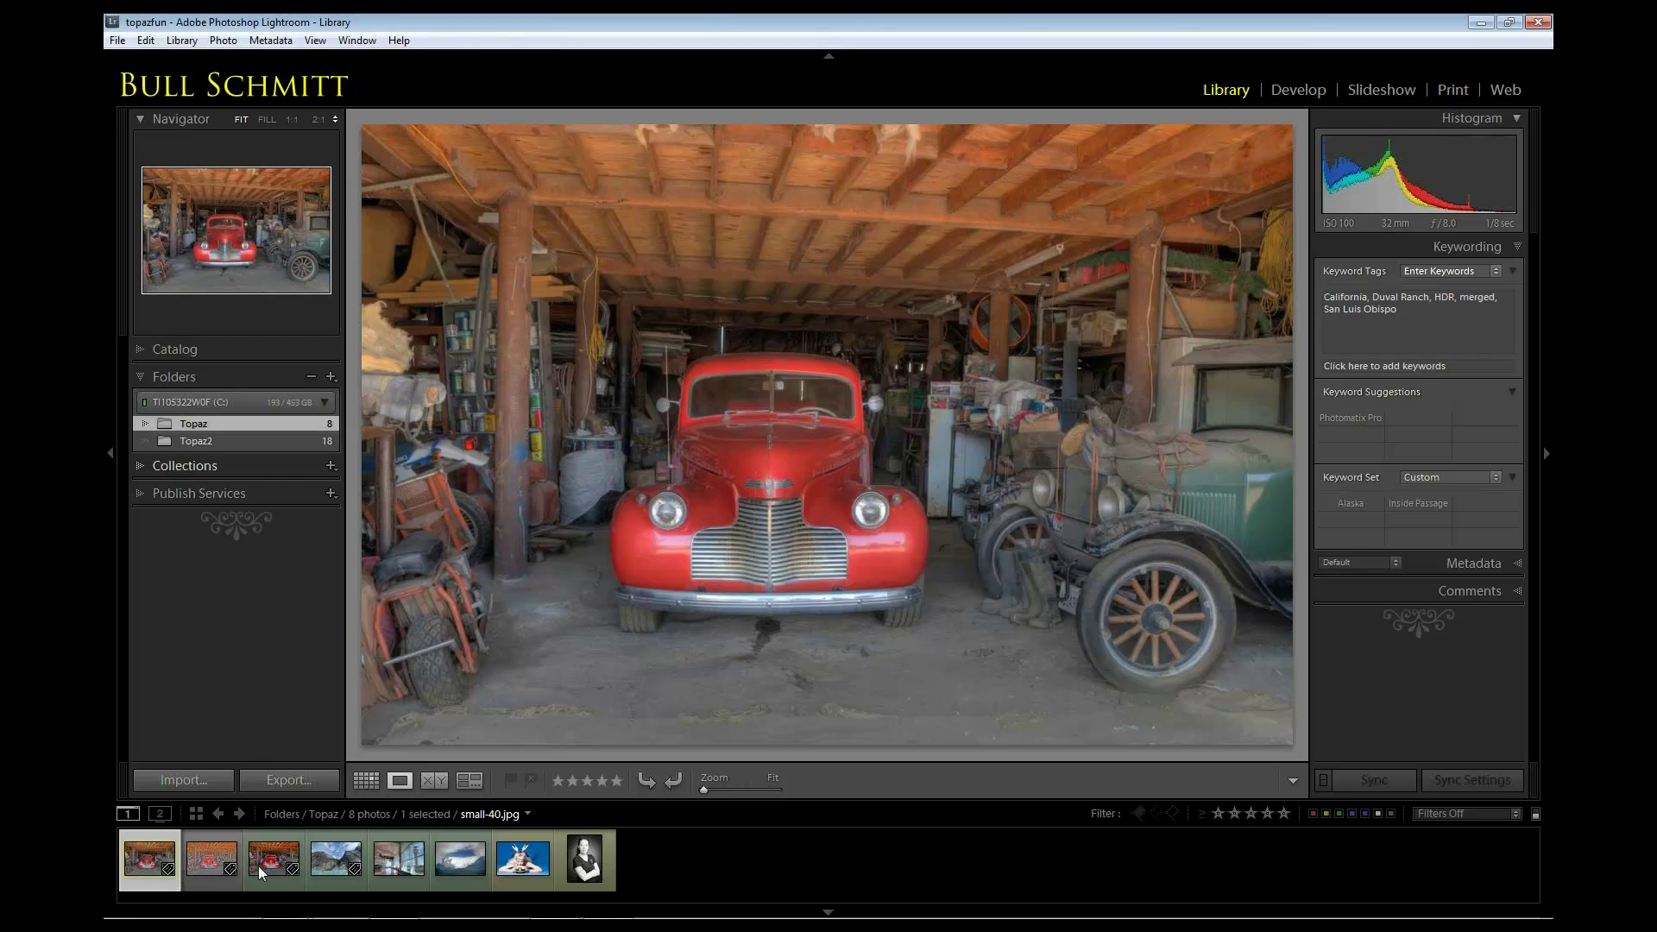
pyautogui.click(469, 782)
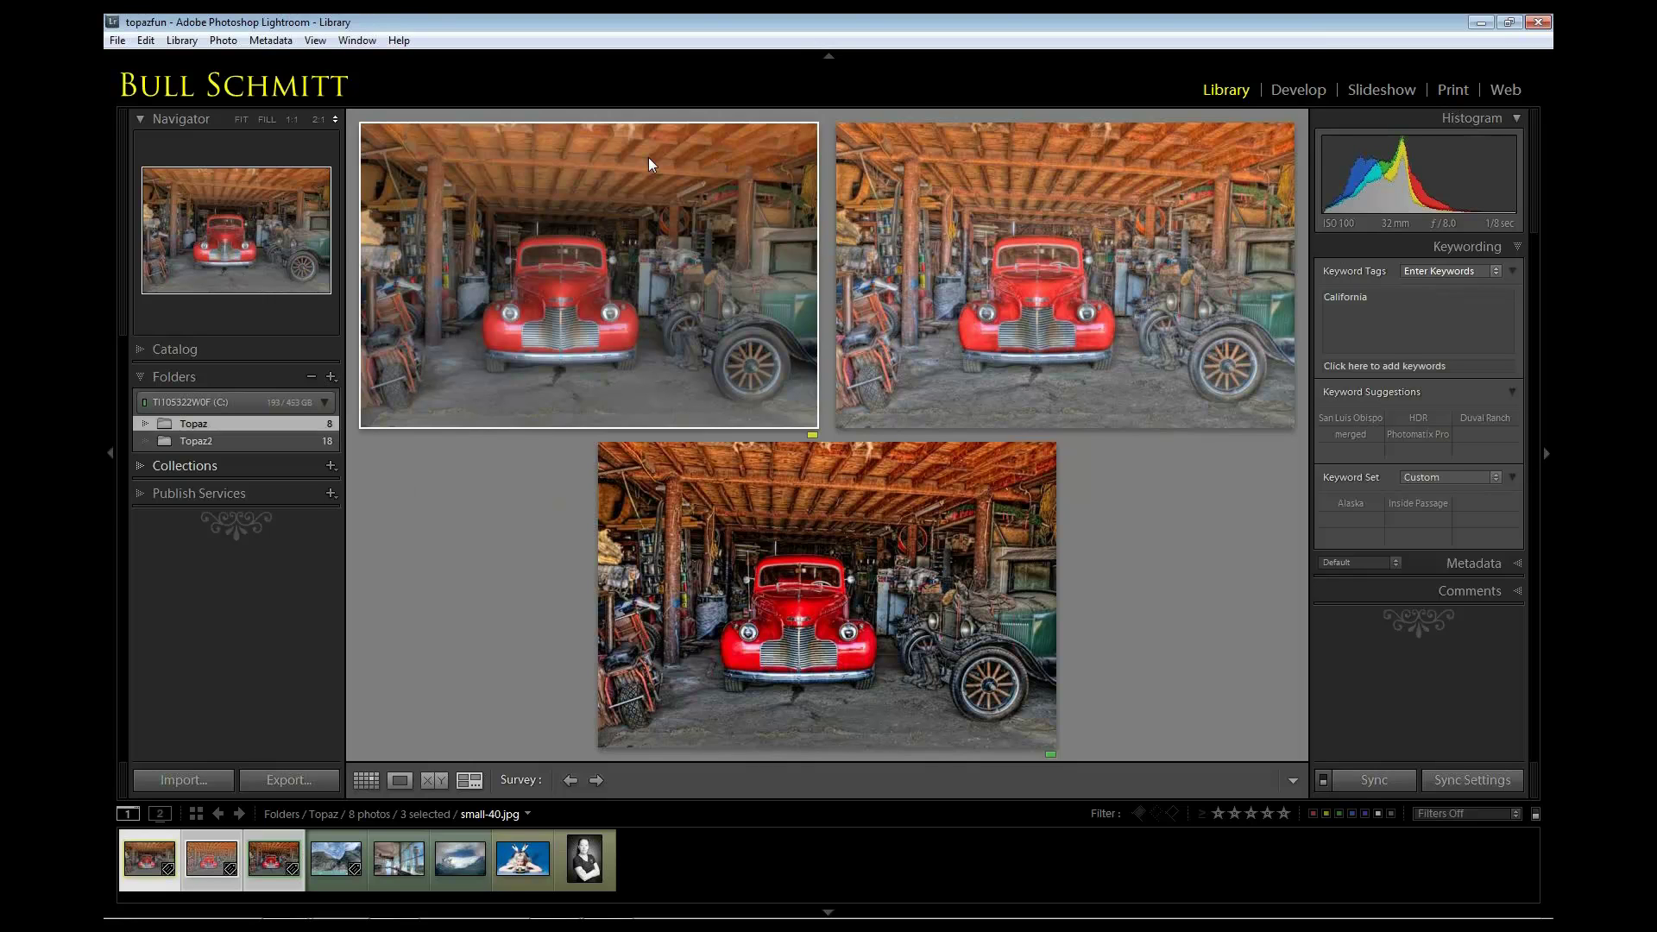
pyautogui.hotkey('shift', 'Tab')
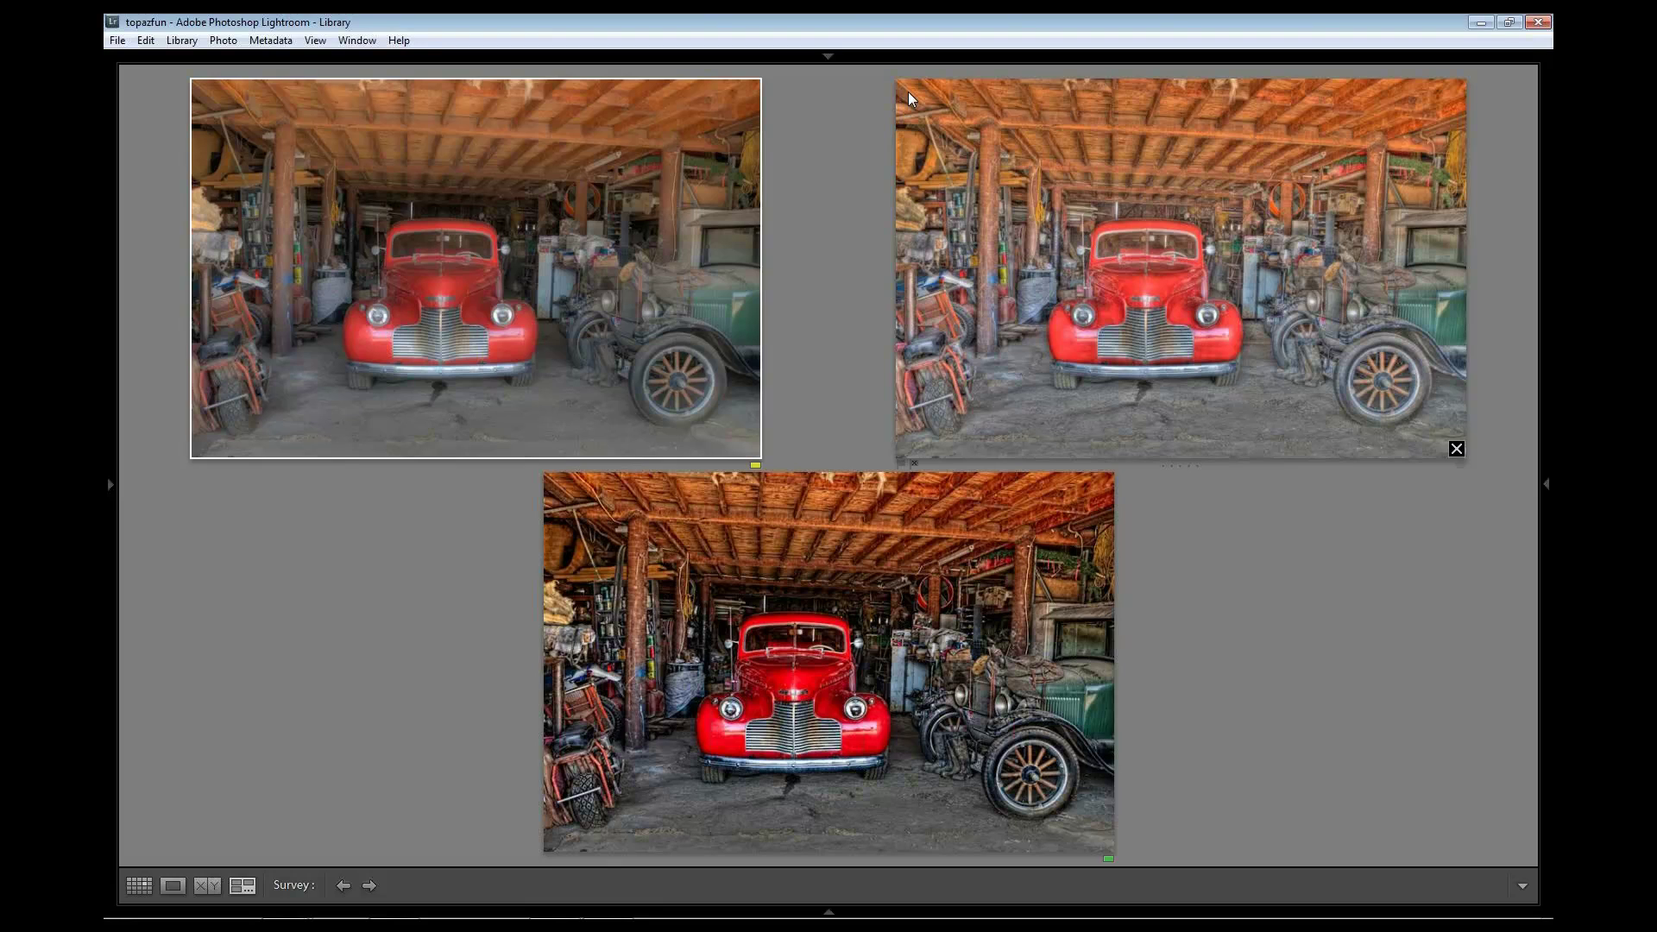
pyautogui.press('g')
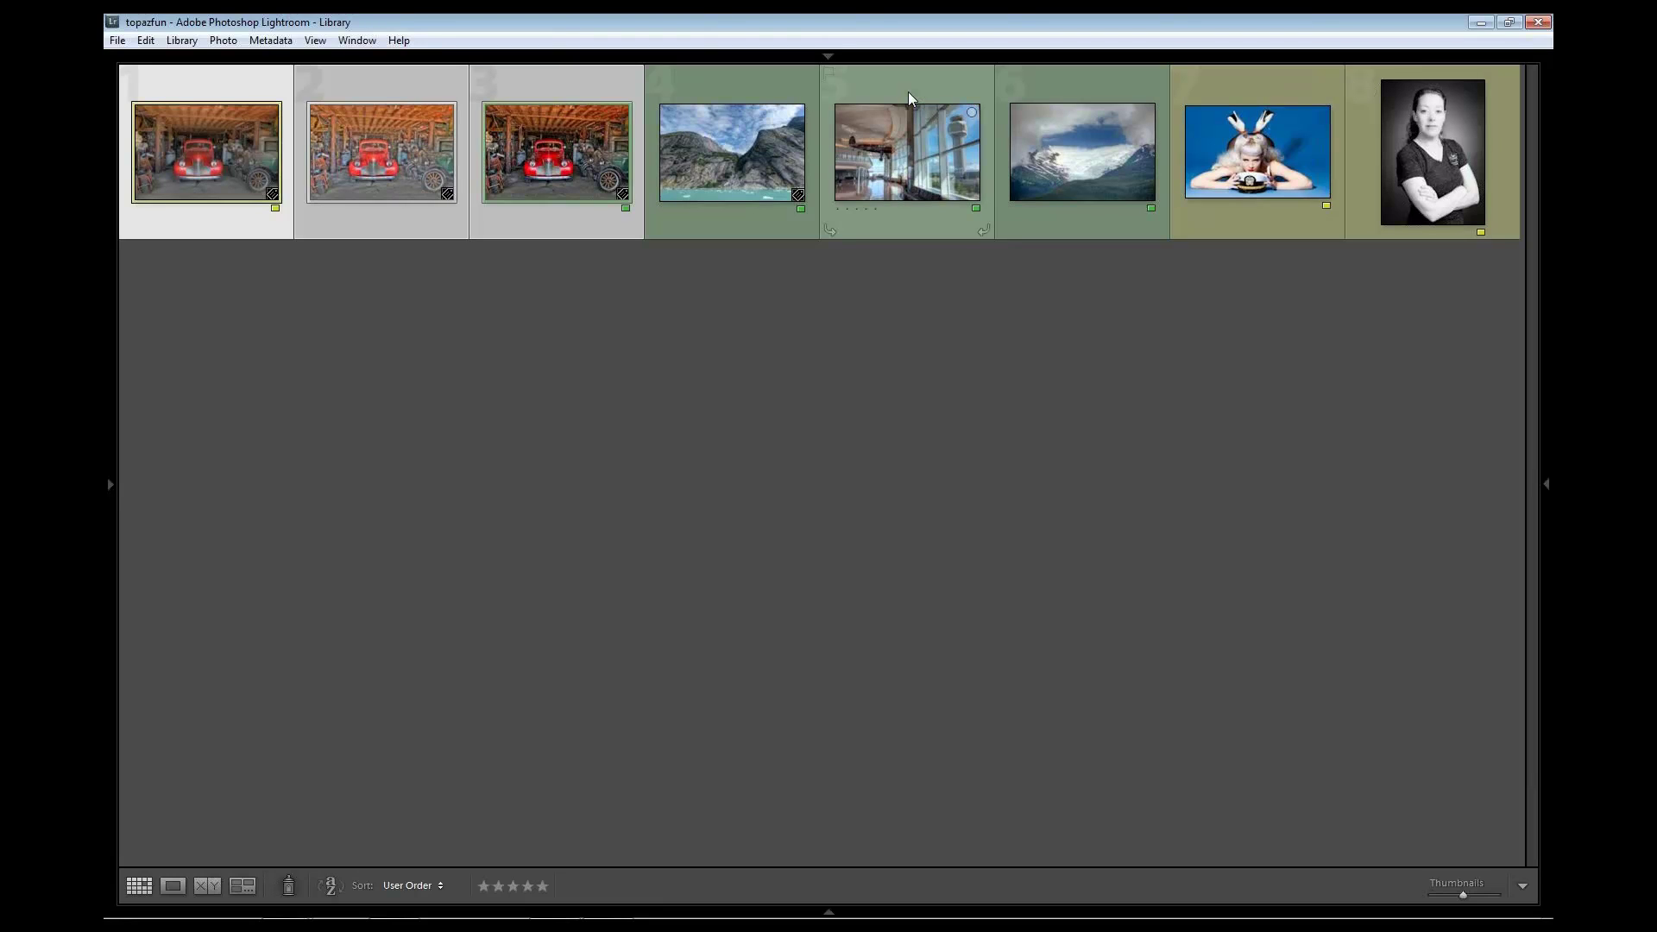
pyautogui.hotkey('shift', 'Tab')
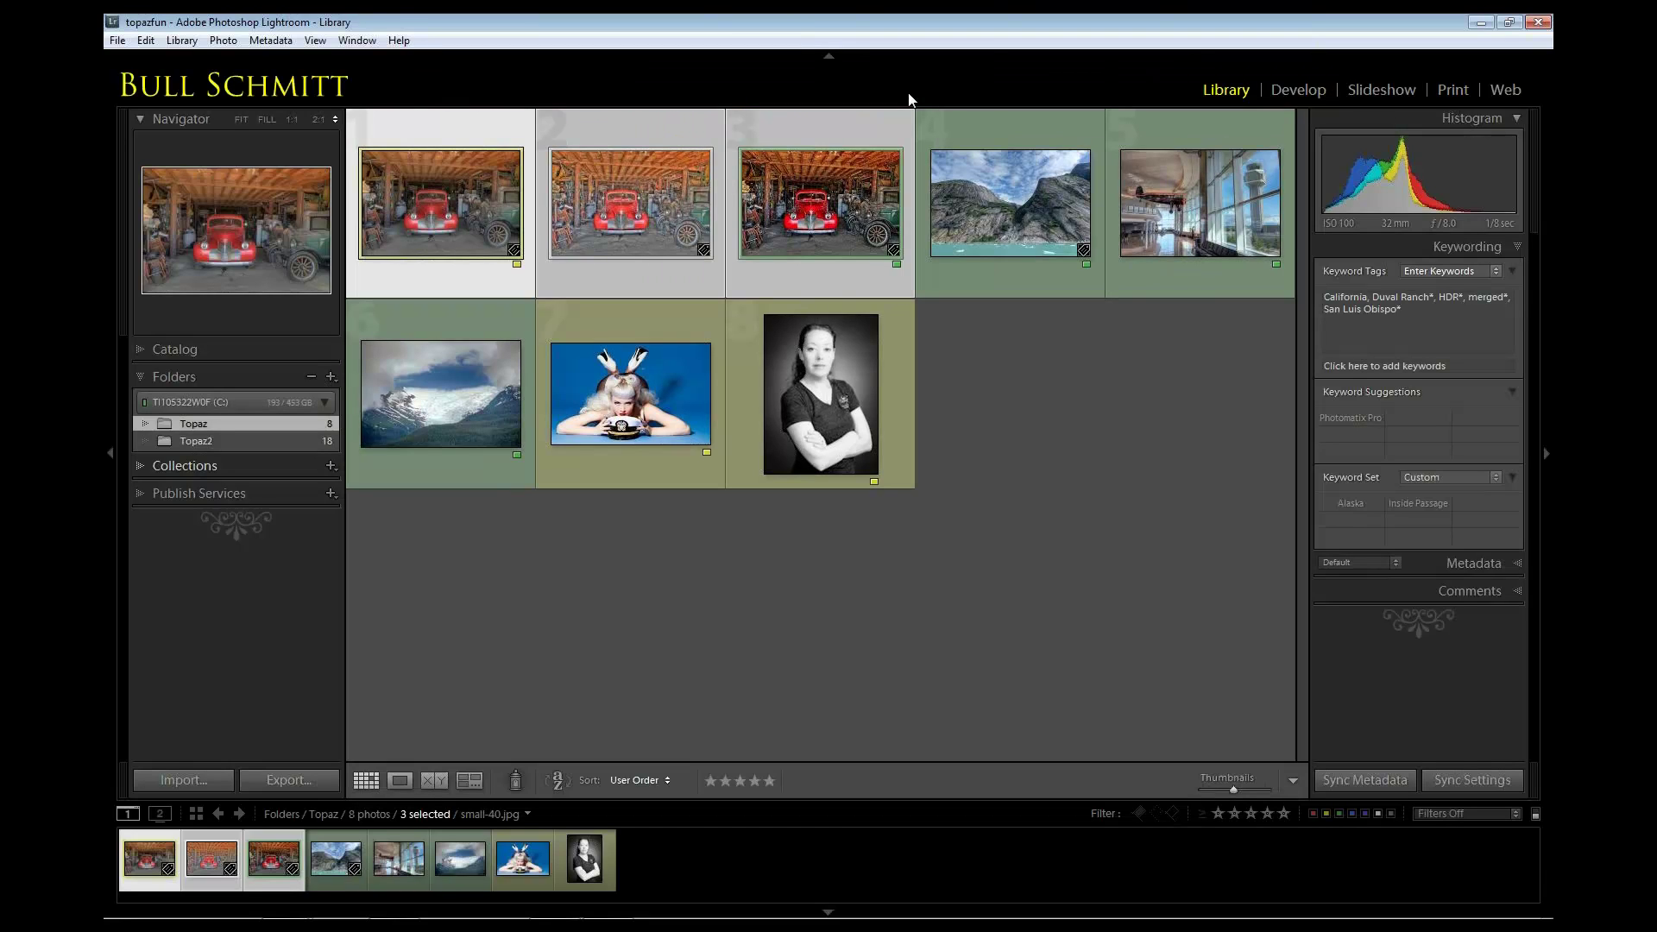
# - Select the fjord photo small-43.jpg, and view the first two garage photo versions enlarged again
pyautogui.click(982, 194)
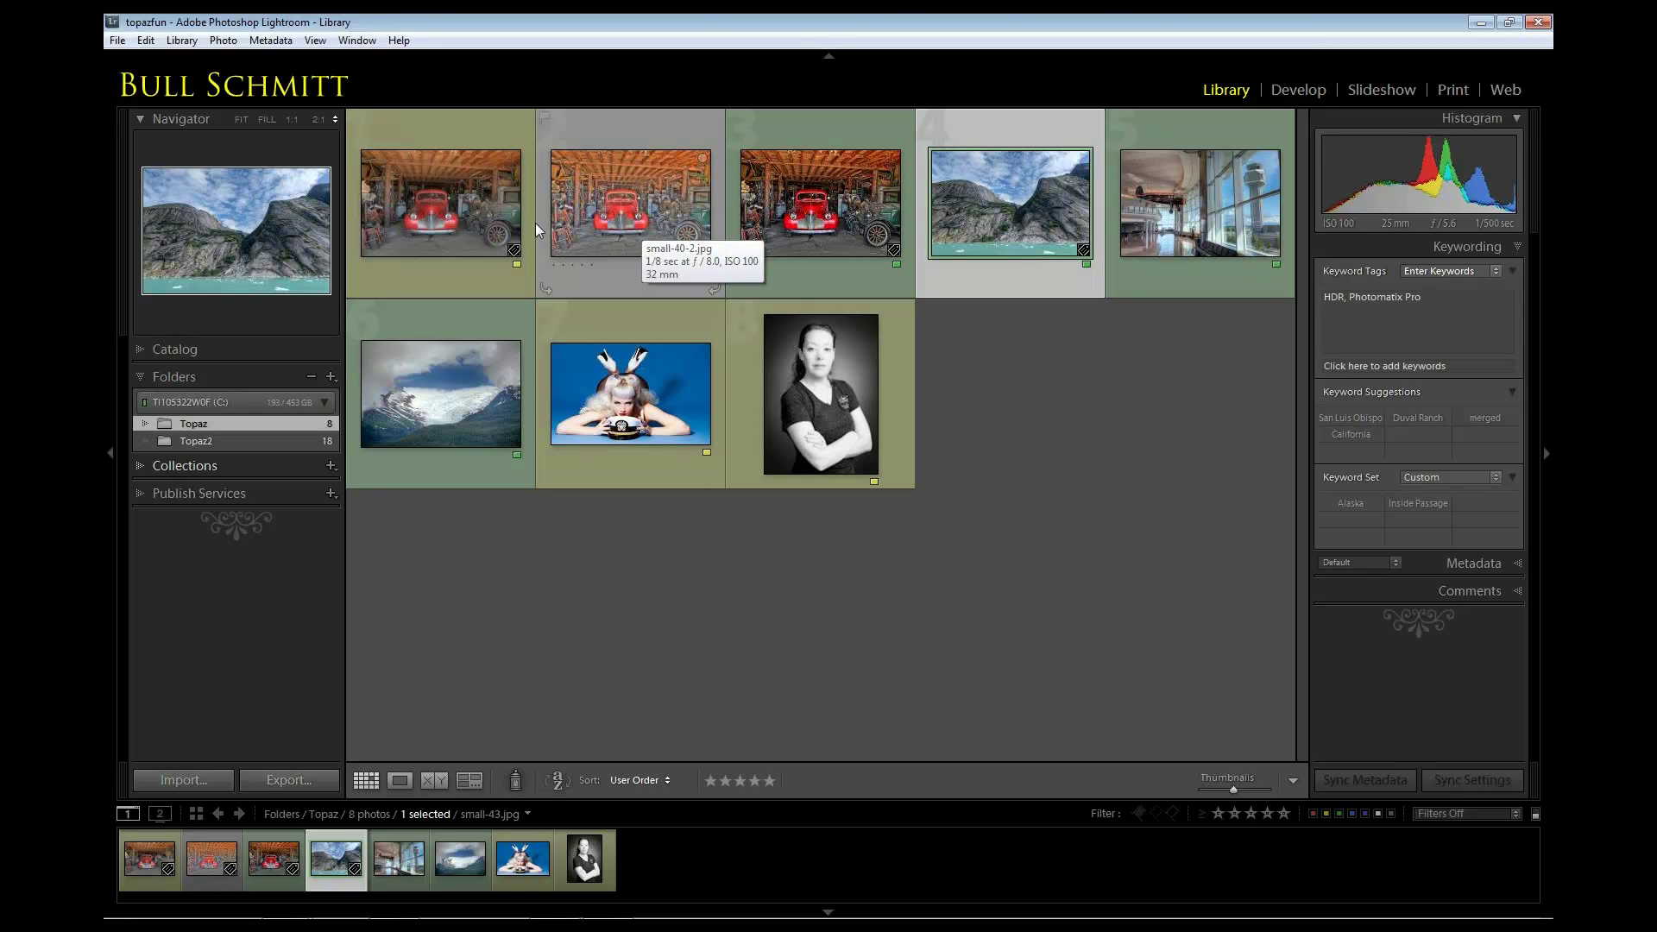
pyautogui.click(468, 223)
pyautogui.press('e')
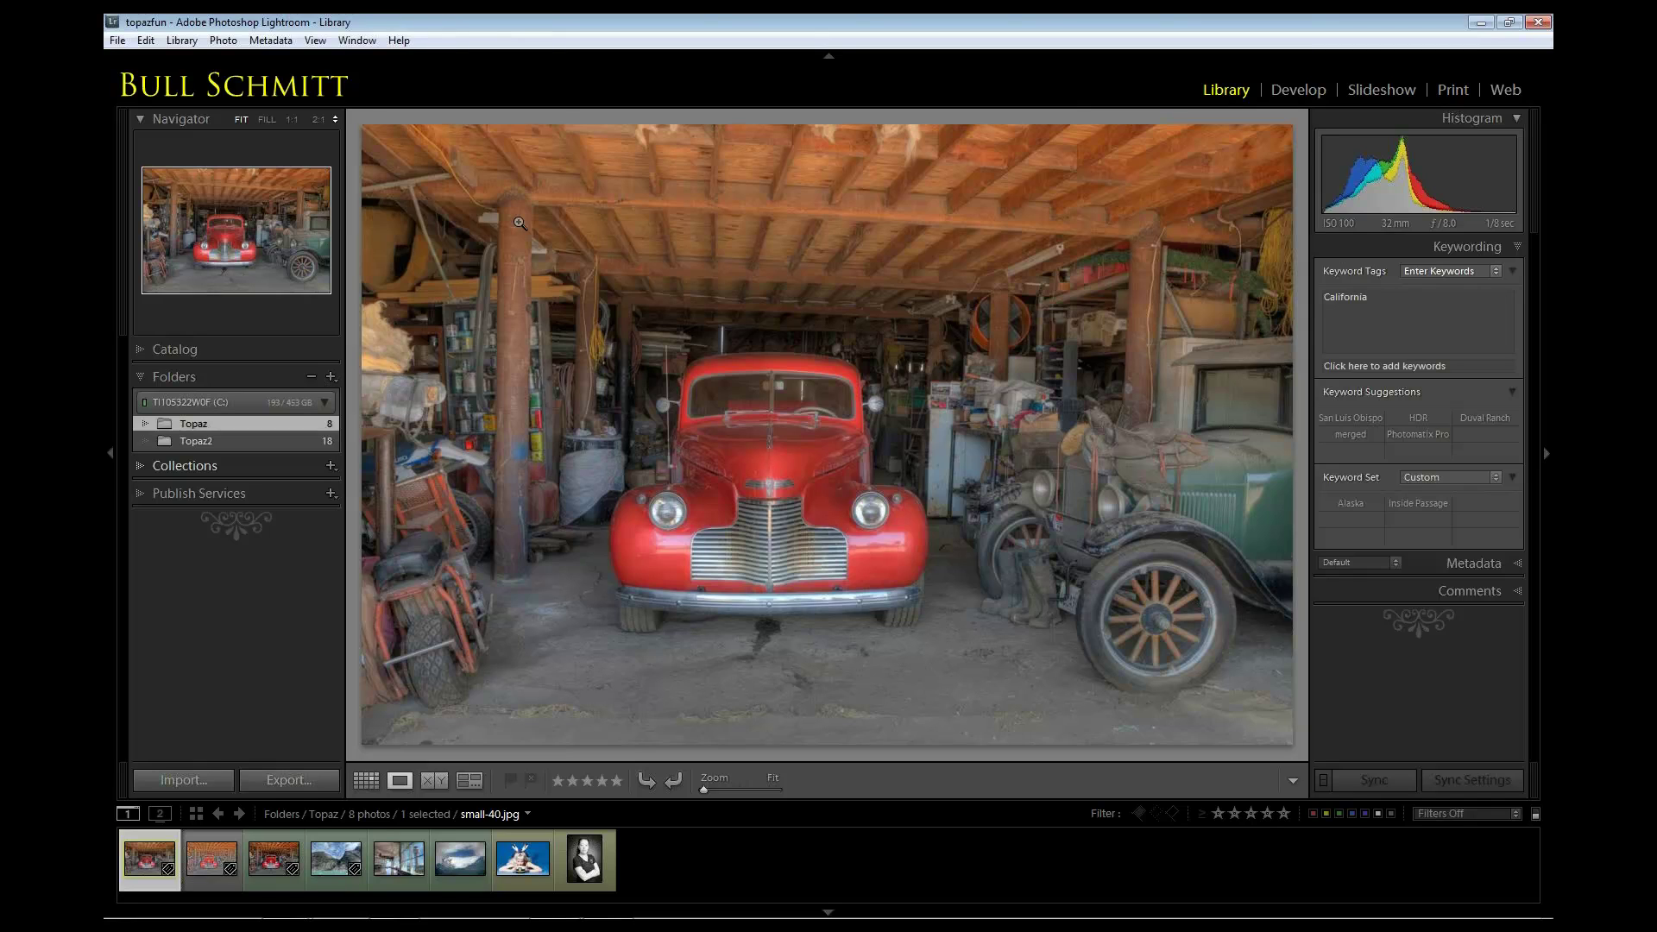
pyautogui.press('Right')
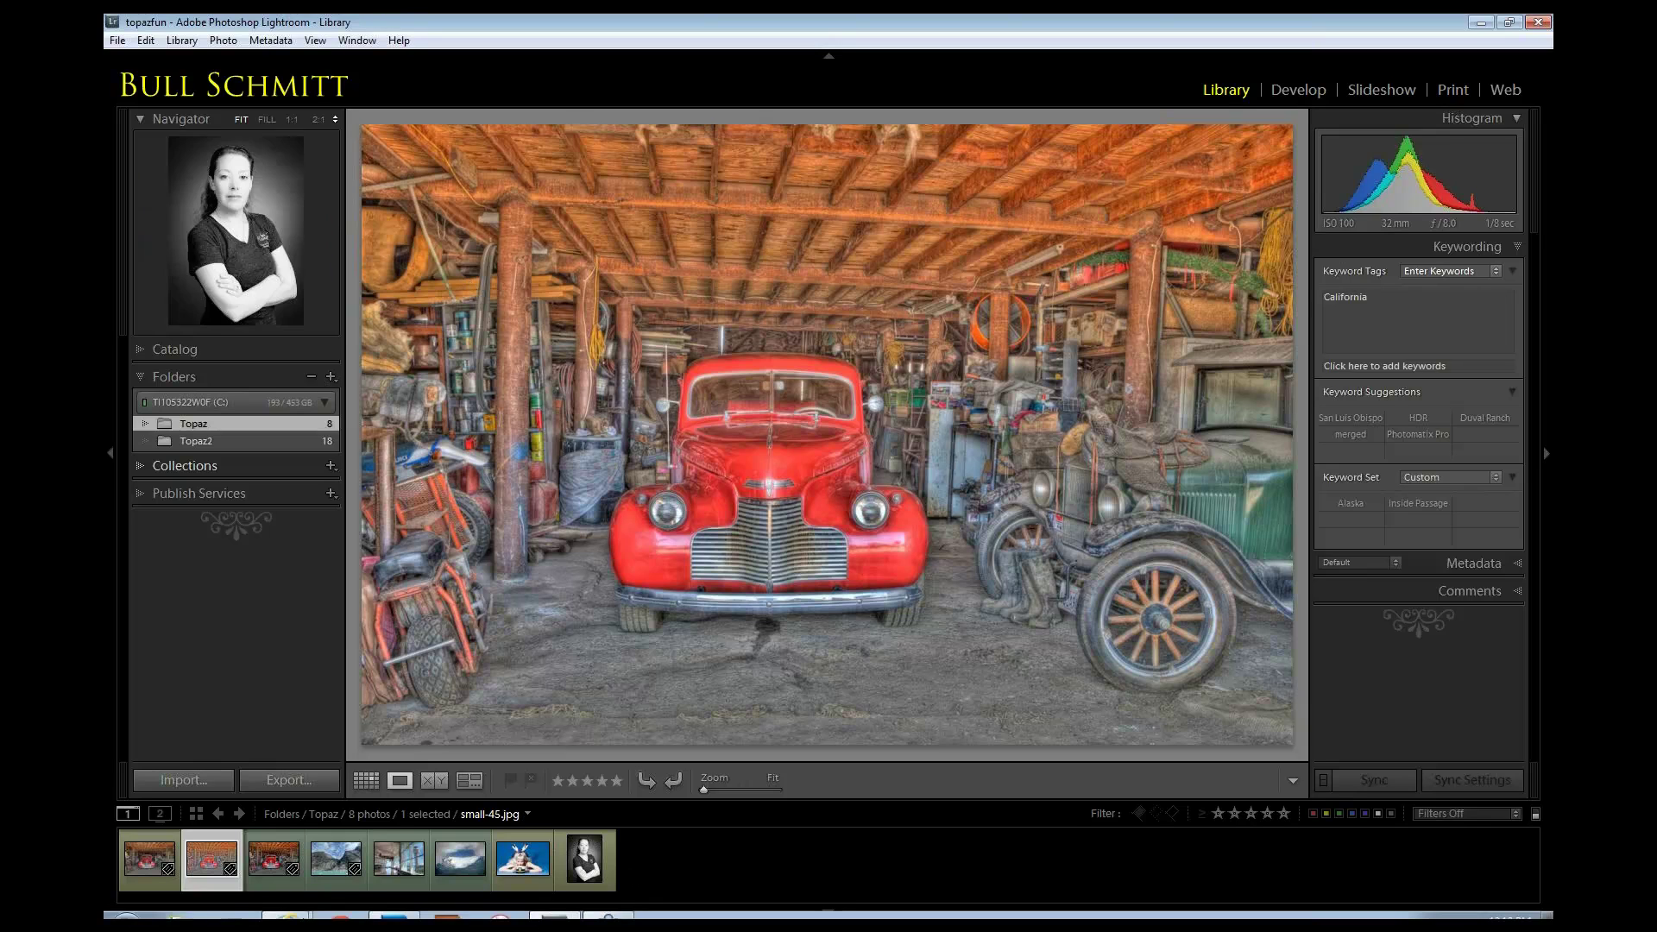
# - Switch to Photoshop and draw a wide black-to-white linear gradient across the blank canvas, replaced by a very narrow one near the middle
pyautogui.click(394, 904)
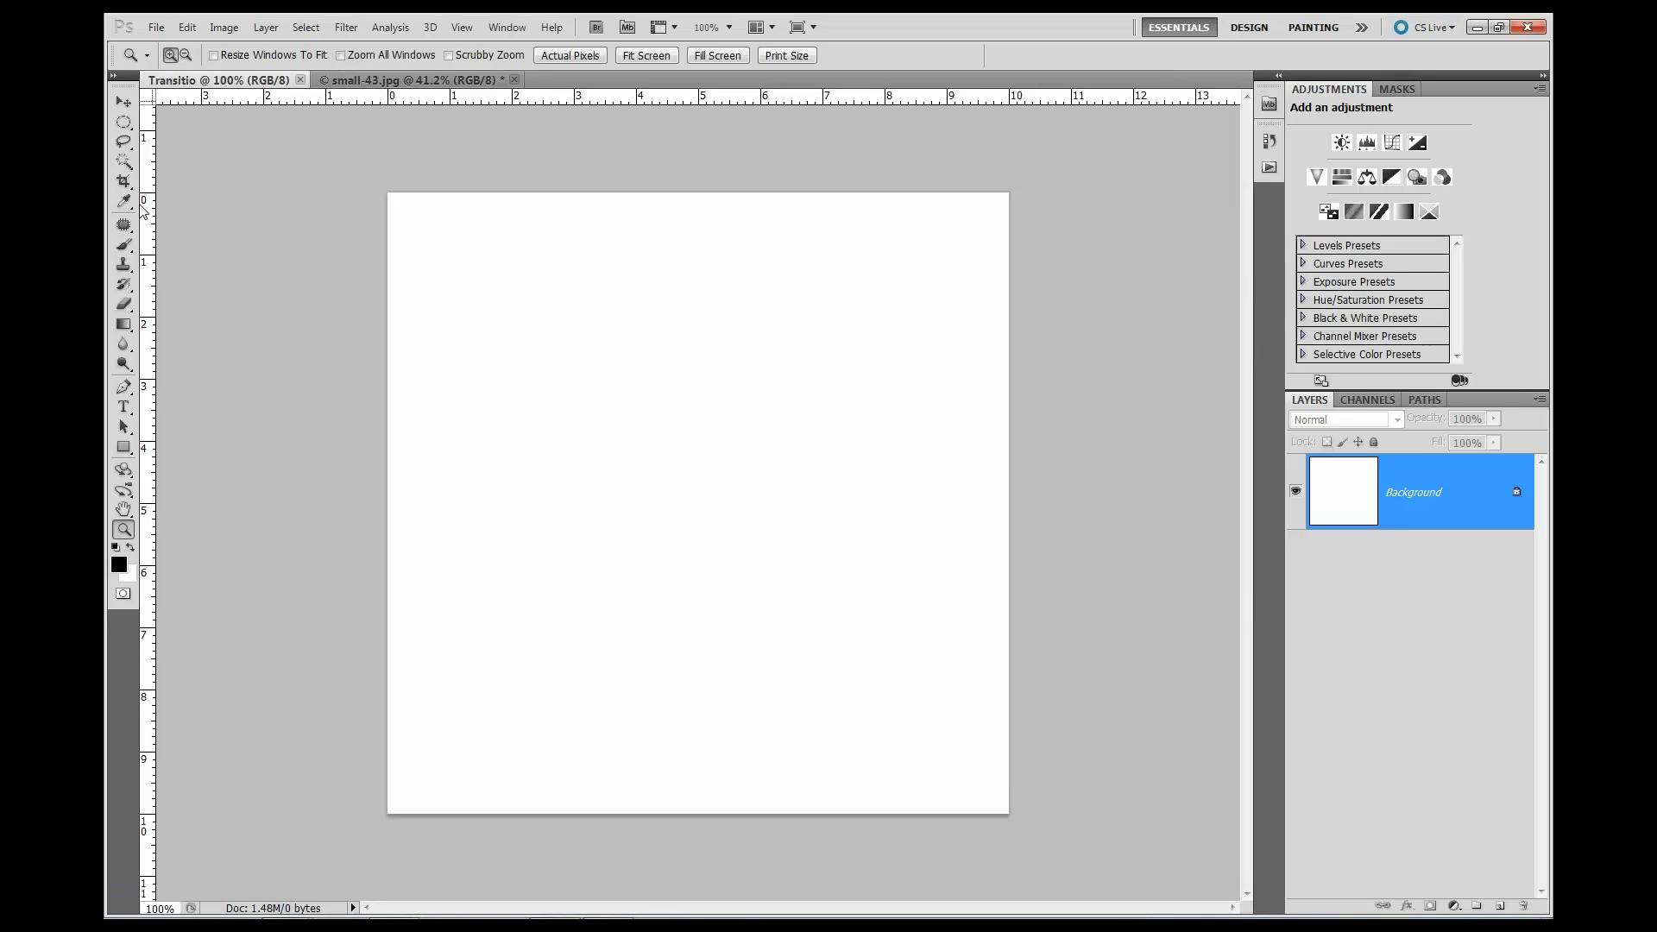
pyautogui.click(123, 324)
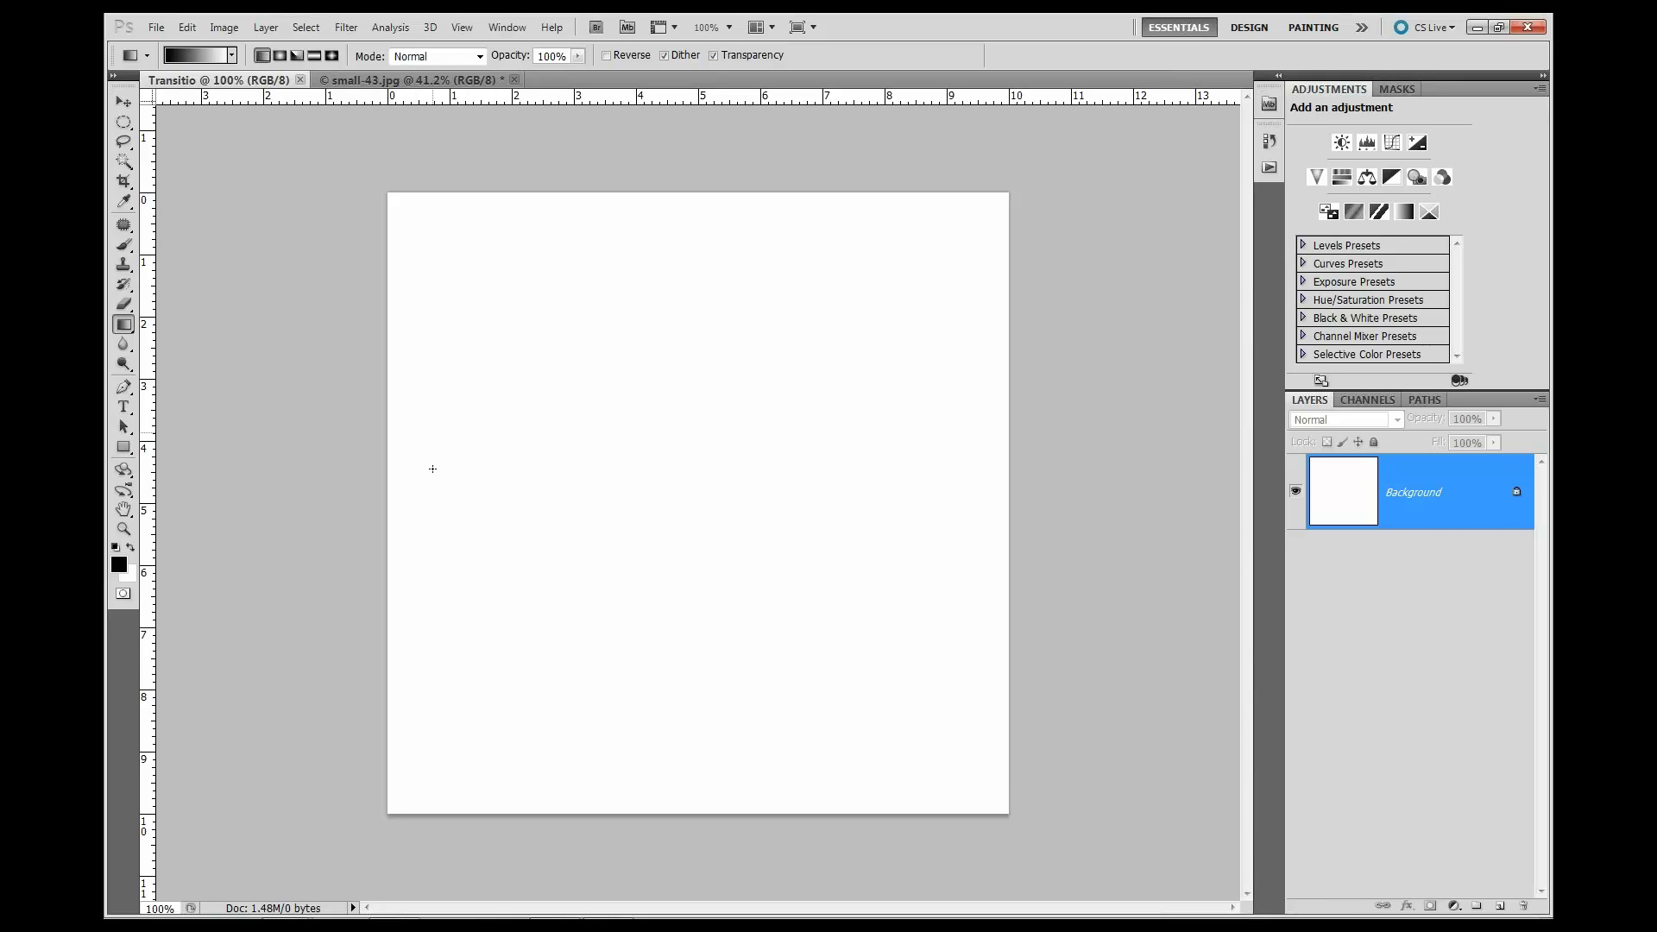
pyautogui.moveTo(433, 469); pyautogui.dragTo(969, 465)
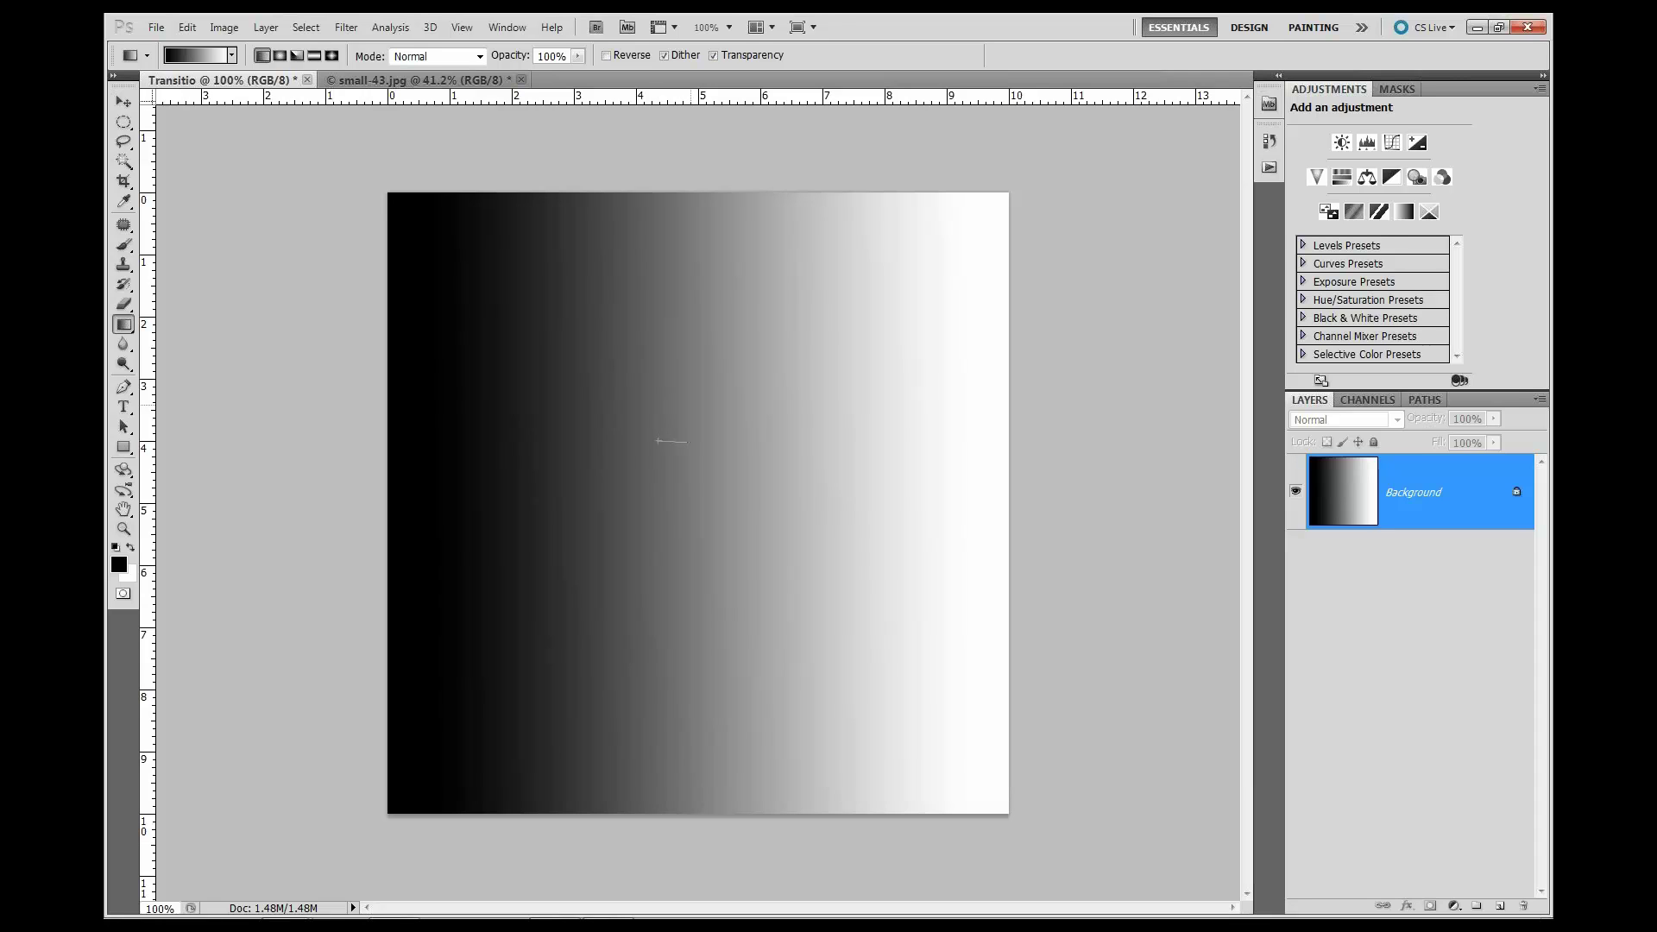
pyautogui.moveTo(690, 439); pyautogui.dragTo(690, 439)
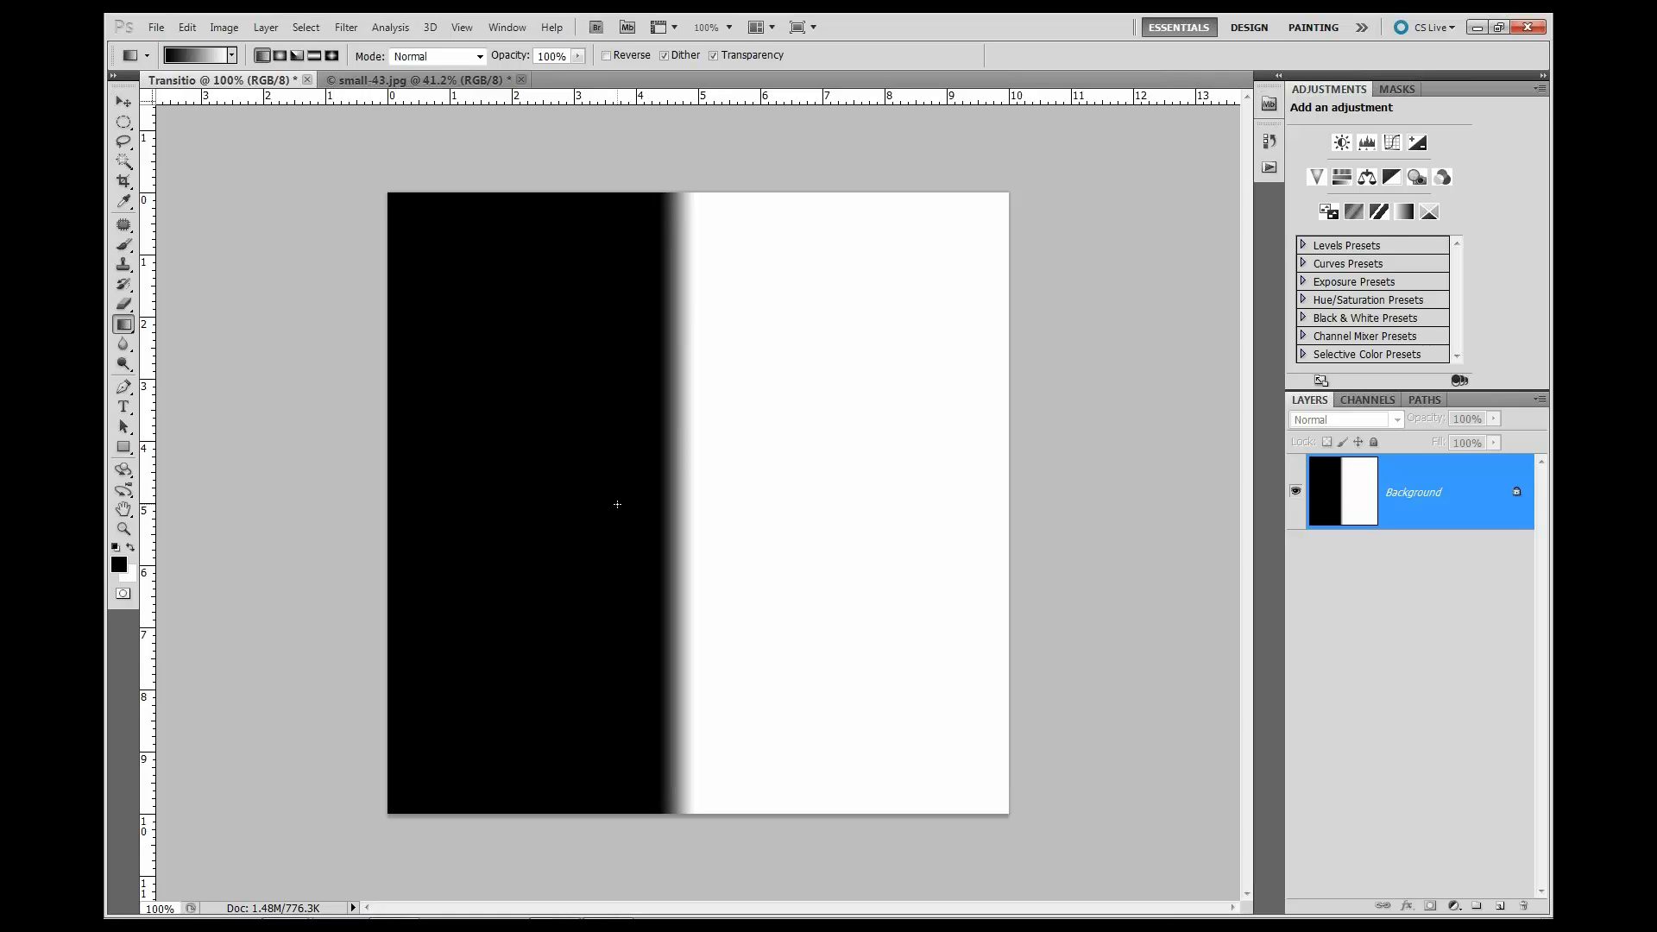
# - Close the Transitio gradient document without saving its changes
pyautogui.click(307, 79)
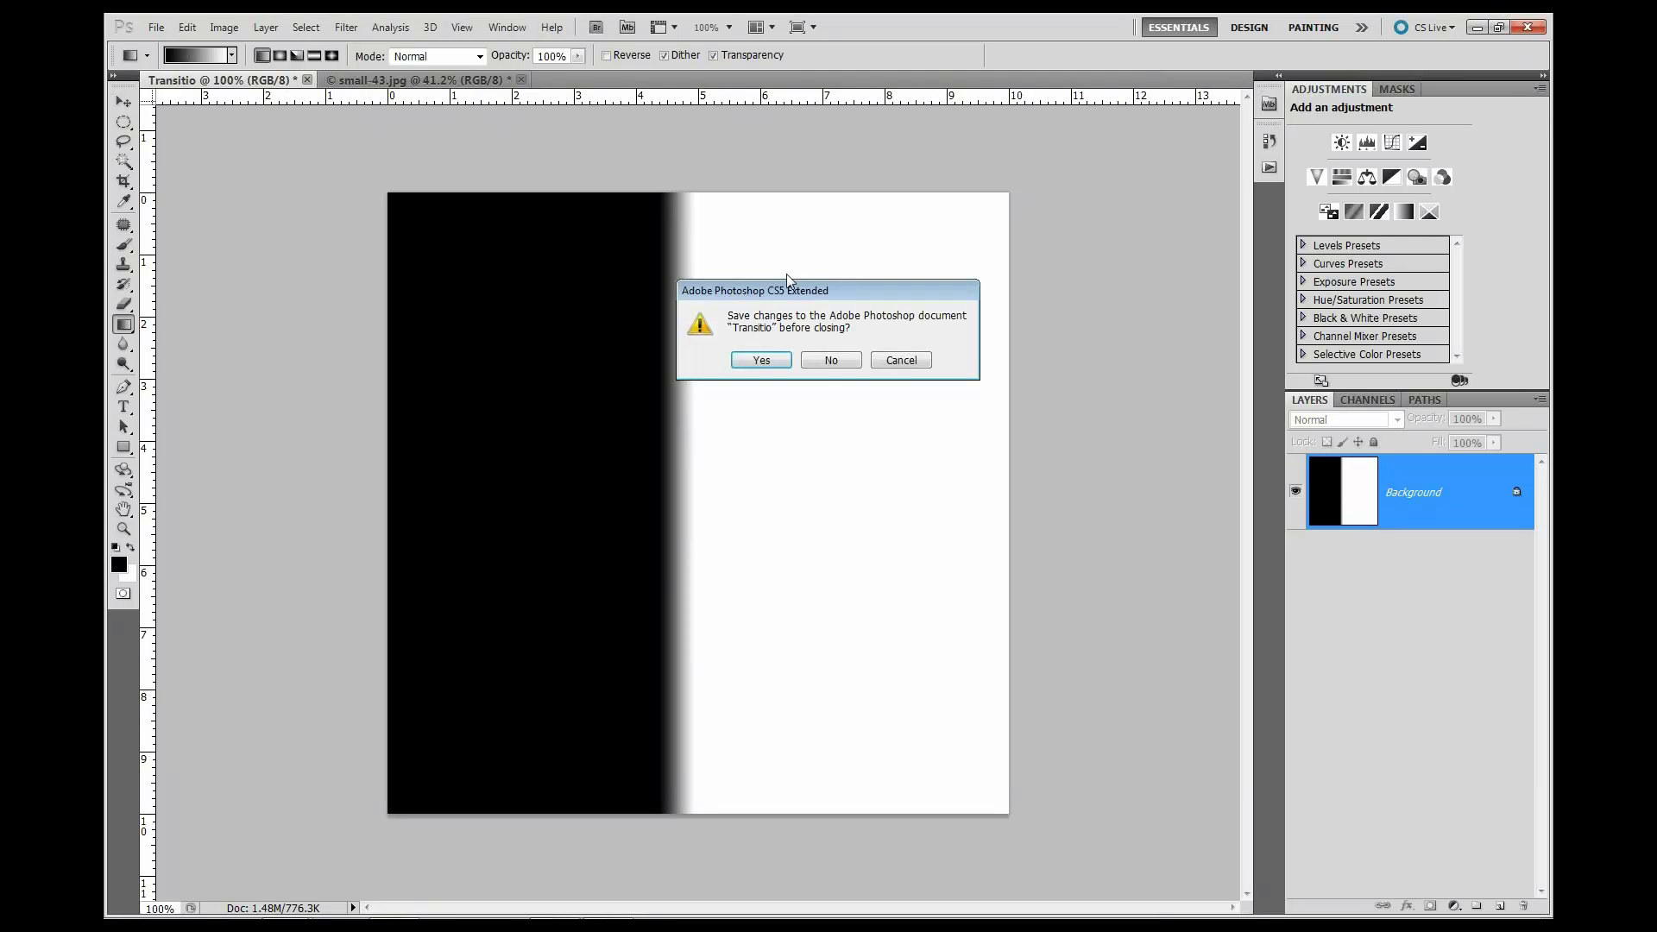
pyautogui.click(830, 360)
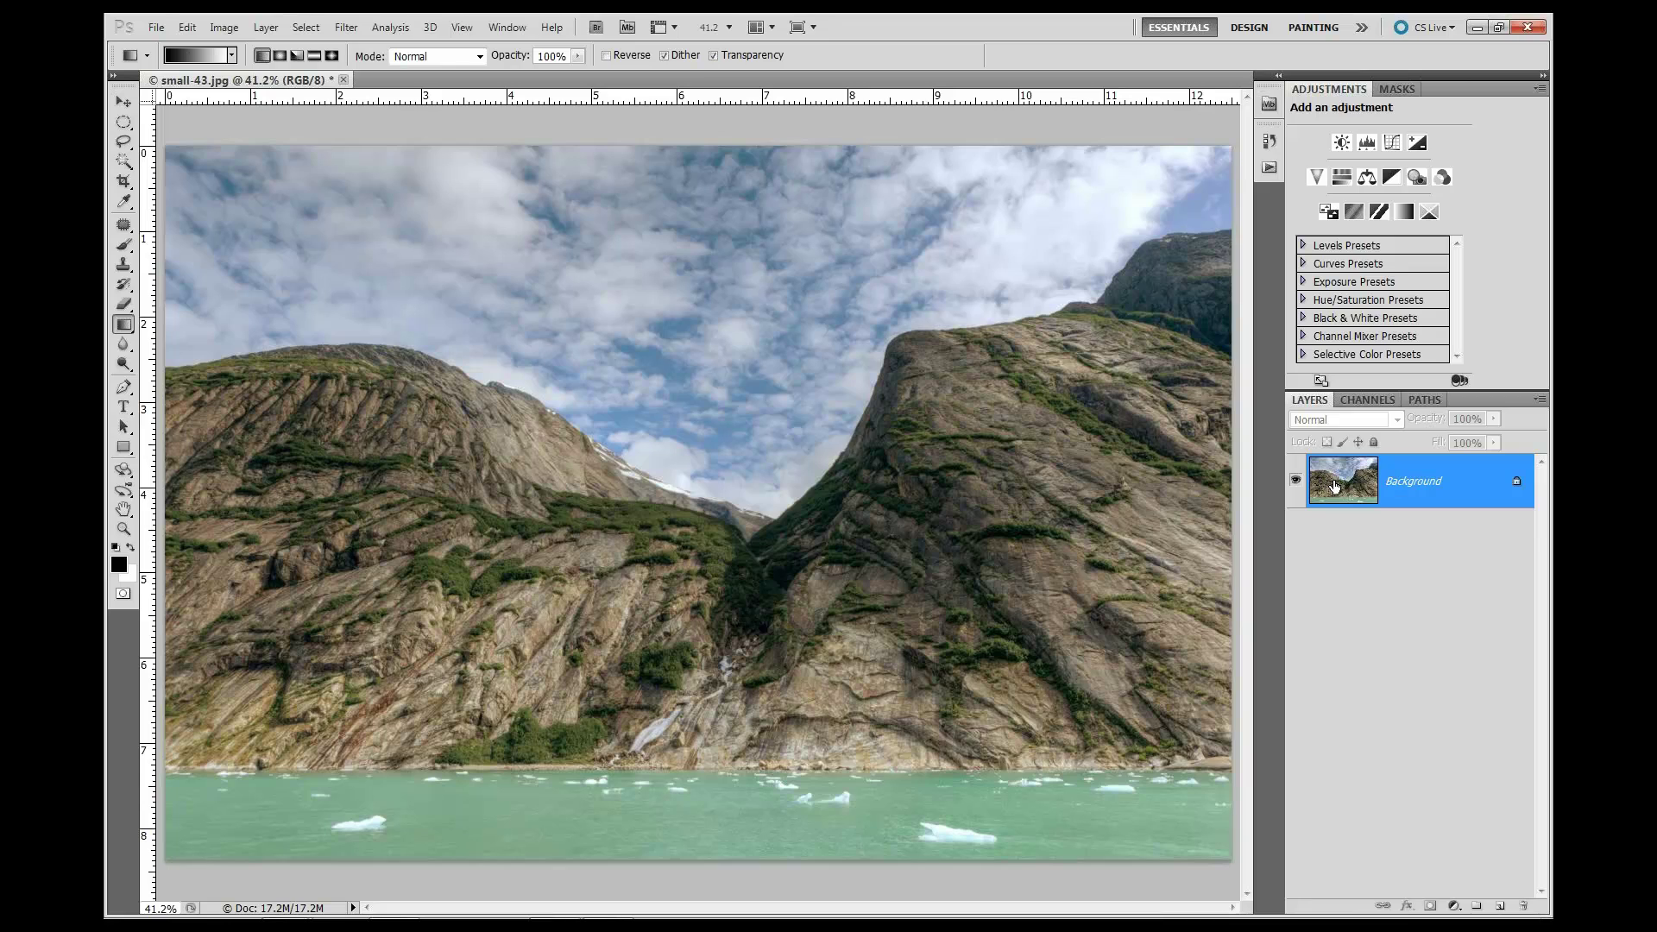
# - Duplicate the Background layer of small-43.jpg and rename the copy "Topaz"
pyautogui.moveTo(1333, 485); pyautogui.dragTo(1500, 906)
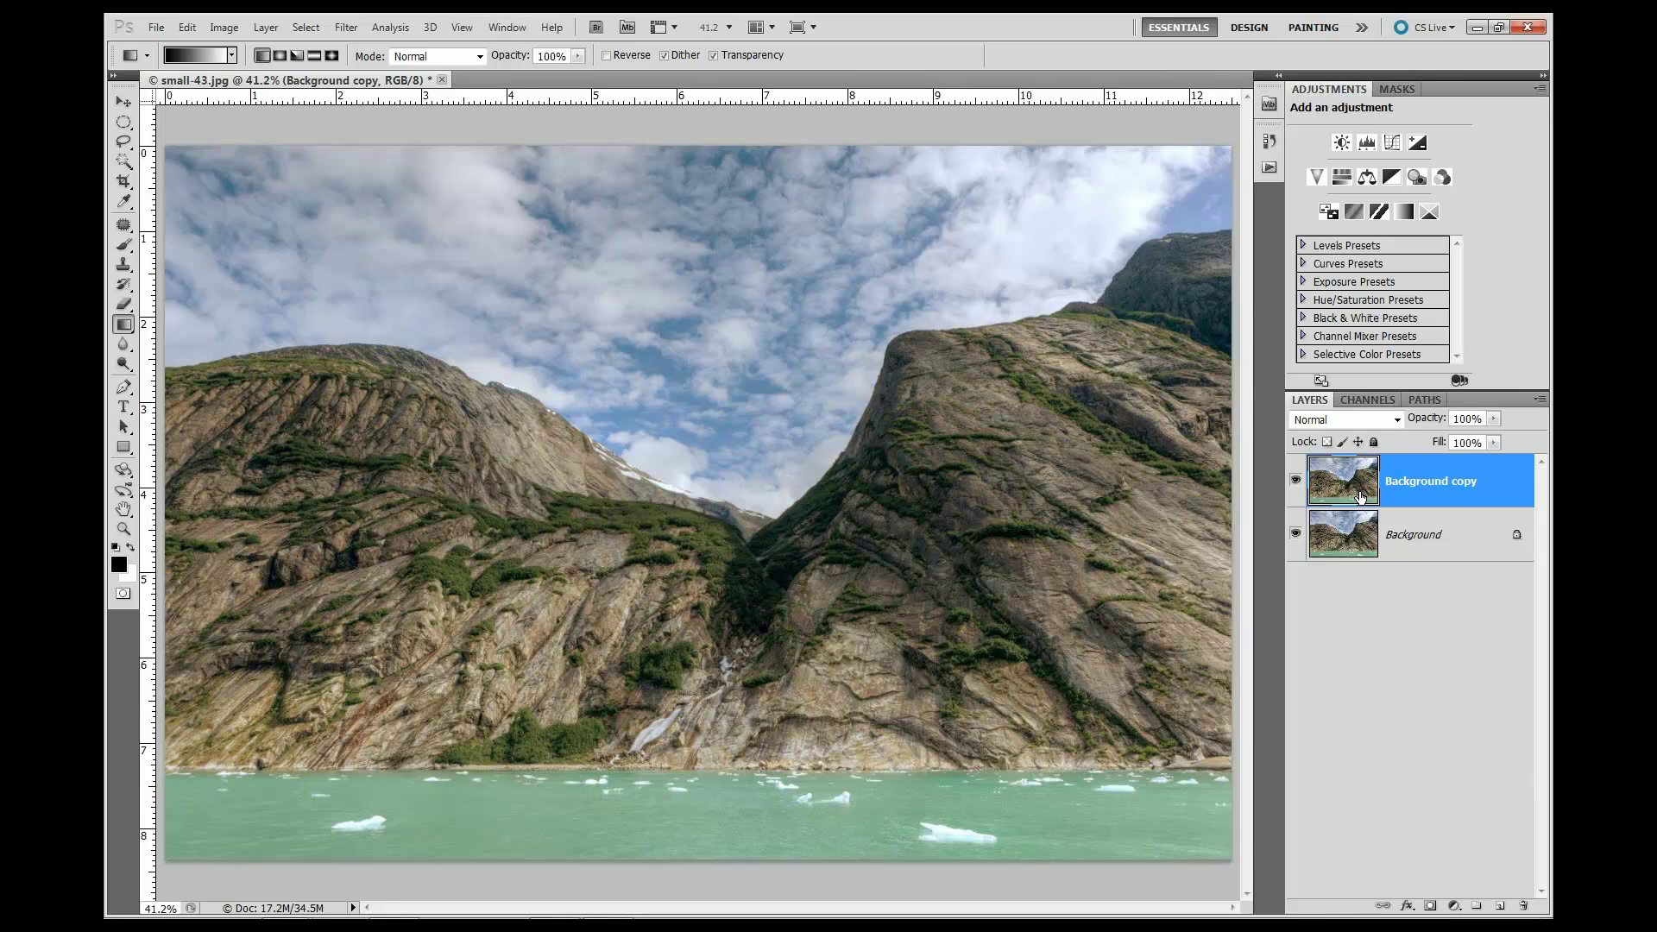
pyautogui.doubleClick(1396, 481)
pyautogui.write('Topaz')
pyautogui.click(1349, 474)
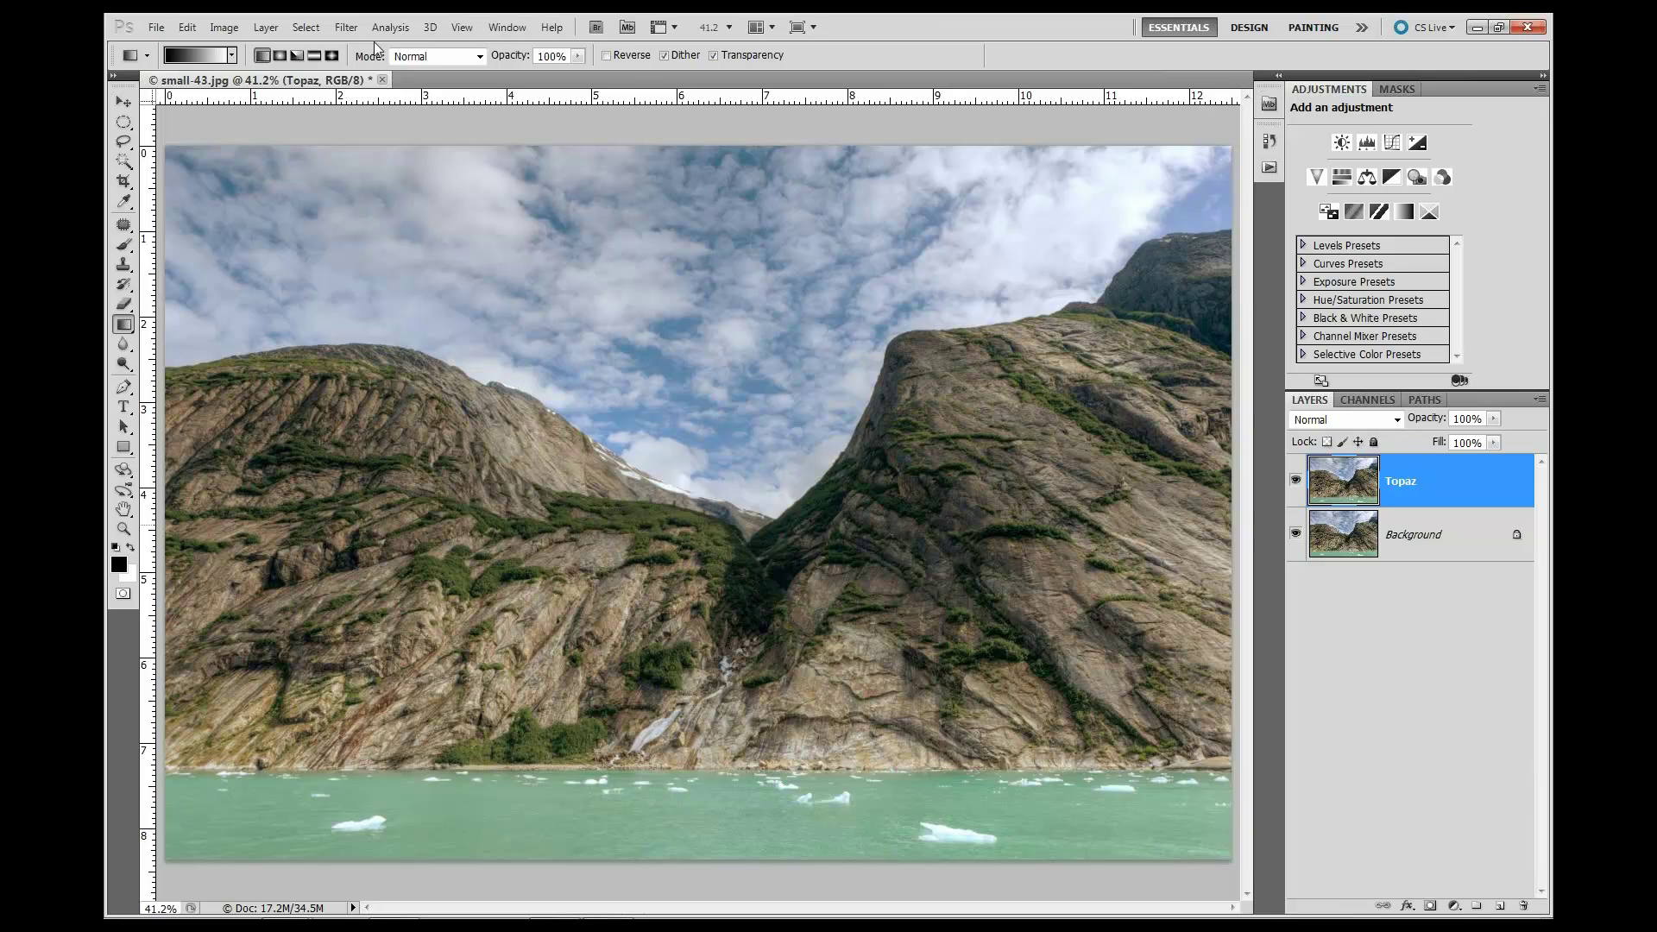
# - Open the Topaz Adjust 4 filter from Topaz Labs on the Topaz layer
pyautogui.click(346, 27)
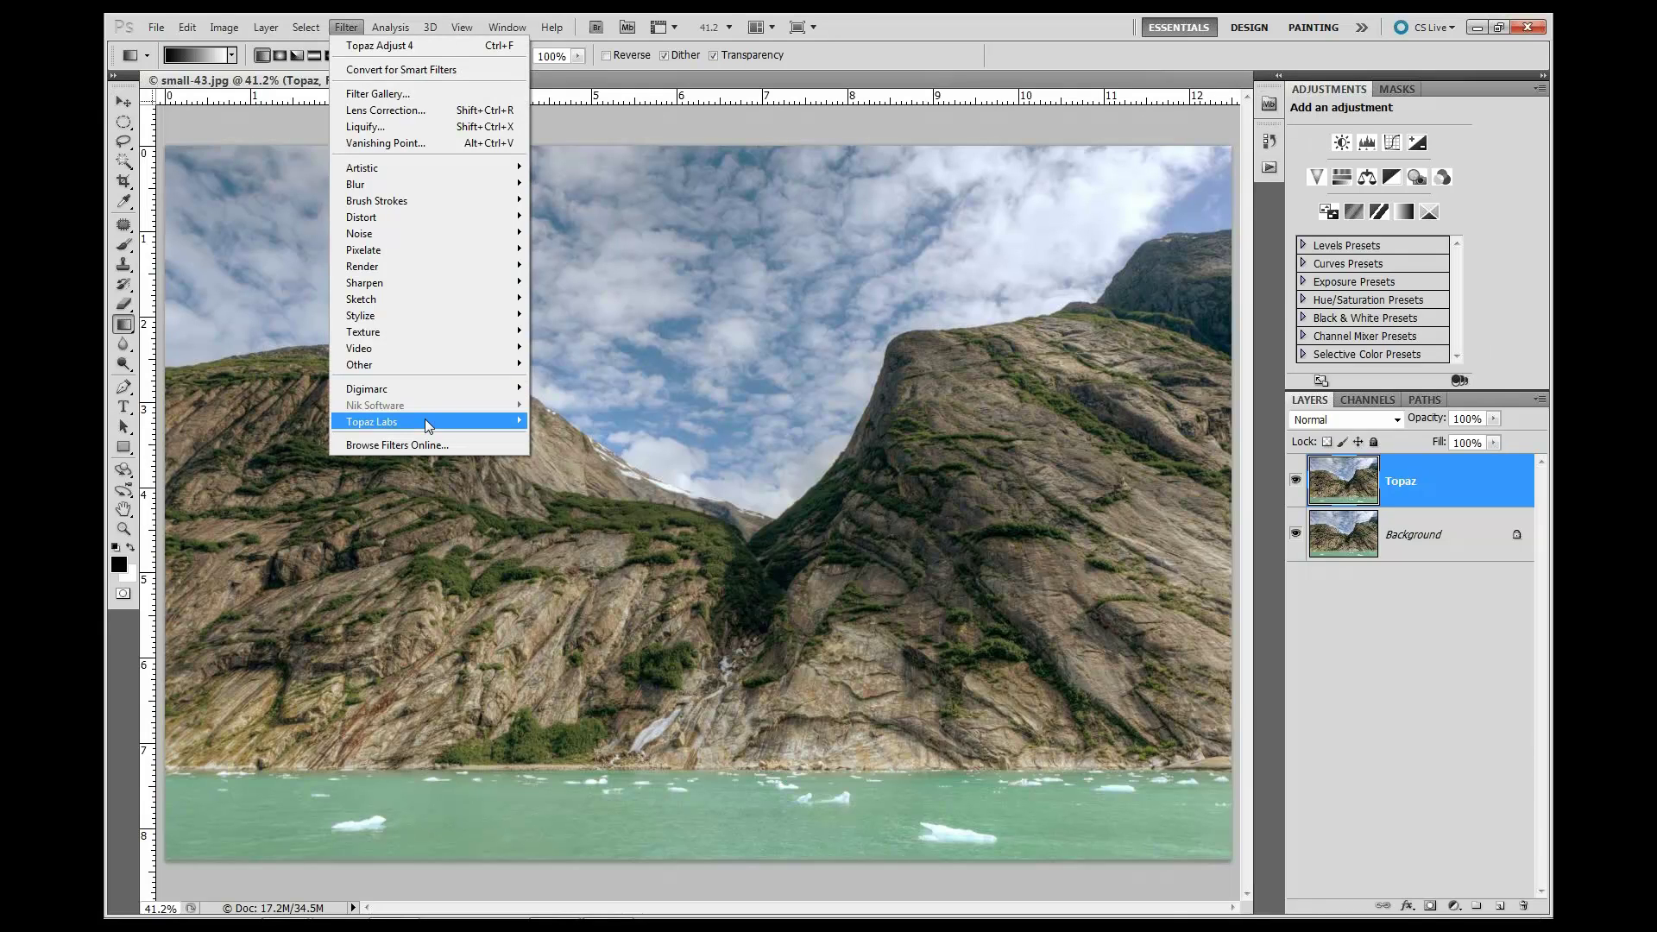
pyautogui.moveTo(429, 426)
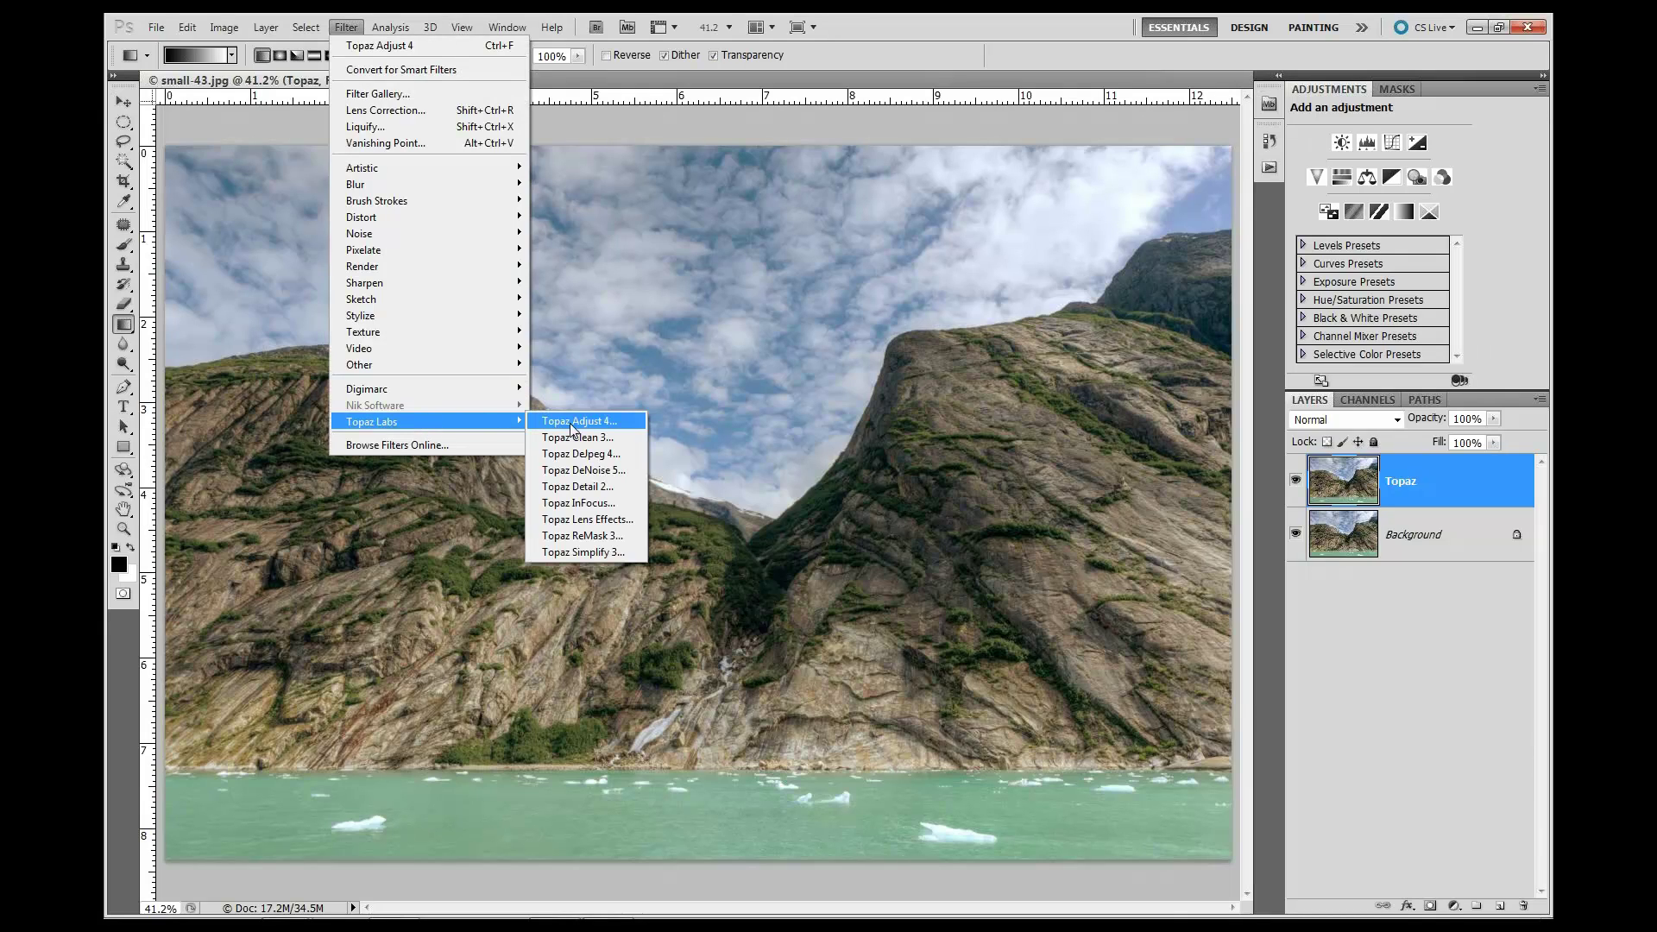
pyautogui.click(574, 423)
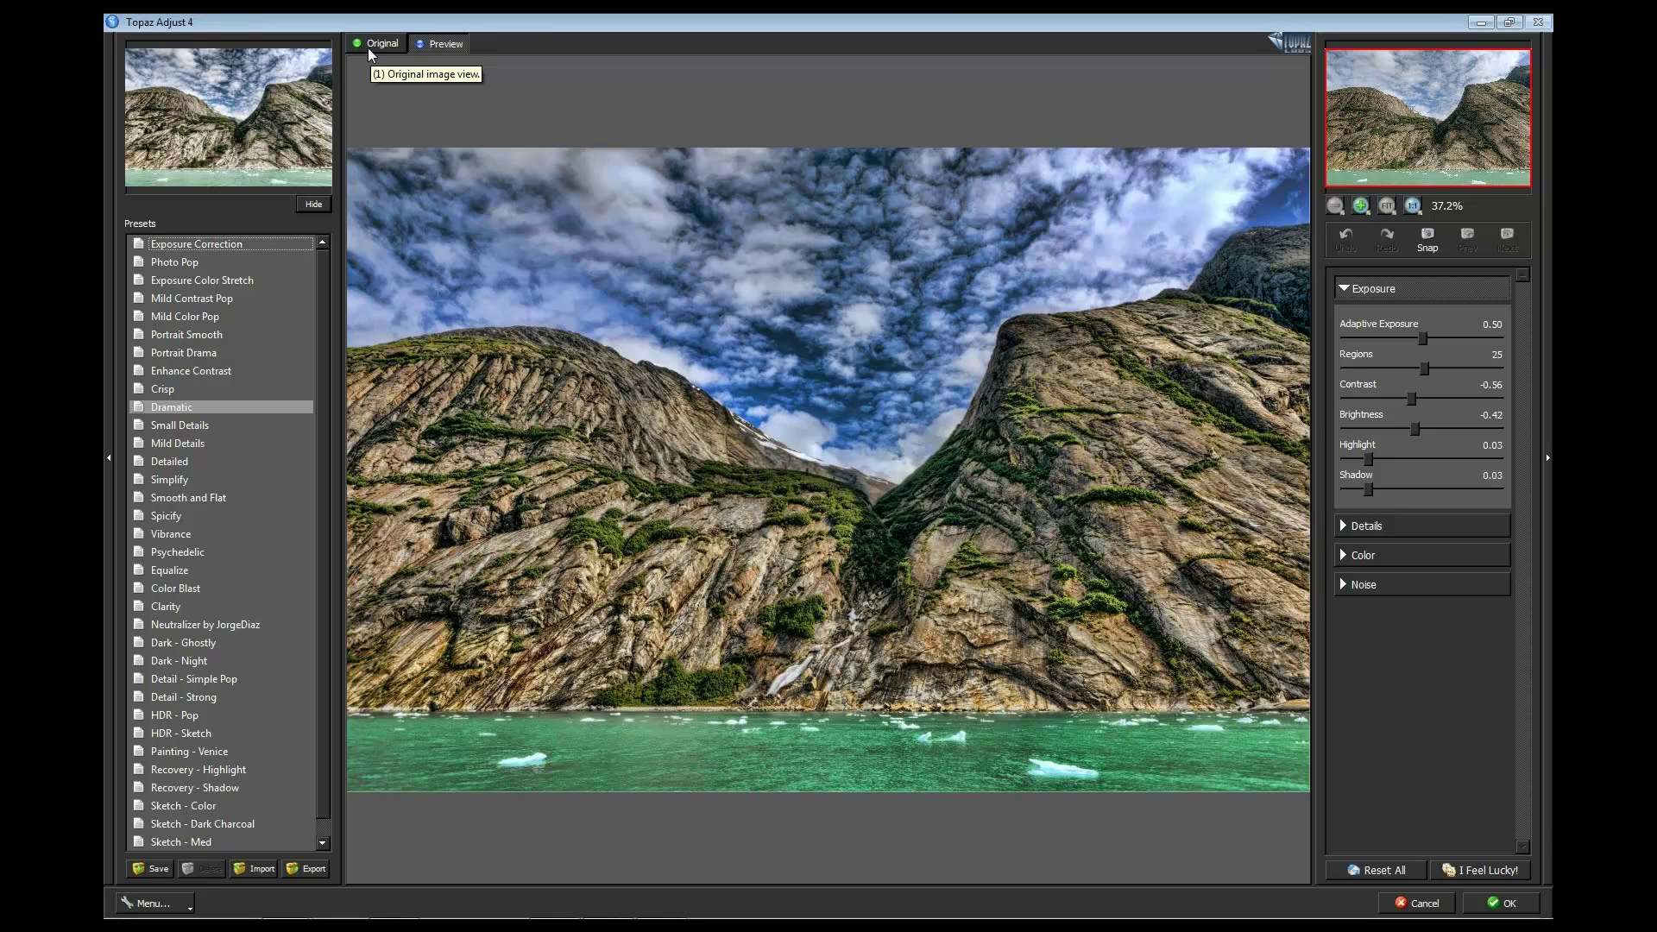
# - Compare the original fjord image with the Dramatic preset's preview
pyautogui.click(654, 409)
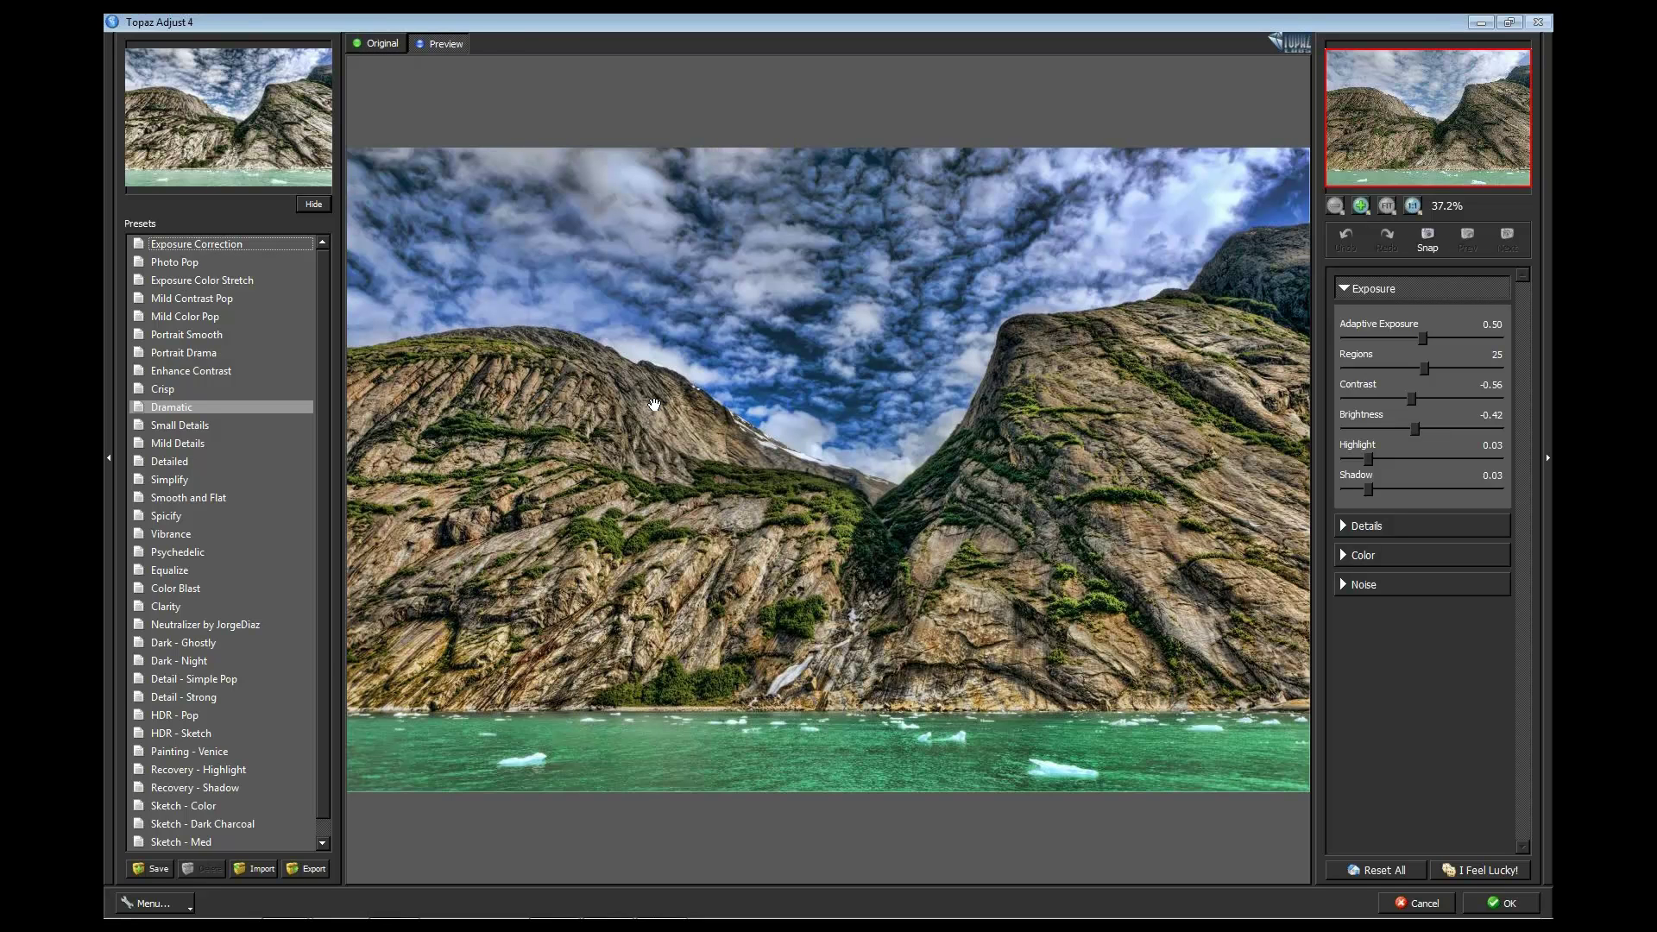
pyautogui.click(654, 406)
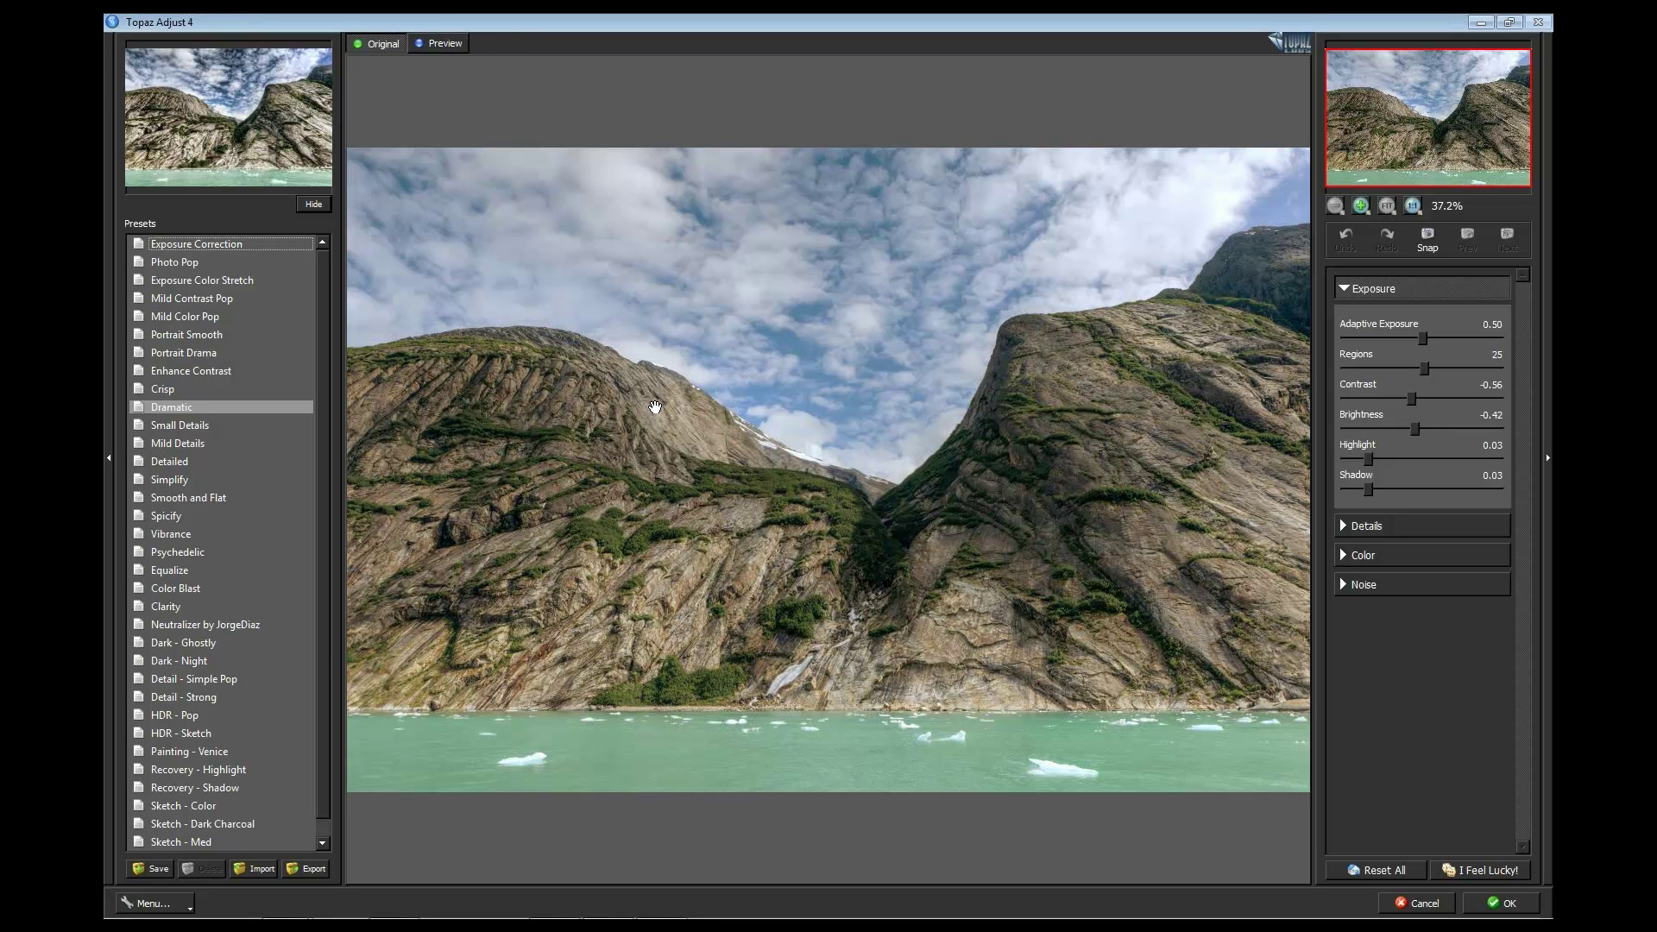
pyautogui.click(655, 410)
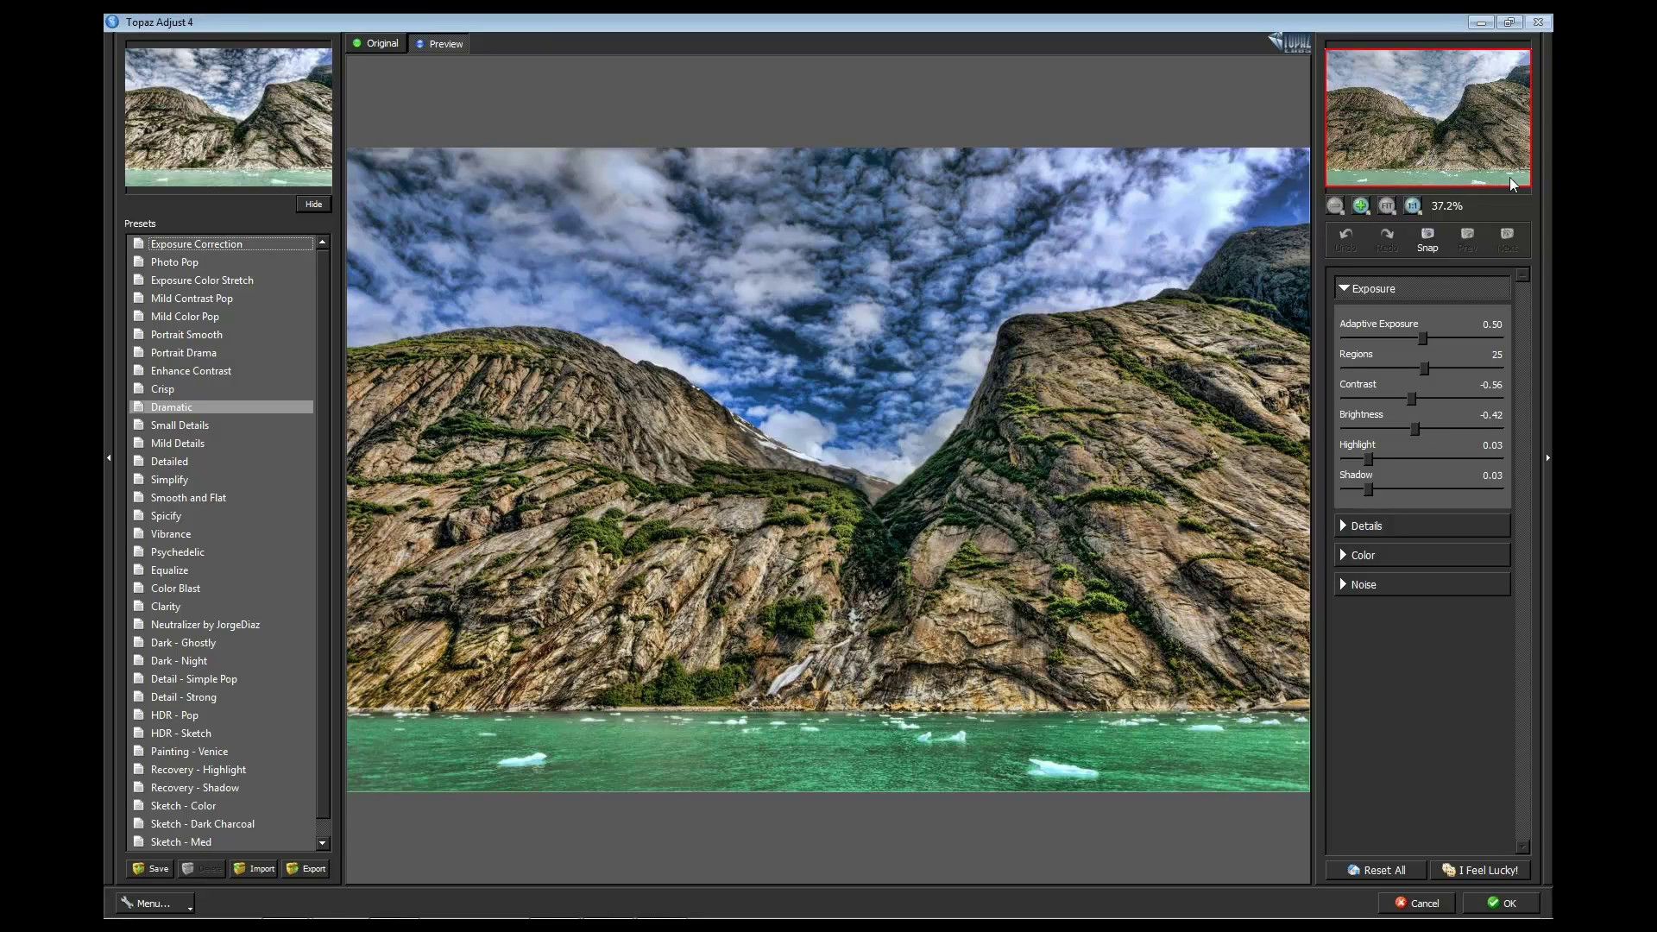
# - In the Exposure settings, raise Adaptive Exposure to 1.00 and Regions to 50
pyautogui.click(1350, 288)
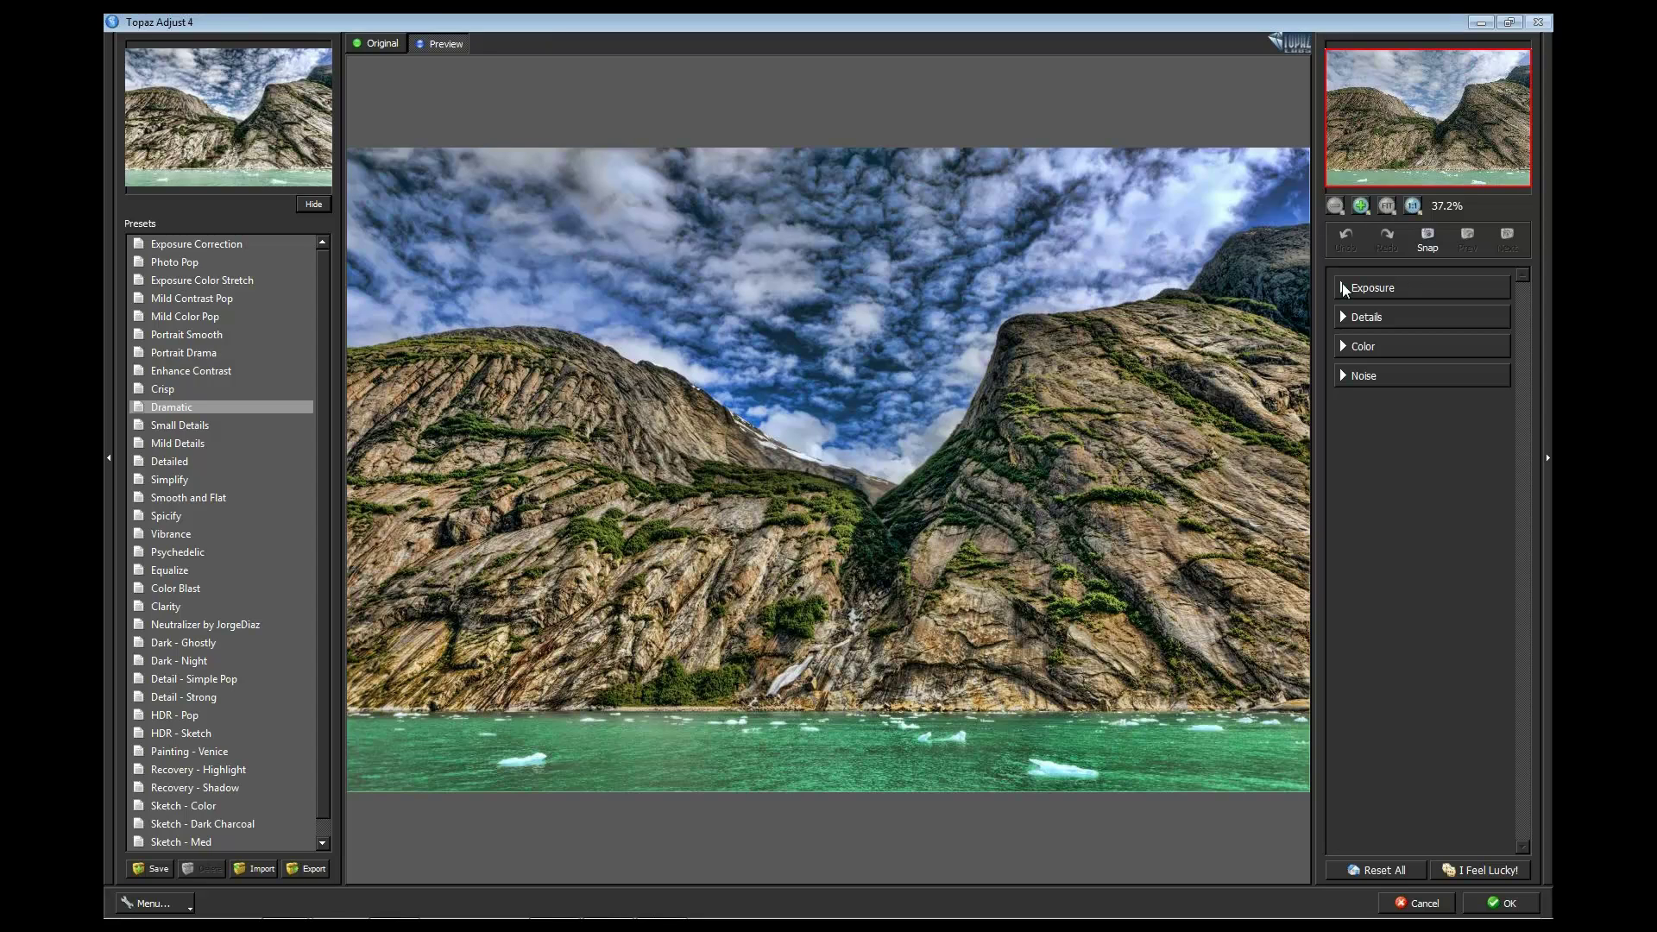
pyautogui.click(1344, 290)
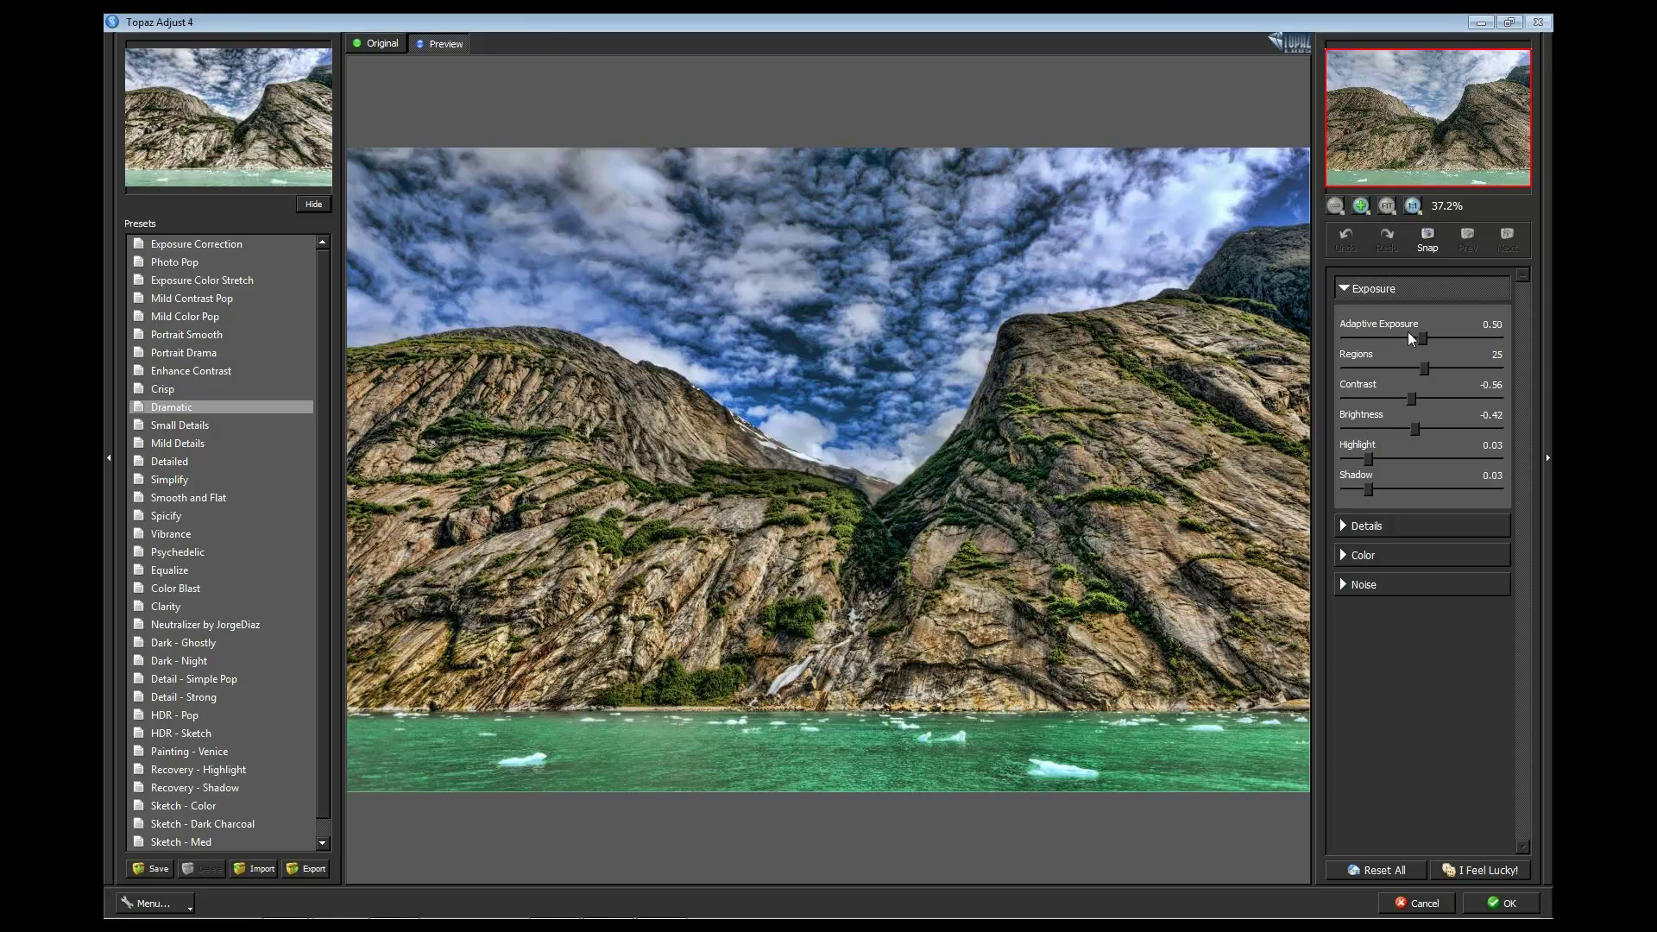
pyautogui.moveTo(1395, 326)
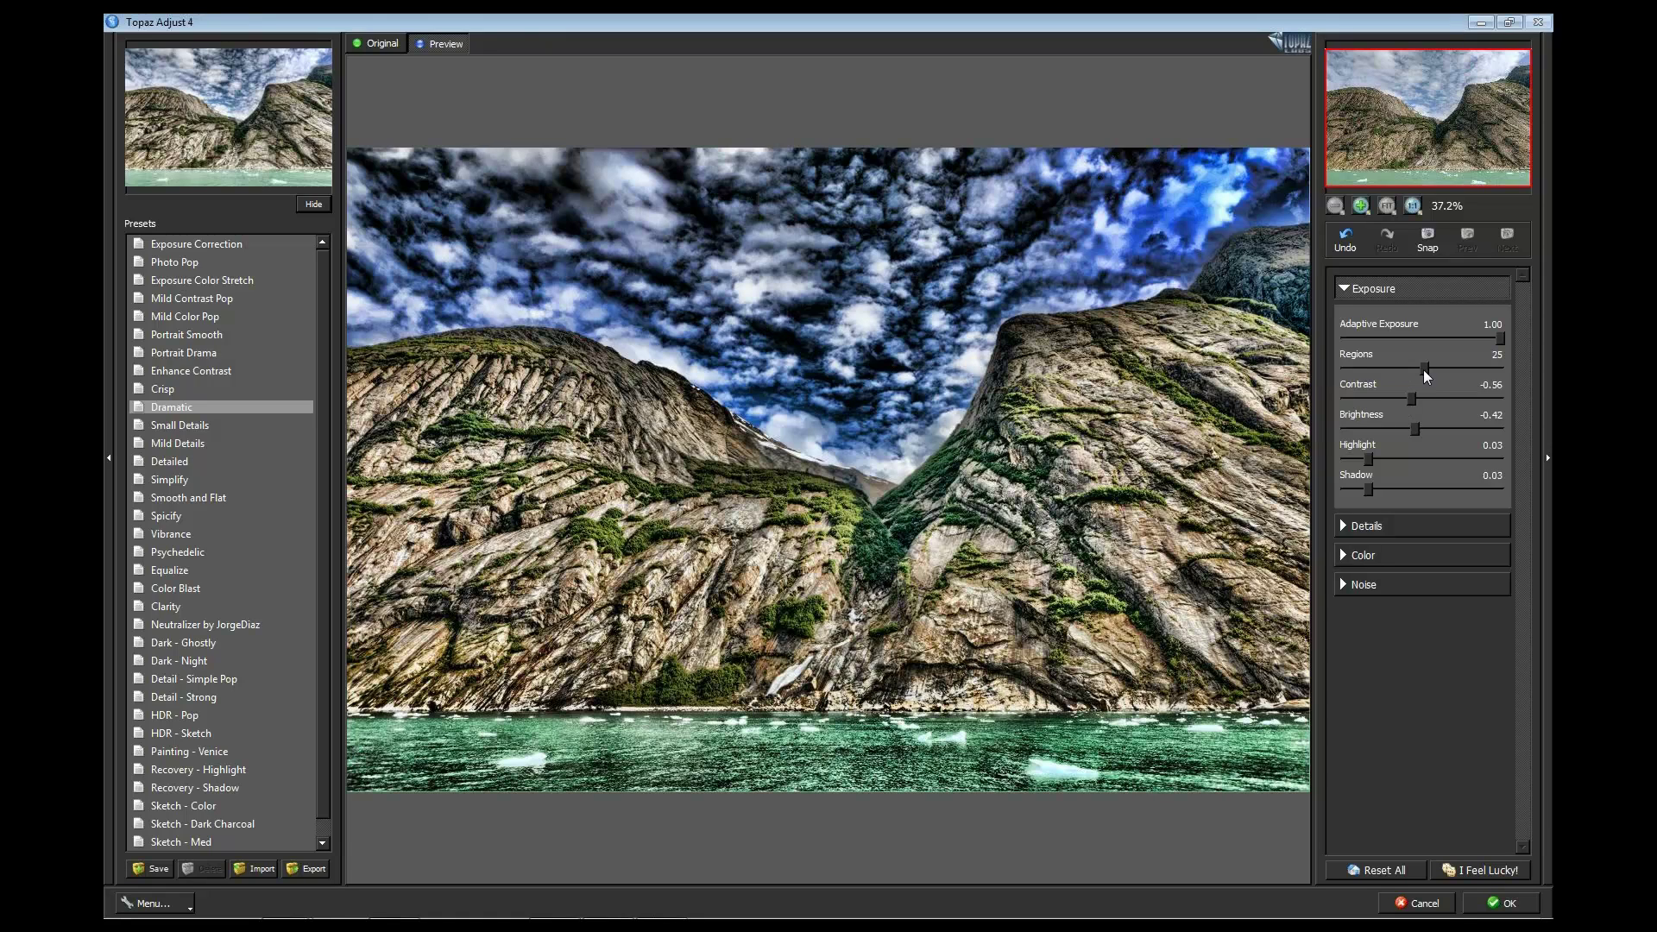
pyautogui.click(1509, 373)
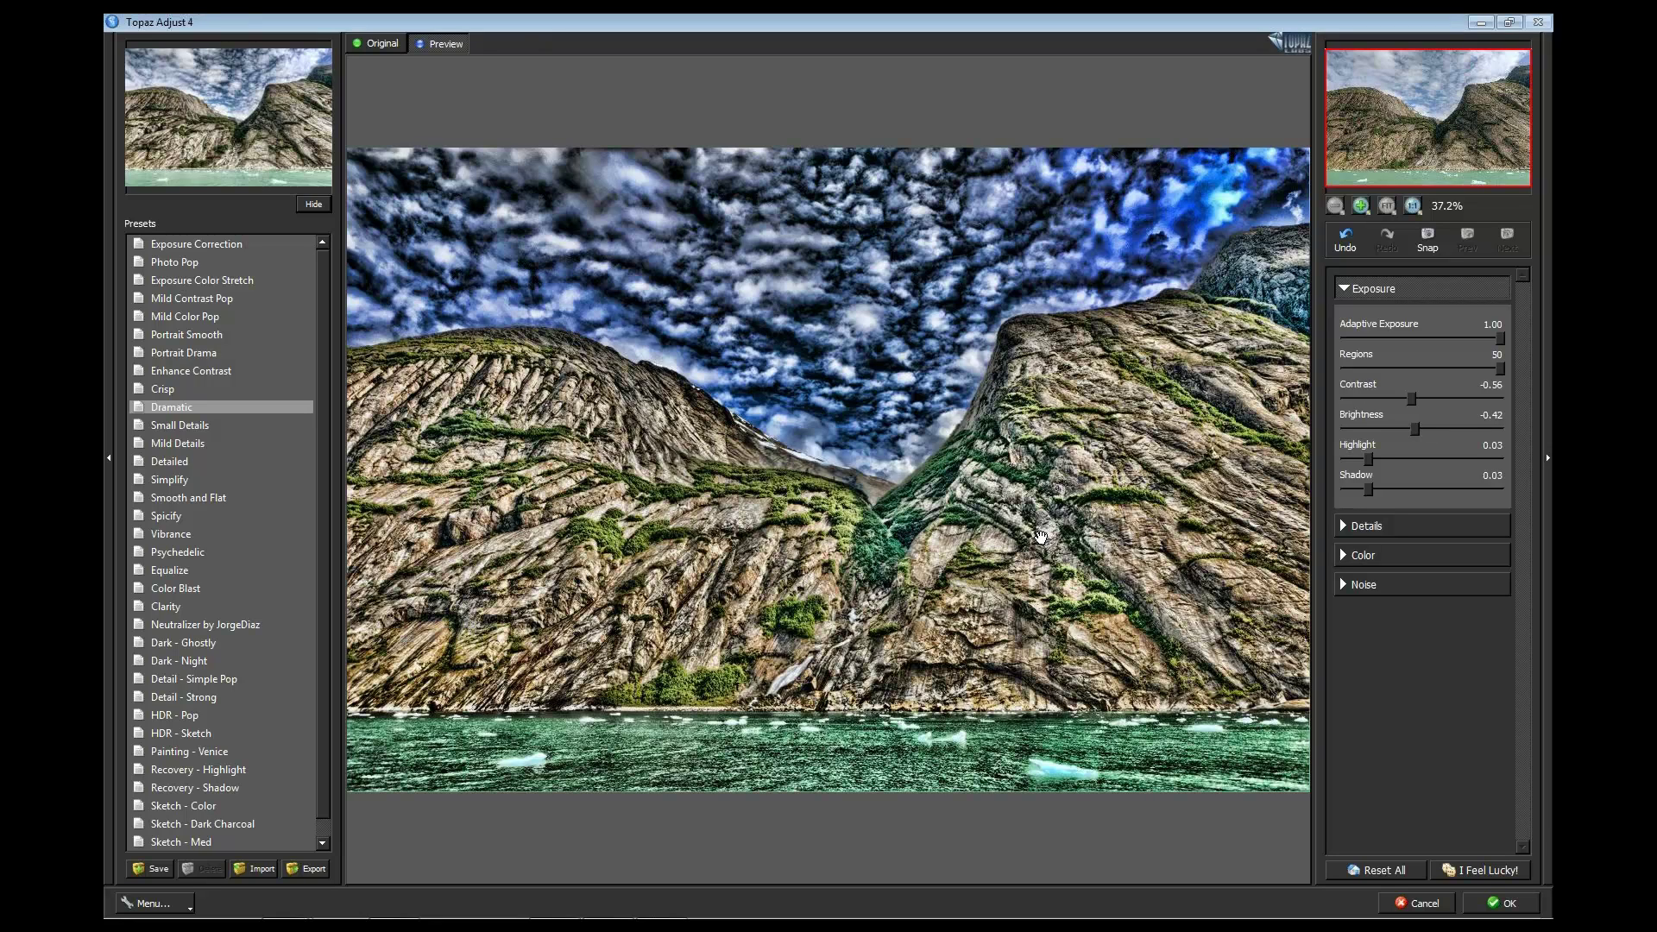
# - Review the Details and Color adjustment settings in Topaz Adjust alongside the Exposure settings
pyautogui.click(1343, 289)
pyautogui.click(1344, 319)
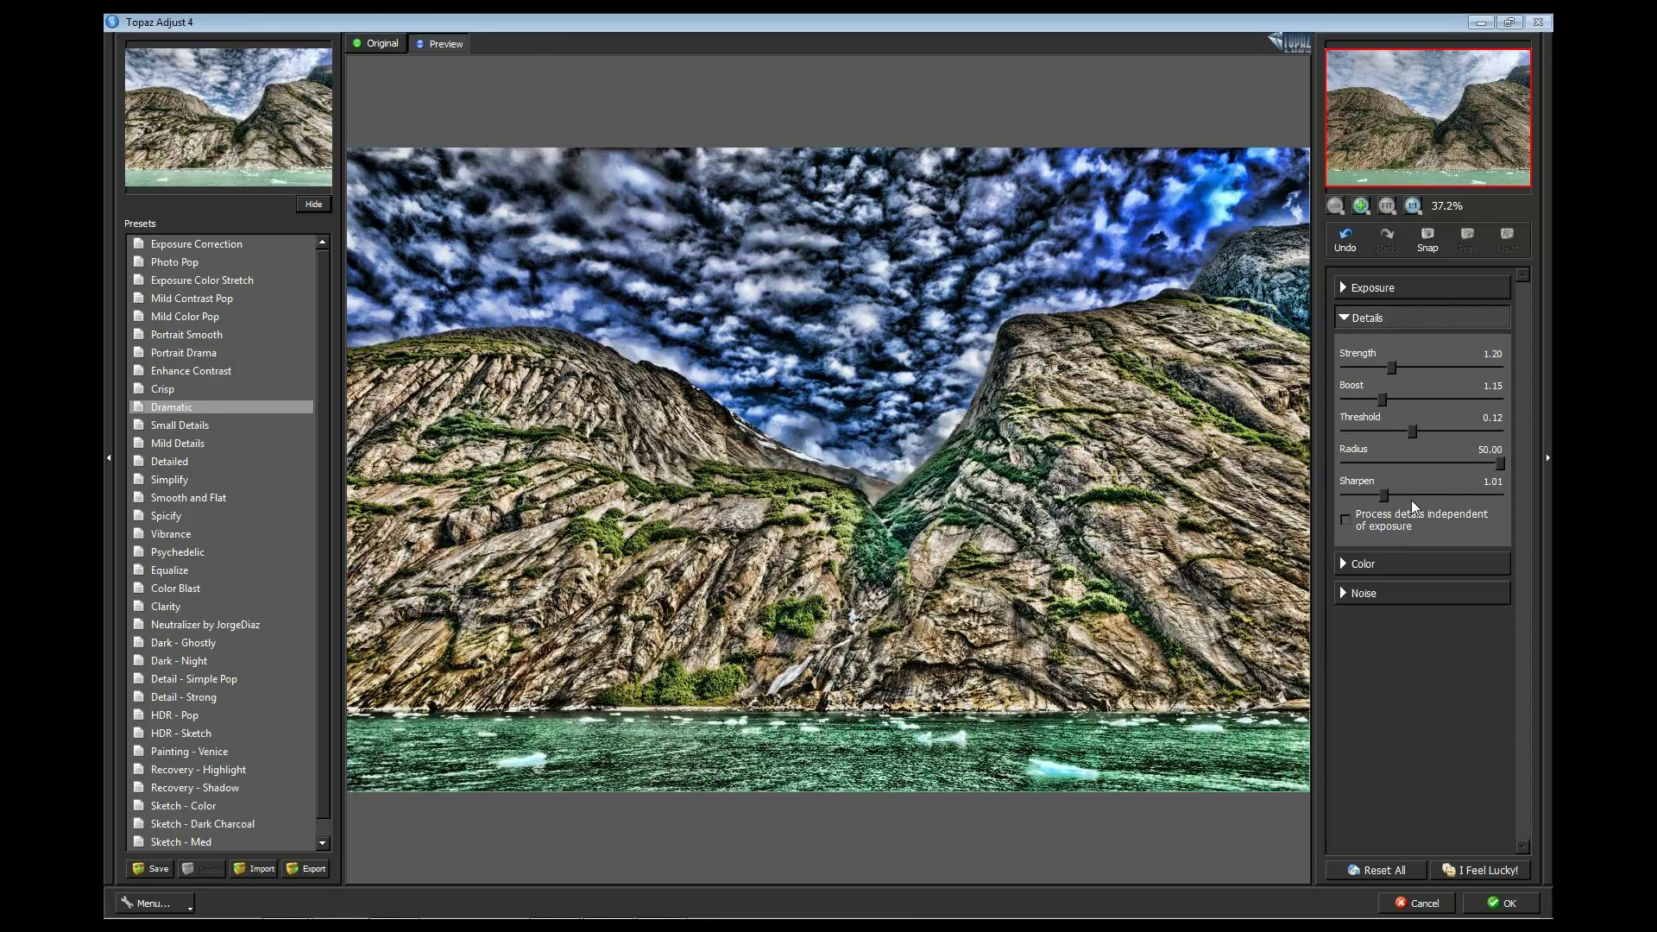
pyautogui.click(1337, 286)
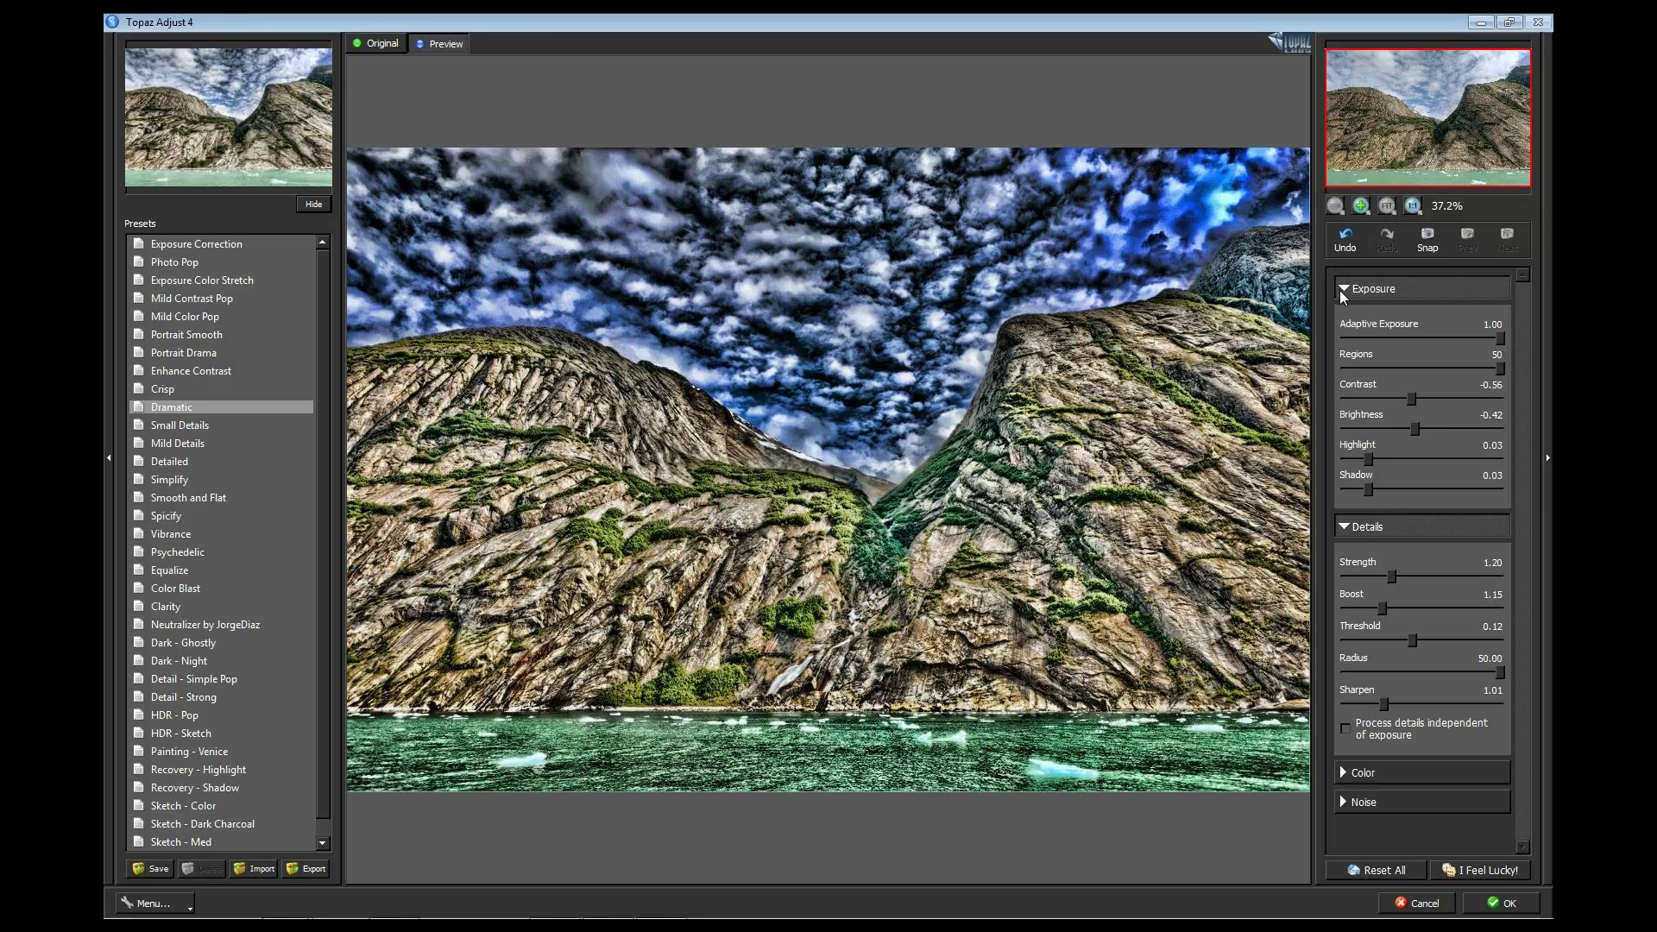
pyautogui.click(1342, 773)
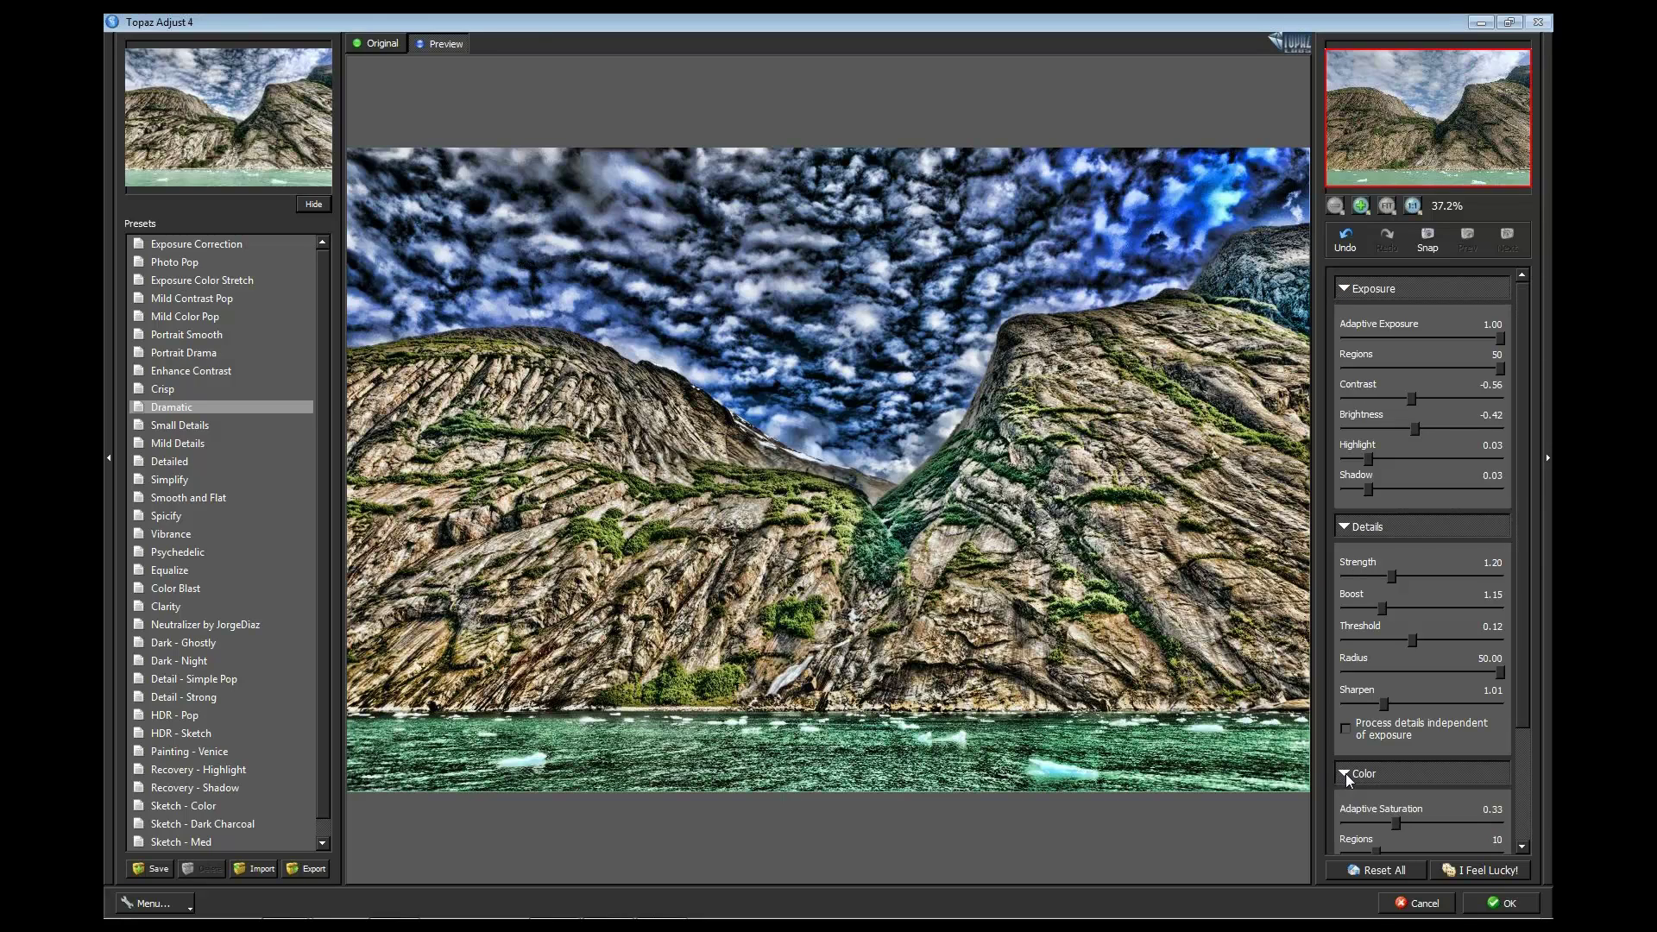
pyautogui.moveTo(1525, 562); pyautogui.dragTo(1522, 708)
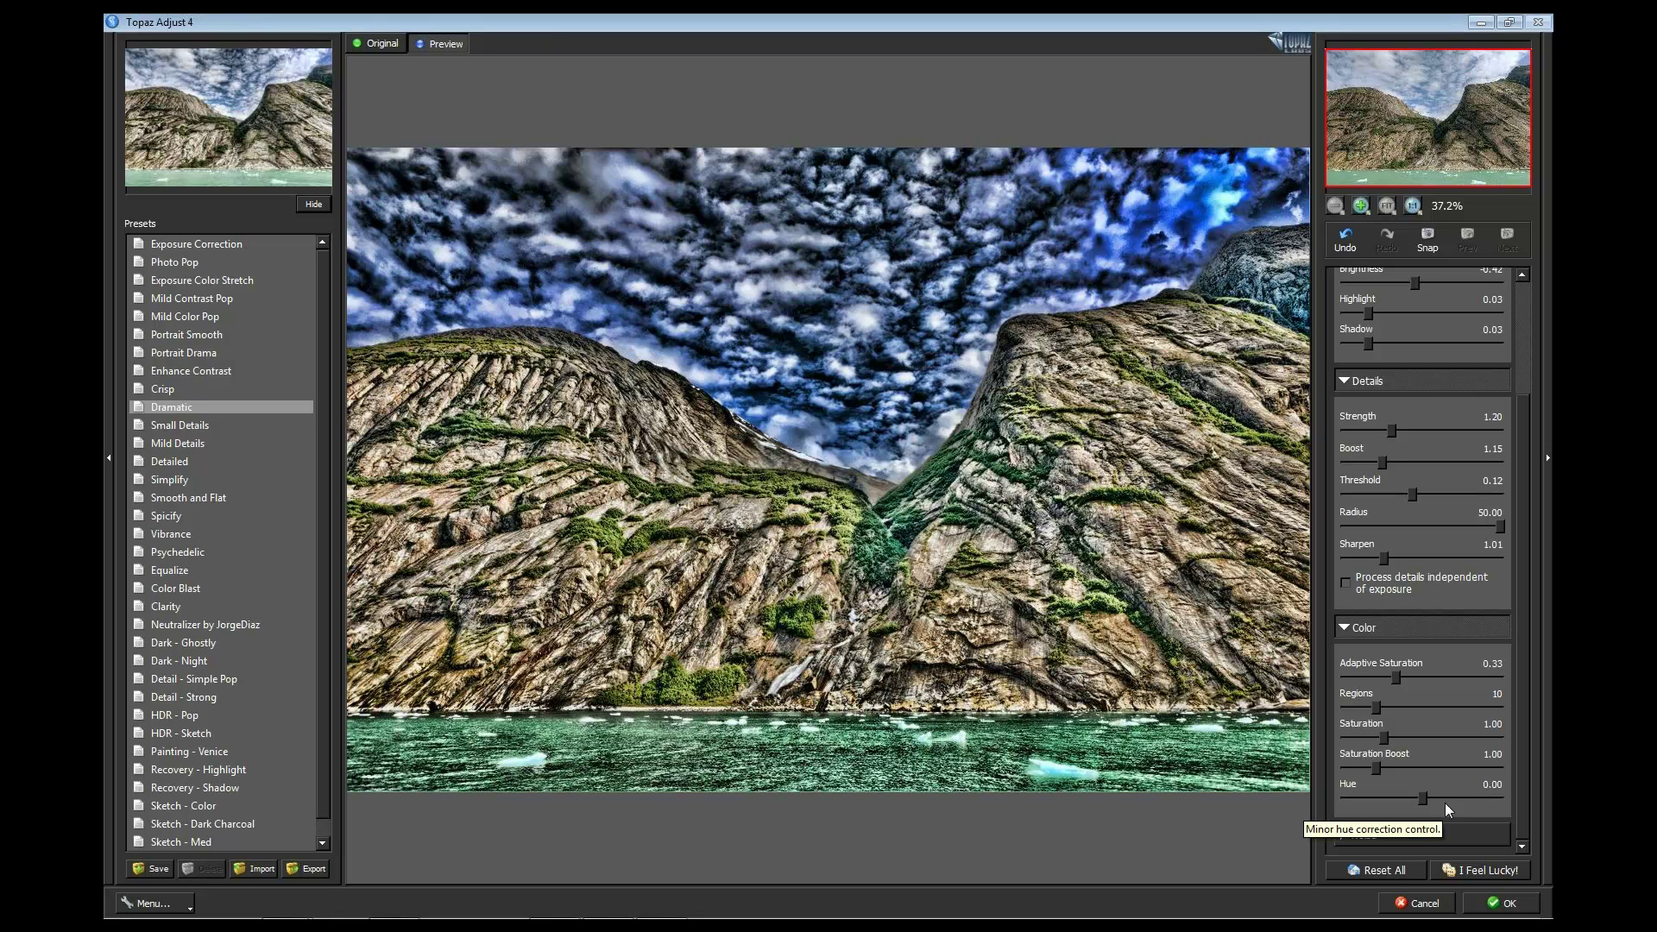
pyautogui.click(1345, 627)
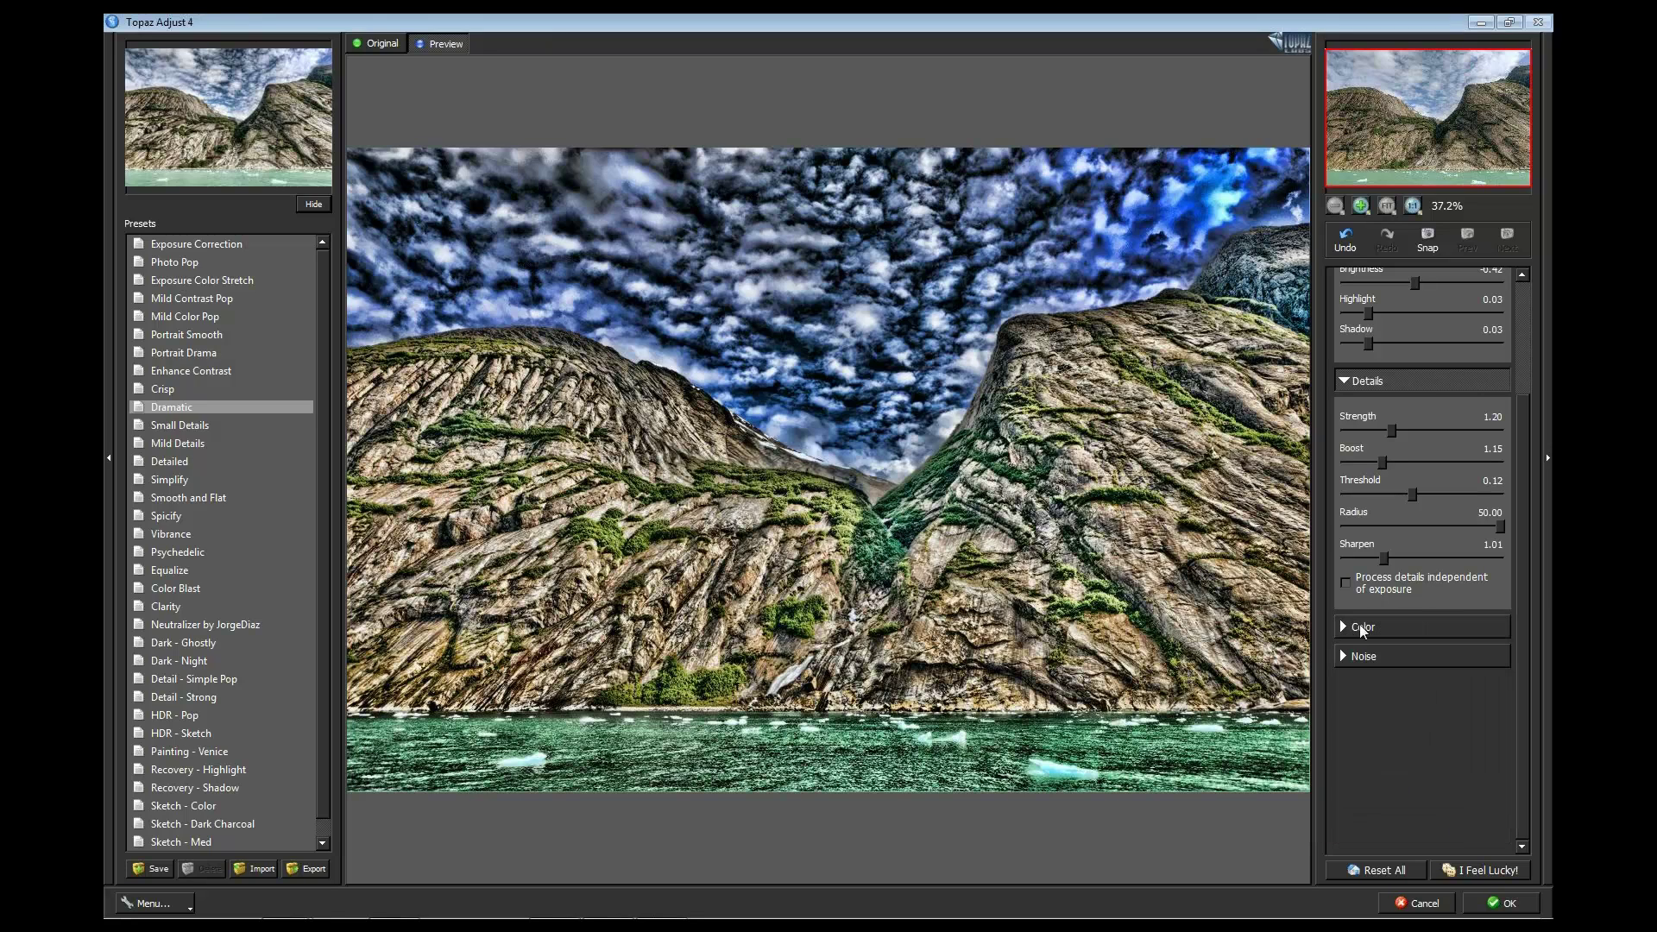
pyautogui.scroll(3, 1515, 341)
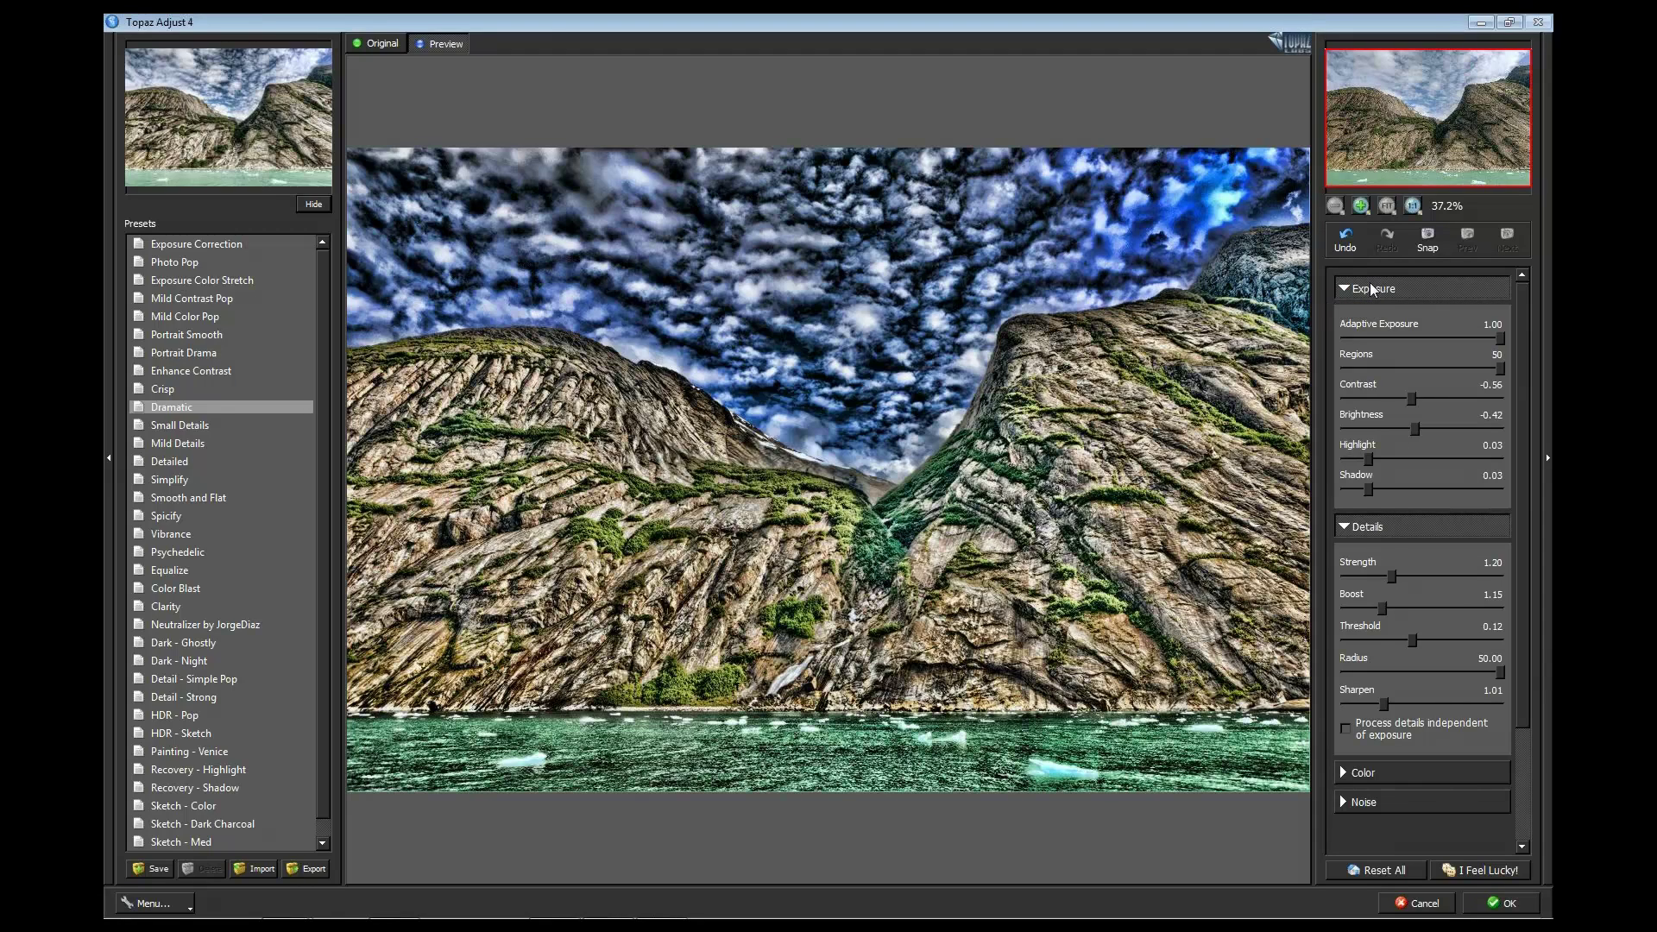
# - Try the Simplify and Spicify presets on the fjord image
pyautogui.scroll(-1, 321, 406)
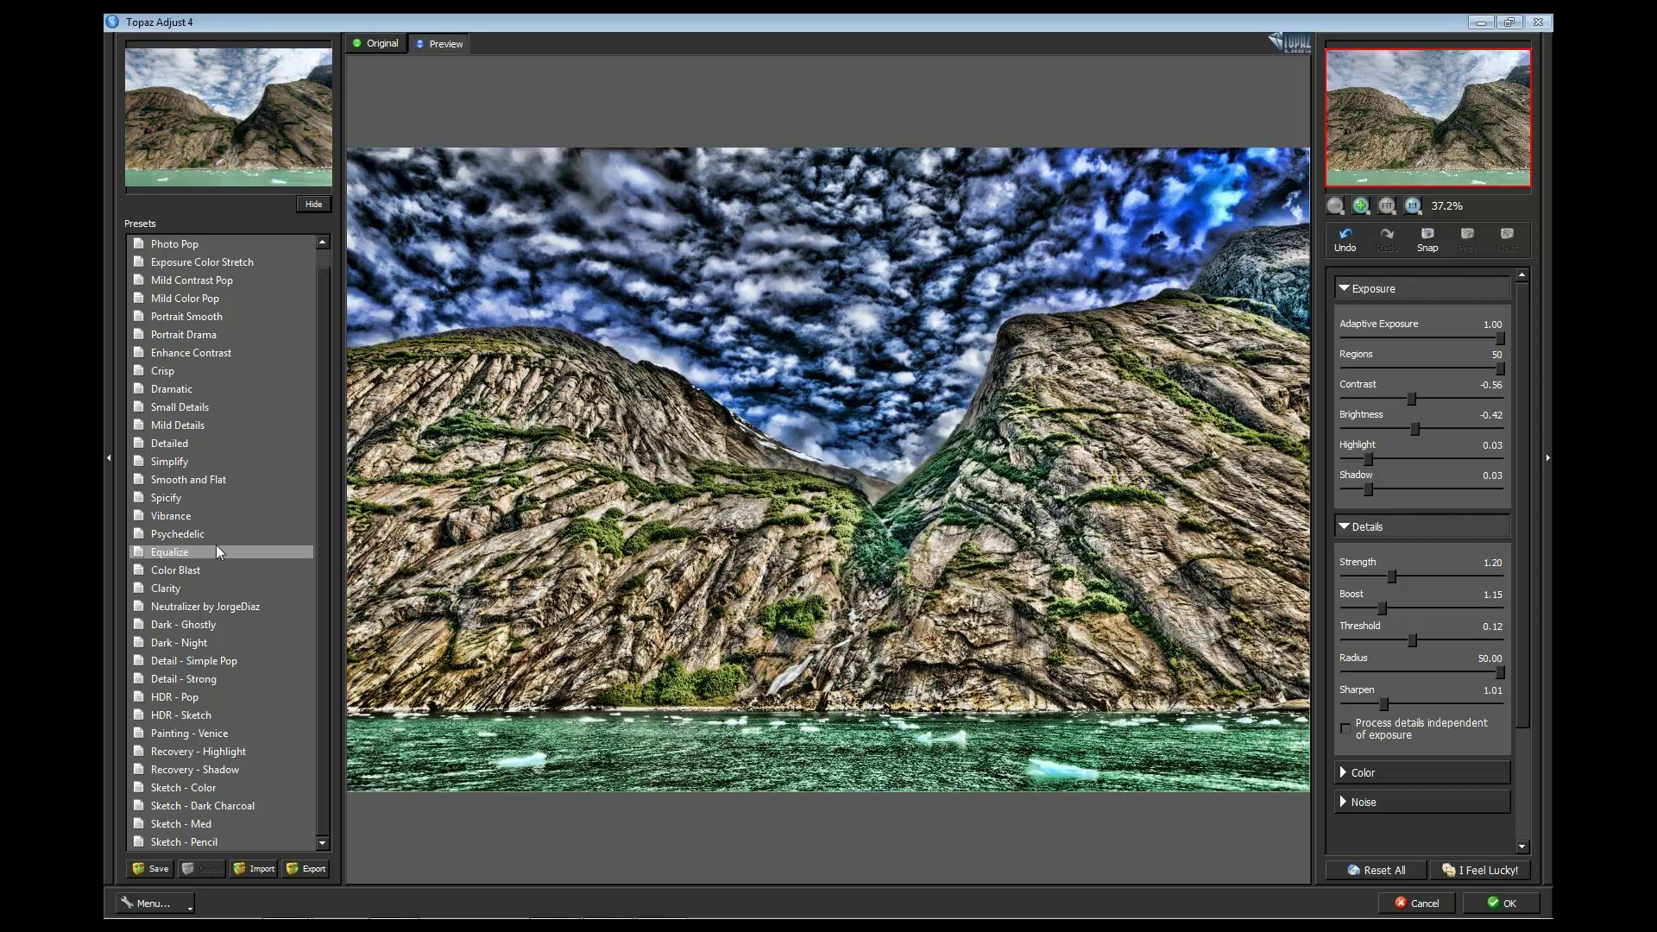
pyautogui.click(164, 464)
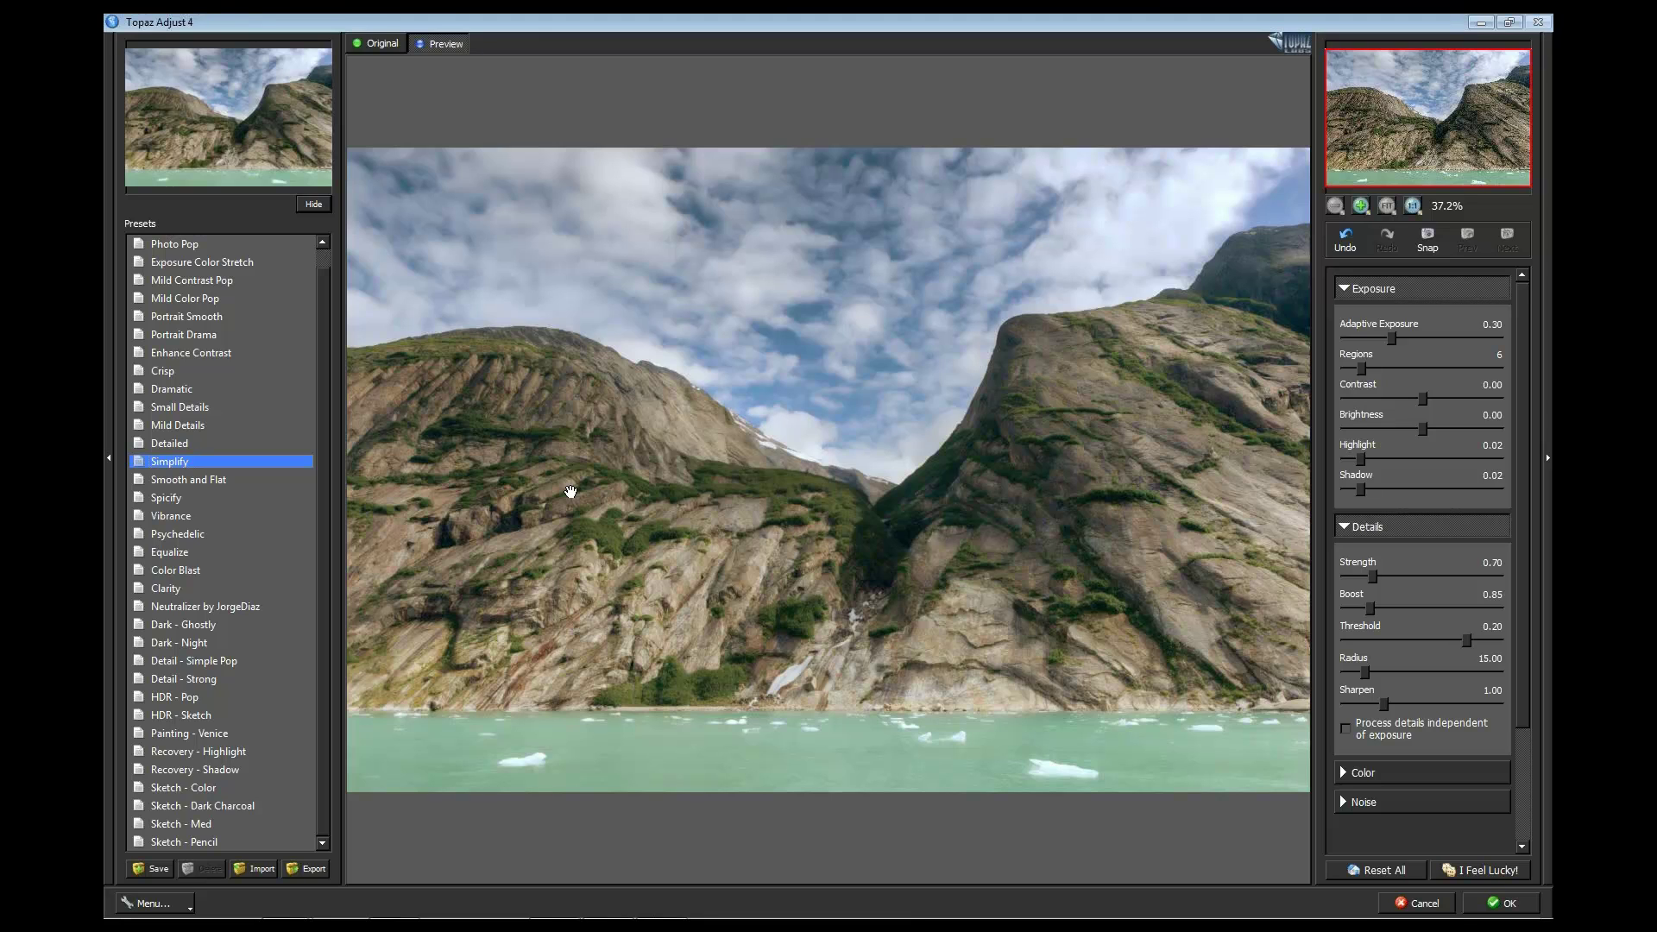
pyautogui.click(162, 497)
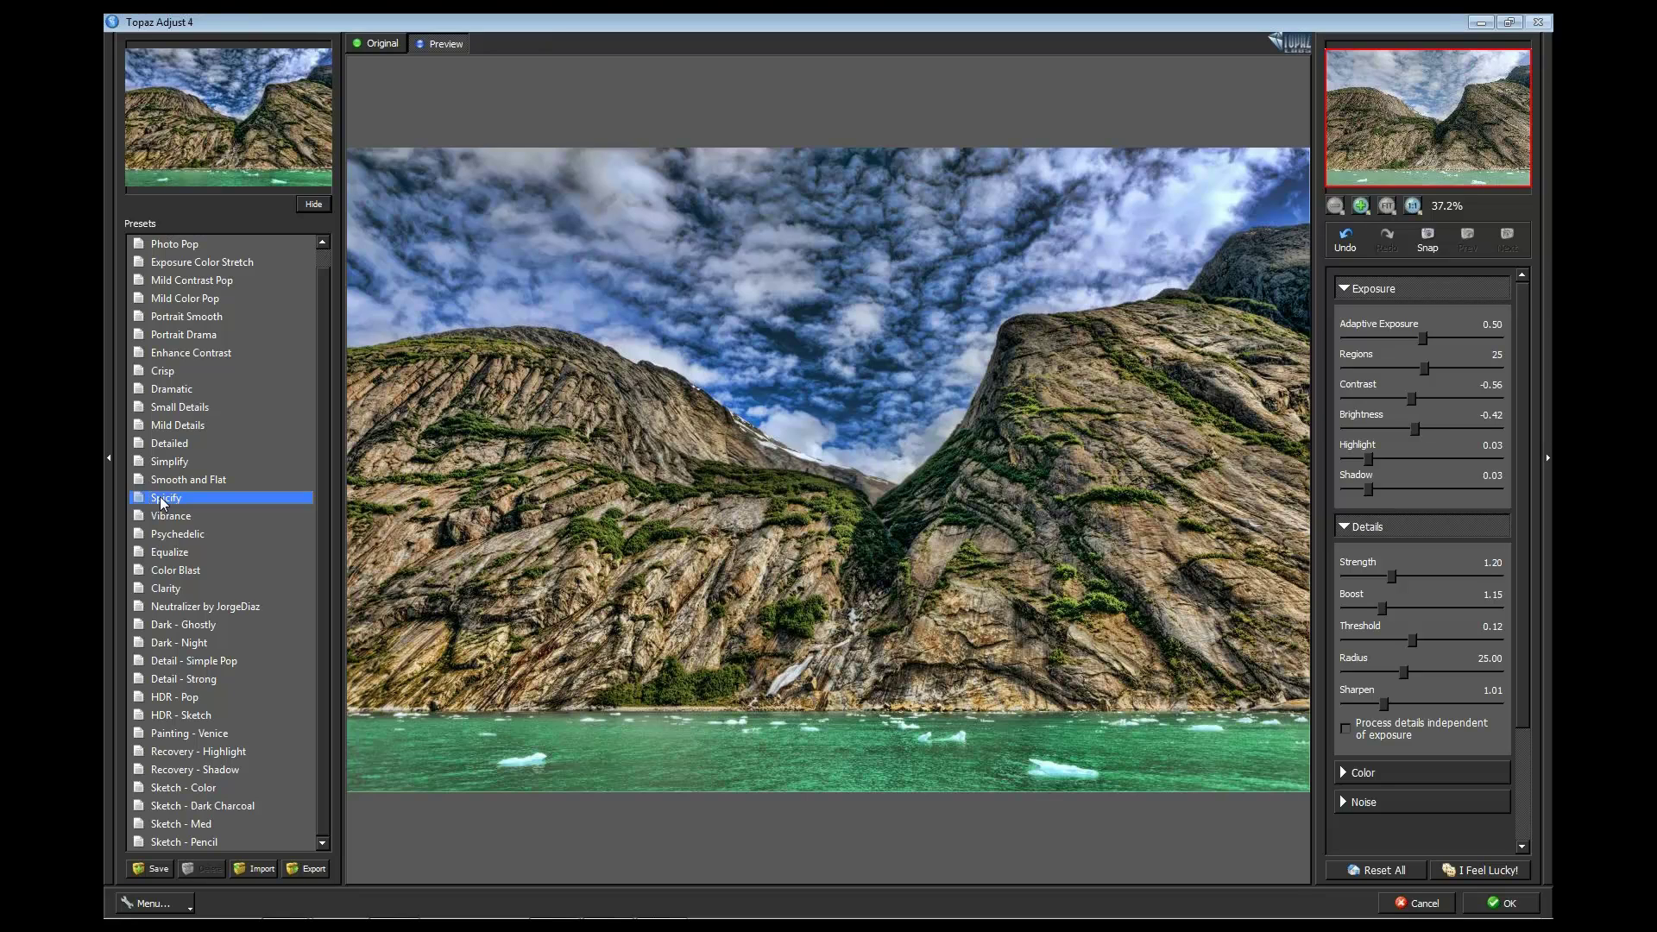
# - Choose the HDR - Sketch preset and apply the filter to the Topaz layer
pyautogui.click(183, 717)
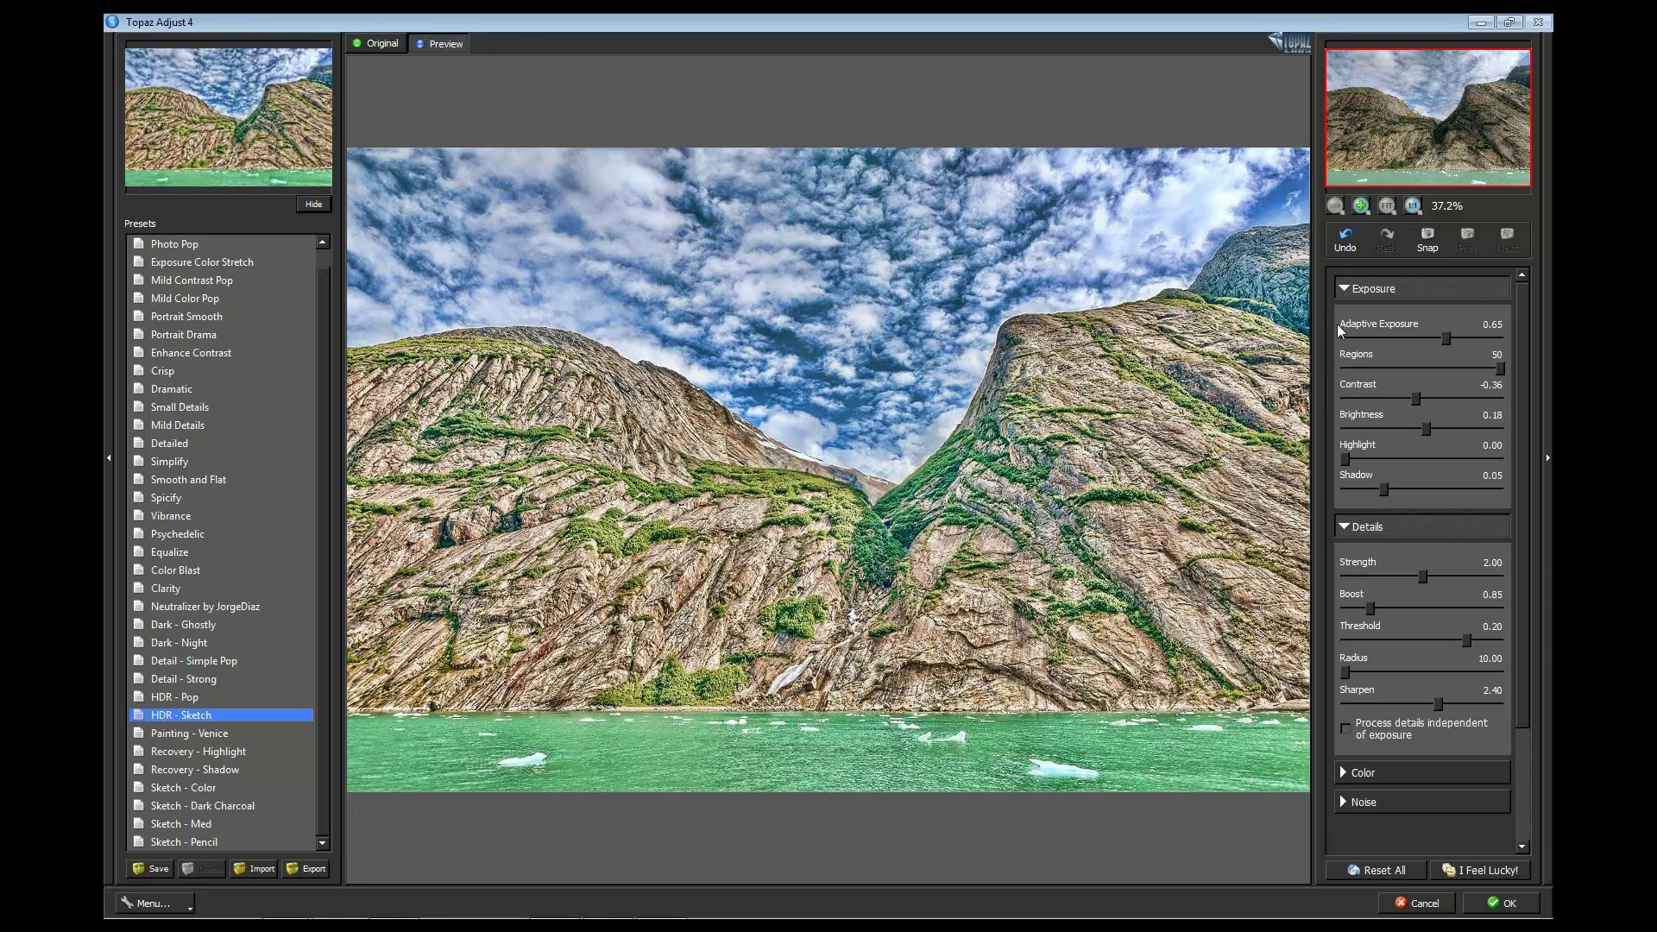
pyautogui.moveTo(1353, 361)
pyautogui.click(1345, 289)
pyautogui.click(1345, 318)
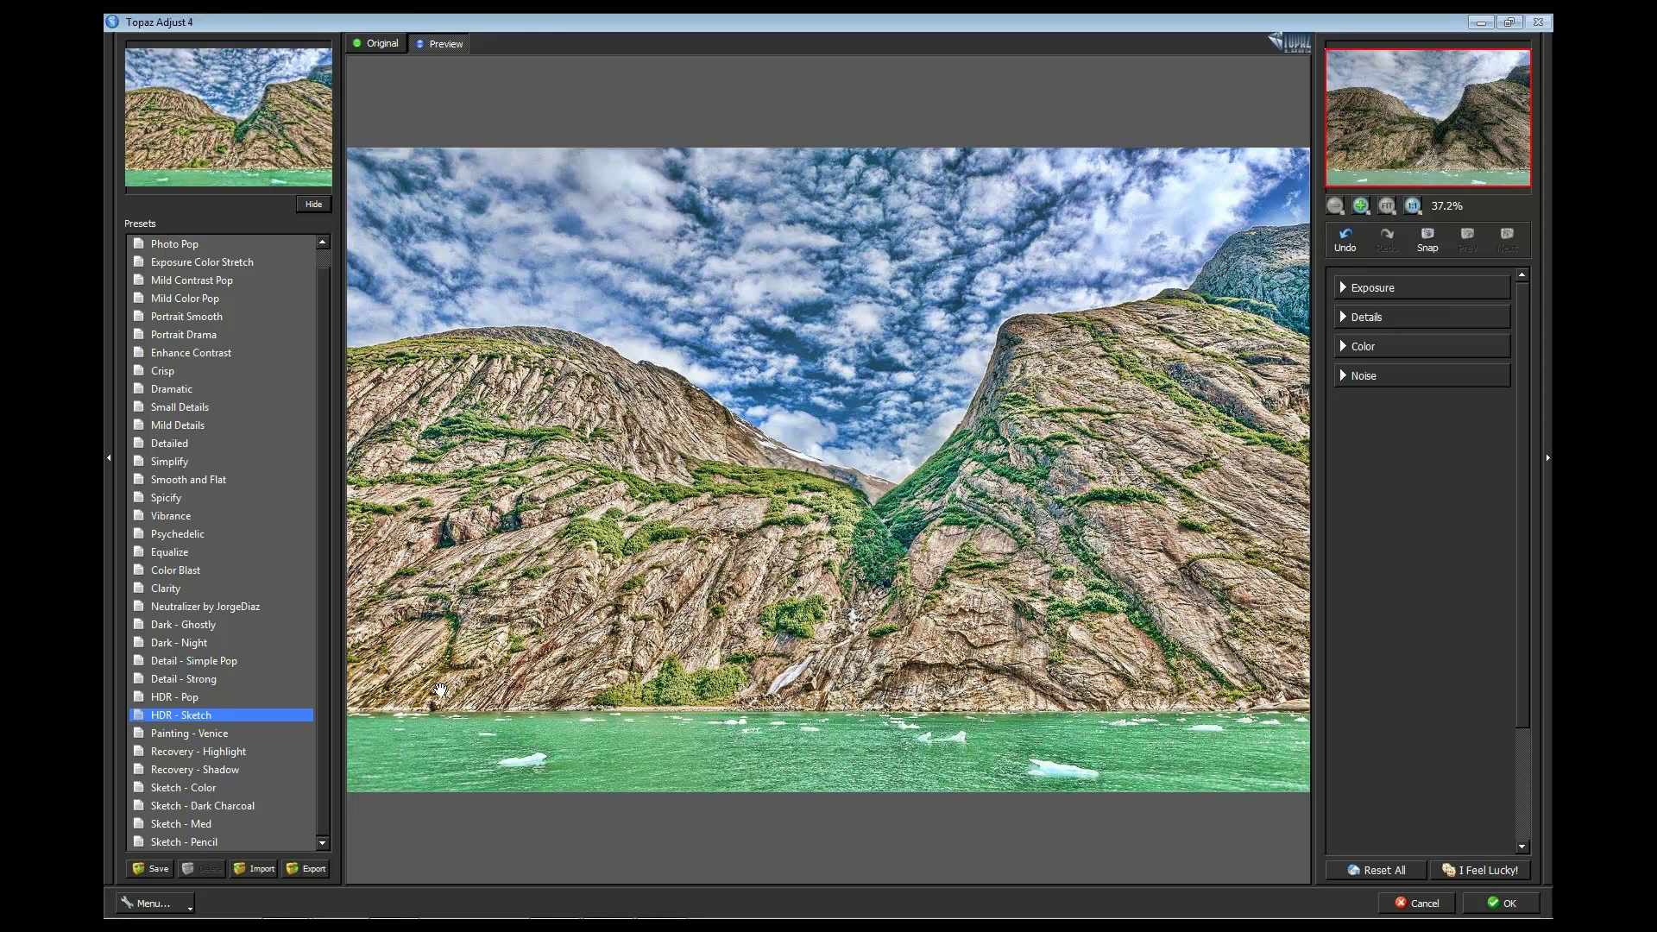
pyautogui.click(1497, 903)
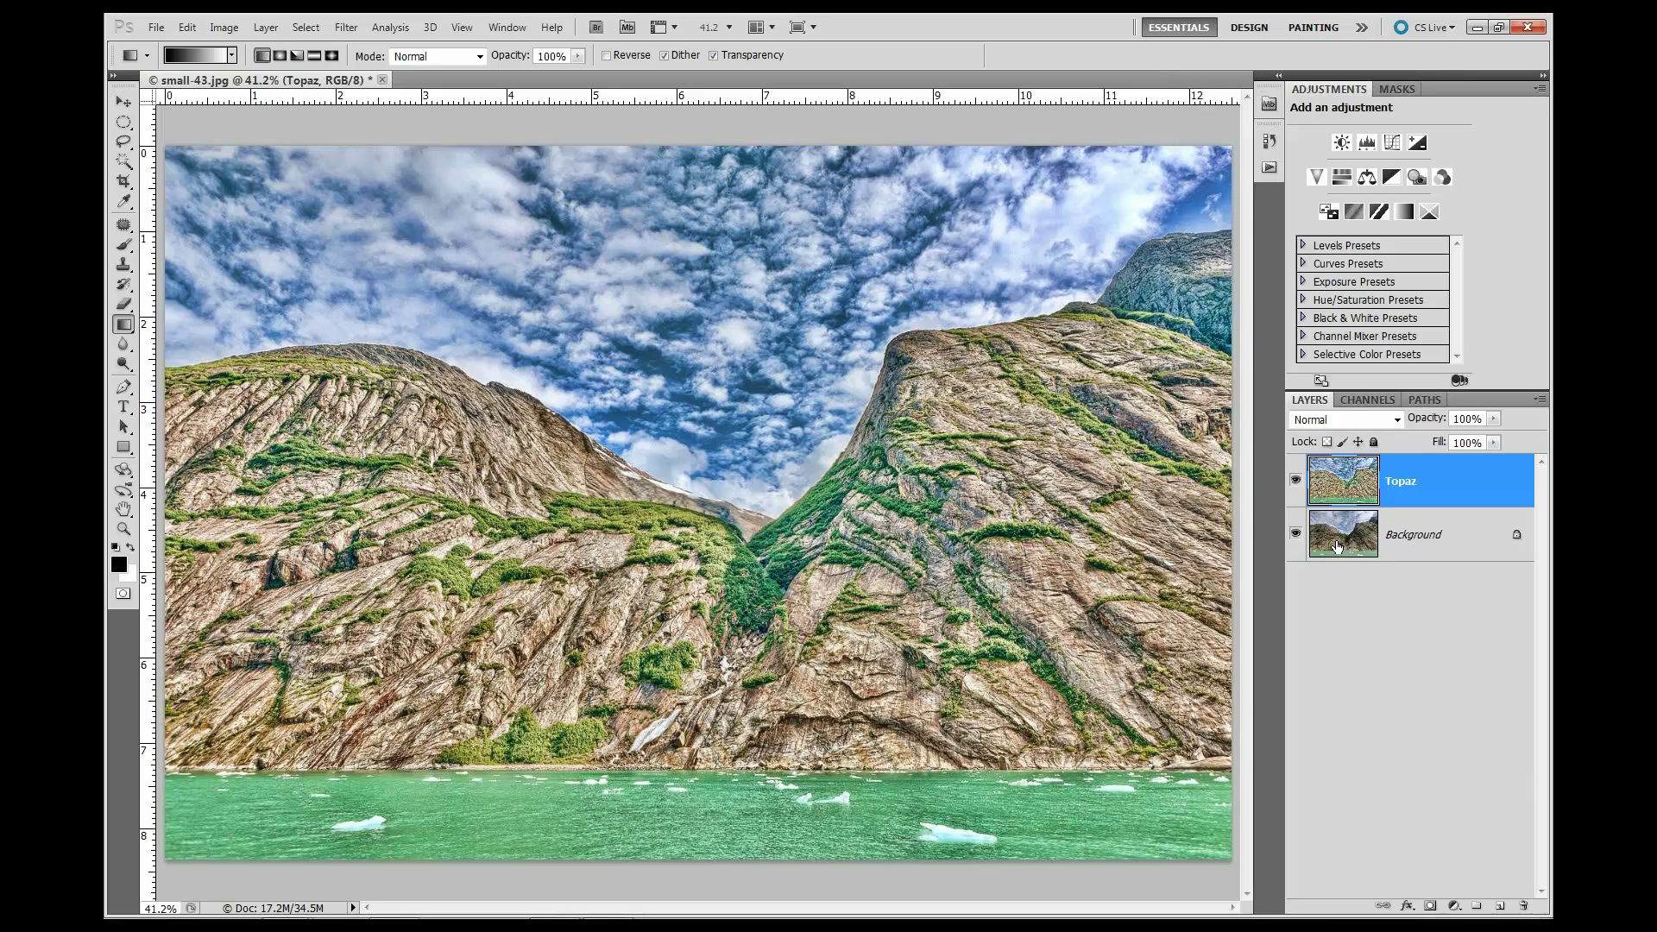
# - Compare the fjord image with and without the Topaz layer and try its Darken and Lighten blend modes
pyautogui.click(1295, 480)
pyautogui.click(1295, 480)
pyautogui.click(1396, 419)
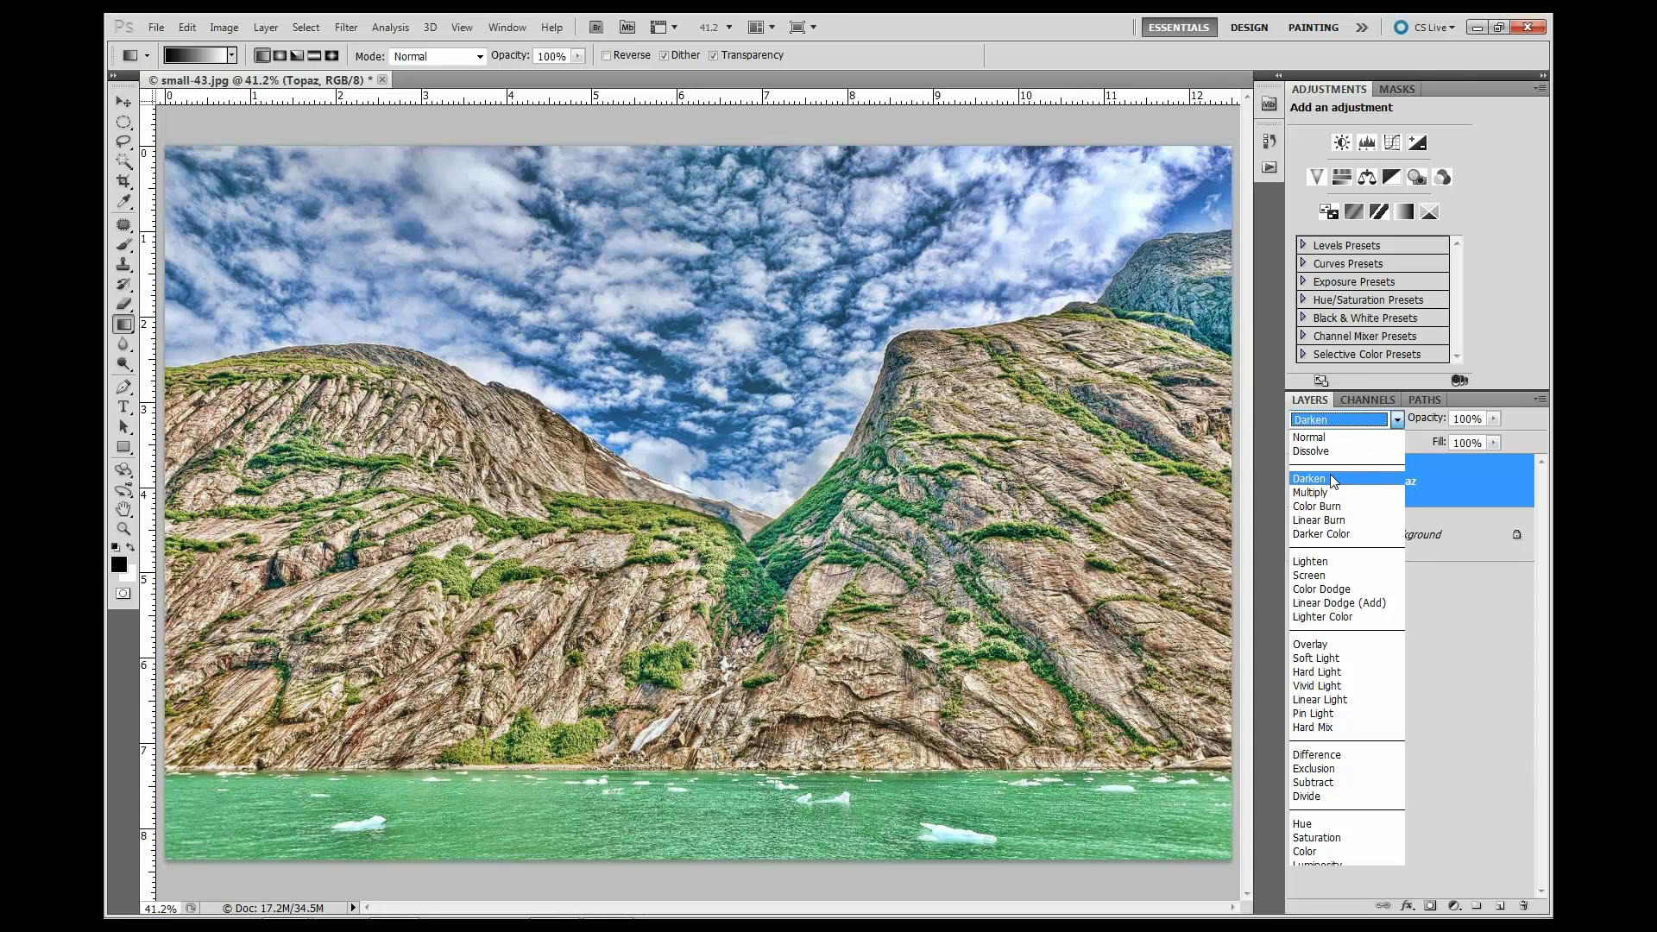
pyautogui.click(1330, 480)
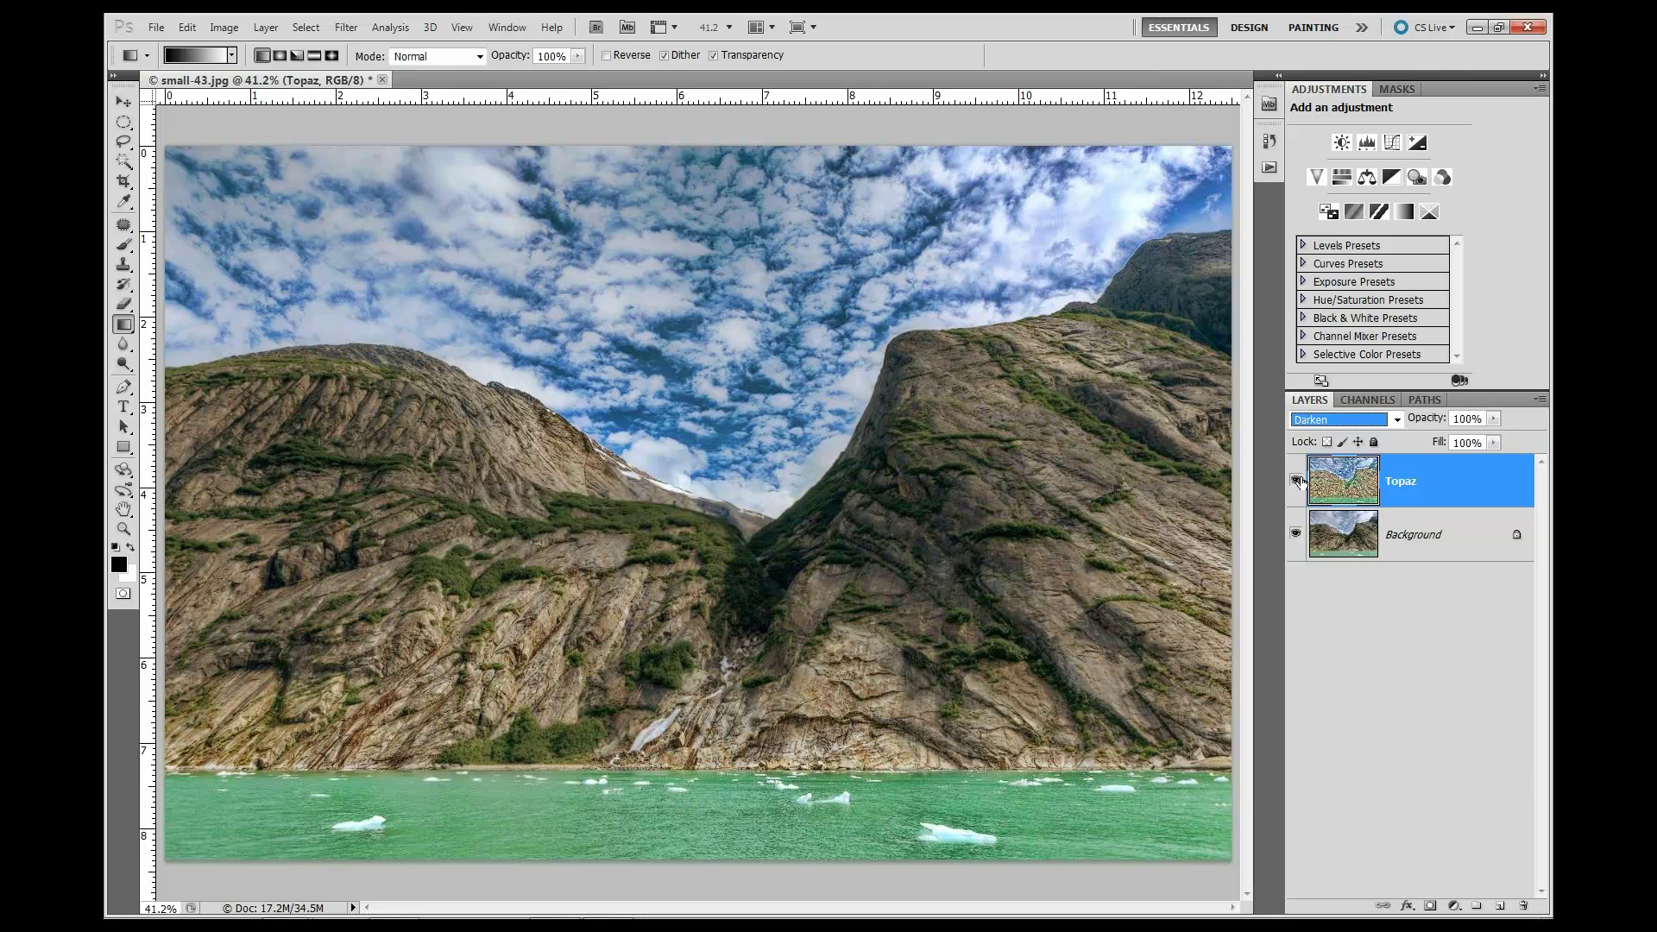
pyautogui.click(1397, 423)
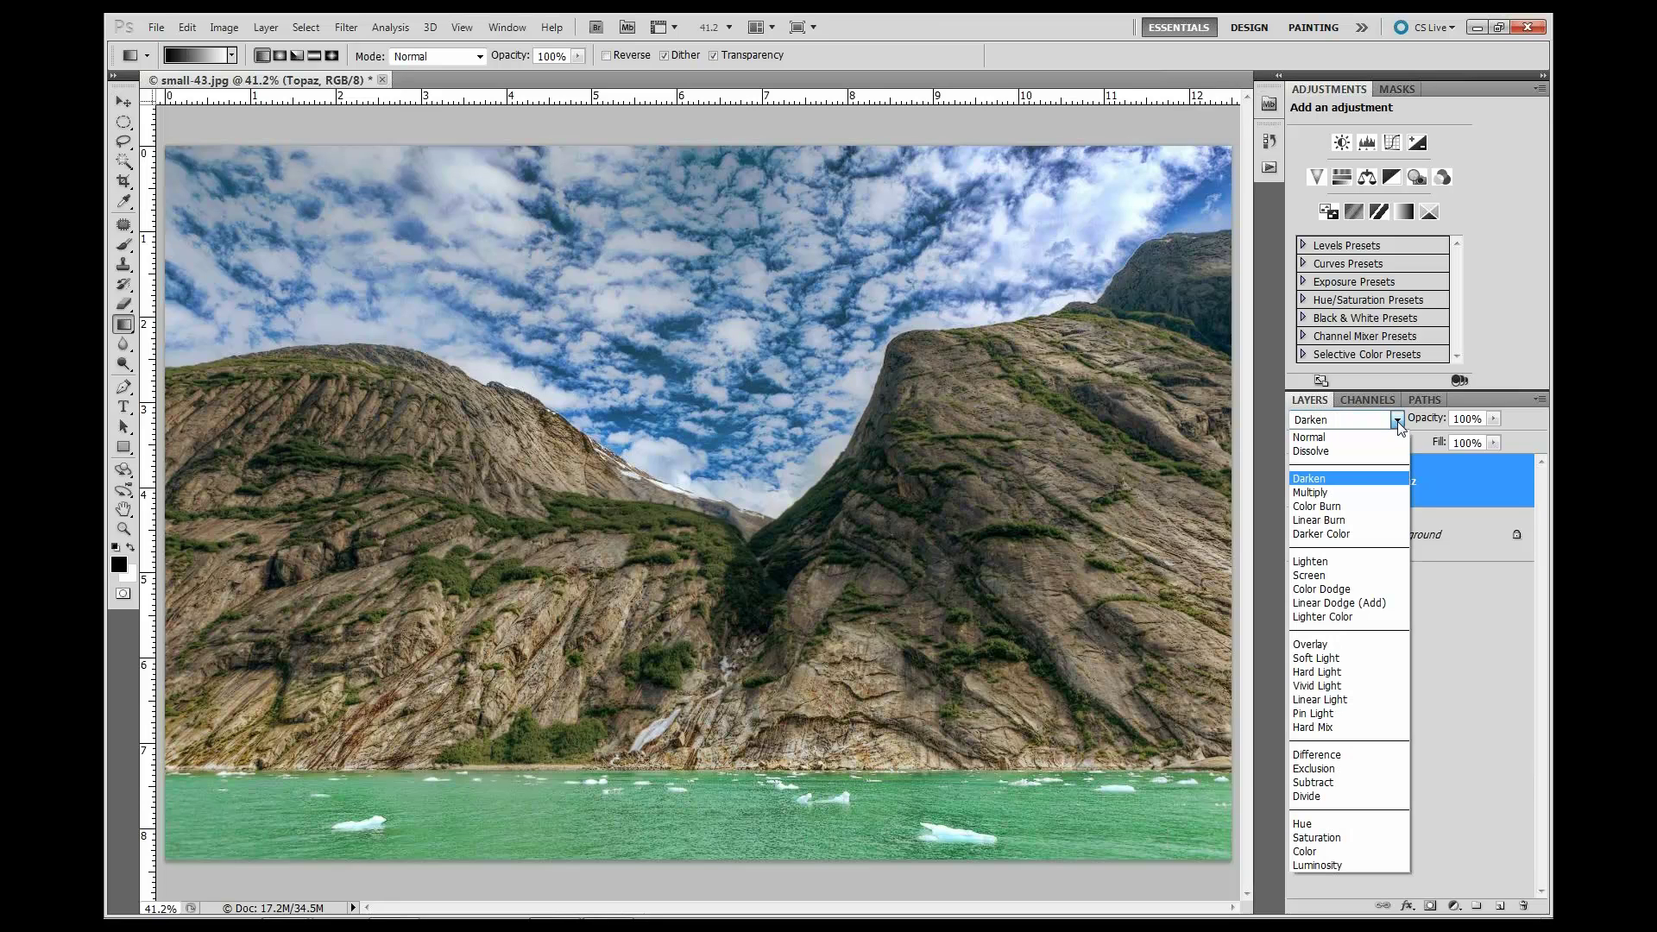
pyautogui.click(1340, 561)
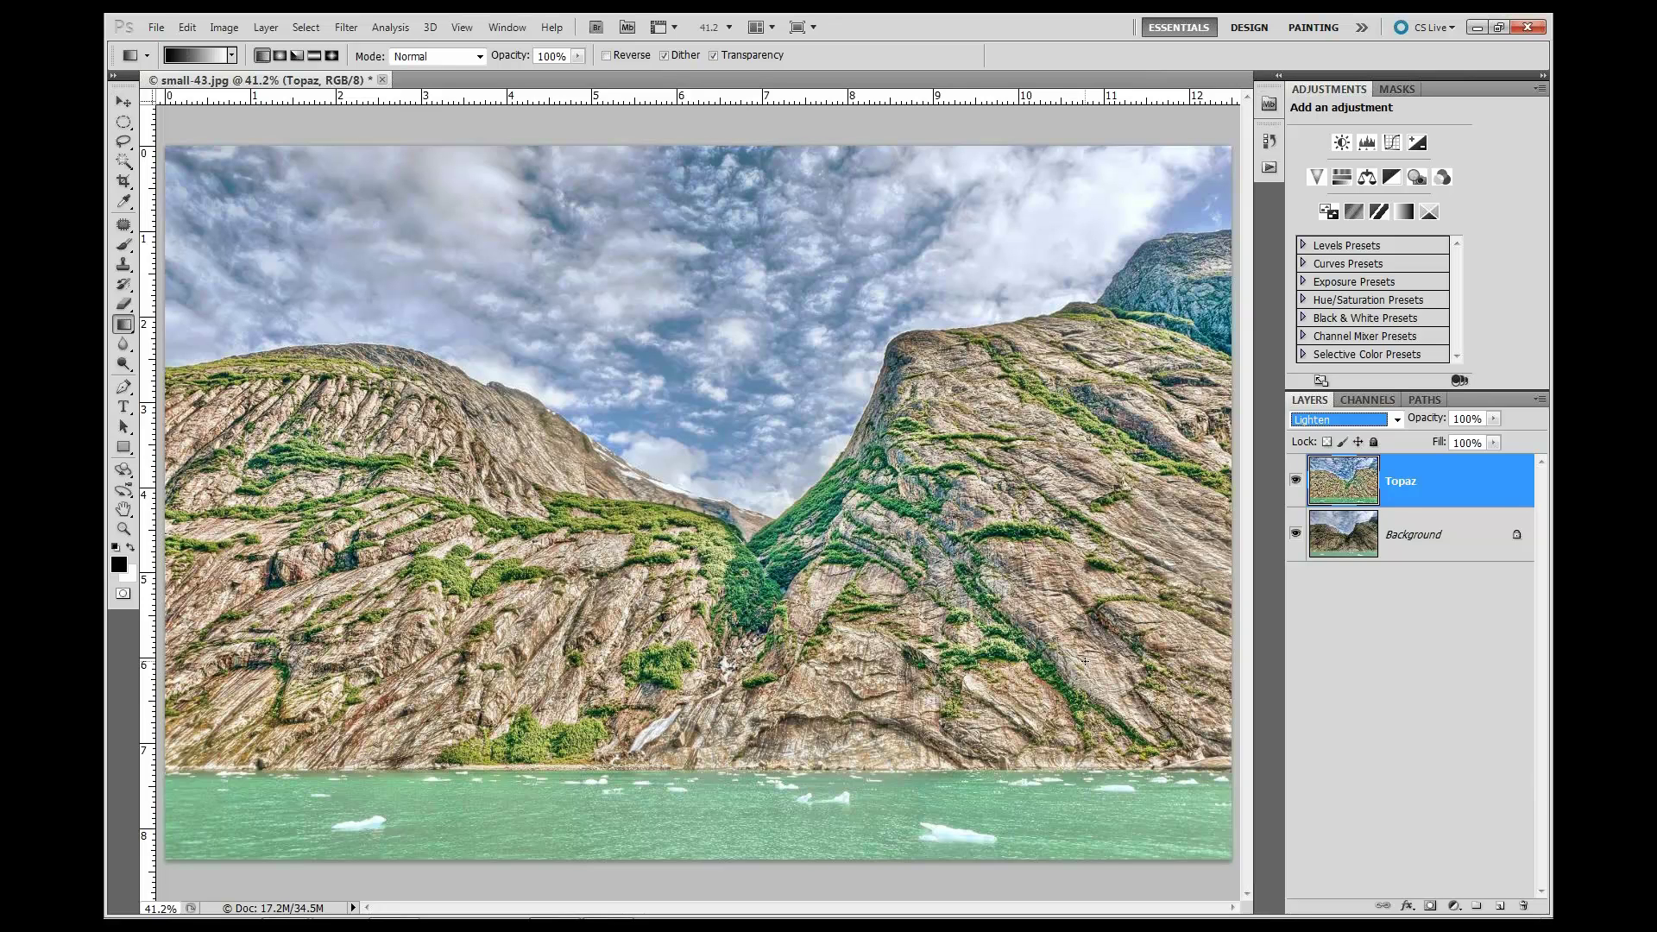
# - Set the Topaz layer's blend mode to Soft Light and its opacity to 56%
pyautogui.click(1398, 420)
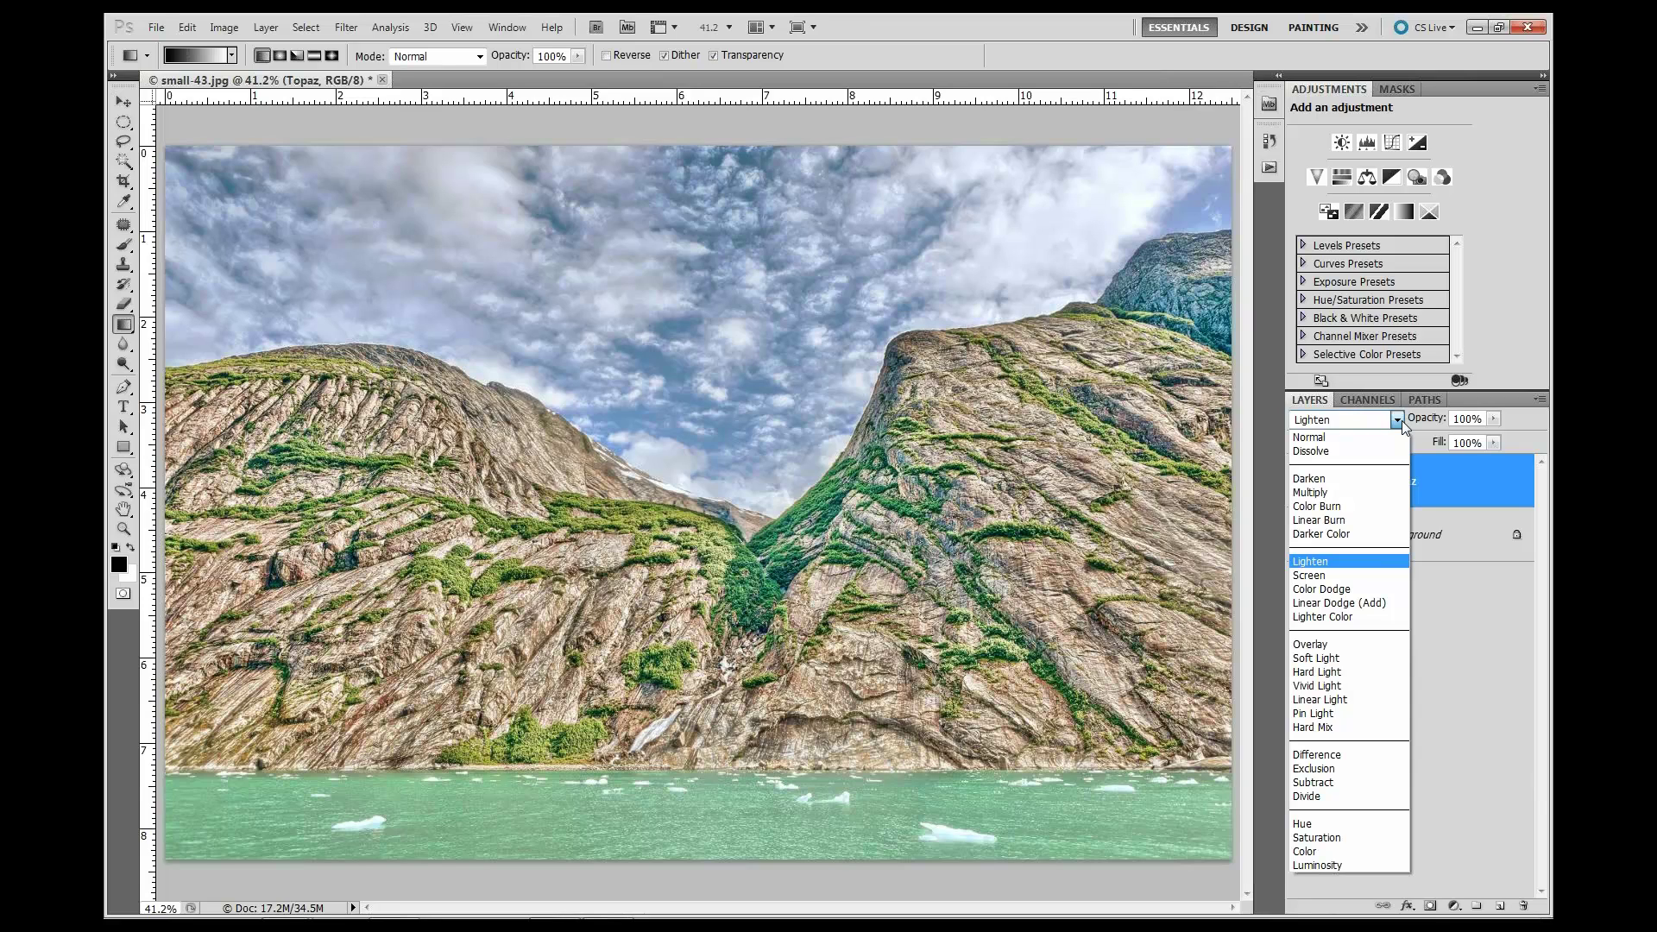
pyautogui.click(1323, 661)
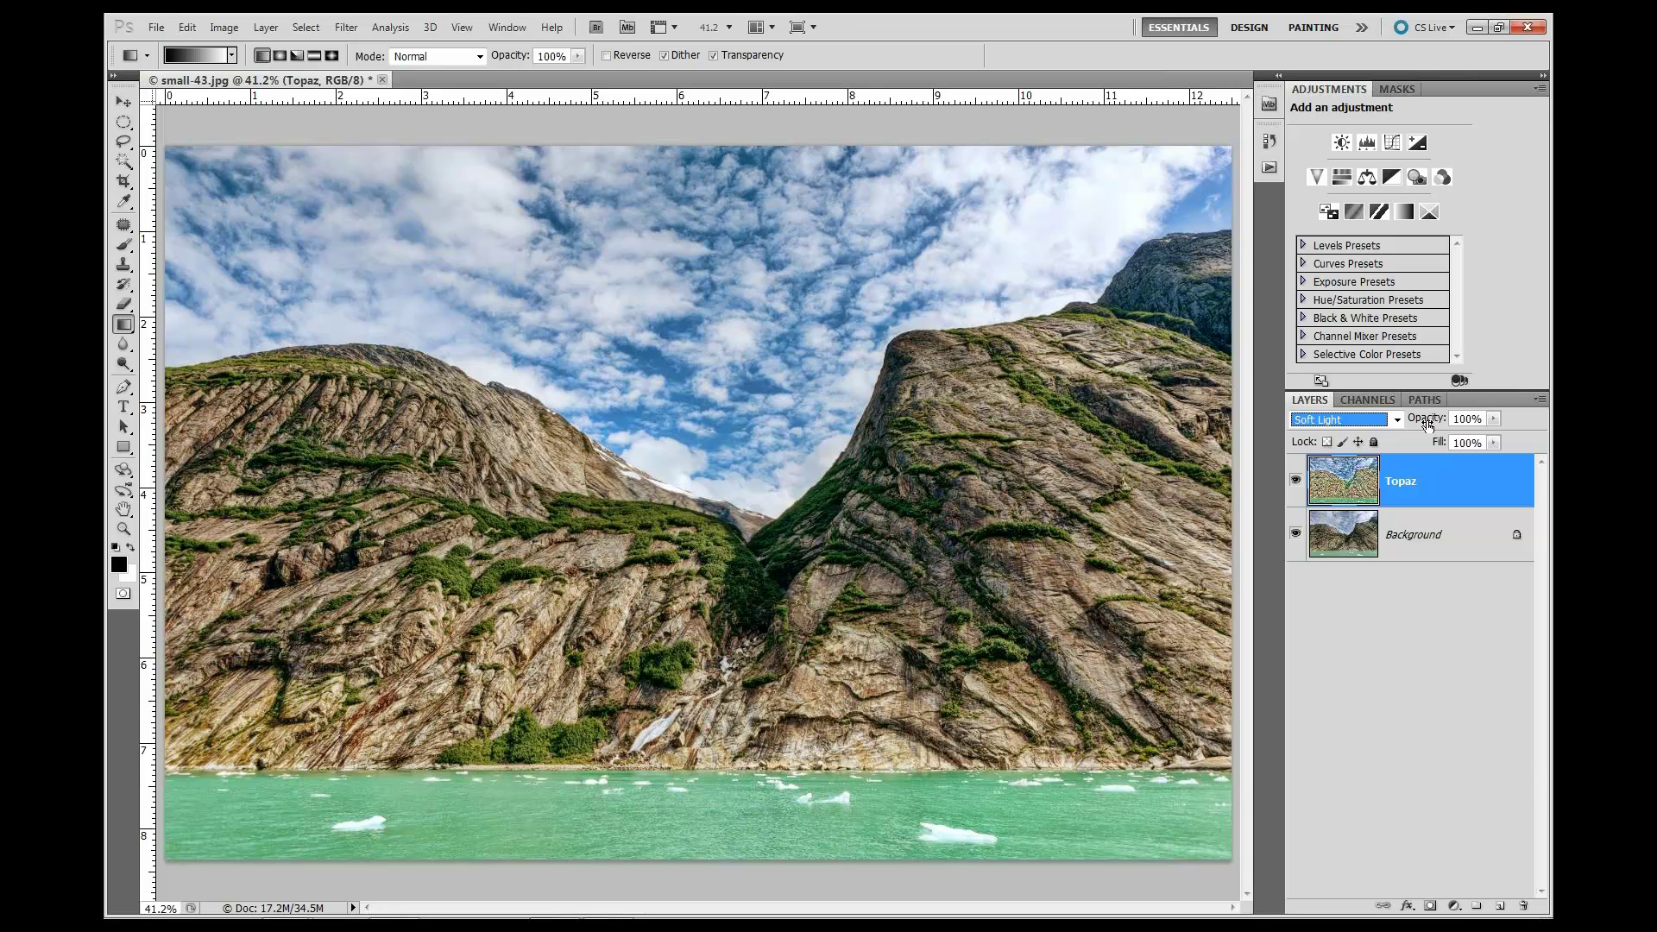
pyautogui.moveTo(1425, 421); pyautogui.dragTo(1391, 424)
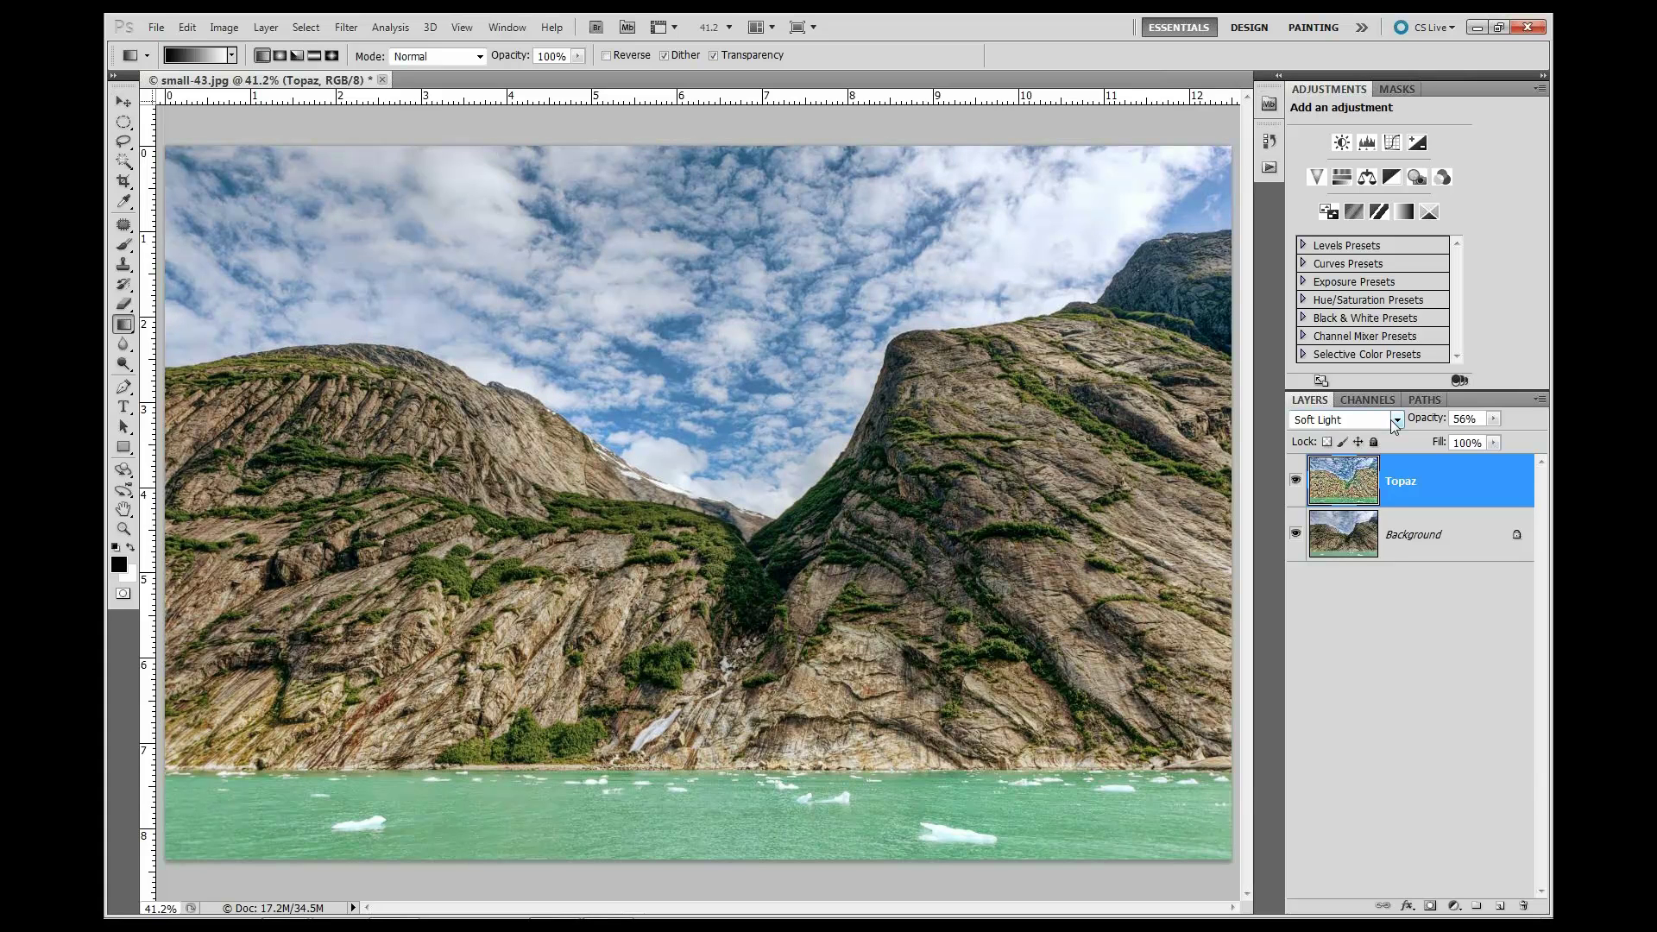
# - Toggle the Topaz layer's visibility to compare the blended result with the original fjord photo
pyautogui.click(1295, 480)
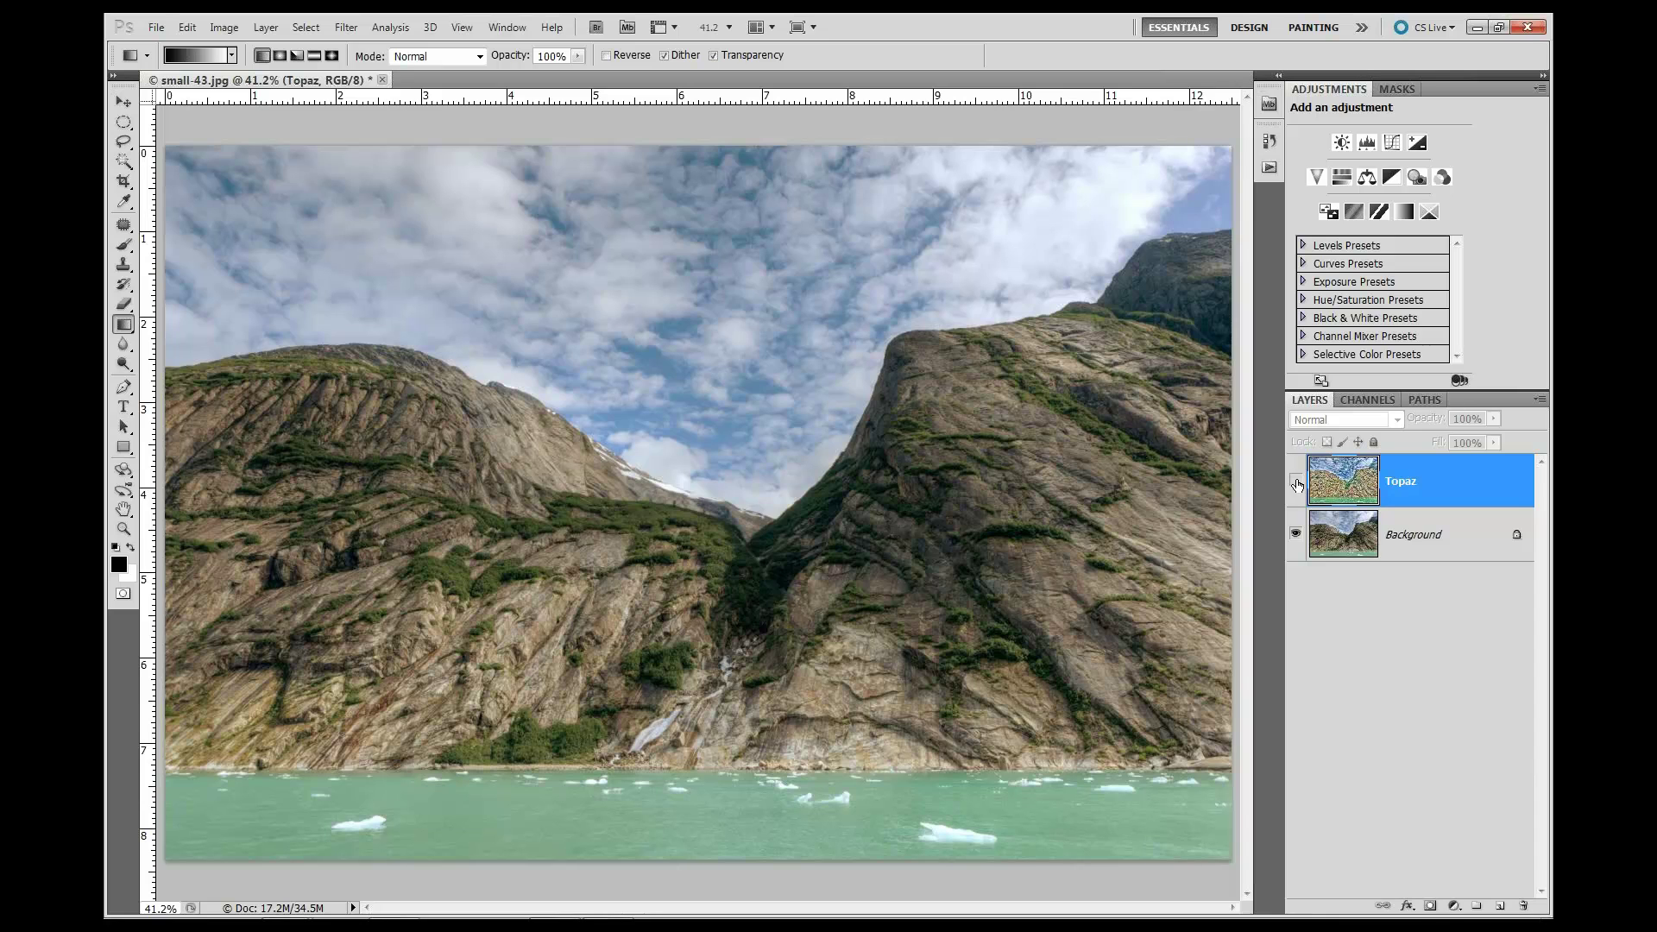
pyautogui.click(1296, 482)
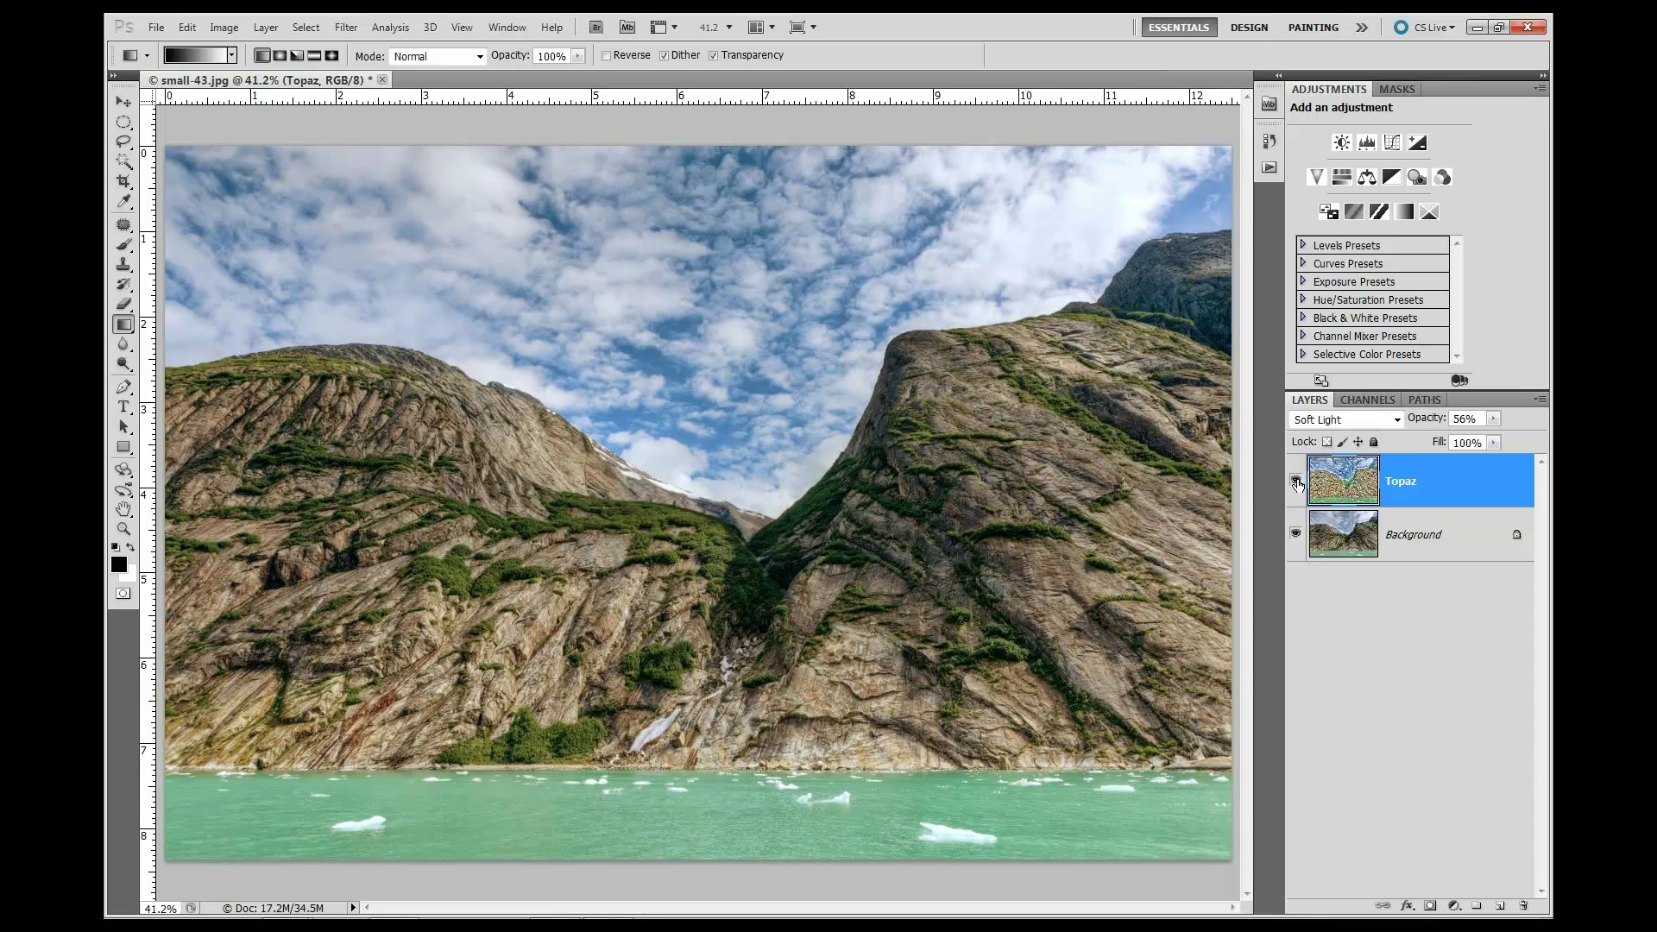
pyautogui.click(1296, 481)
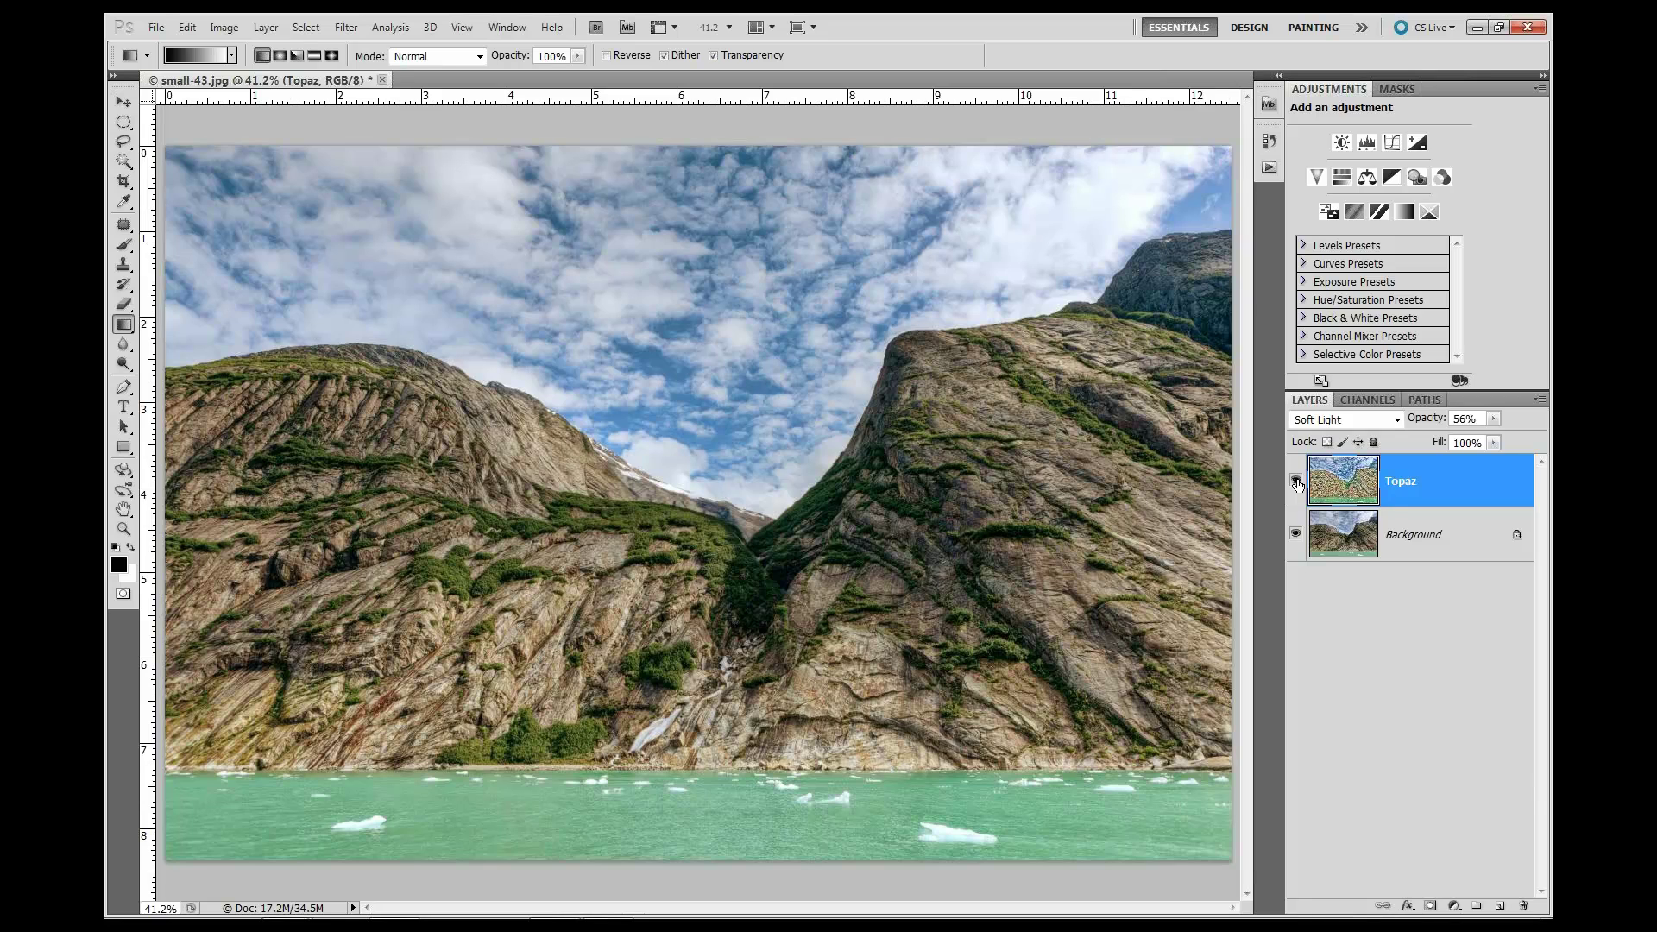
pyautogui.click(1296, 482)
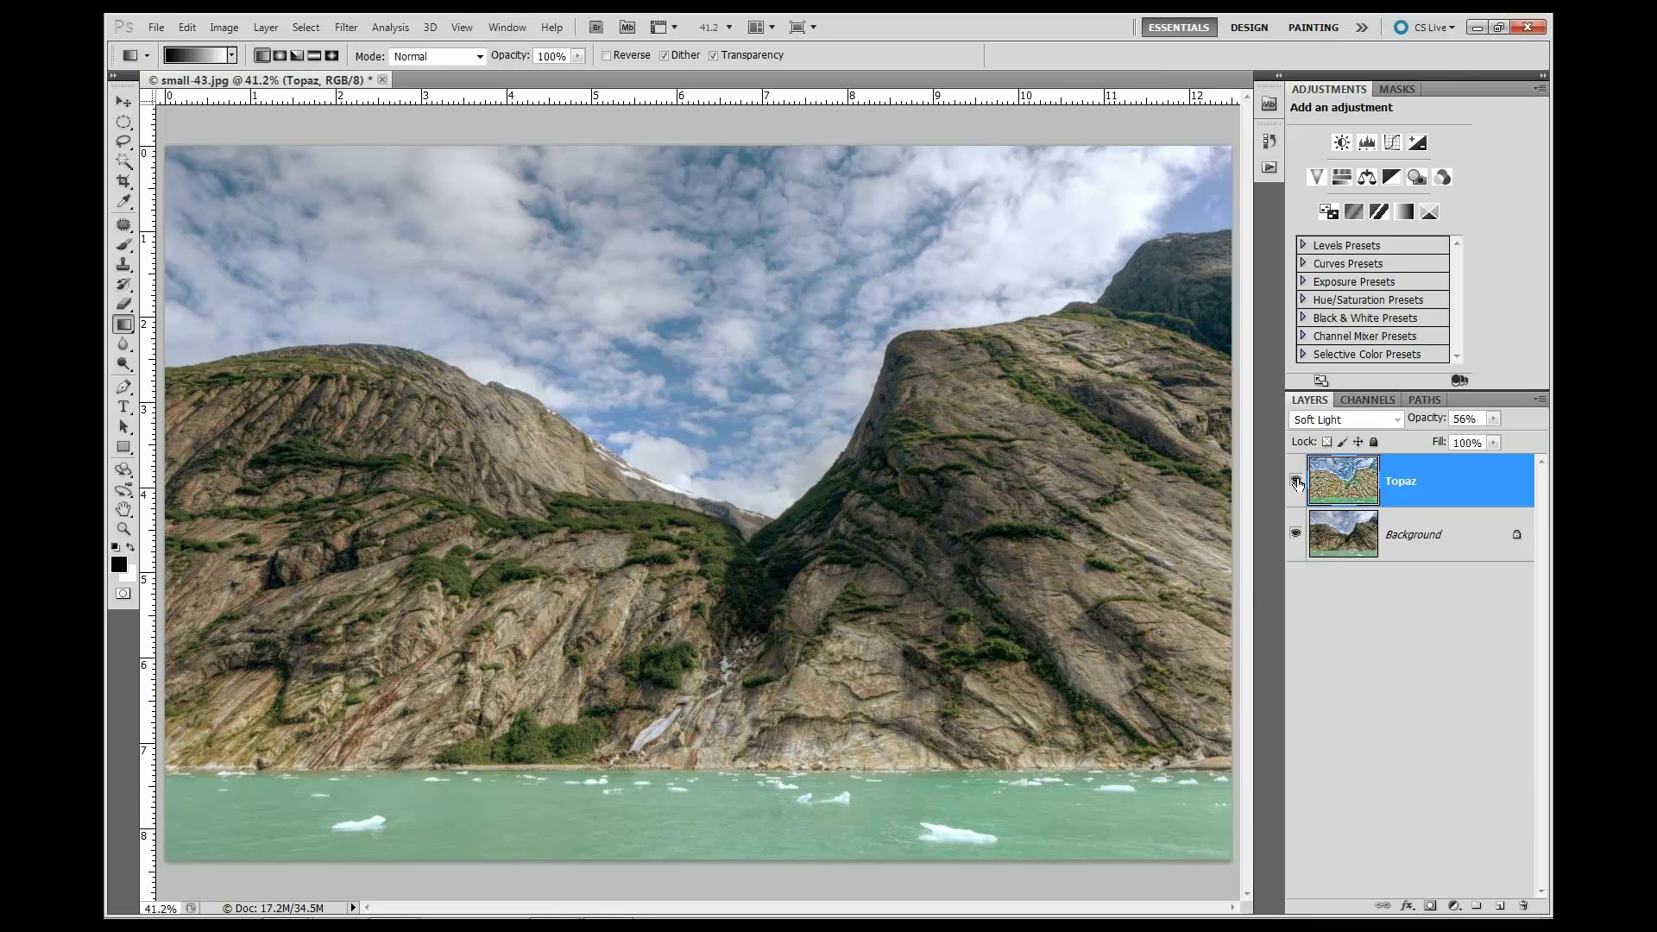
pyautogui.click(1296, 482)
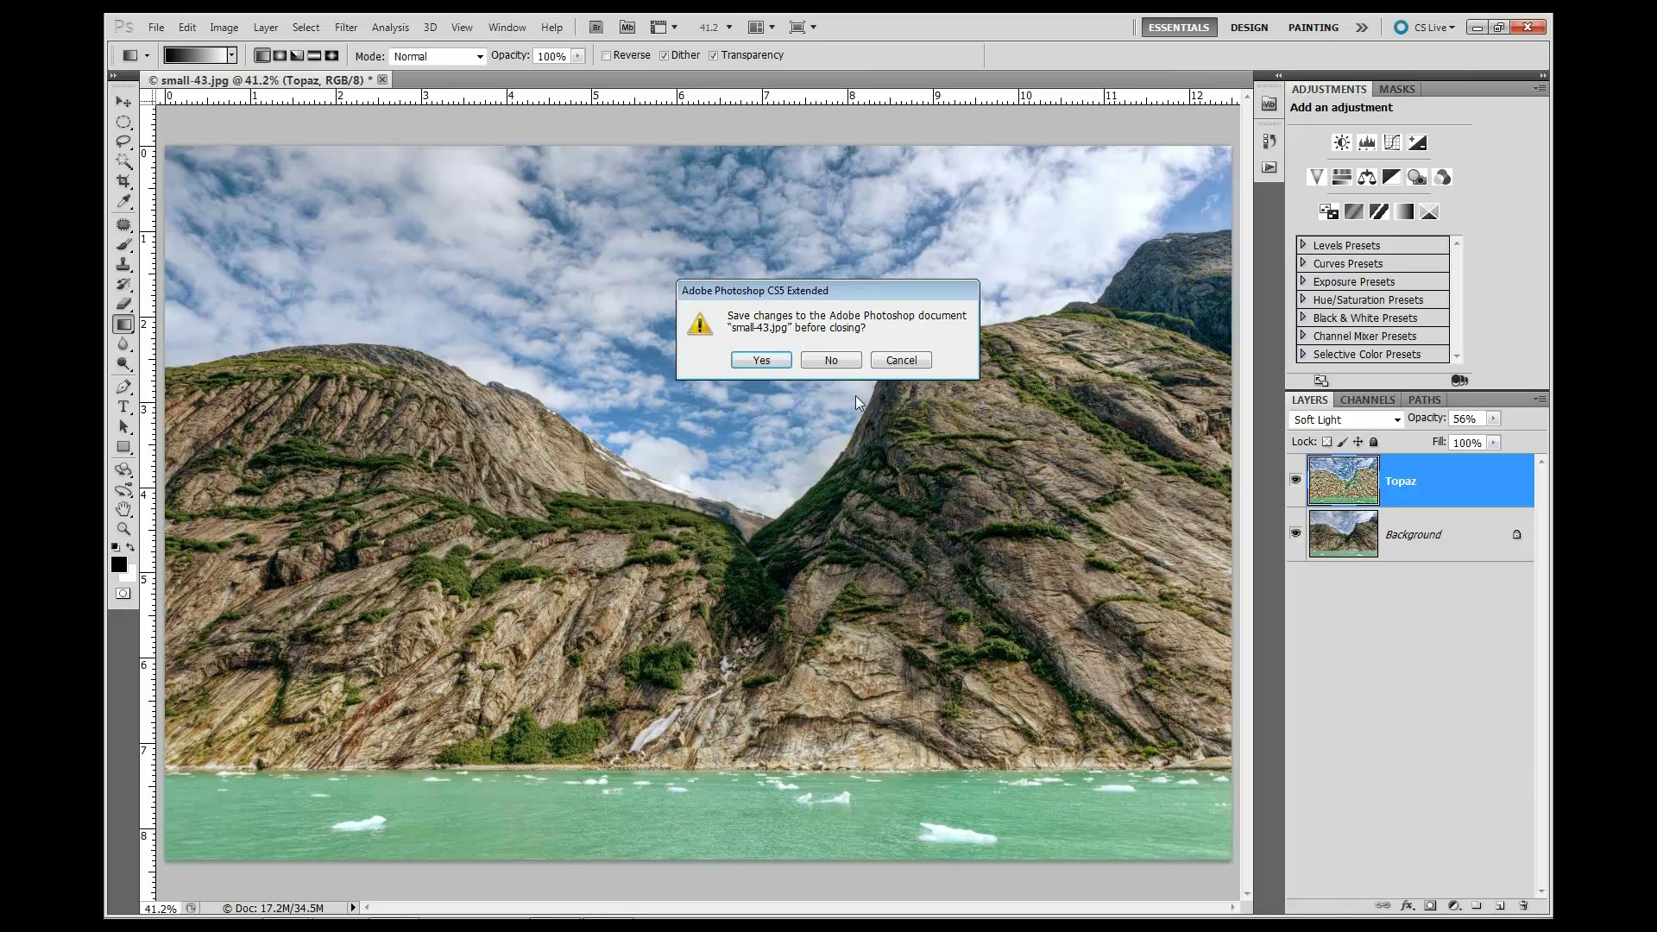
# - Close small-43.jpg without saving the changes and switch to the photo grid in Lightroom
pyautogui.click(826, 359)
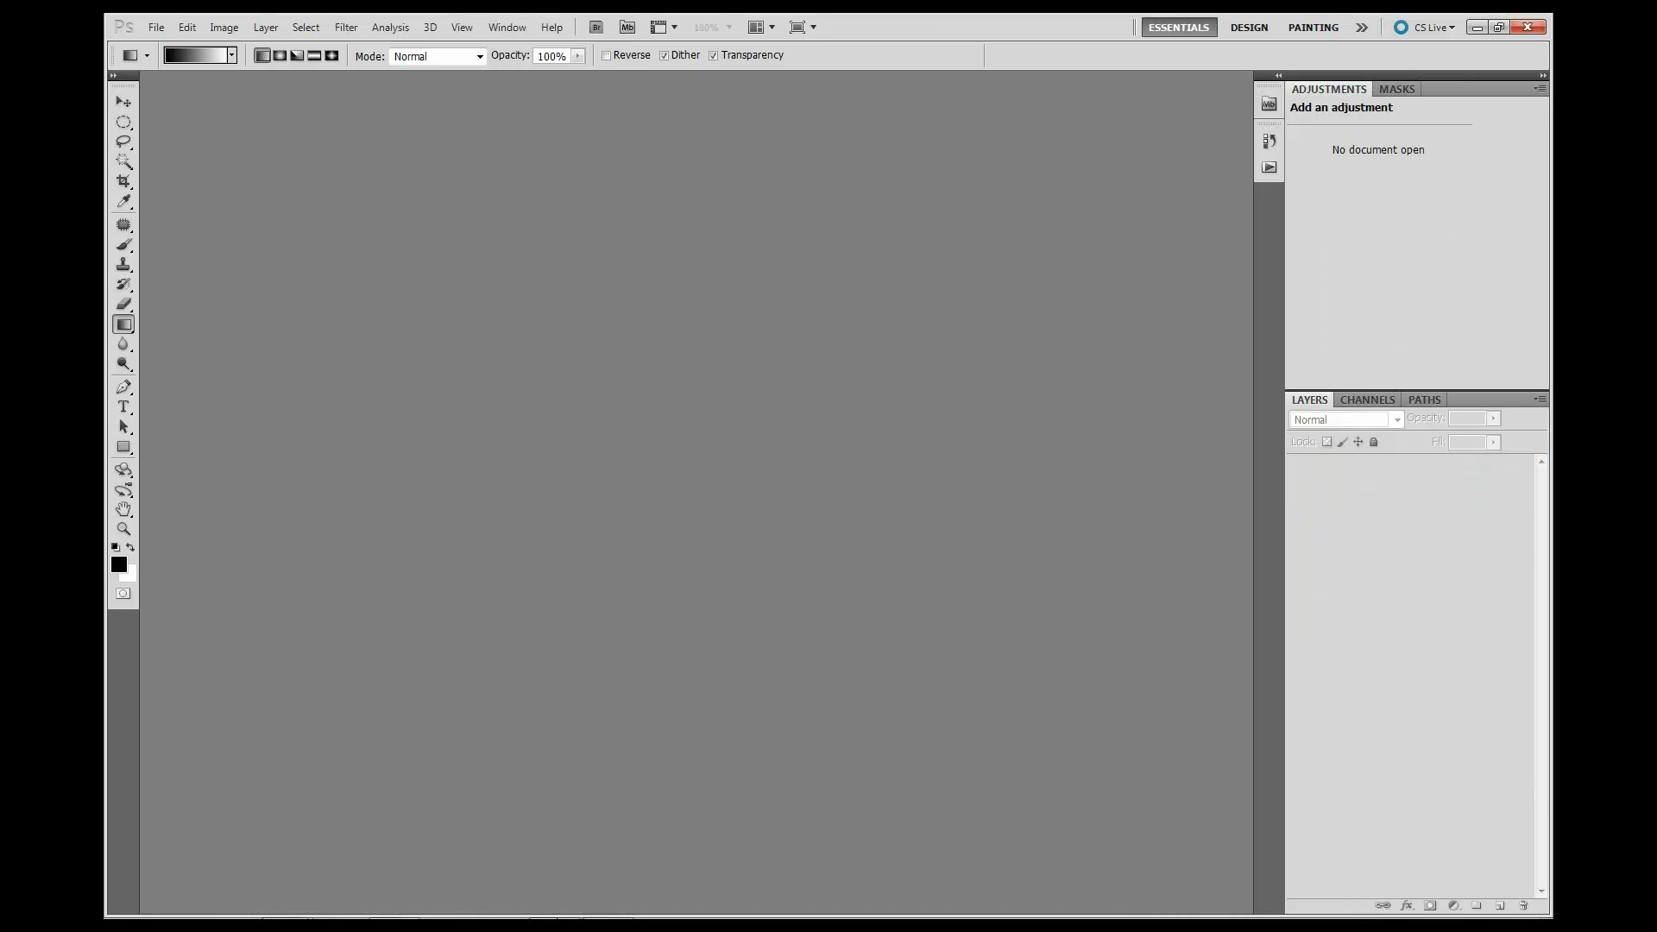
pyautogui.click(575, 910)
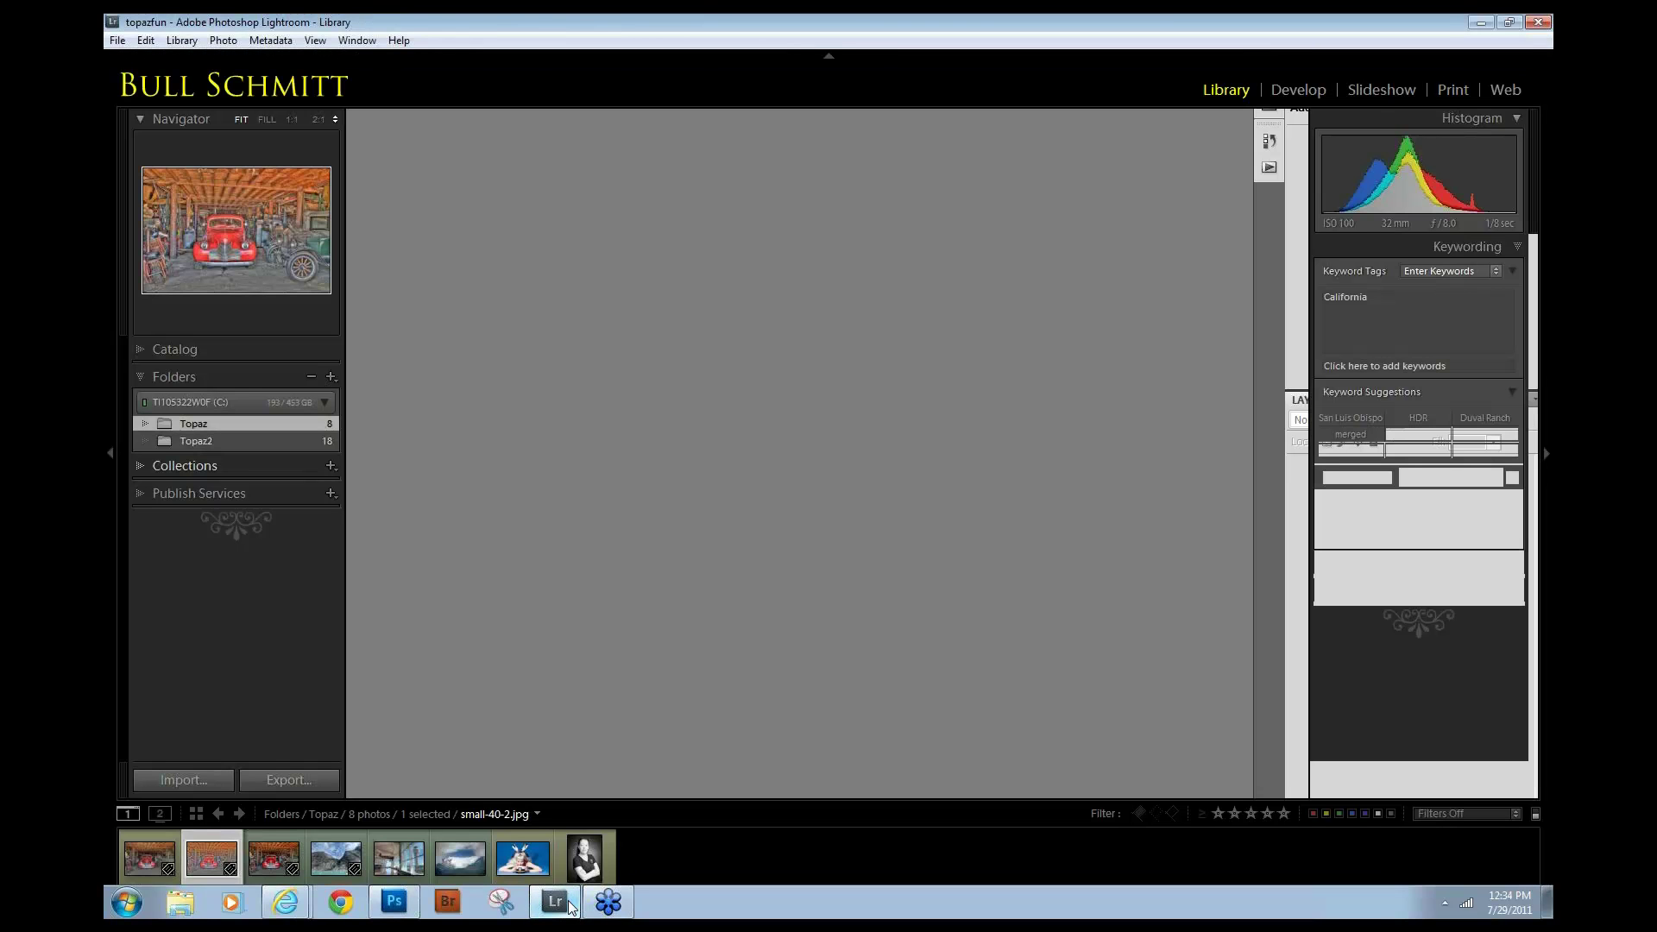
pyautogui.press('g')
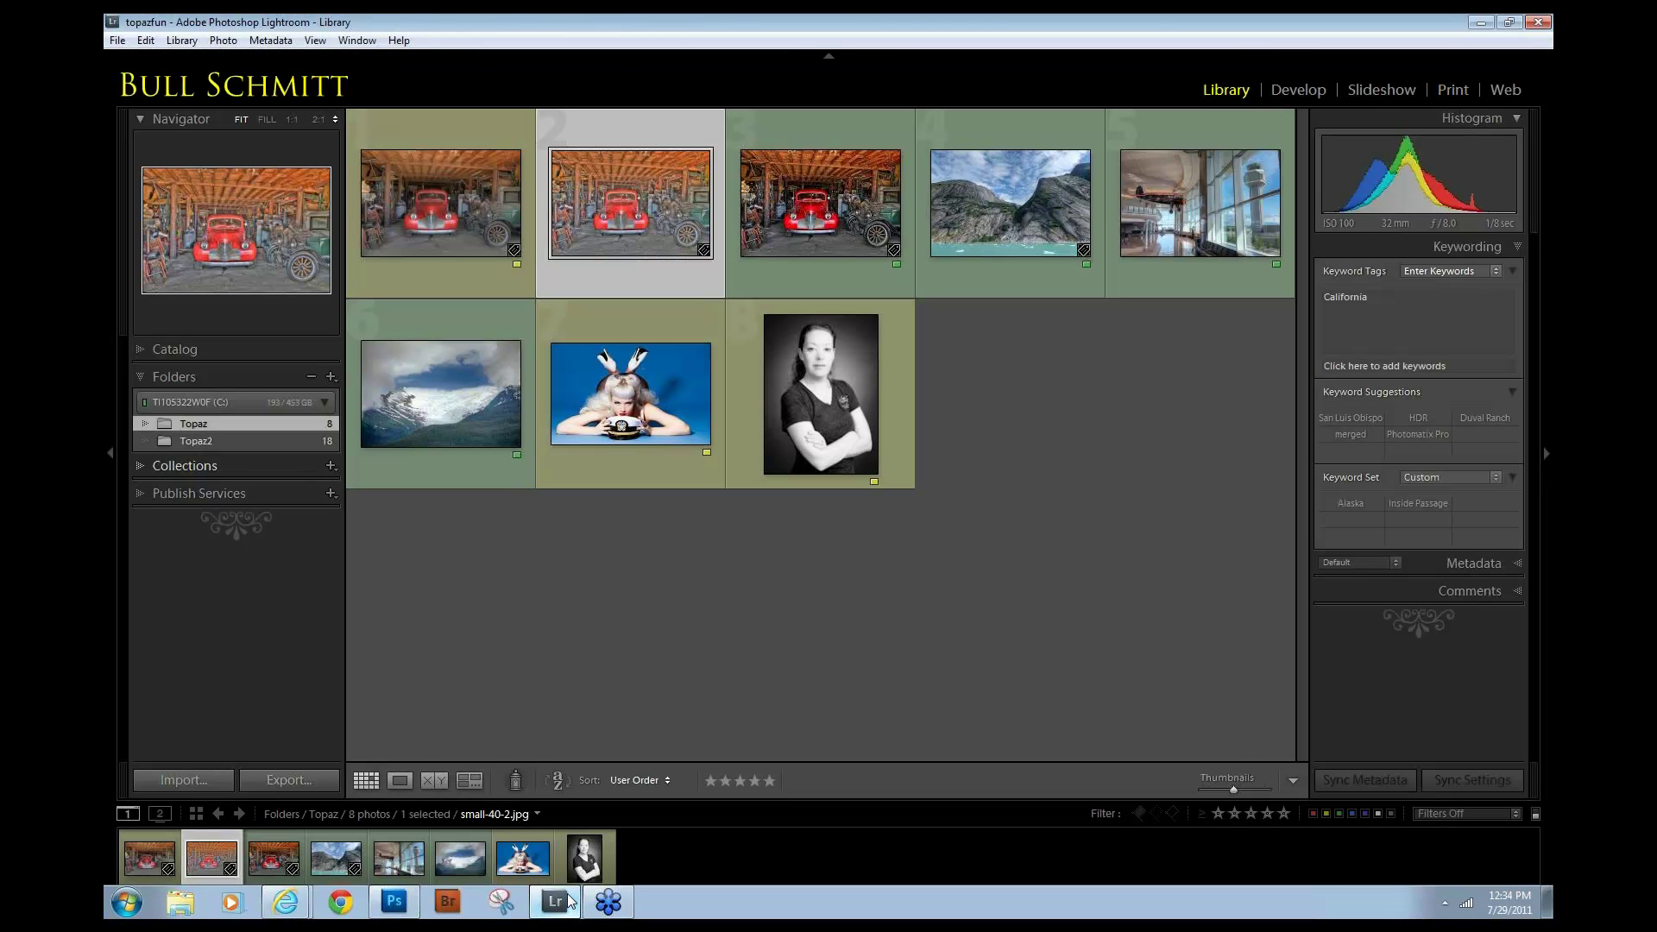
# - Send the red car photo small-40.jpg from the Lightroom library to Adobe Photoshop CS5 for editing
pyautogui.click(476, 206)
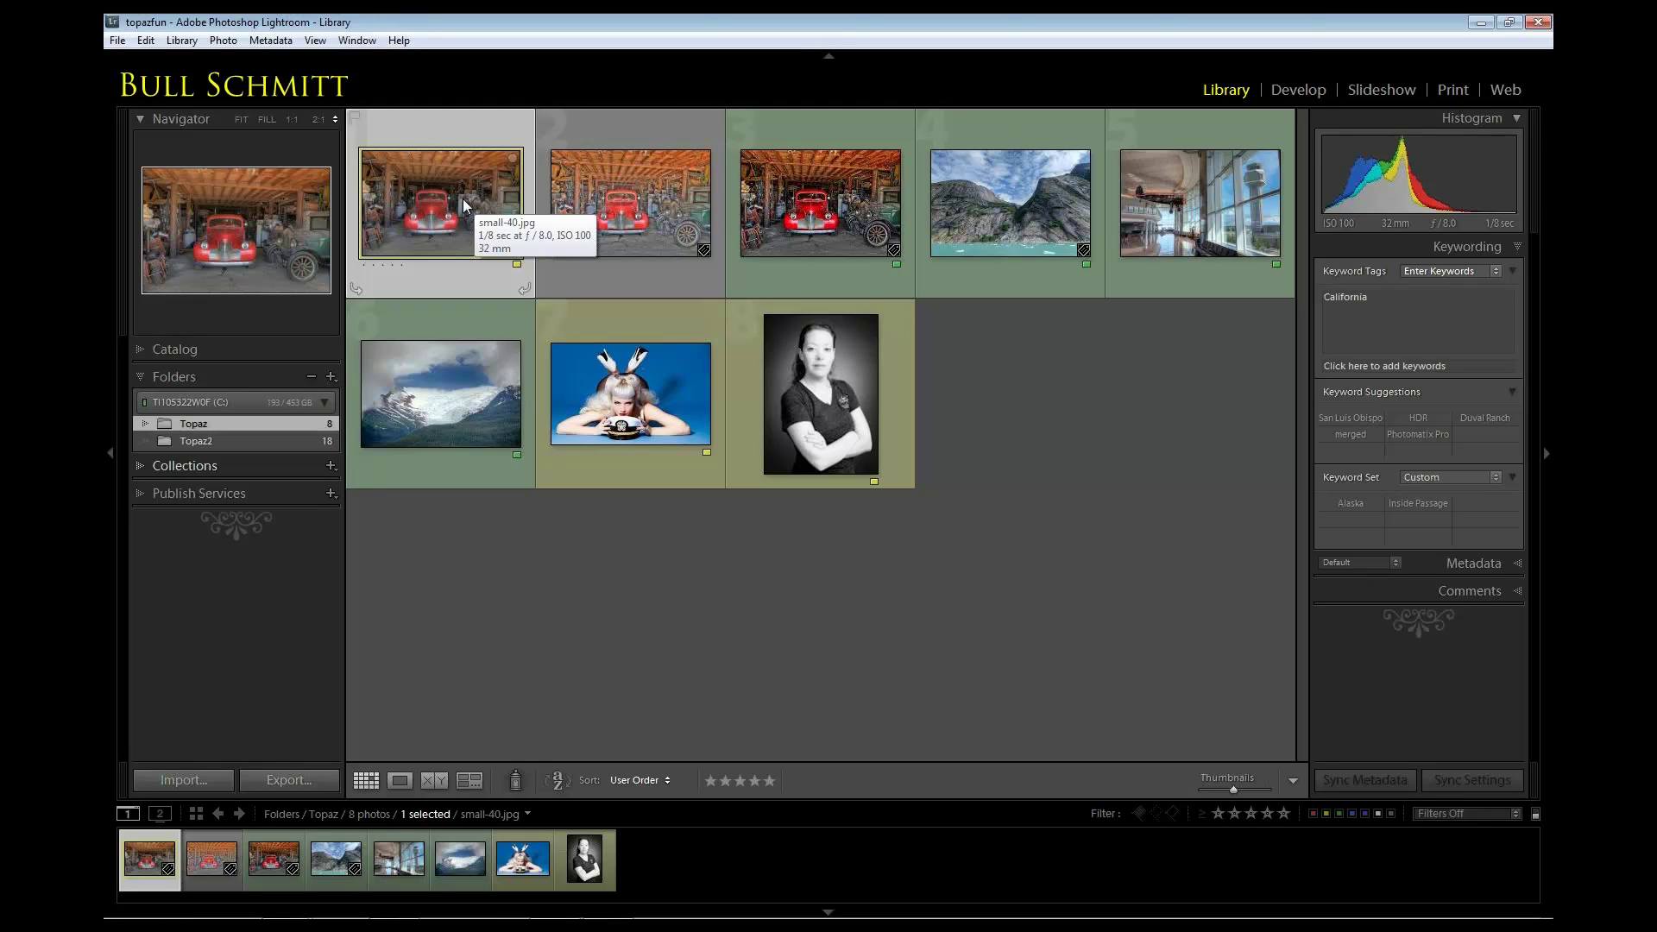
pyautogui.rightClick(424, 208)
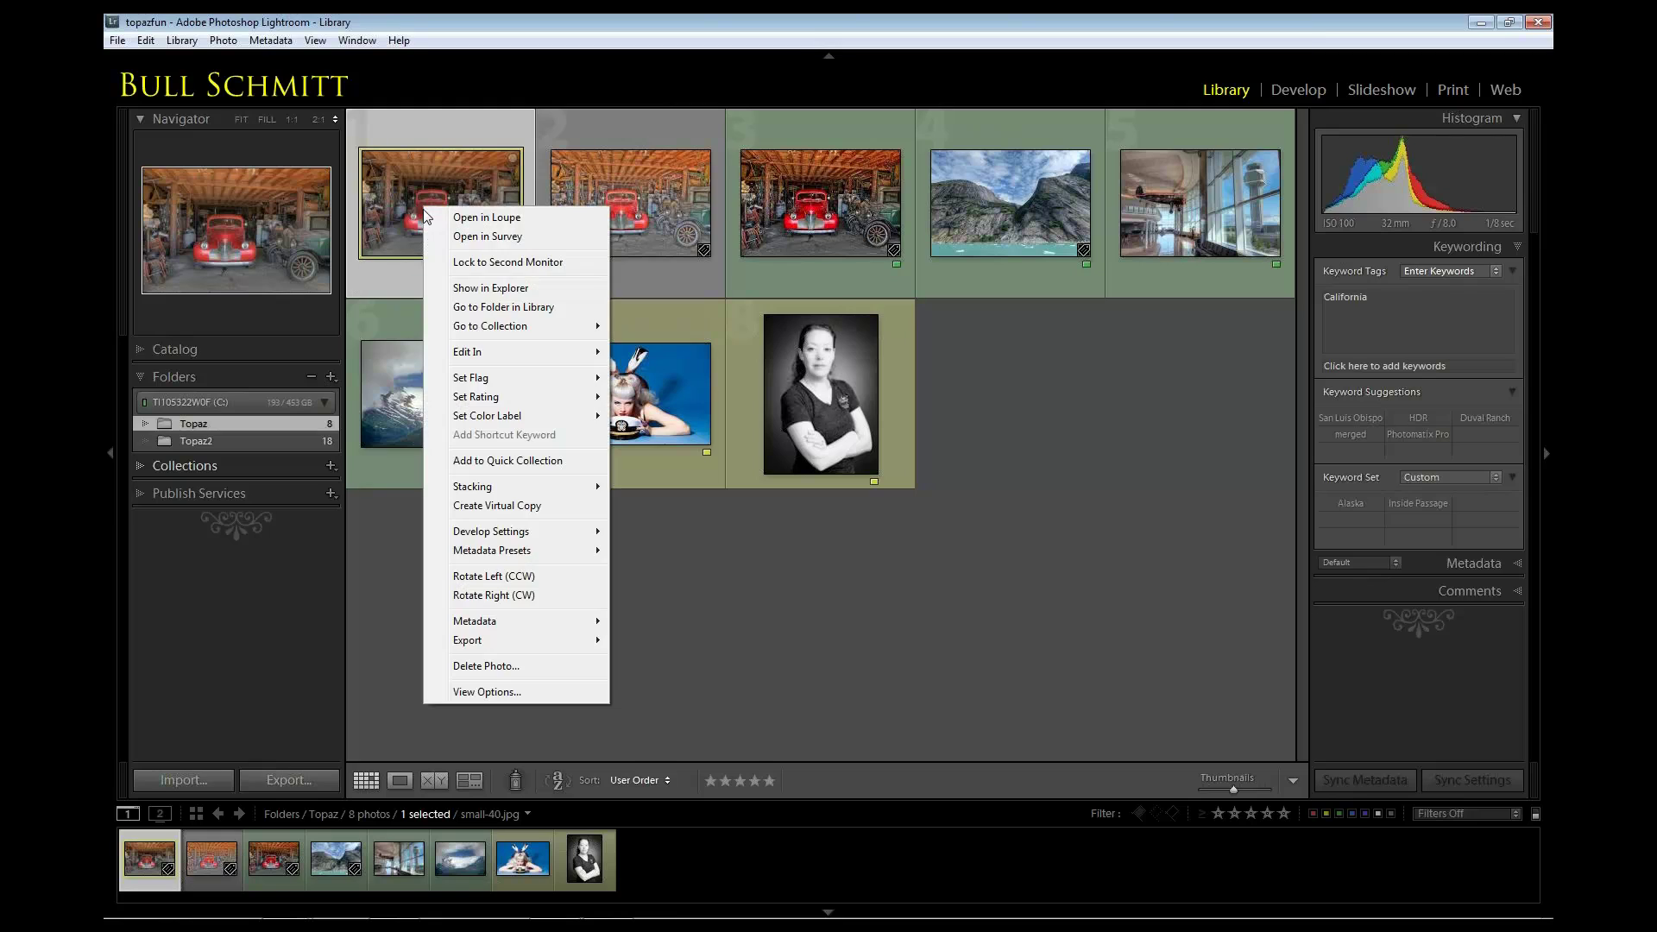
pyautogui.moveTo(477, 359)
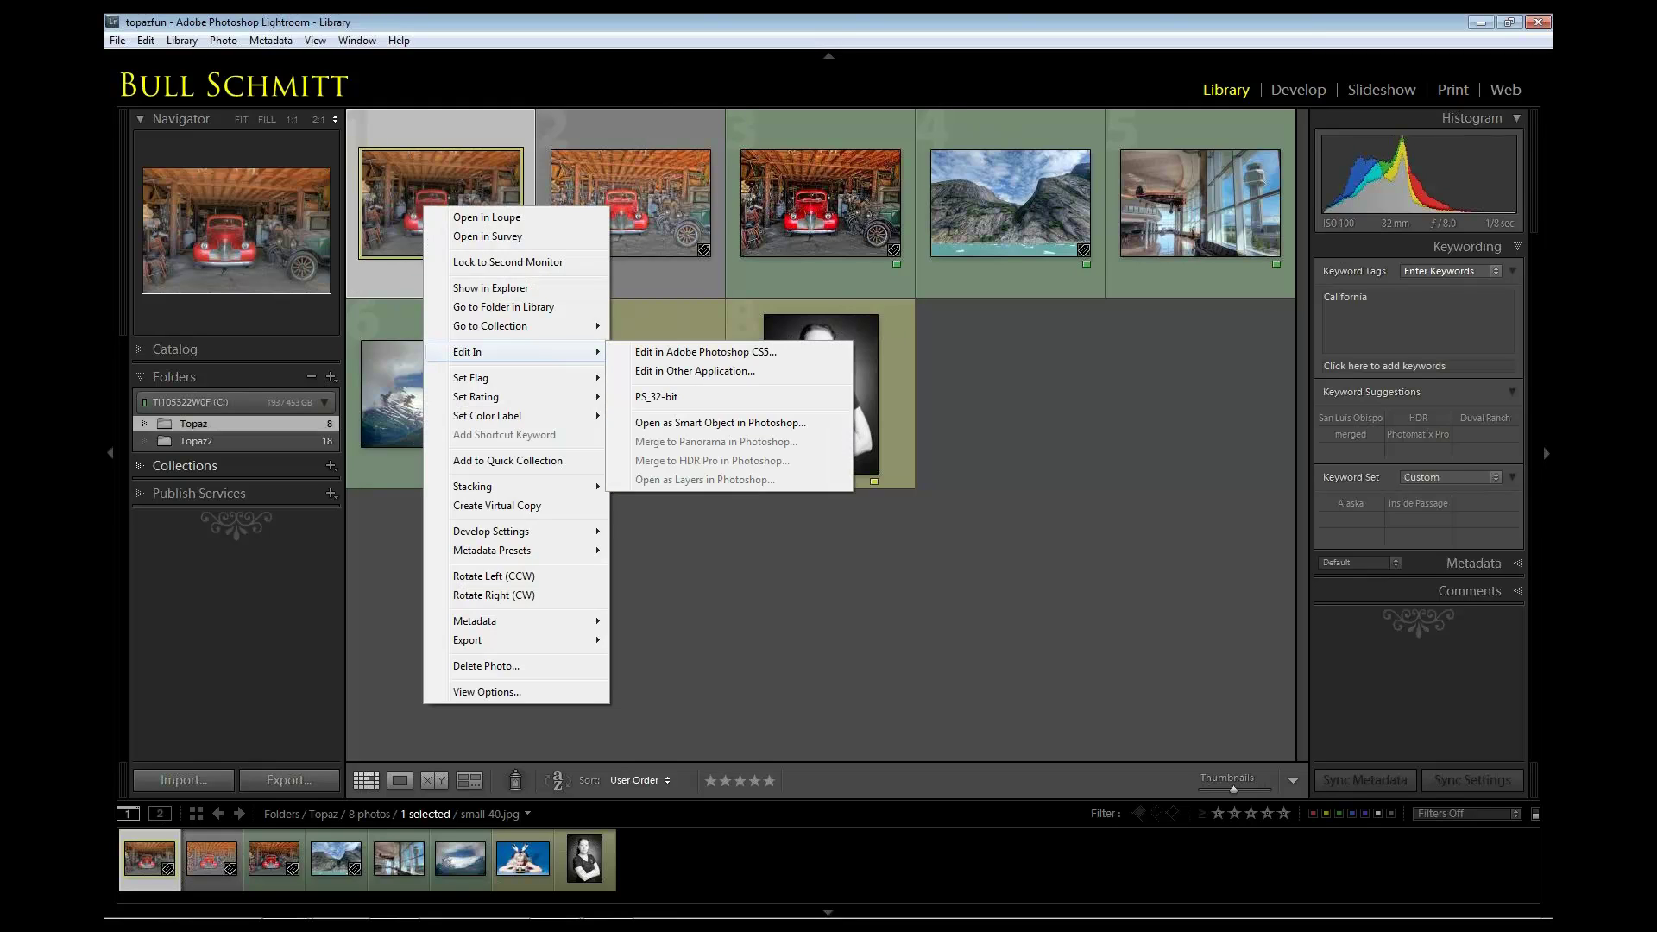
pyautogui.click(518, 26)
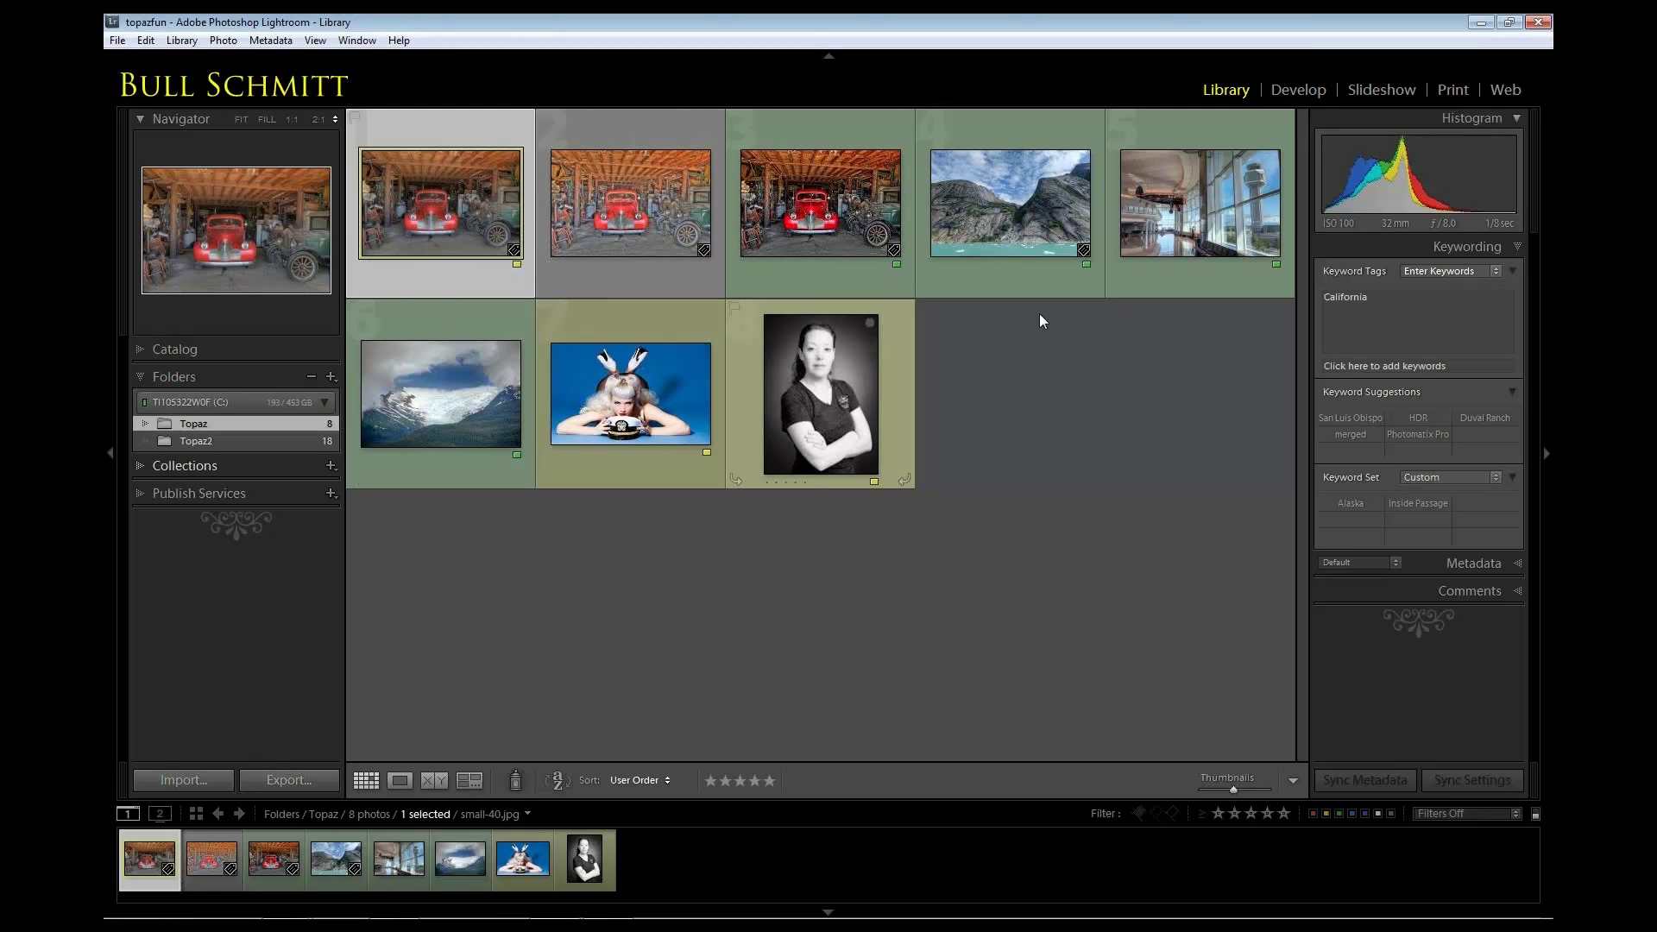
pyautogui.rightClick(444, 205)
pyautogui.moveTo(611, 342)
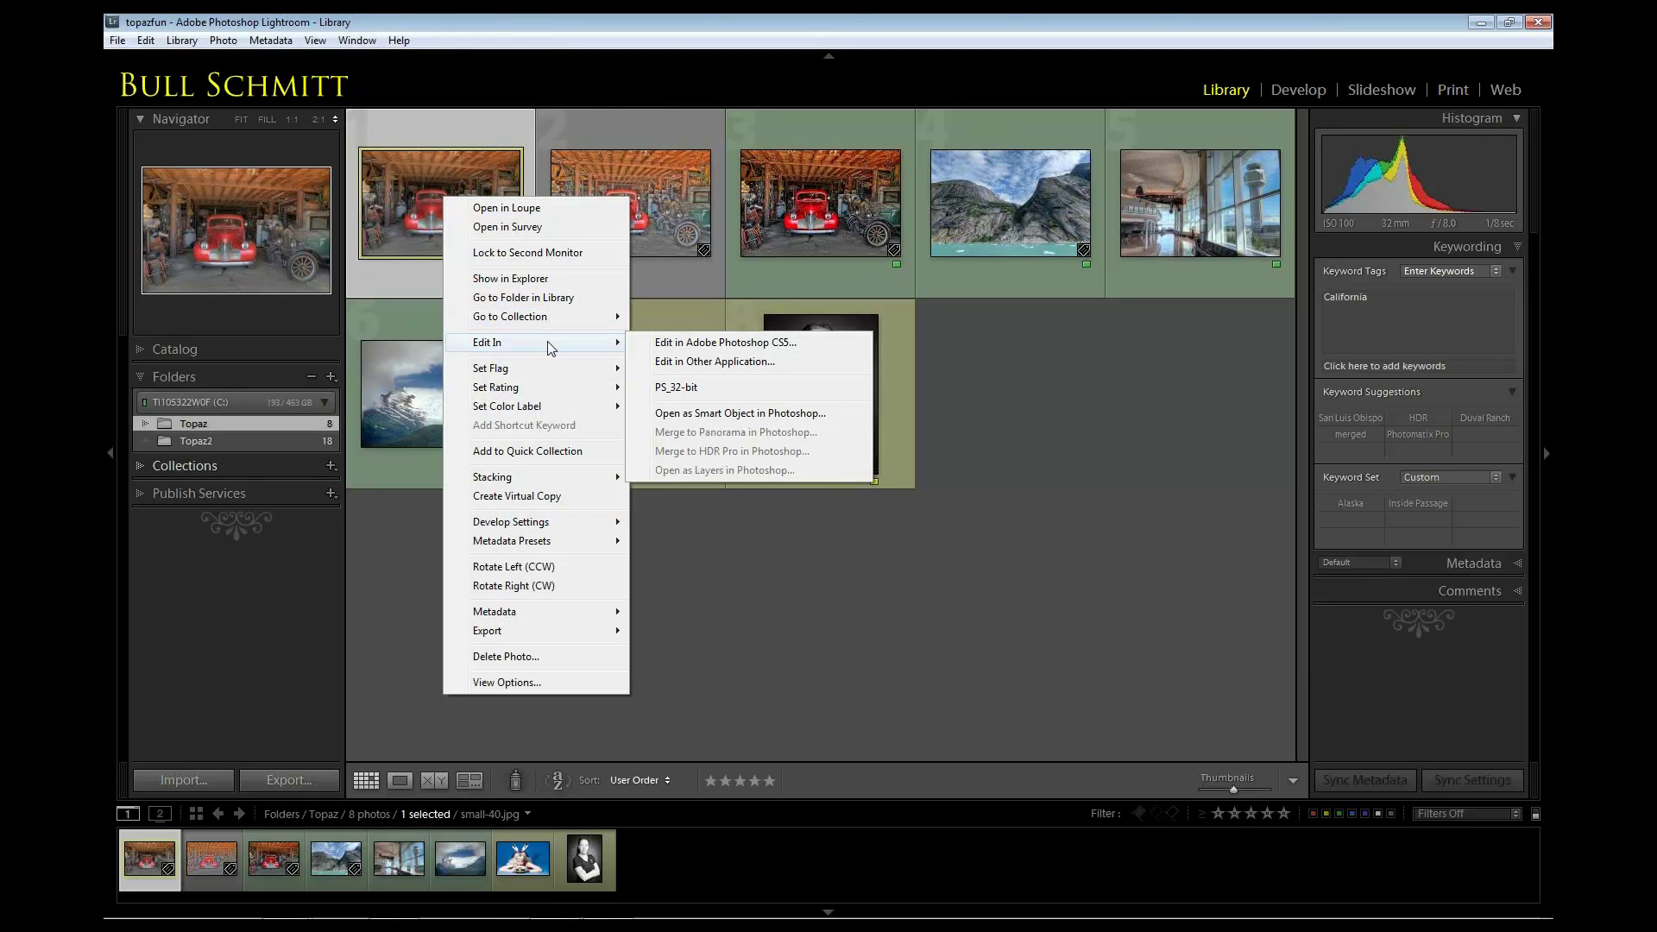
pyautogui.click(715, 344)
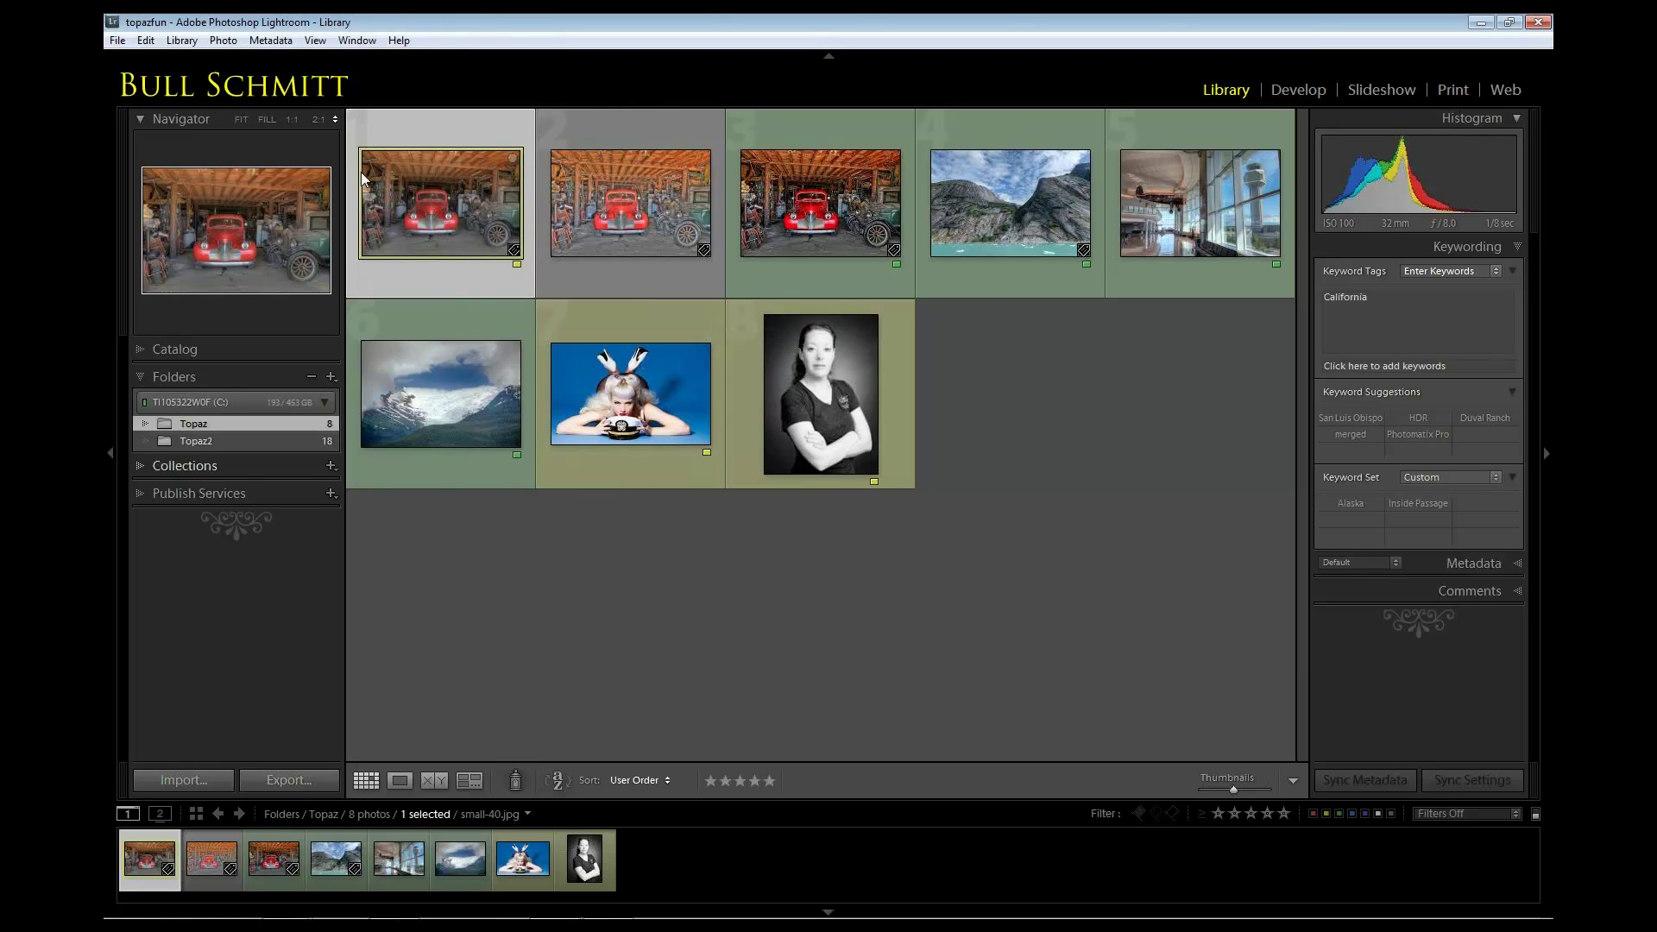
pyautogui.click(728, 438)
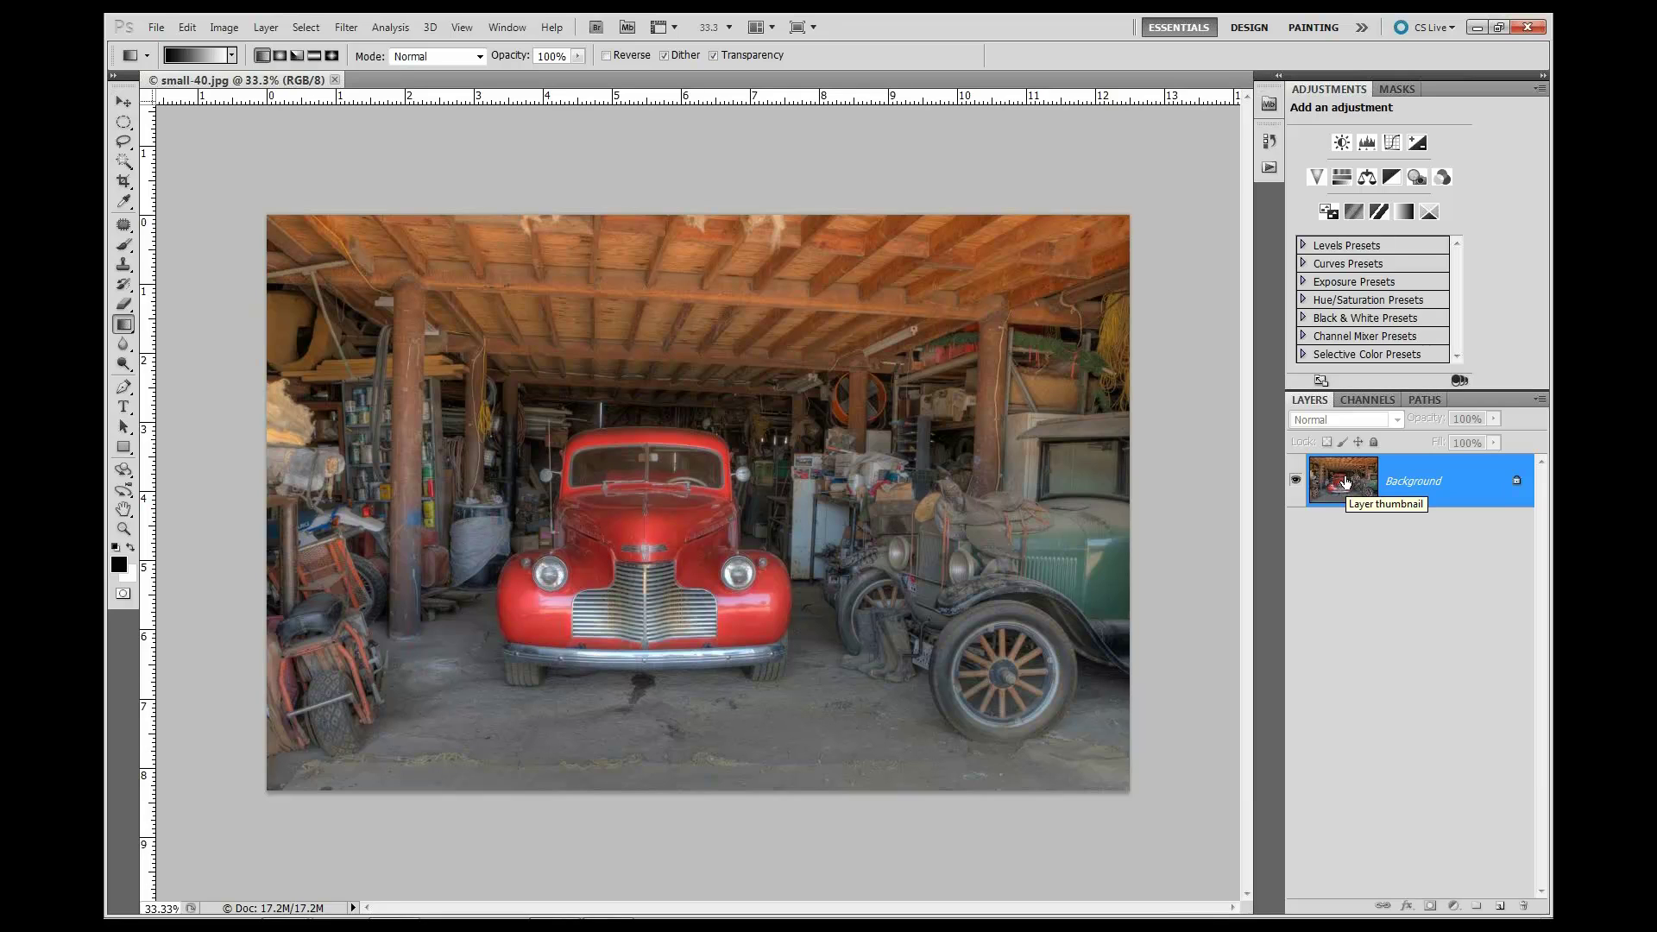
# - Duplicate the Background layer of the red car photo and rename the copy Topaz
pyautogui.moveTo(1344, 488); pyautogui.dragTo(1502, 903)
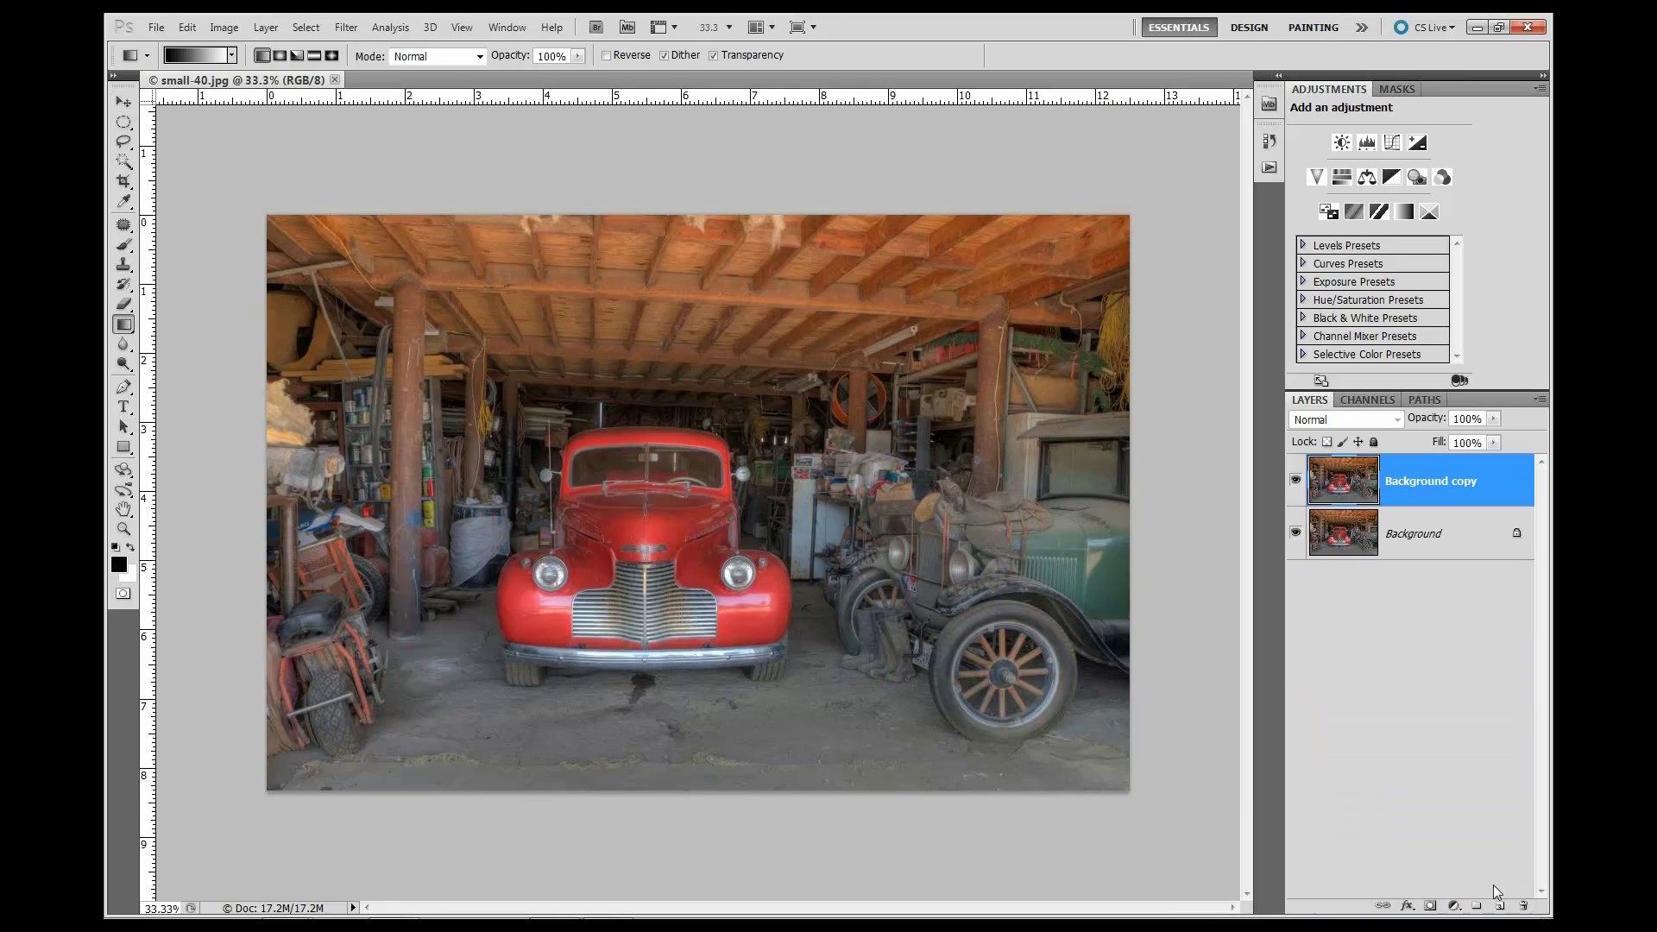
pyautogui.doubleClick(1405, 480)
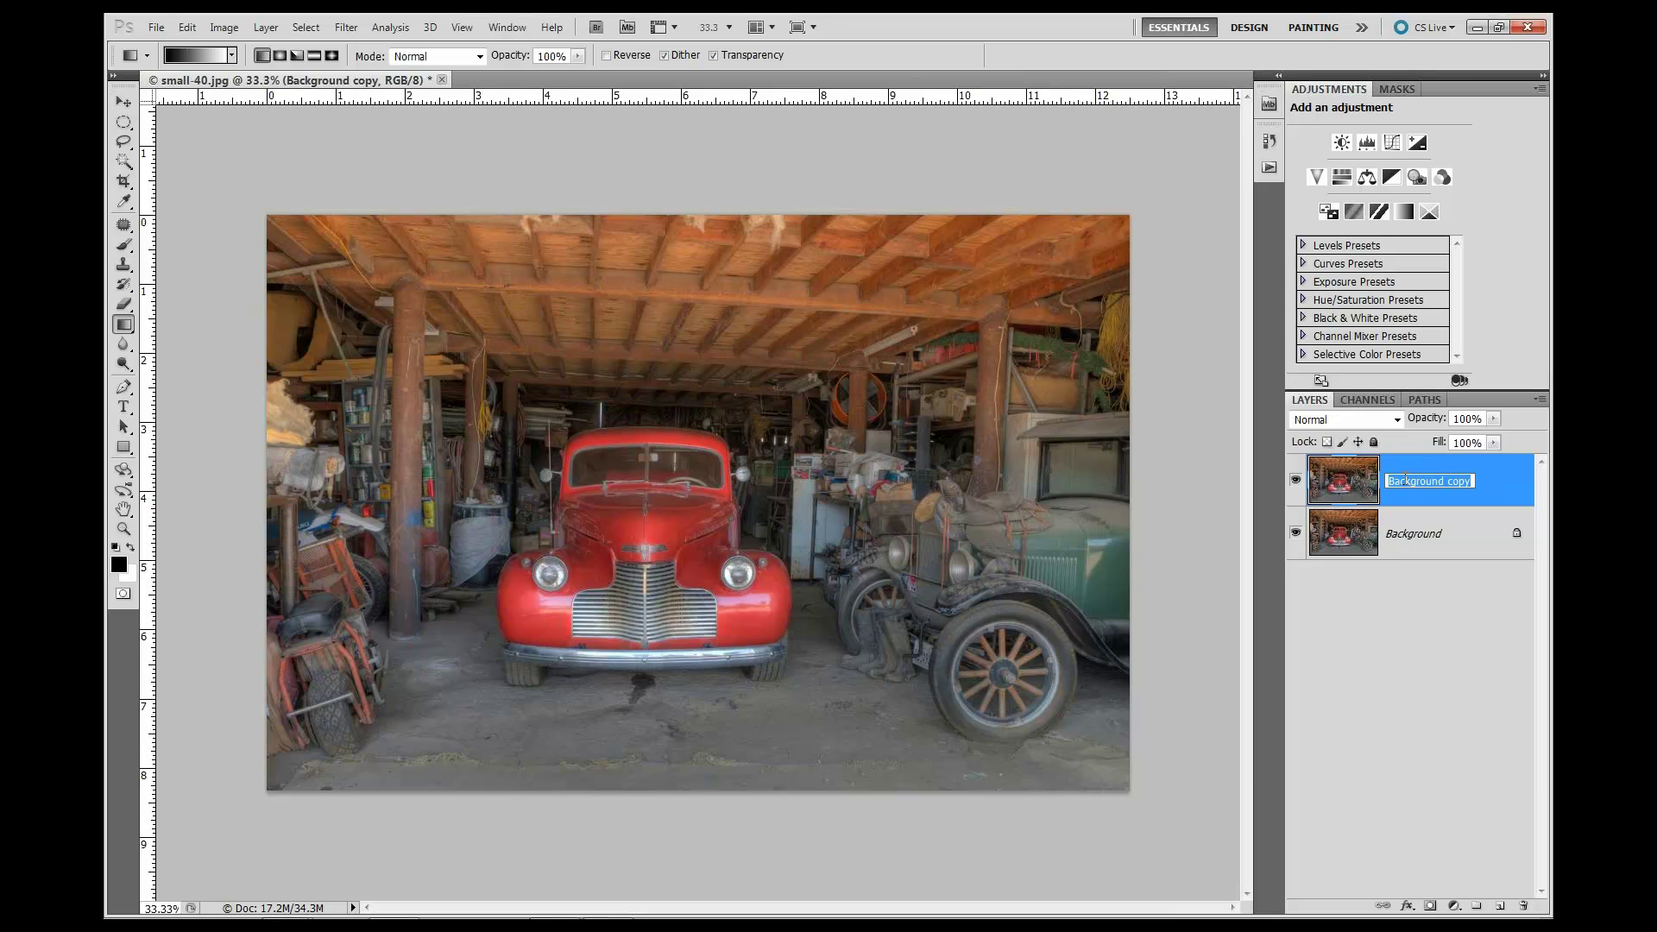
pyautogui.write('Tona')
pyautogui.write('z')
pyautogui.click(1359, 482)
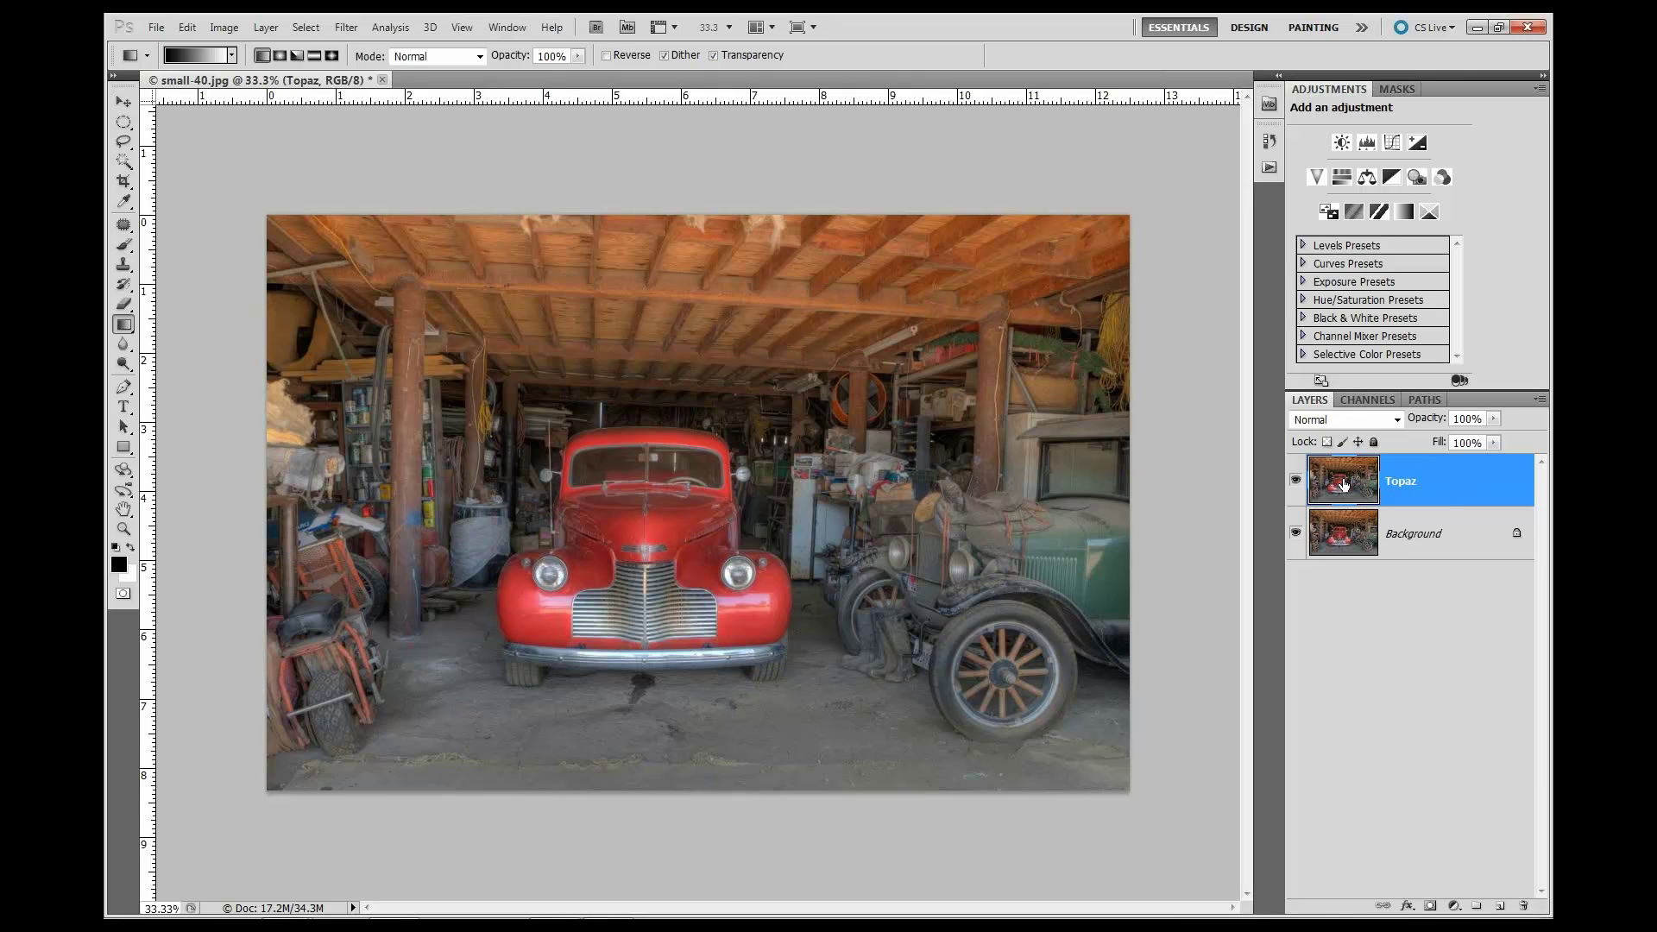
# - Open the Topaz layer in the Topaz Adjust 4 filter and choose the Spicify preset
pyautogui.hotkey('ctrl', '0')
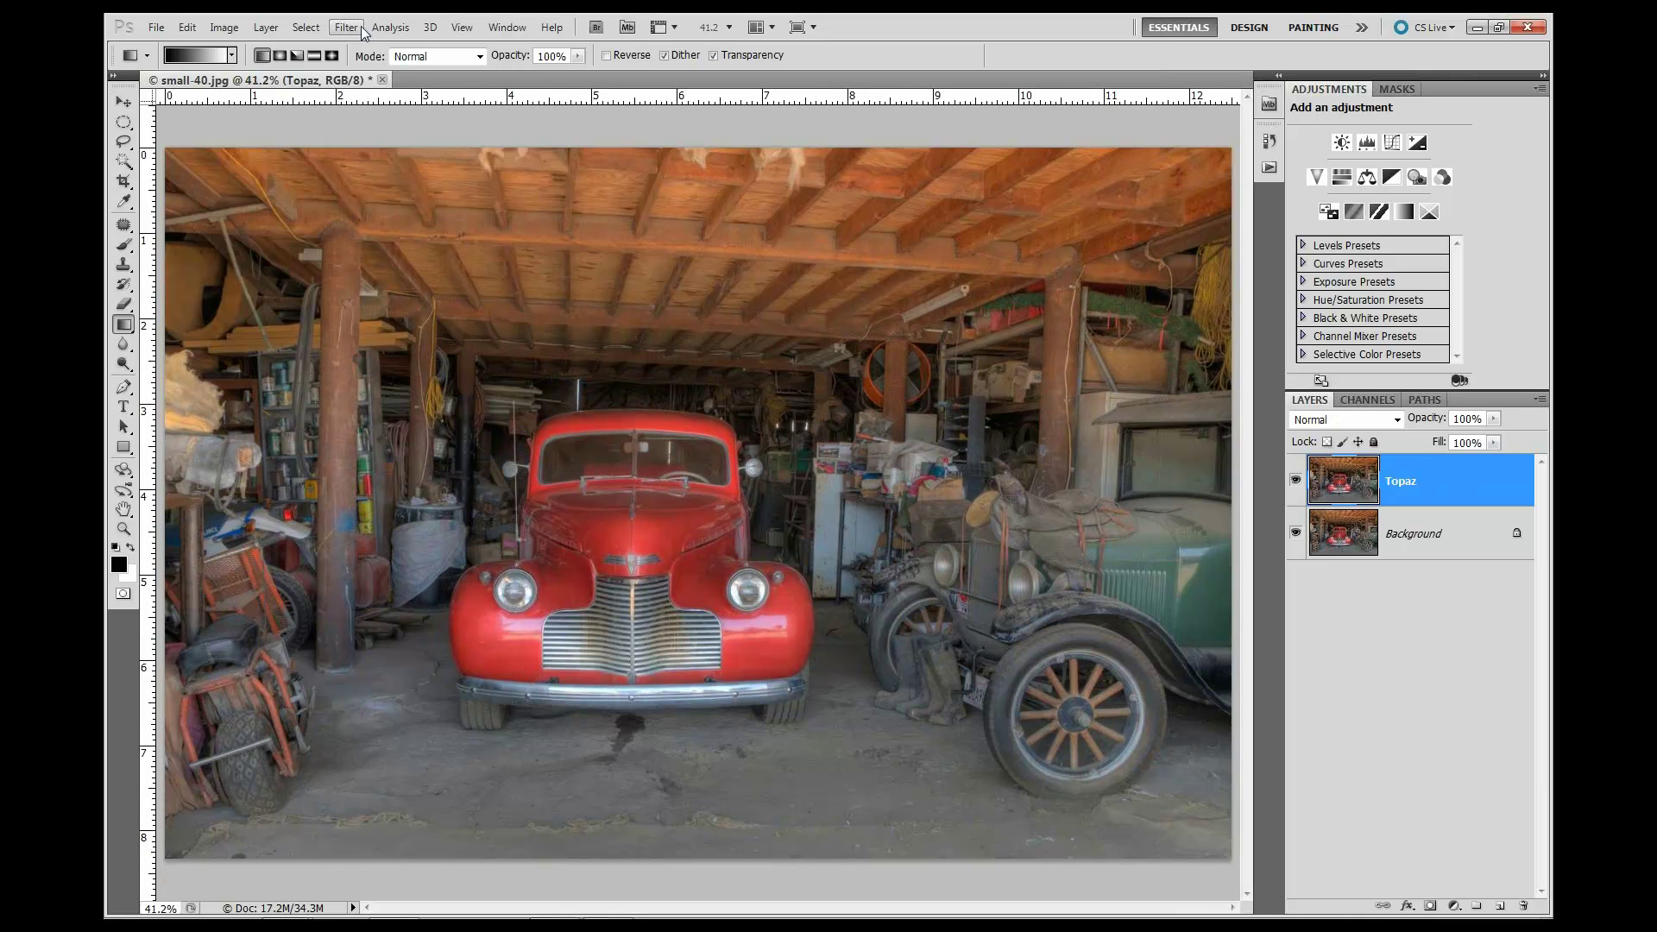
pyautogui.click(345, 26)
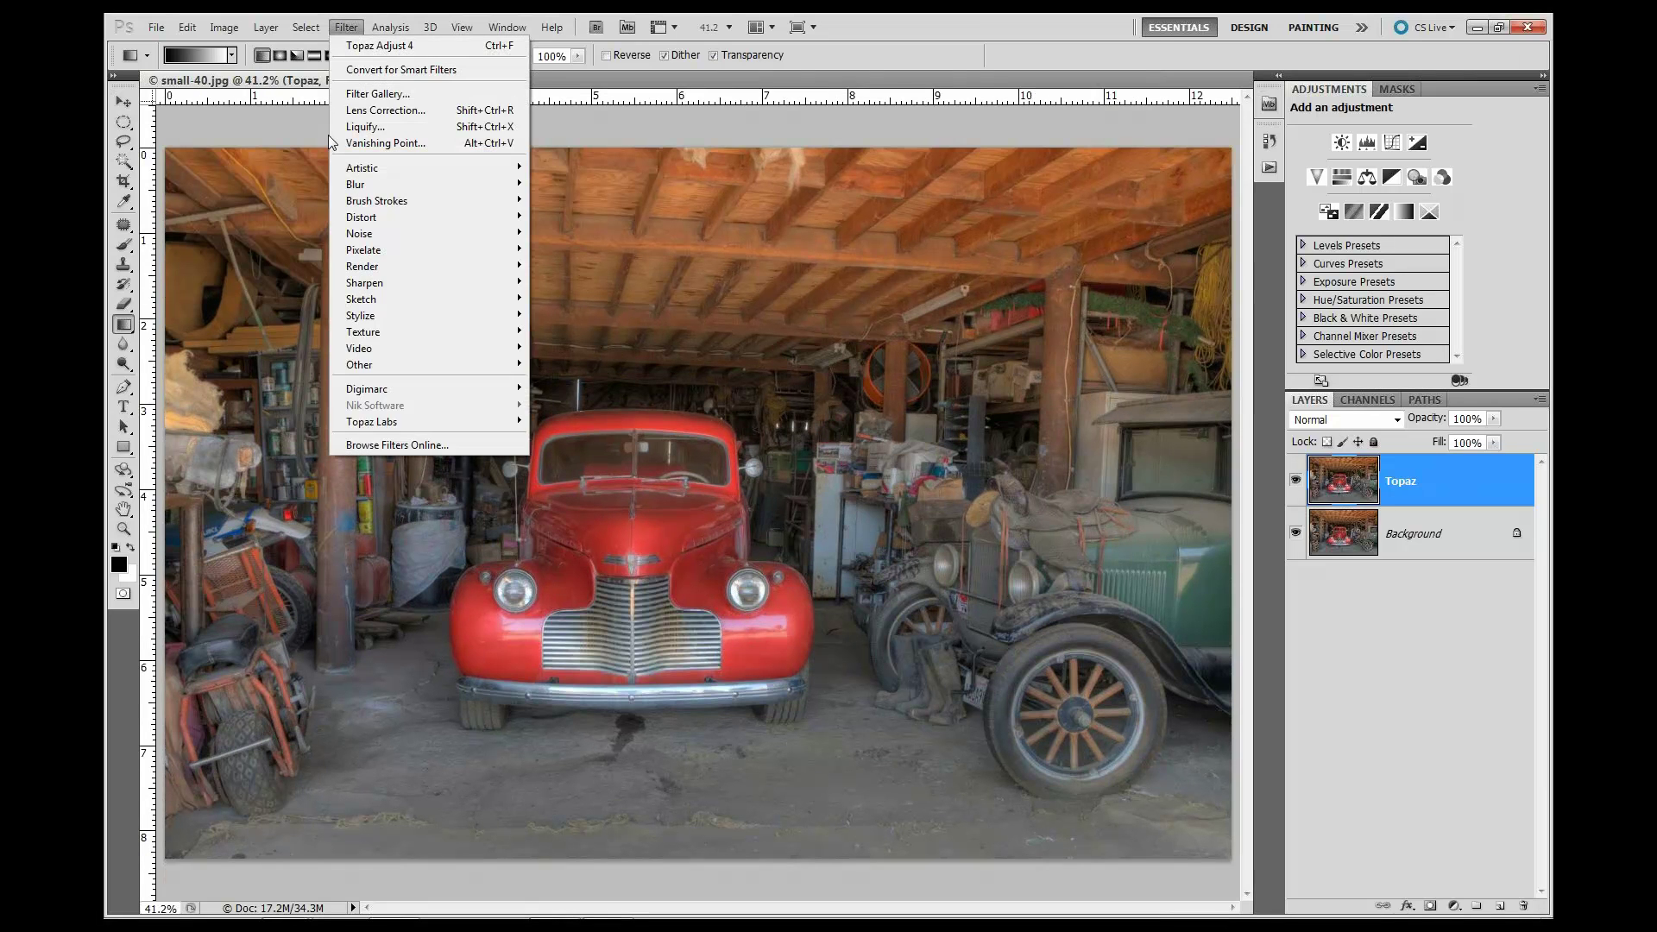
pyautogui.moveTo(401, 421)
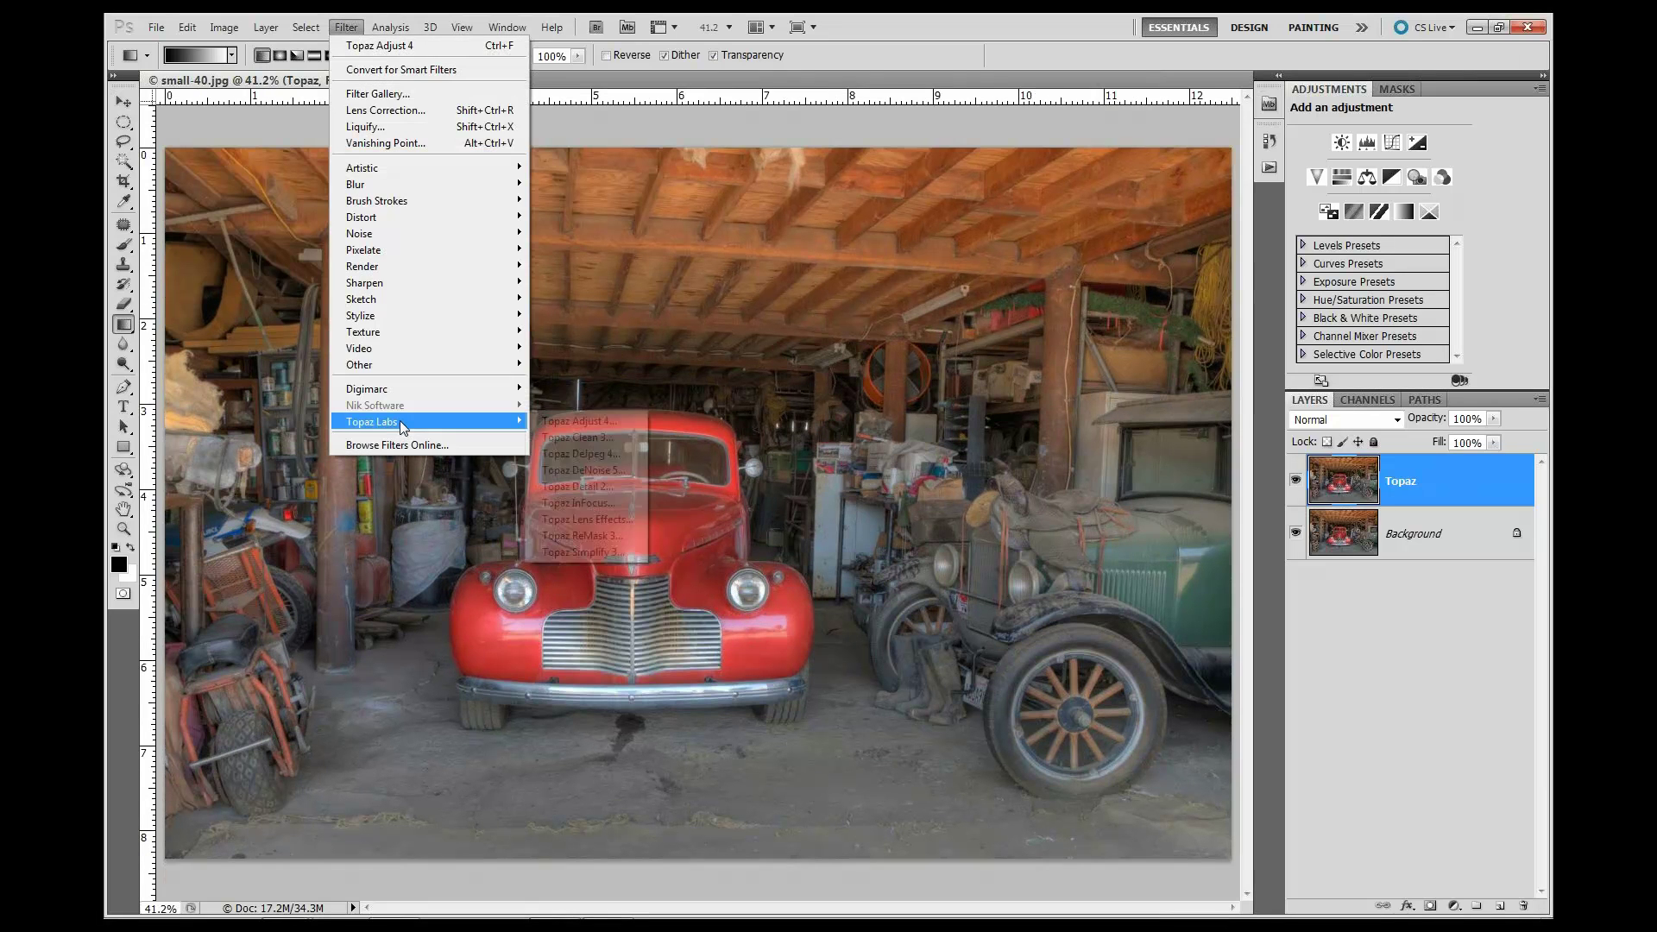
pyautogui.click(552, 421)
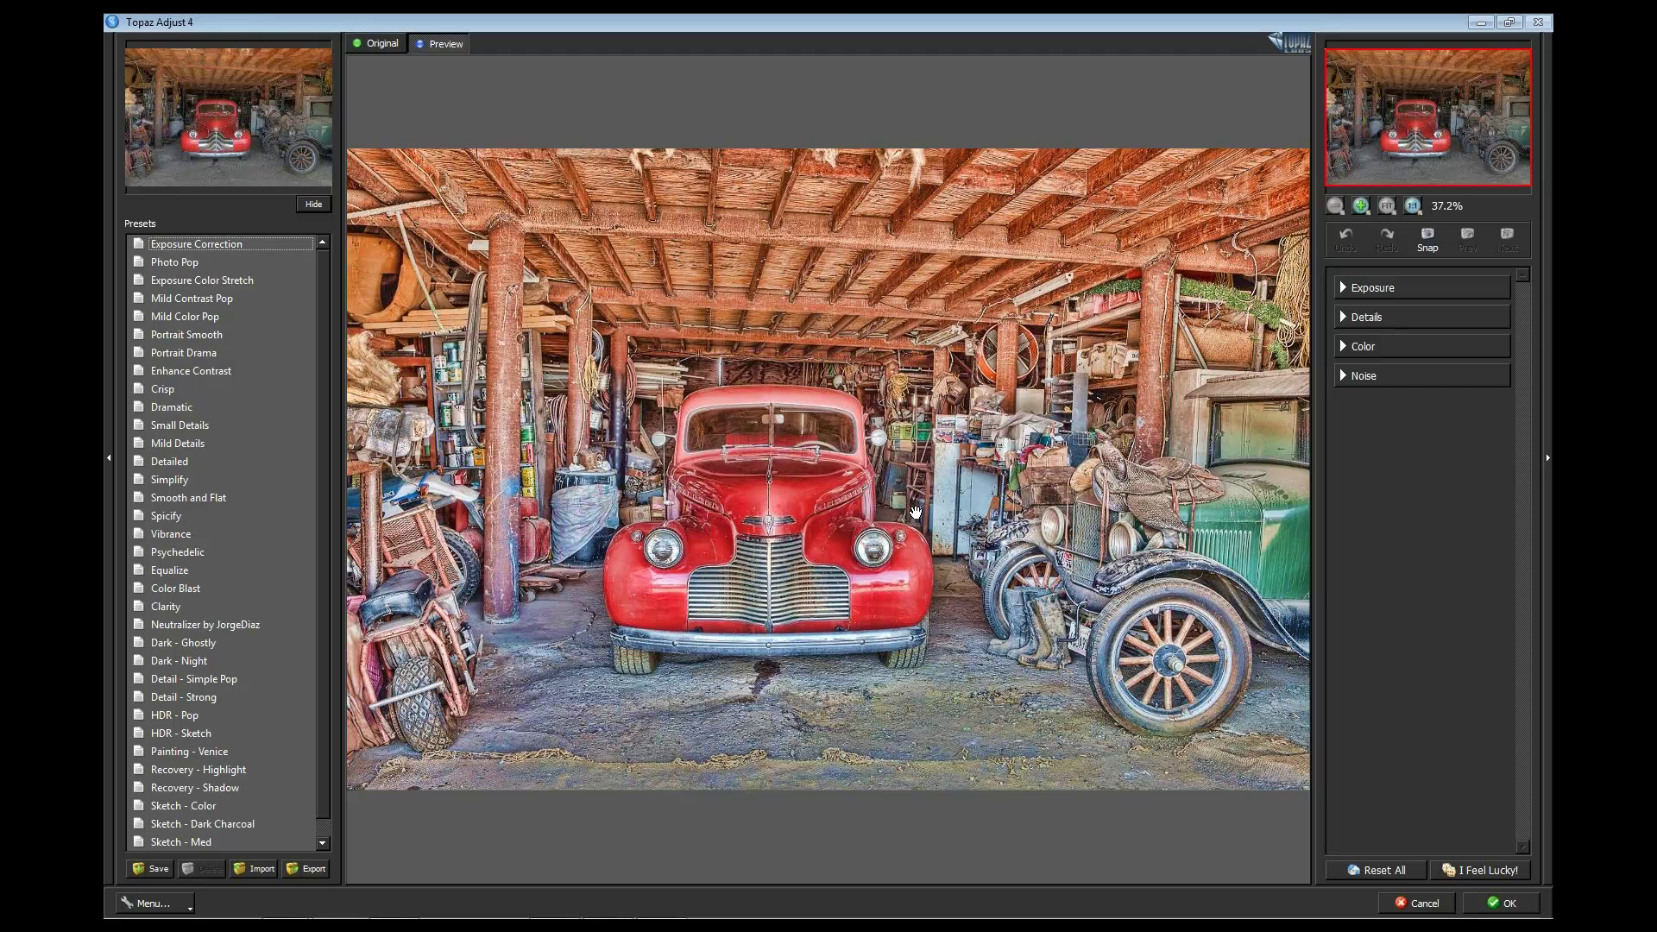
pyautogui.click(179, 518)
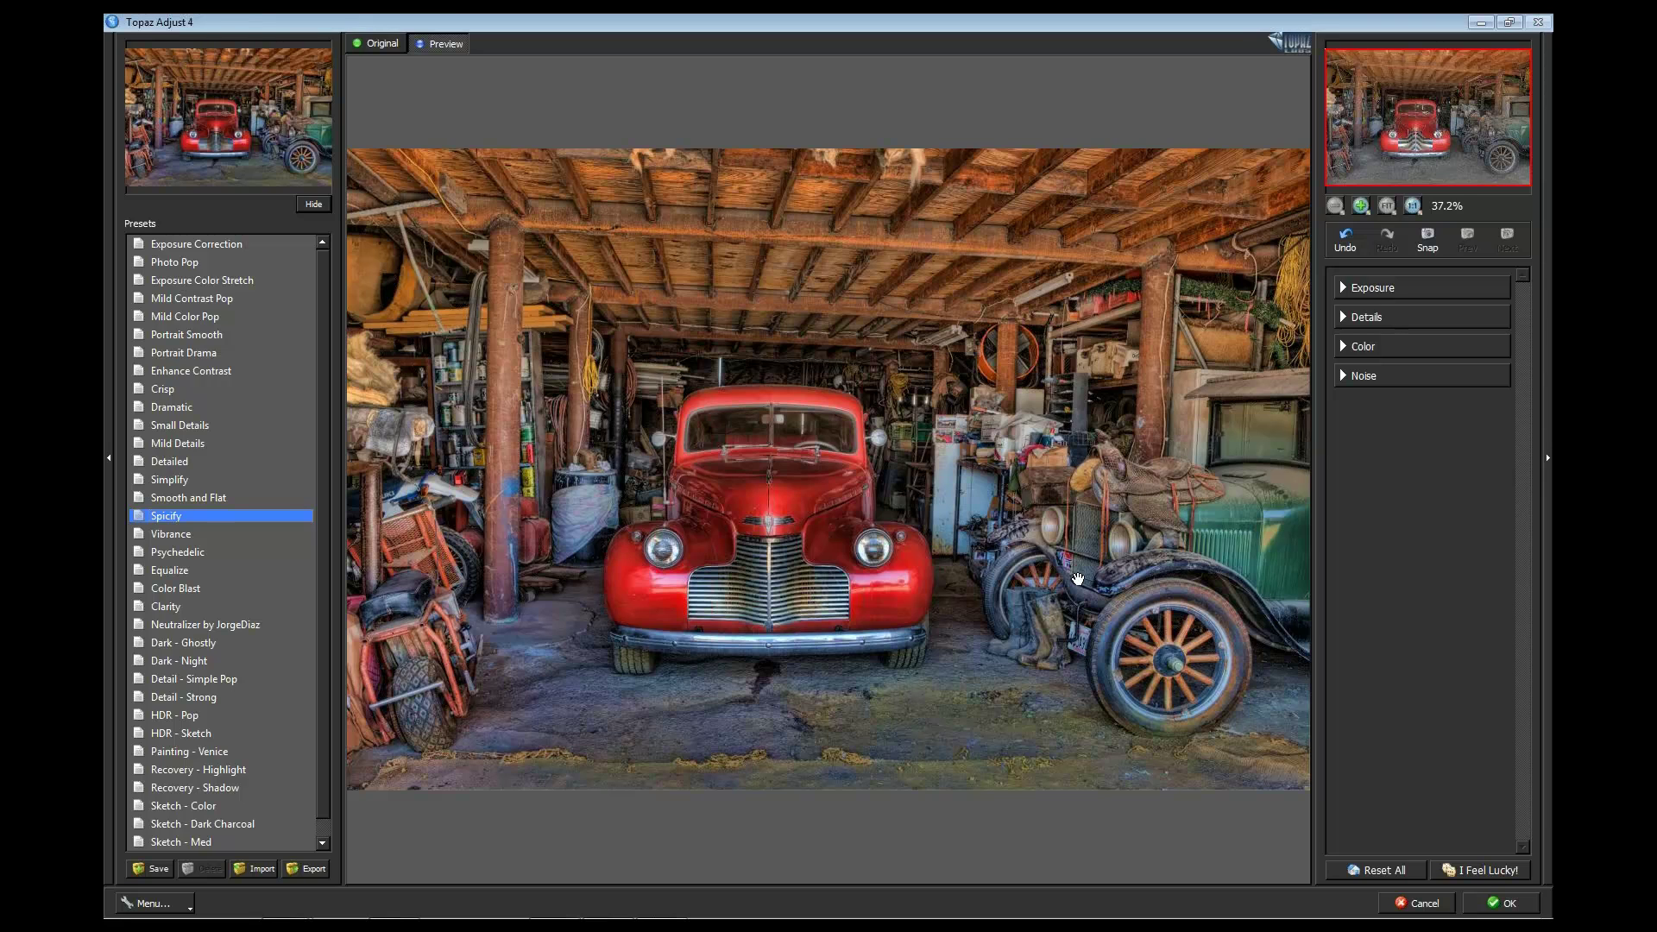
# - Set the Exposure group's Shadow value to 0.11 and apply the Topaz Adjust 4 filter to the layer
pyautogui.click(1352, 290)
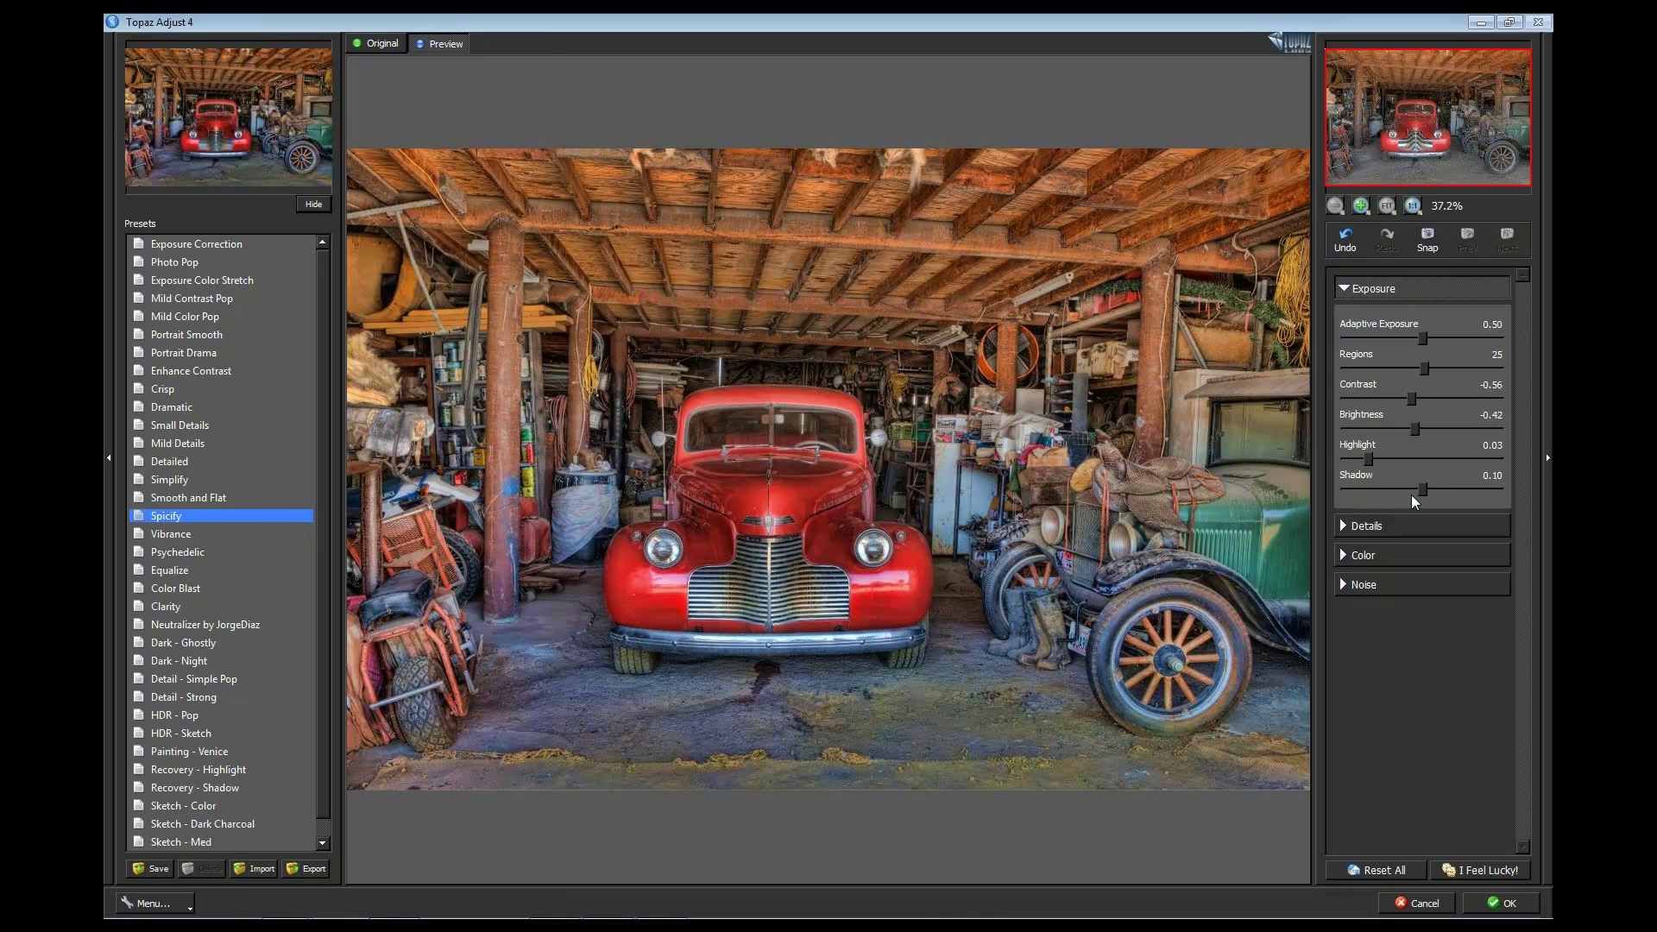
pyautogui.moveTo(1420, 488); pyautogui.dragTo(1428, 488)
pyautogui.click(1518, 910)
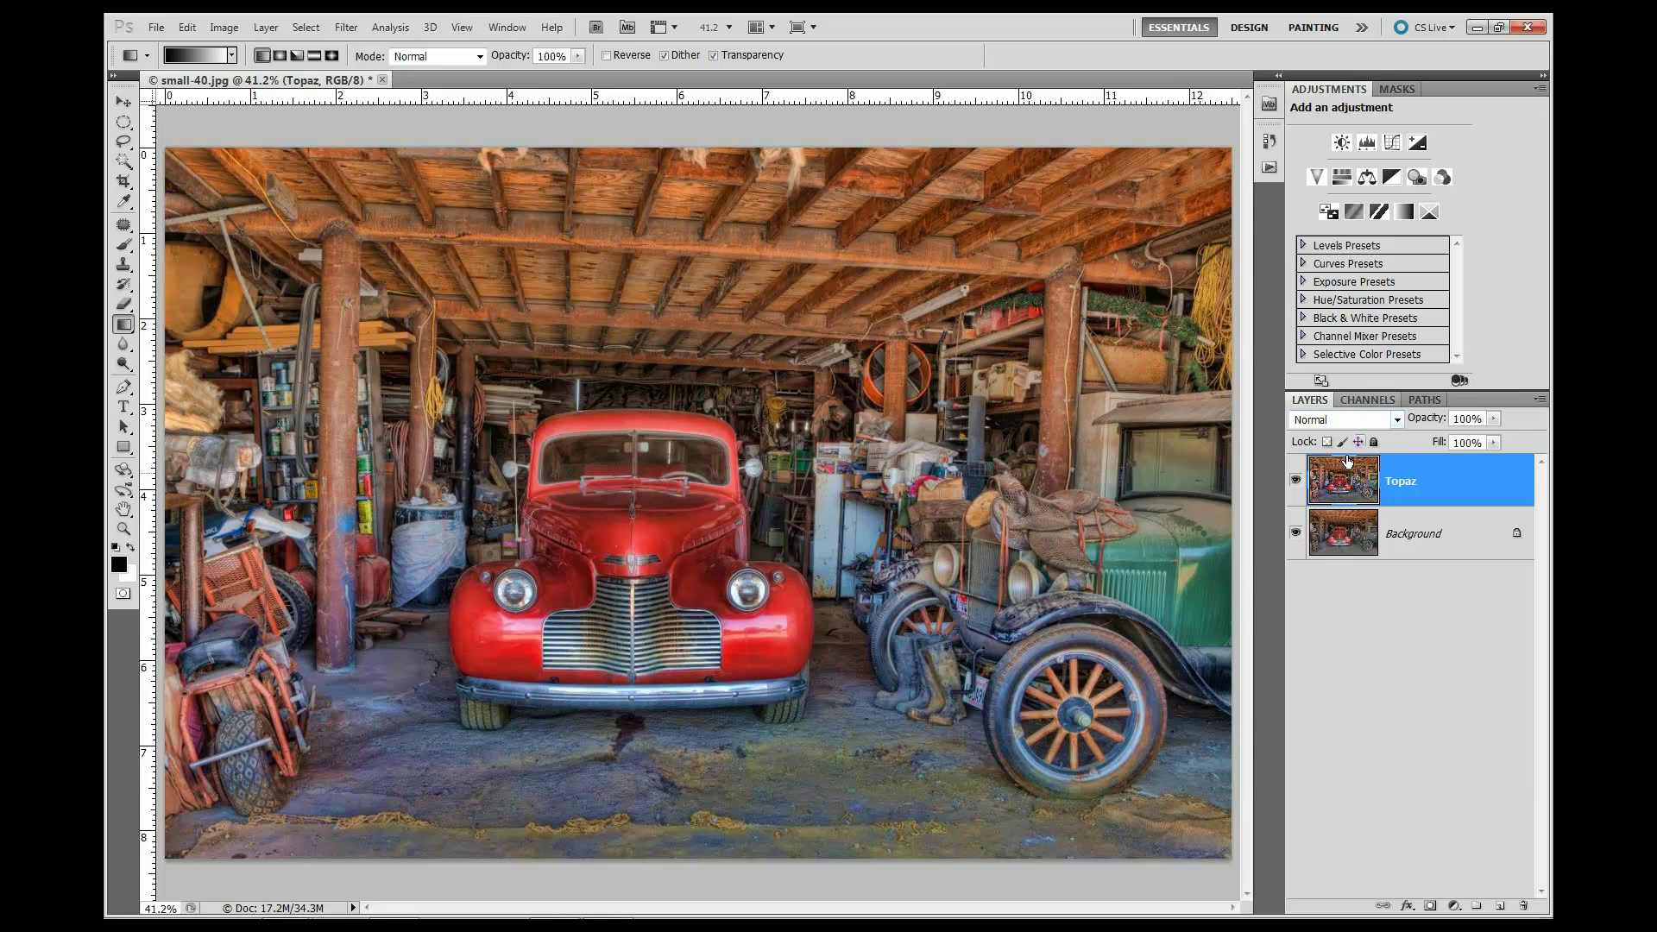
# - Toggle the Topaz layer's visibility to compare it with the original, and set its blend mode to Soft Light
pyautogui.click(1296, 481)
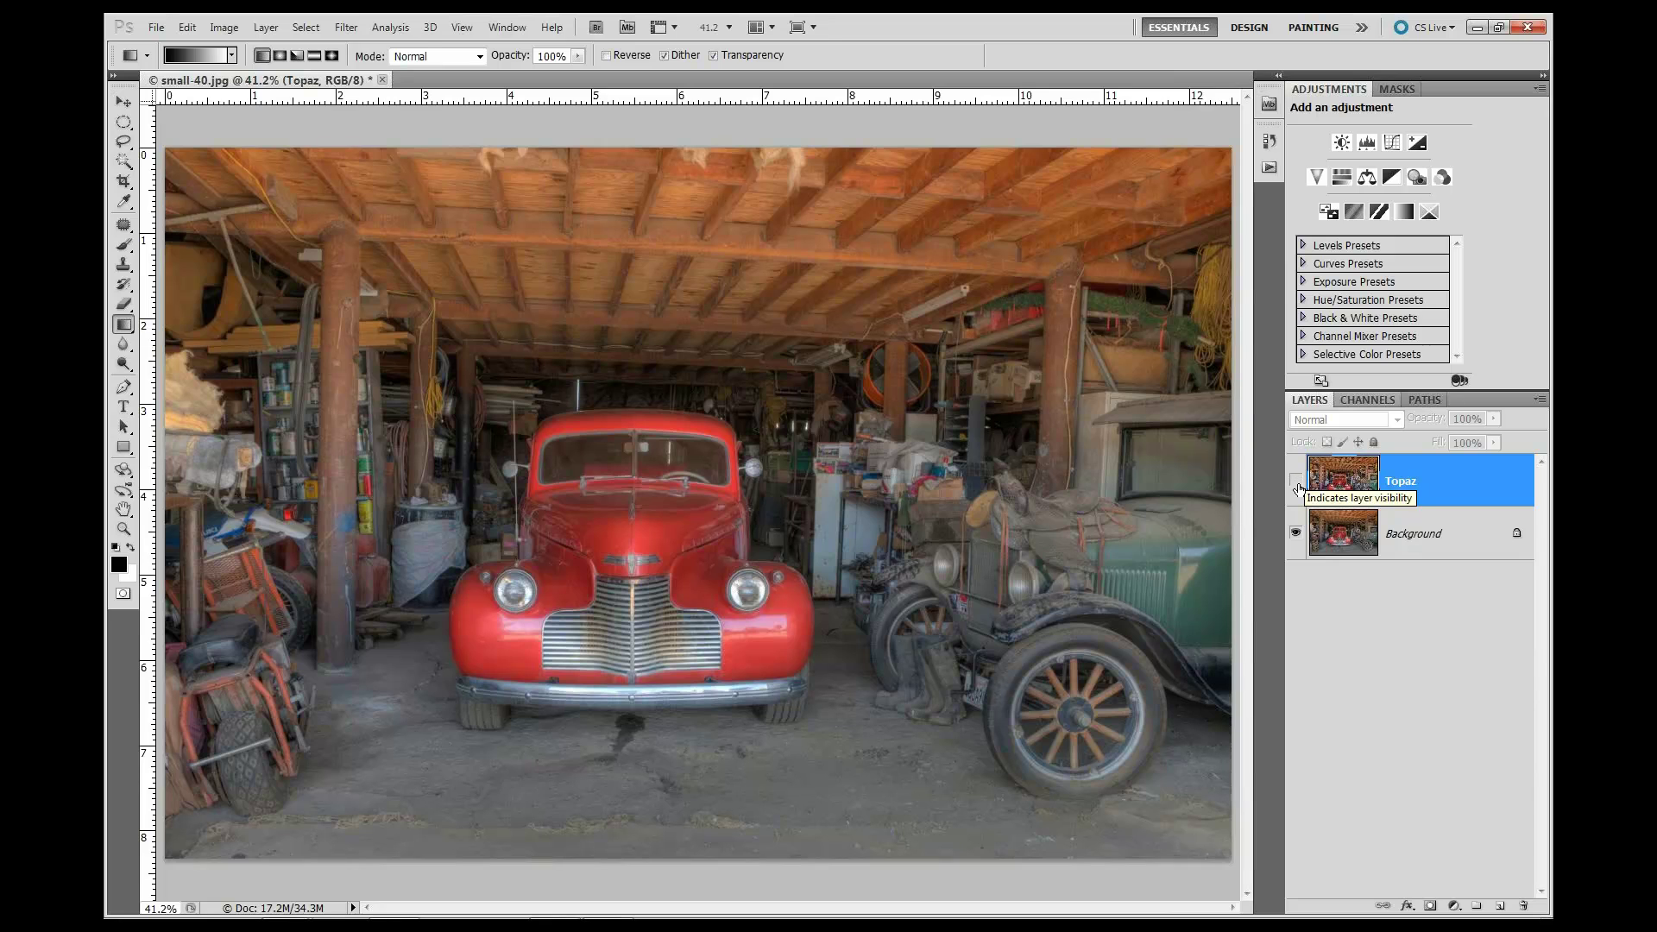
pyautogui.click(1296, 481)
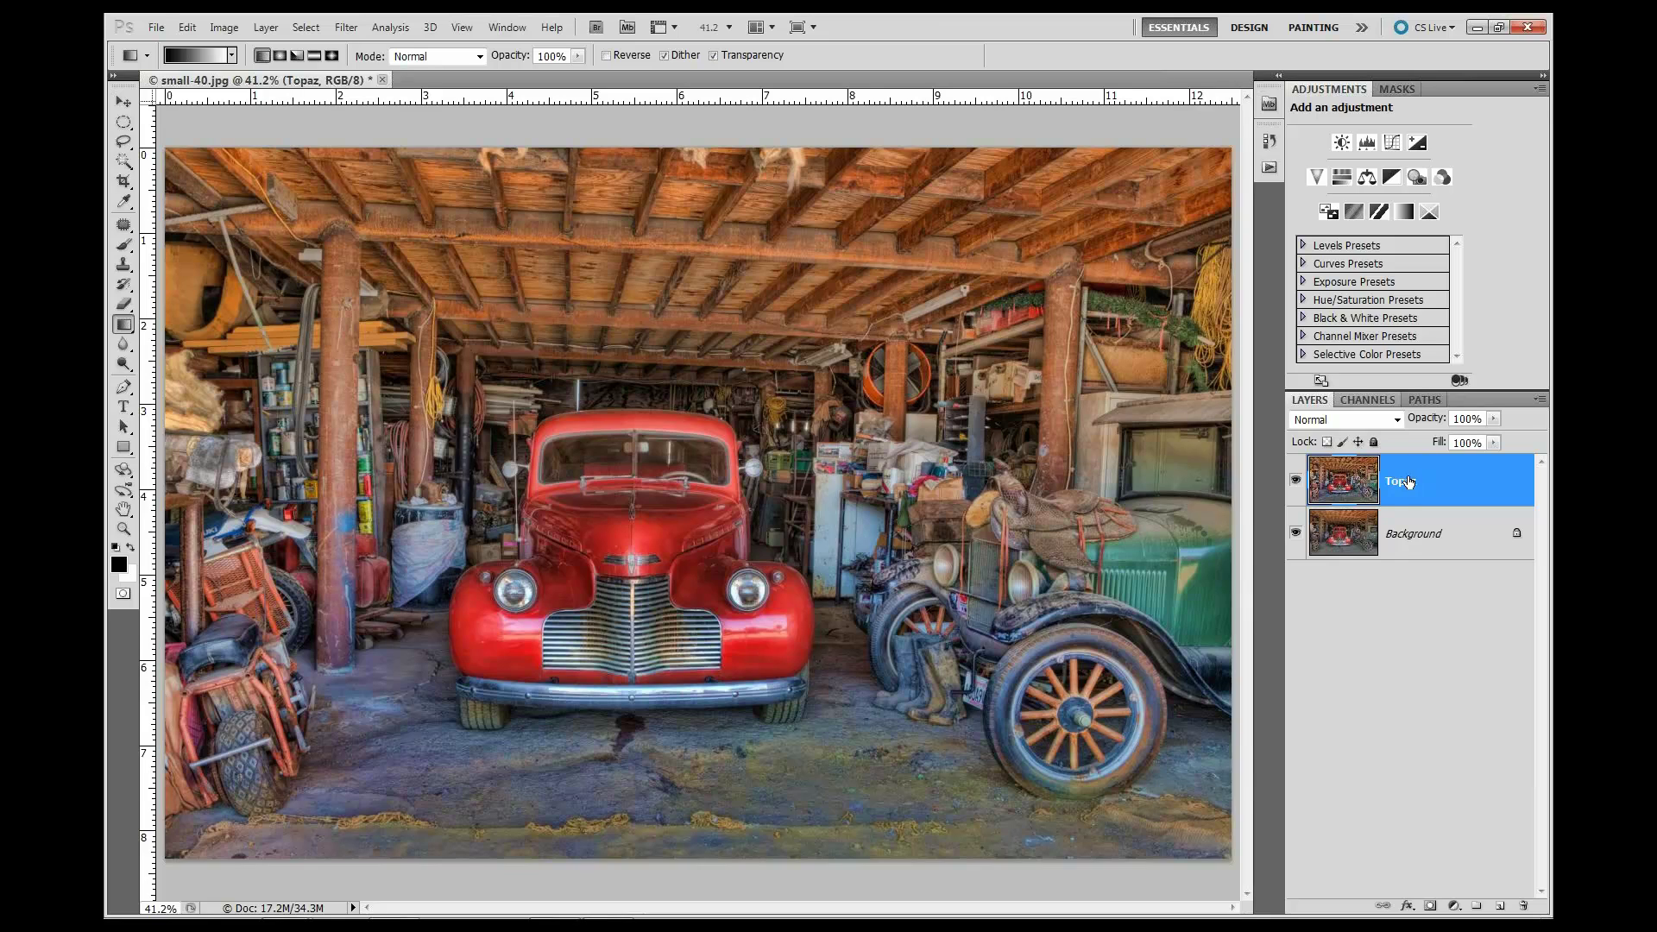
pyautogui.click(1397, 419)
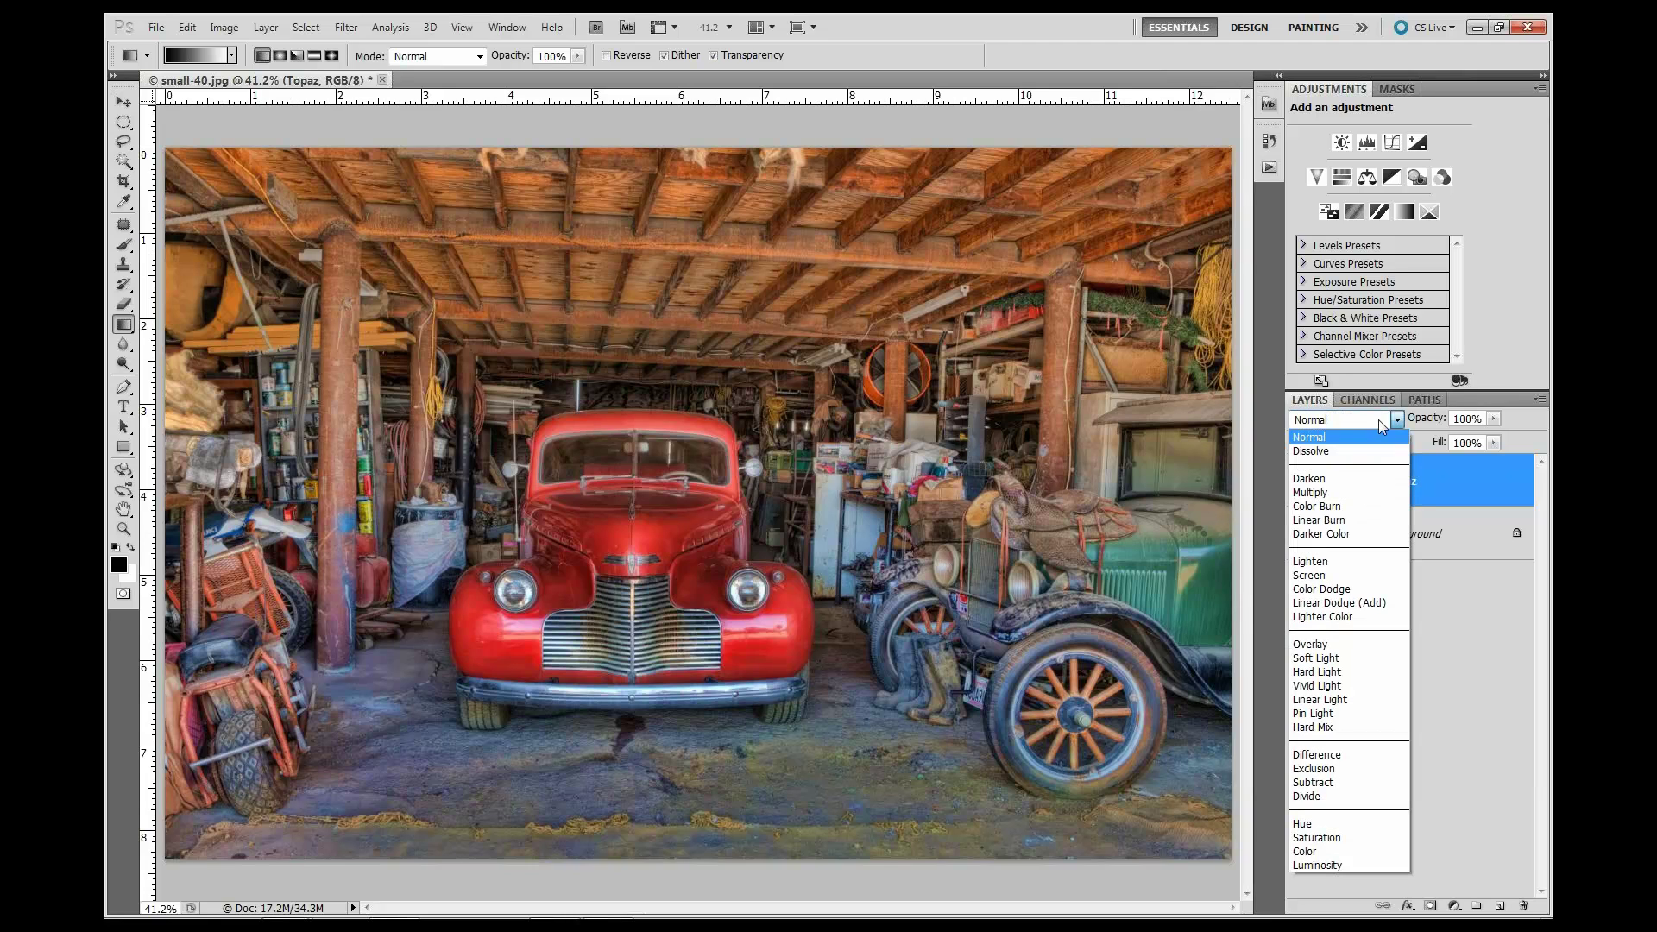
pyautogui.click(1327, 660)
pyautogui.click(1326, 660)
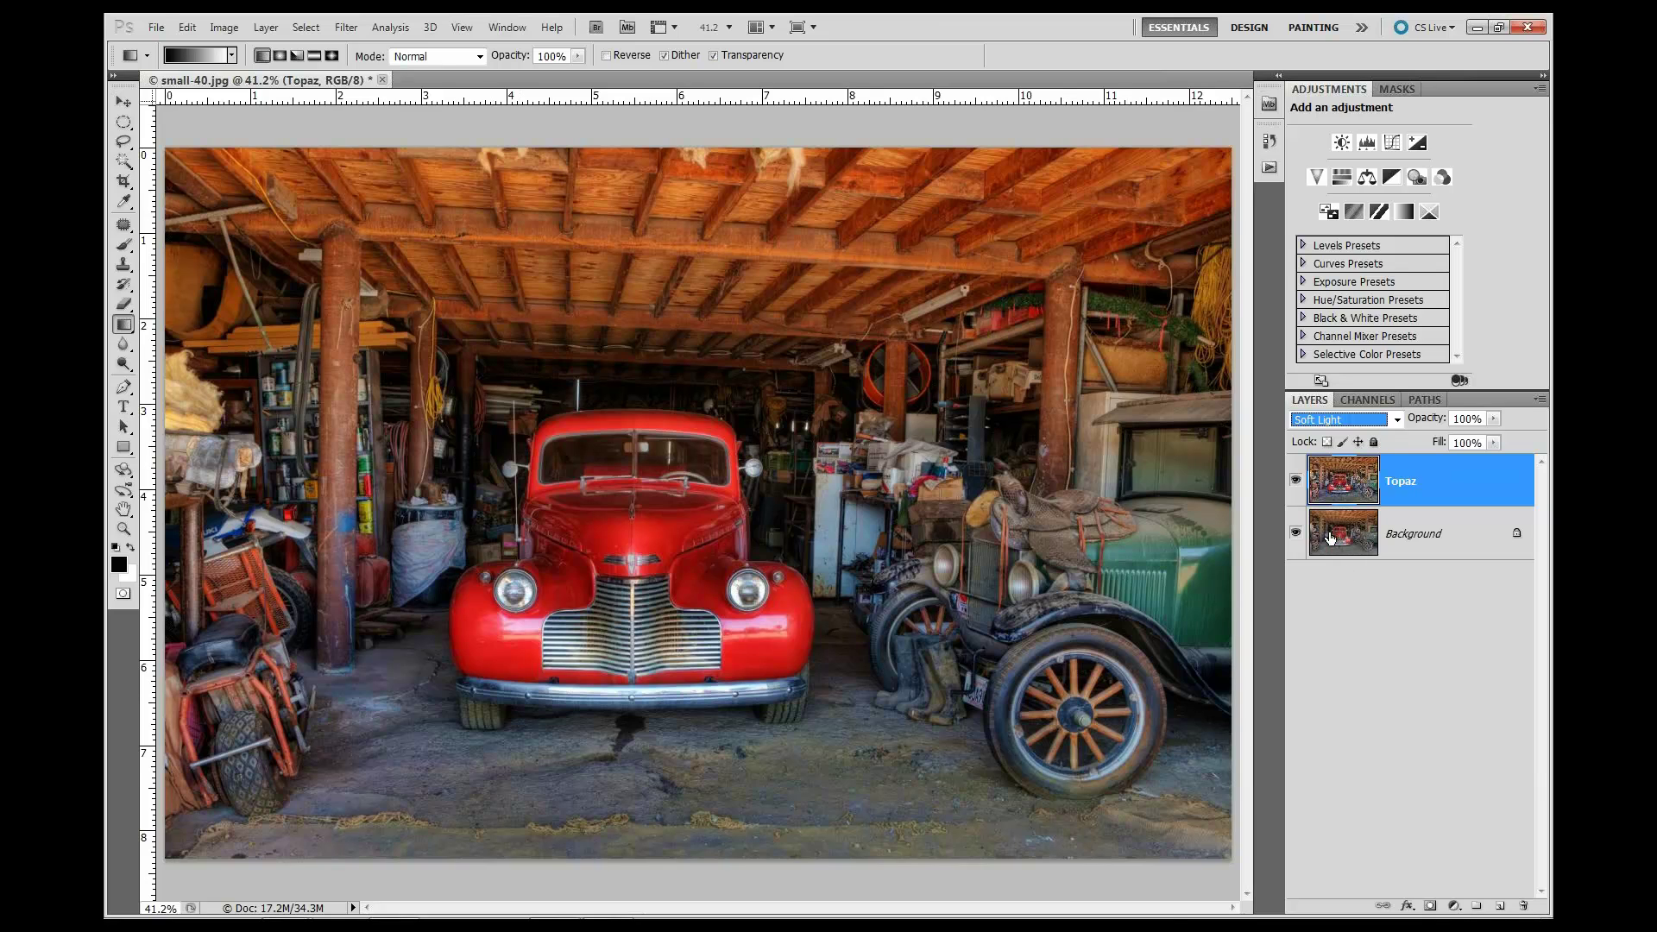
# - Duplicate the Topaz layer, set the lower Topaz layer's blend mode to Lighten, and select the copy above it
pyautogui.moveTo(1355, 488); pyautogui.dragTo(1498, 906)
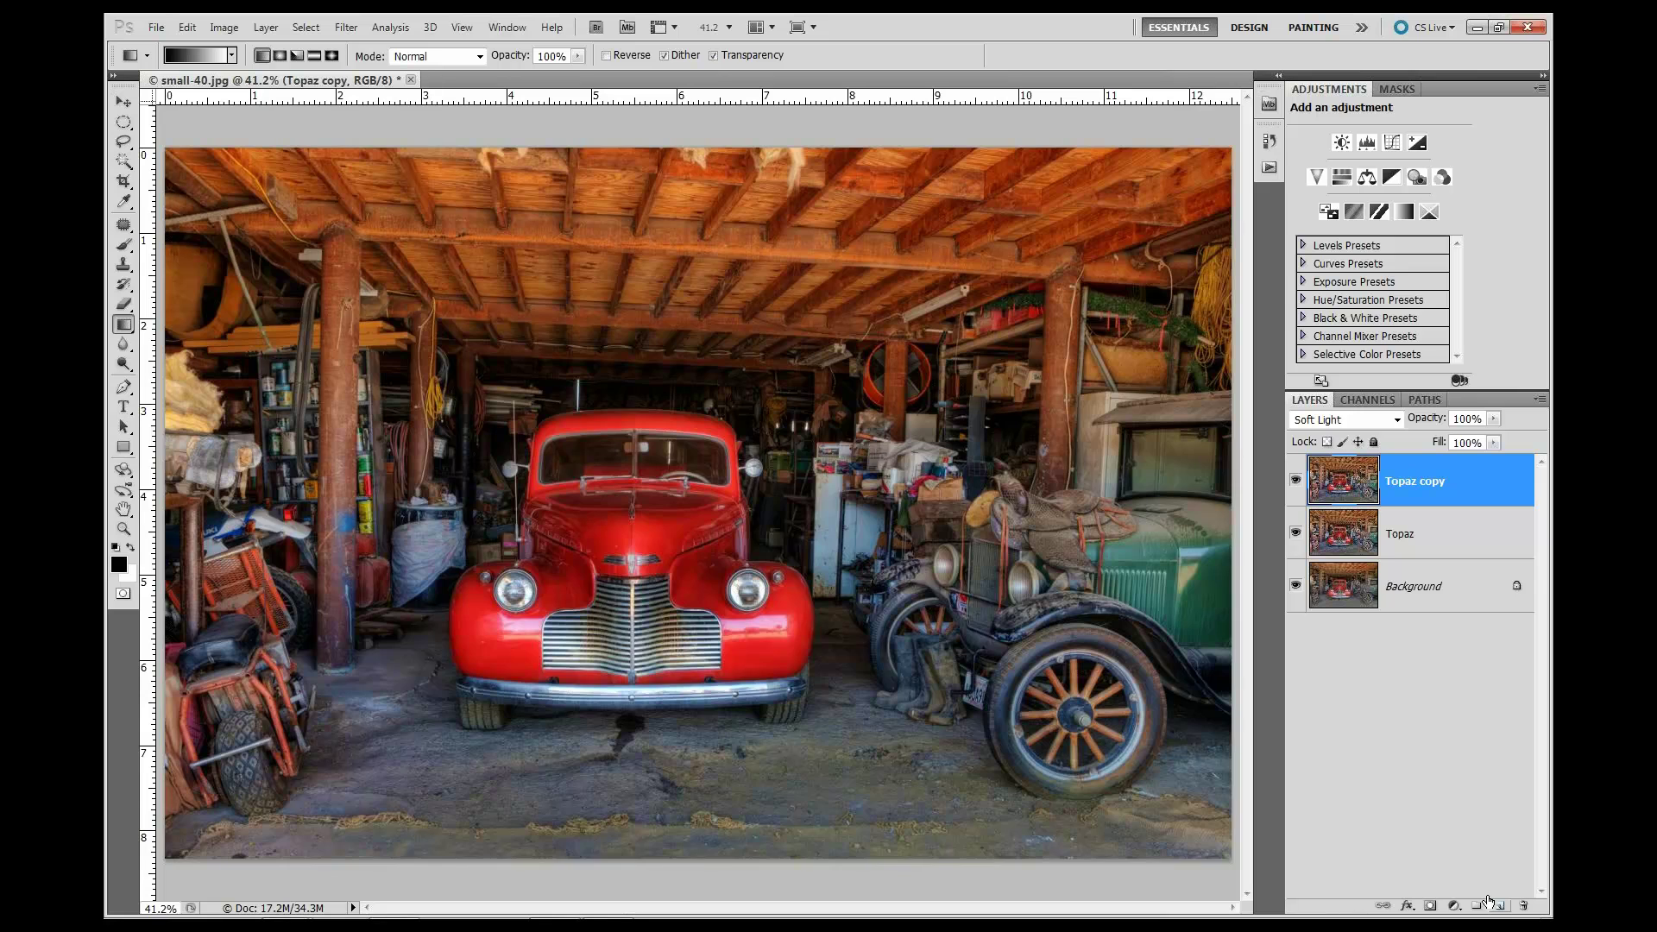
pyautogui.click(1372, 533)
pyautogui.click(1397, 420)
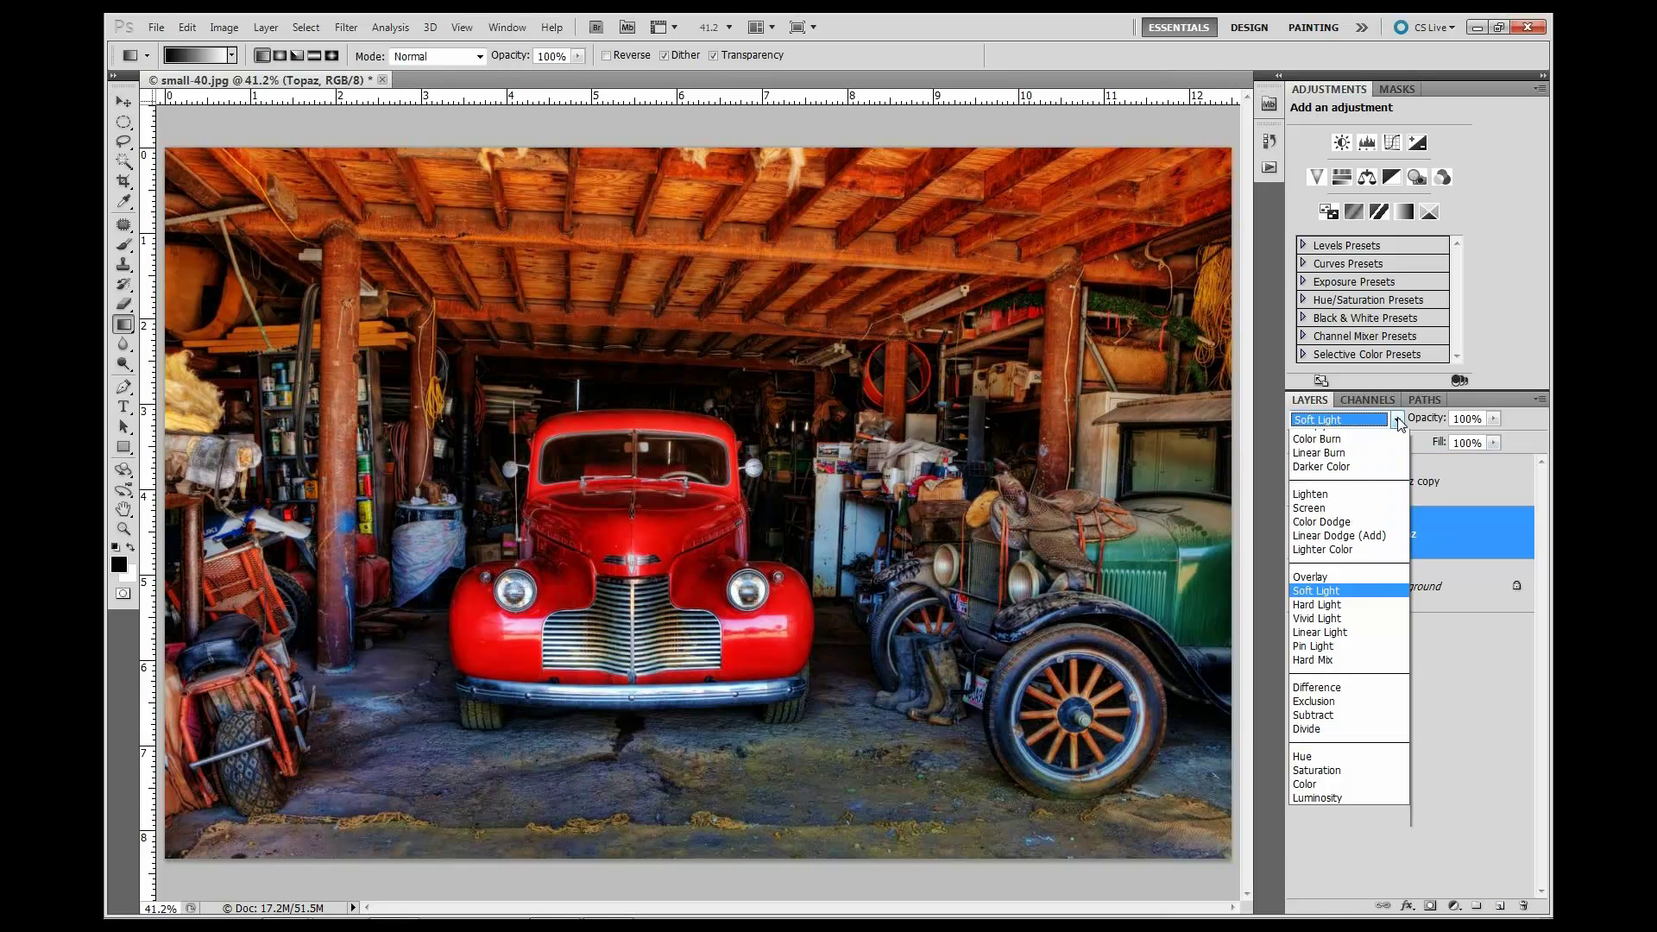
pyautogui.click(1326, 562)
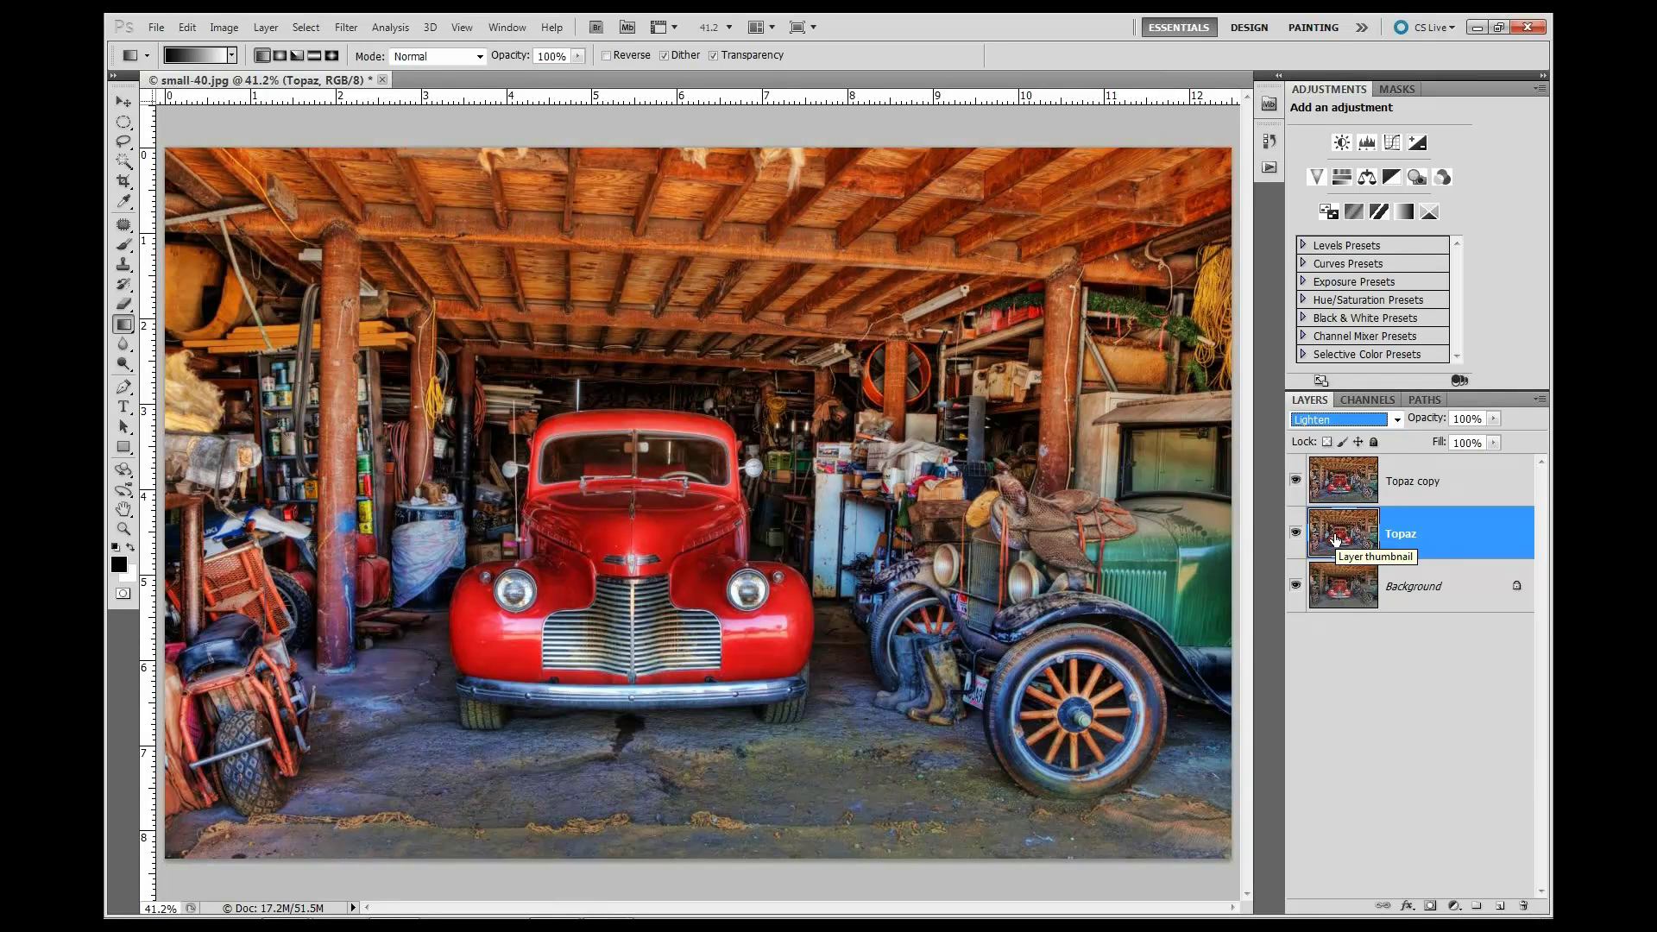
pyautogui.click(1330, 484)
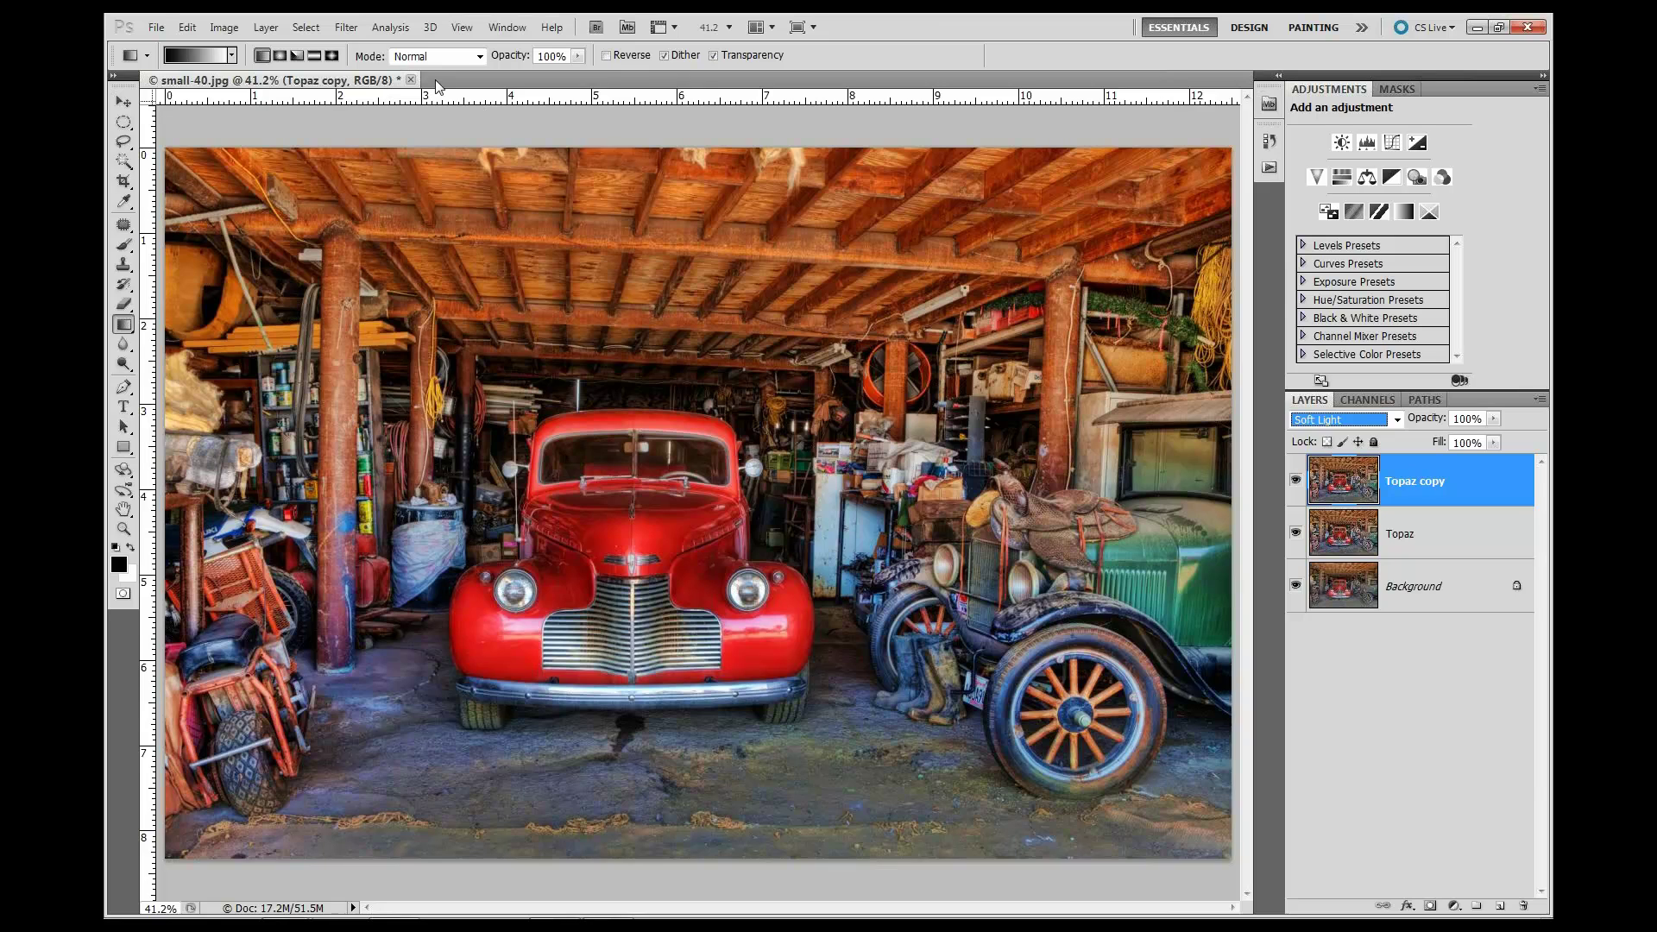
# - Close small-40.jpg without saving the changes and switch to the photo library in Lightroom
pyautogui.click(410, 80)
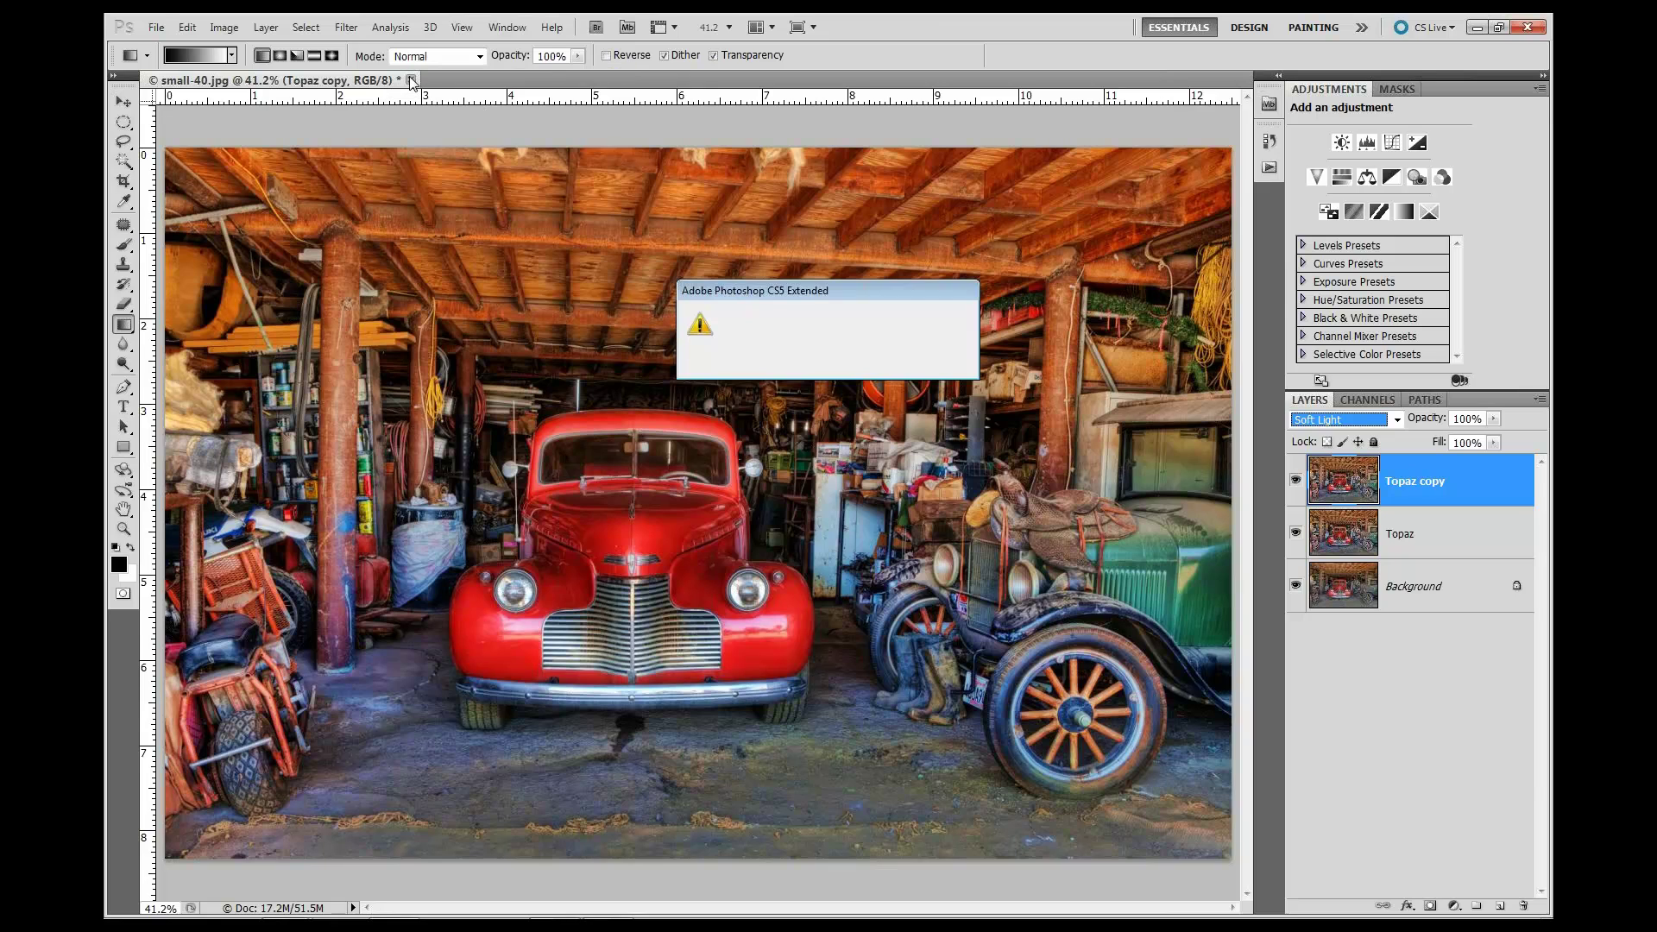
pyautogui.click(810, 356)
pyautogui.moveTo(598, 884)
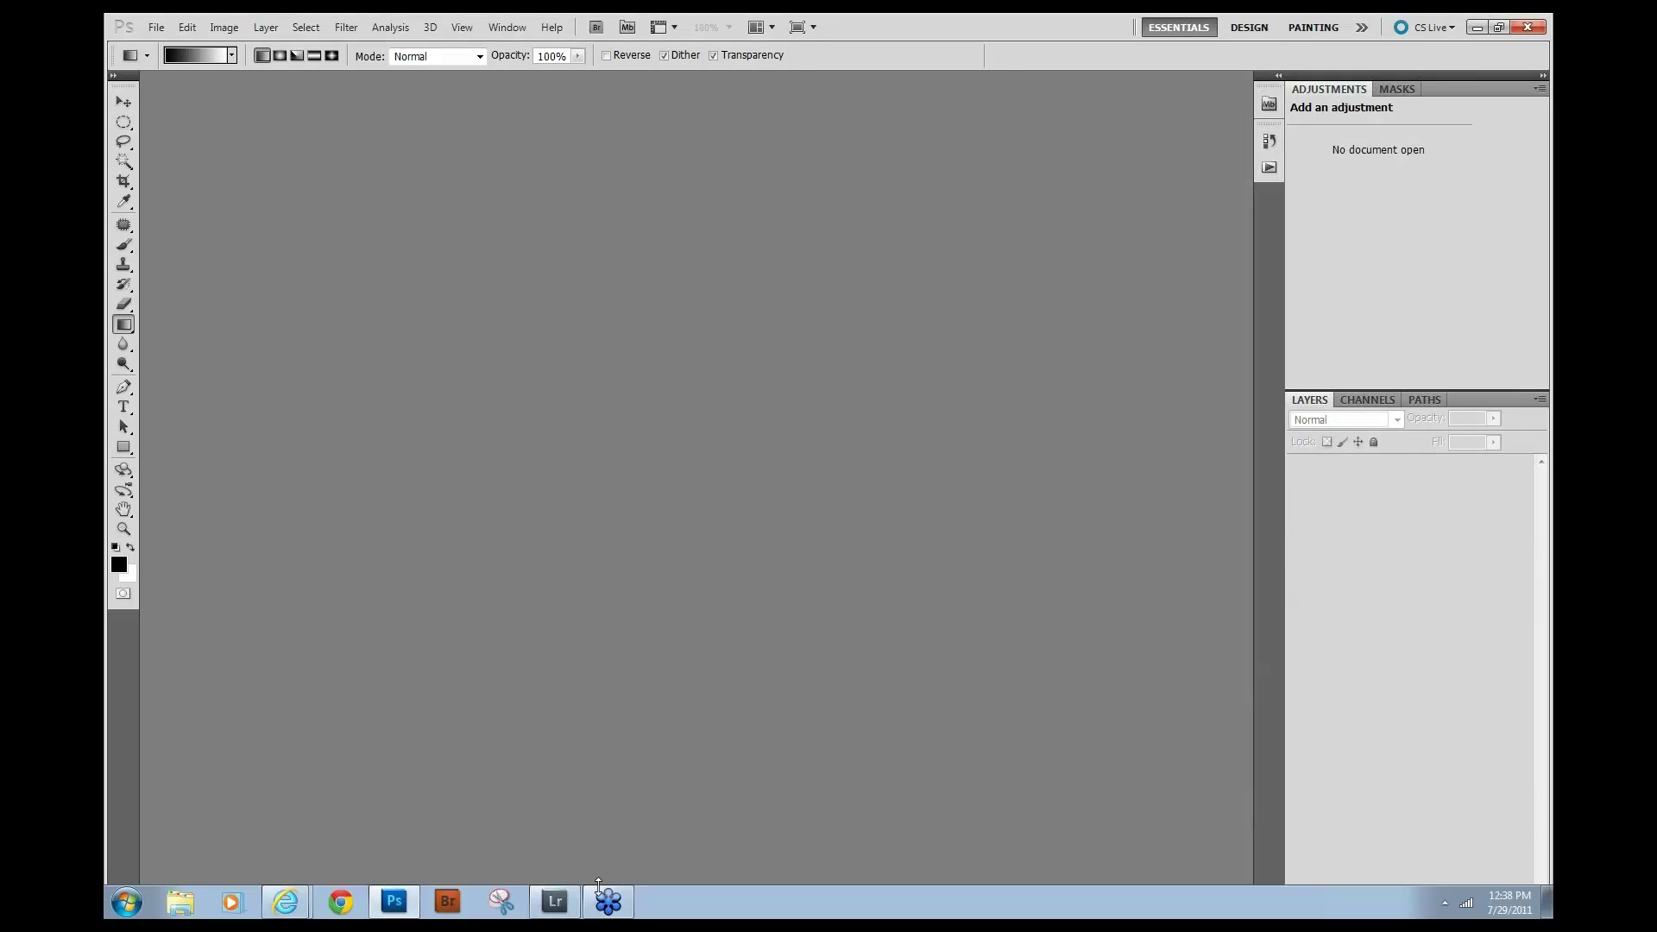
pyautogui.click(557, 903)
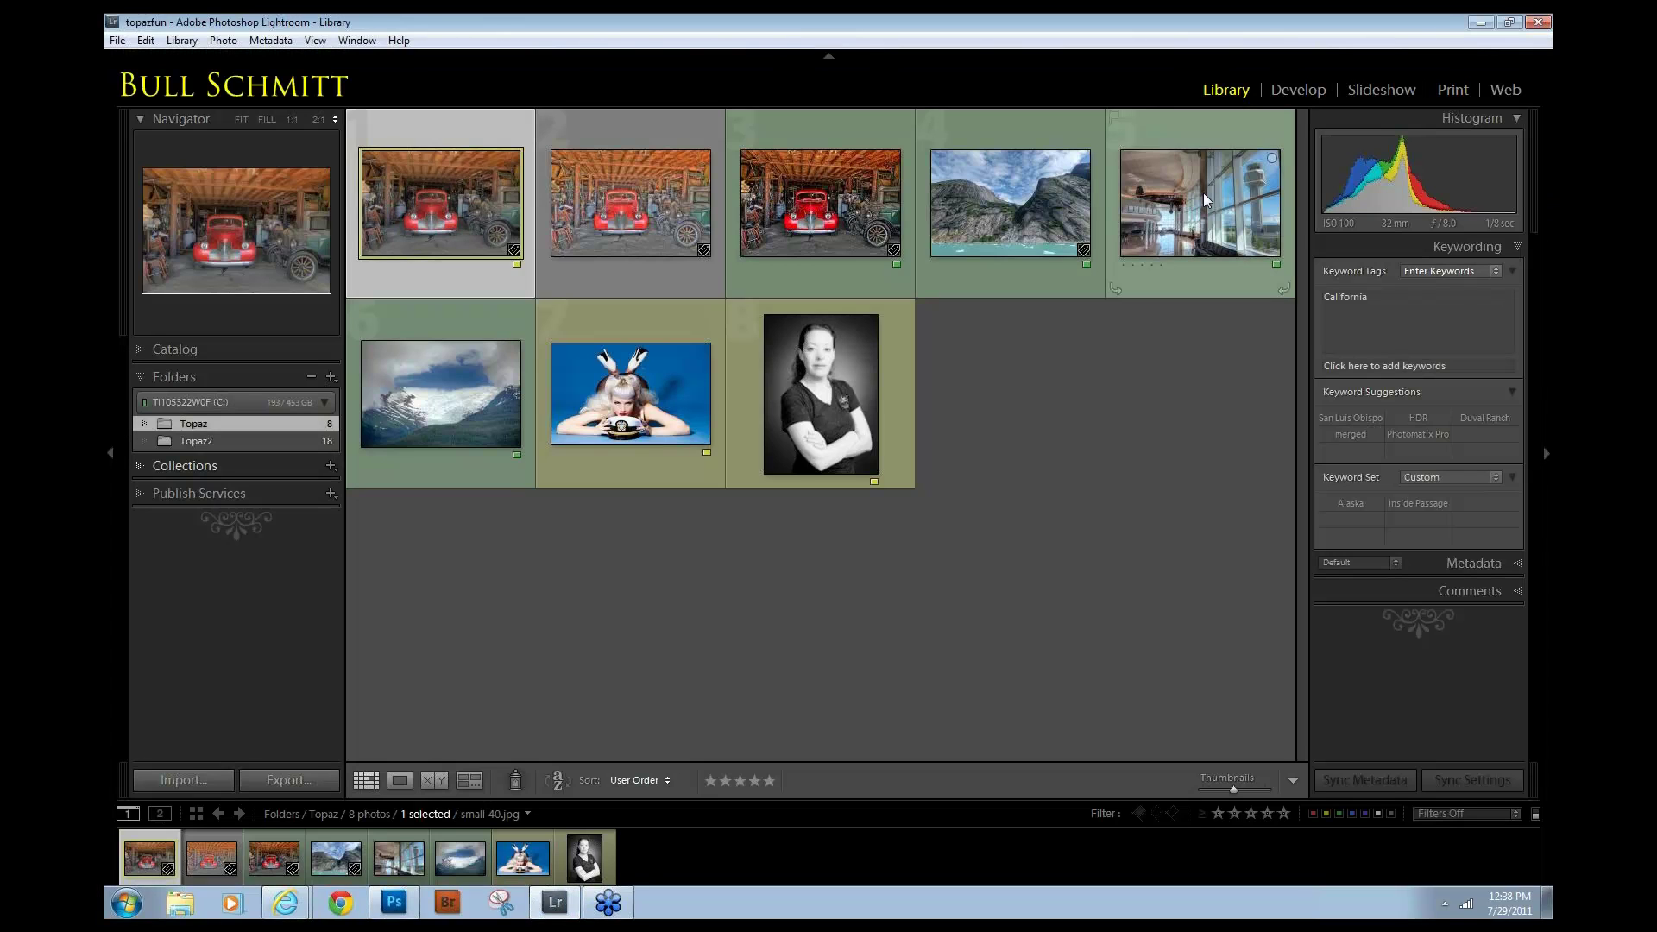
# - Send the airport terminal photo small-41.jpg to Adobe Photoshop CS5, choosing to edit the original
pyautogui.click(1205, 200)
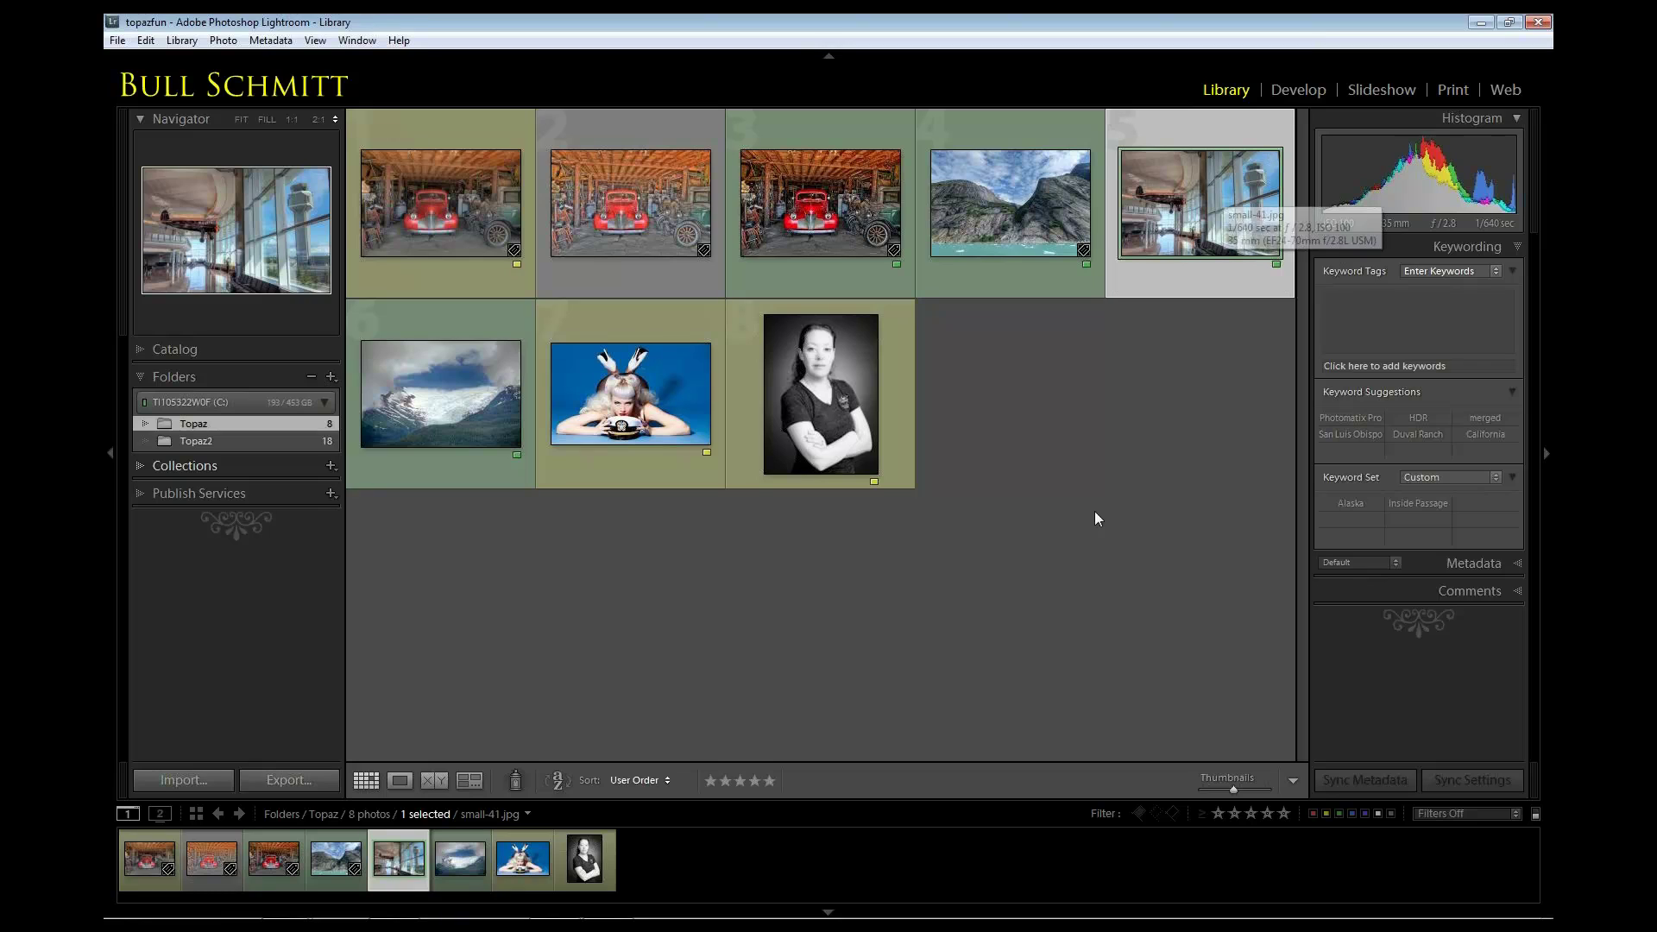
pyautogui.rightClick(1180, 196)
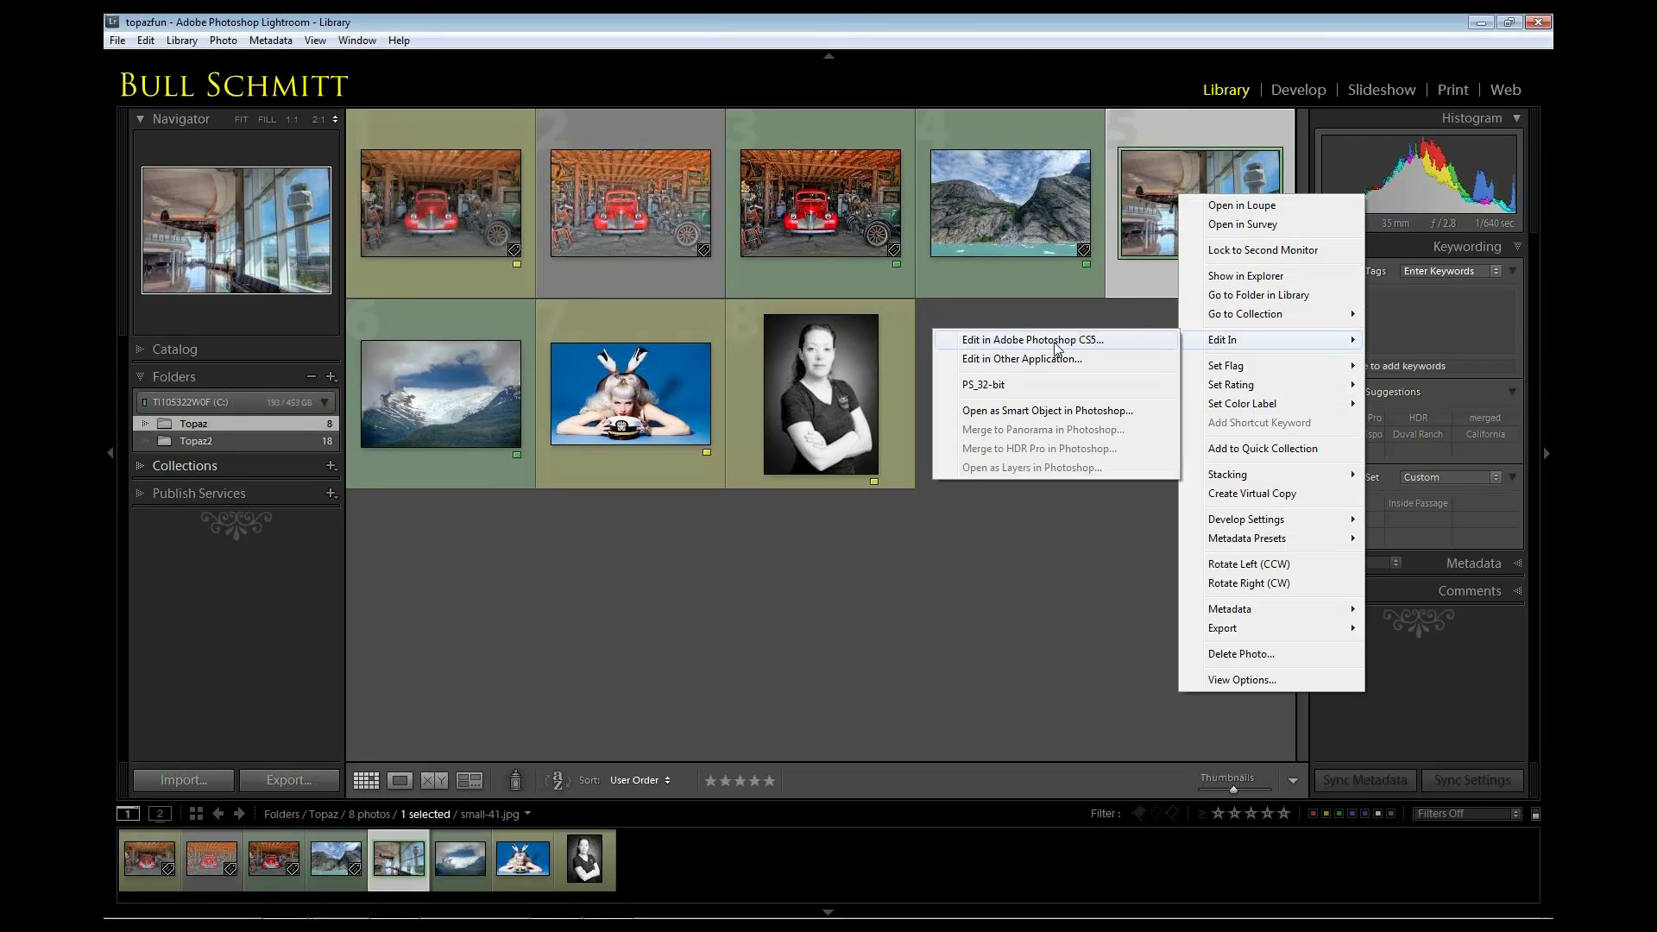
pyautogui.click(1066, 350)
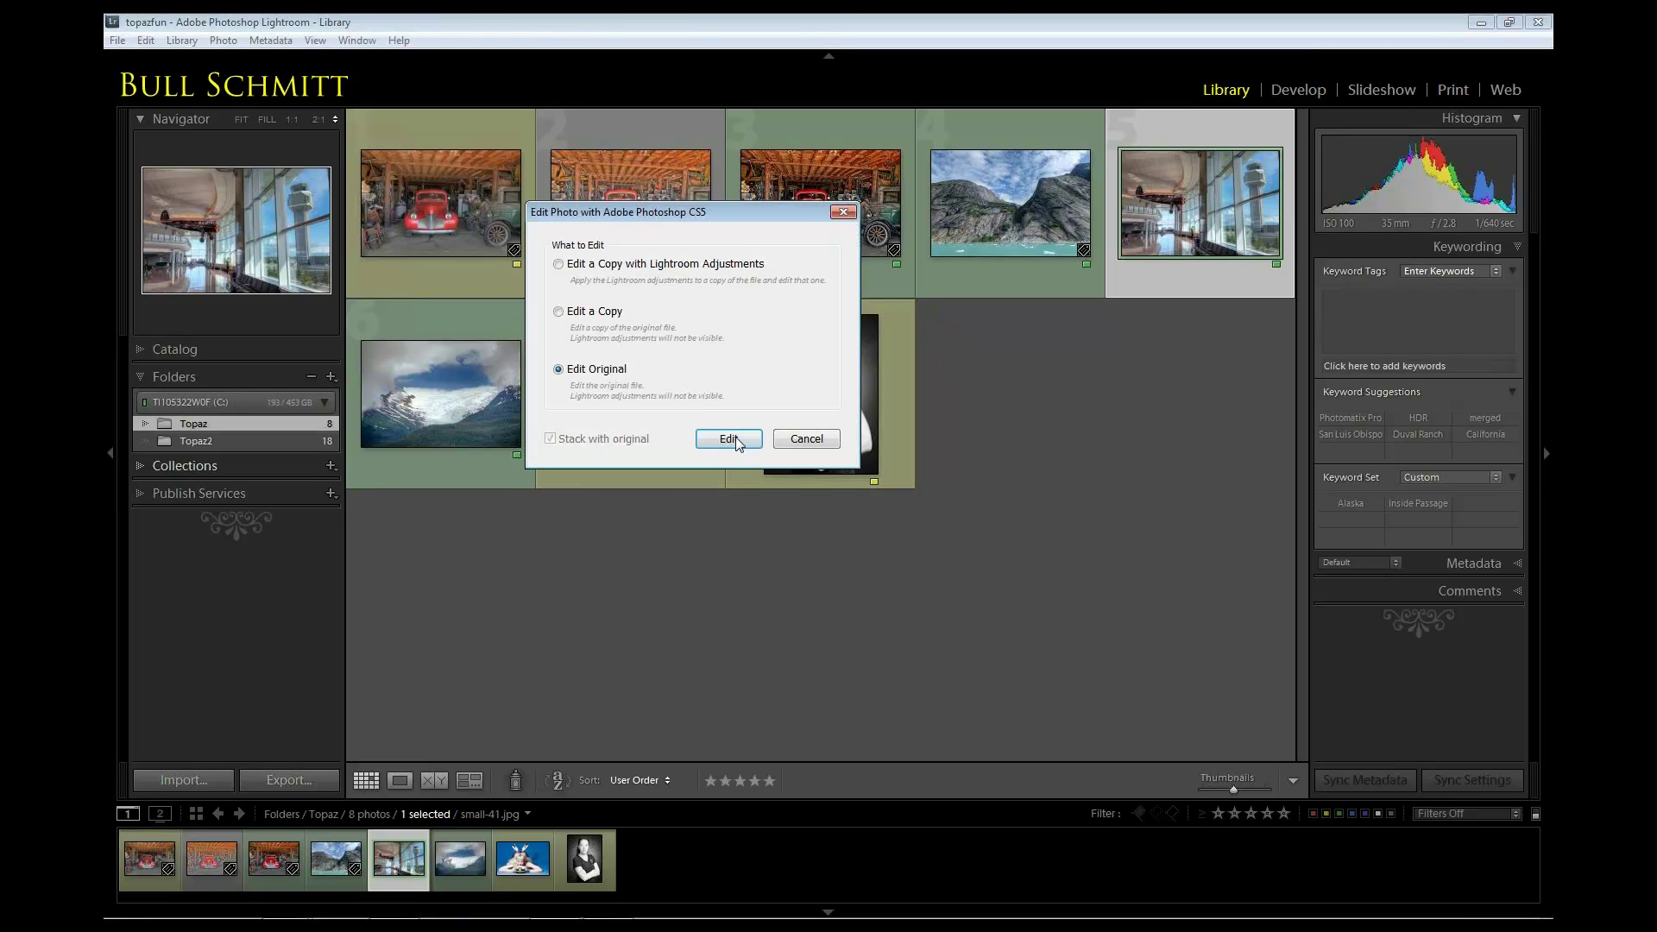
pyautogui.click(736, 442)
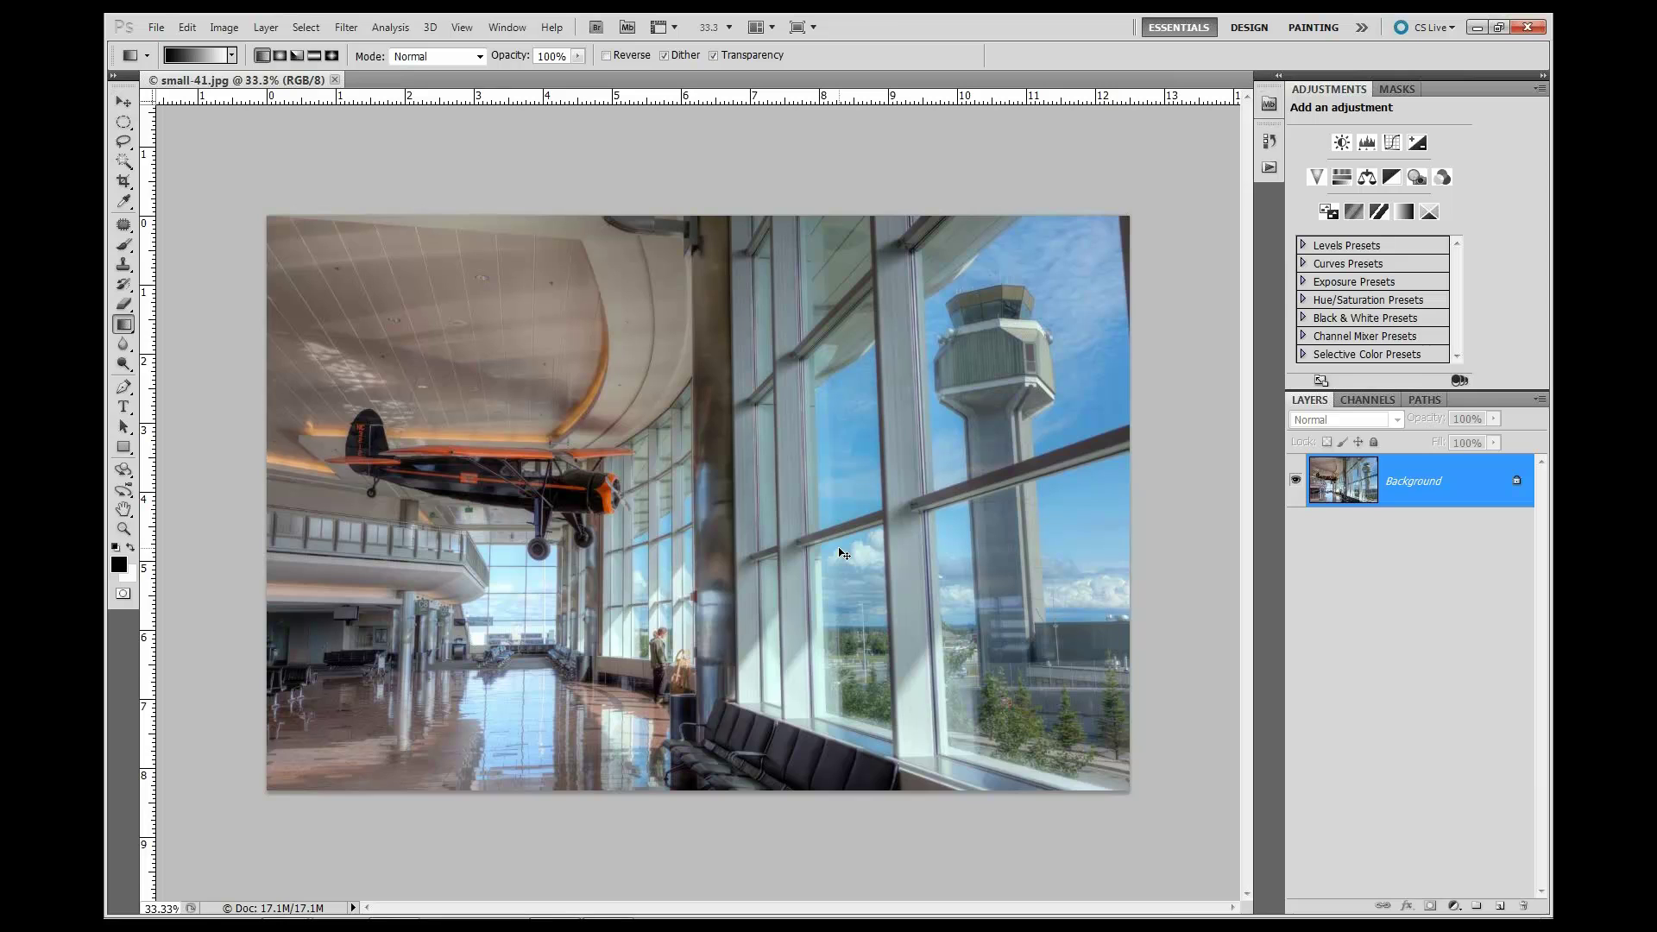
# - Duplicate the Background layer of the airport photo and rename the copy Topaz Crazy
pyautogui.hotkey('ctrl', '0')
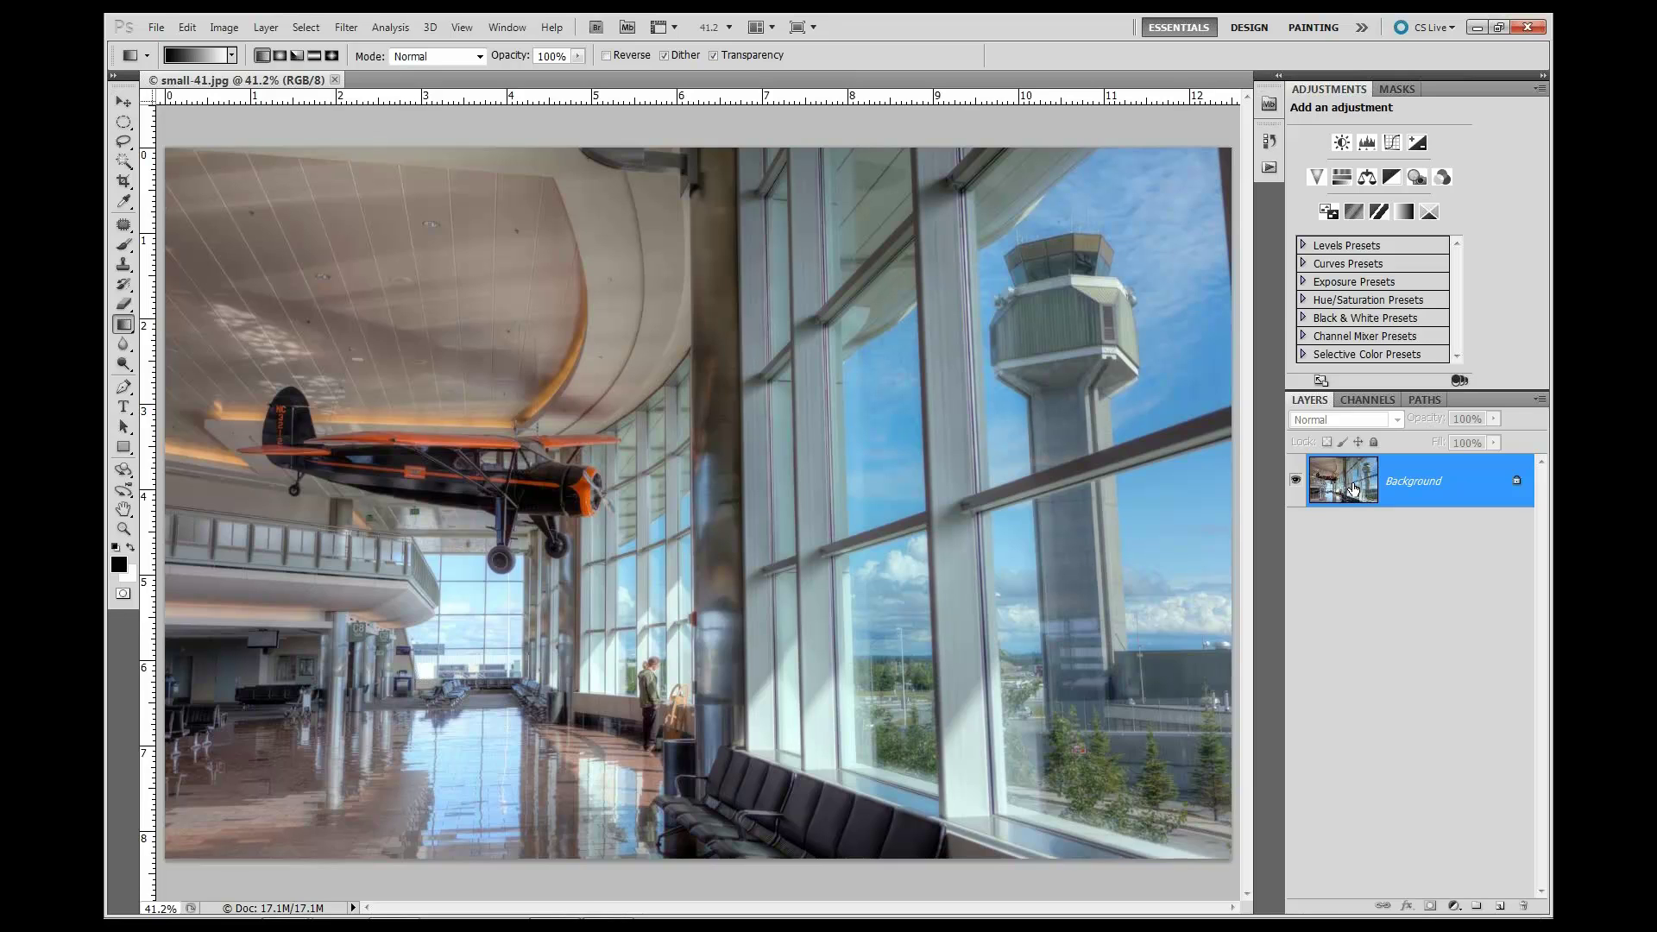
pyautogui.moveTo(1346, 485); pyautogui.dragTo(1497, 905)
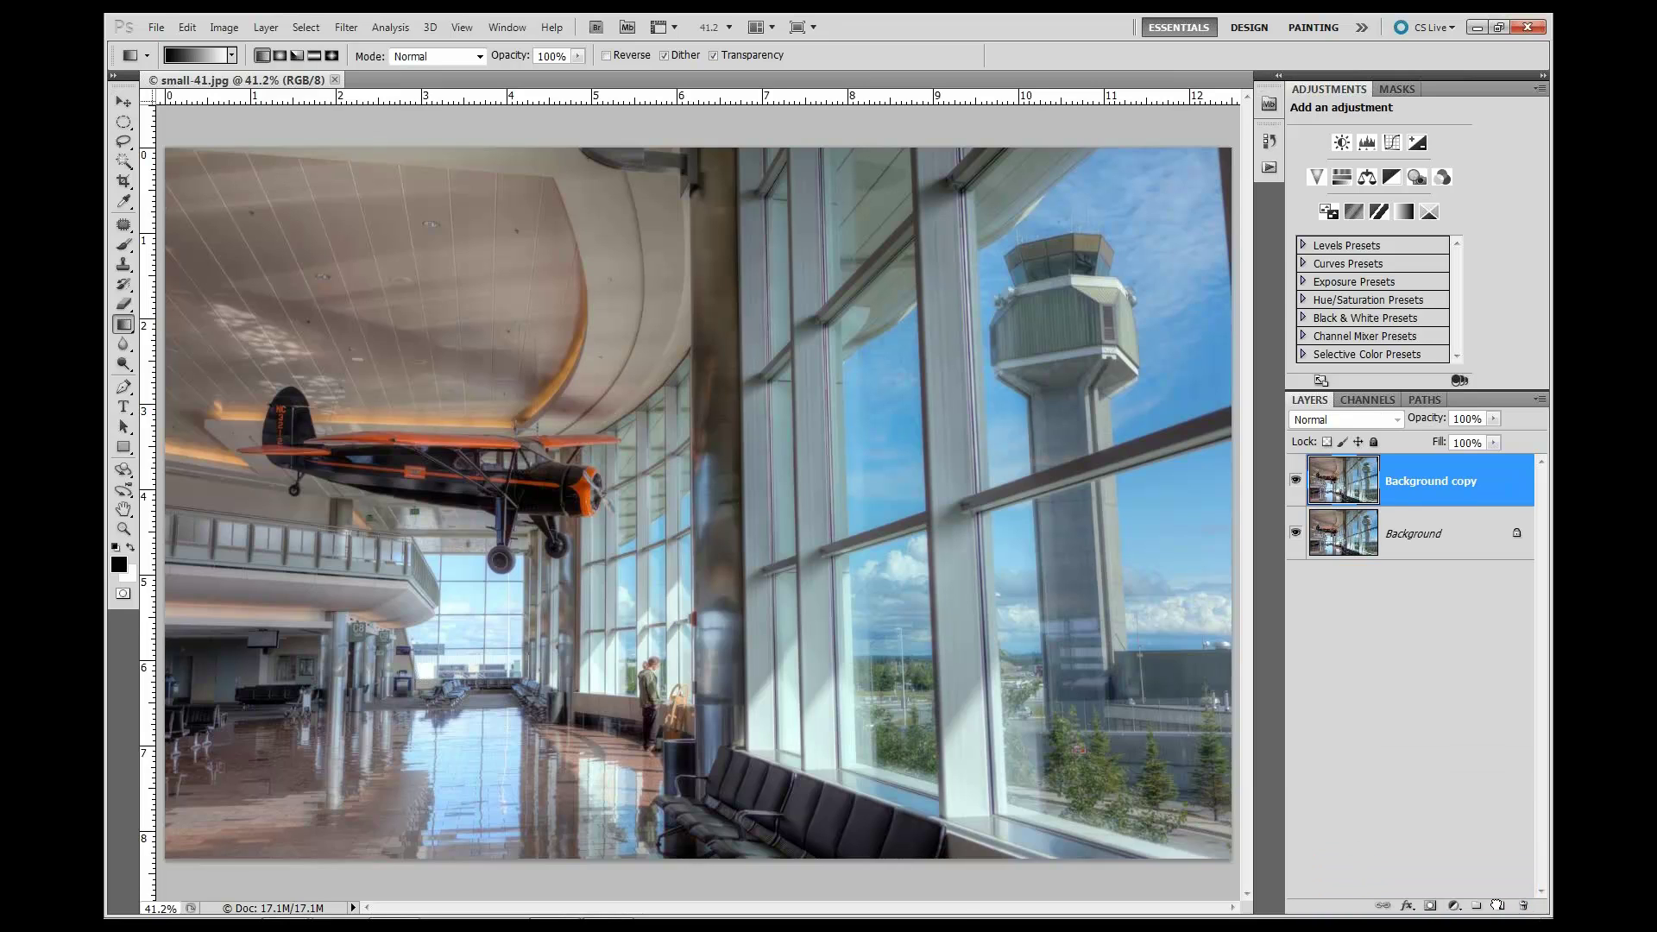
pyautogui.doubleClick(1414, 482)
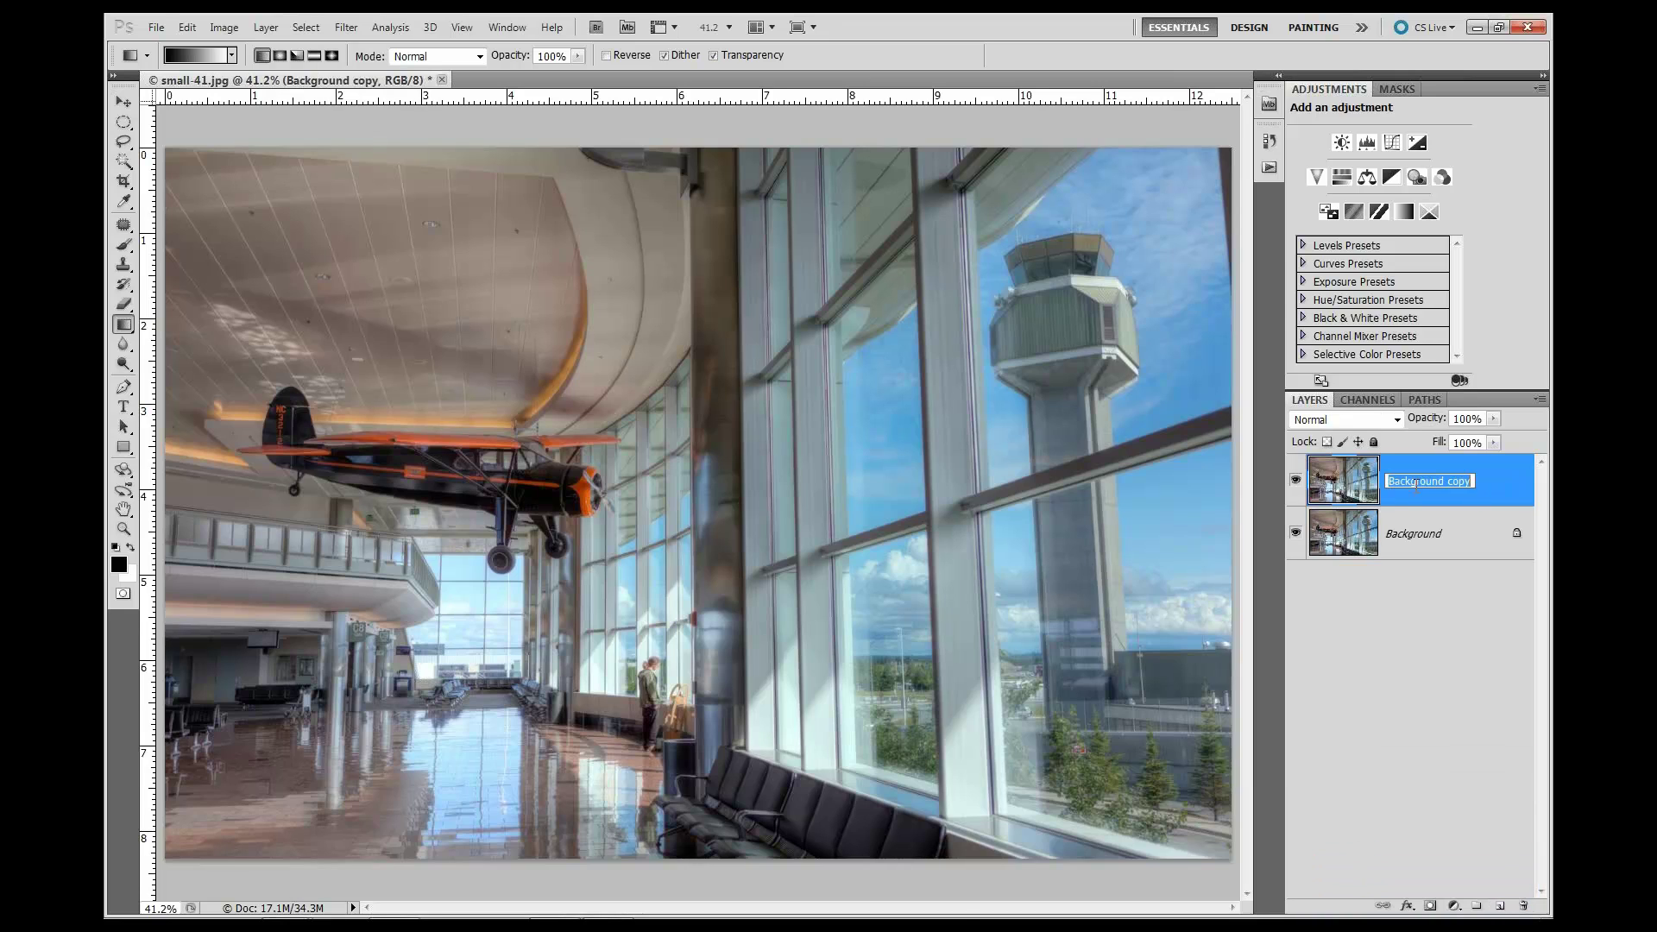
pyautogui.write('Topaz Crazy')
pyautogui.press('Return')
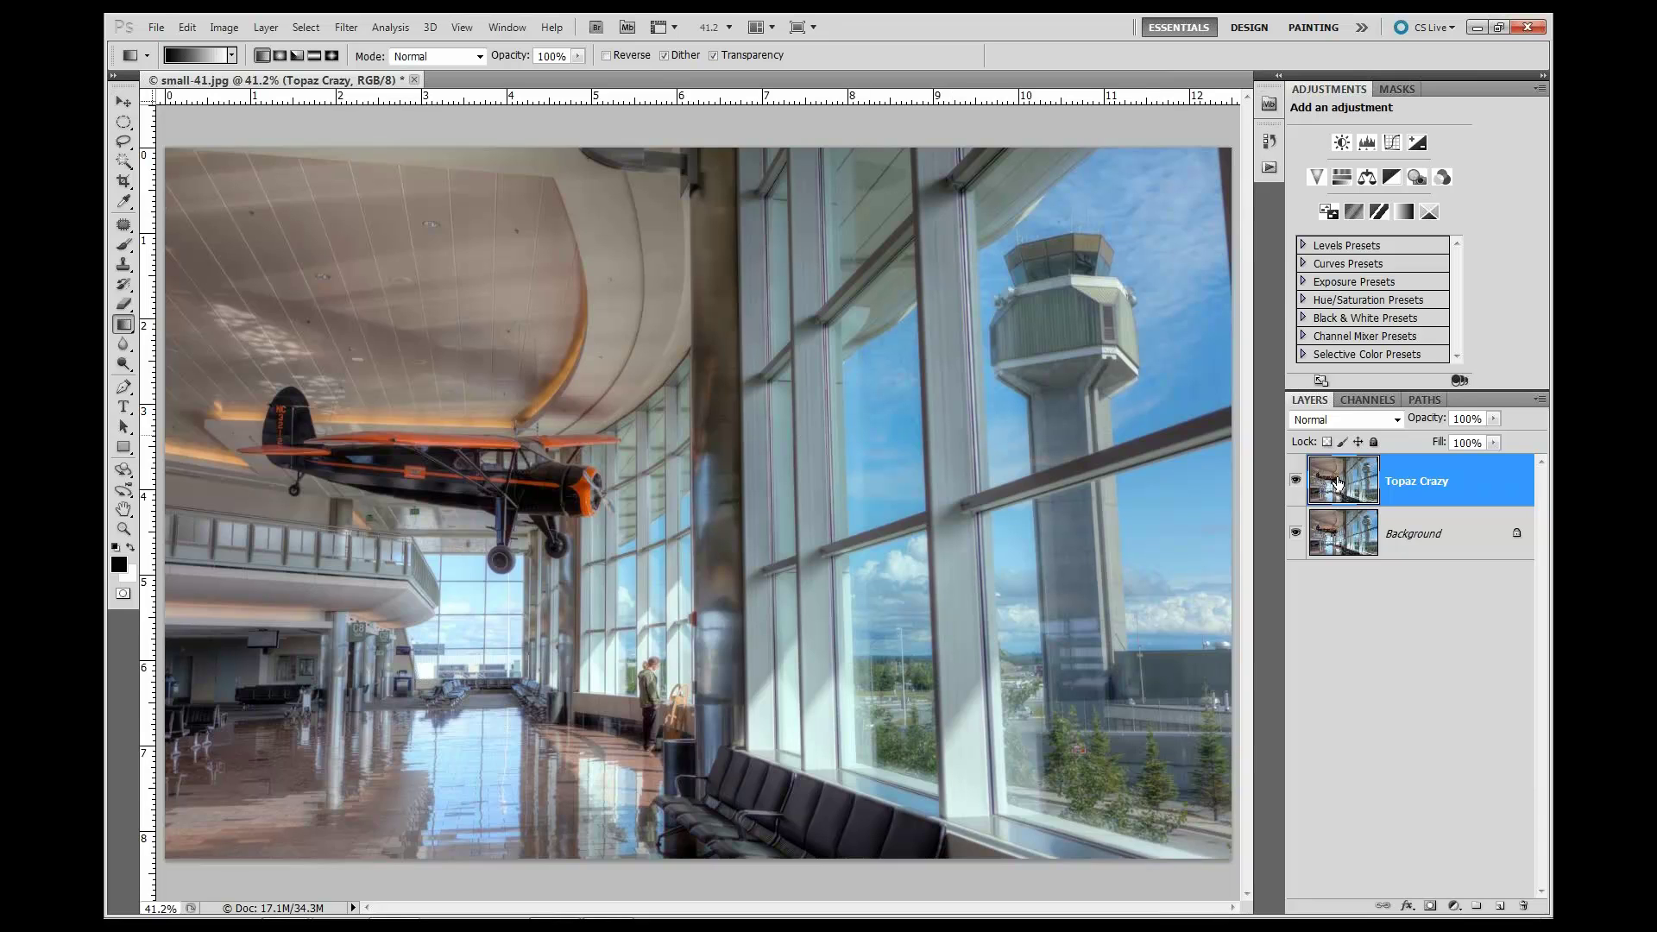
# - Apply Topaz Adjust 4 with the HDR - Sketch preset to the Topaz Crazy layer and set its blend mode to Soft Light
pyautogui.click(352, 27)
pyautogui.moveTo(447, 420)
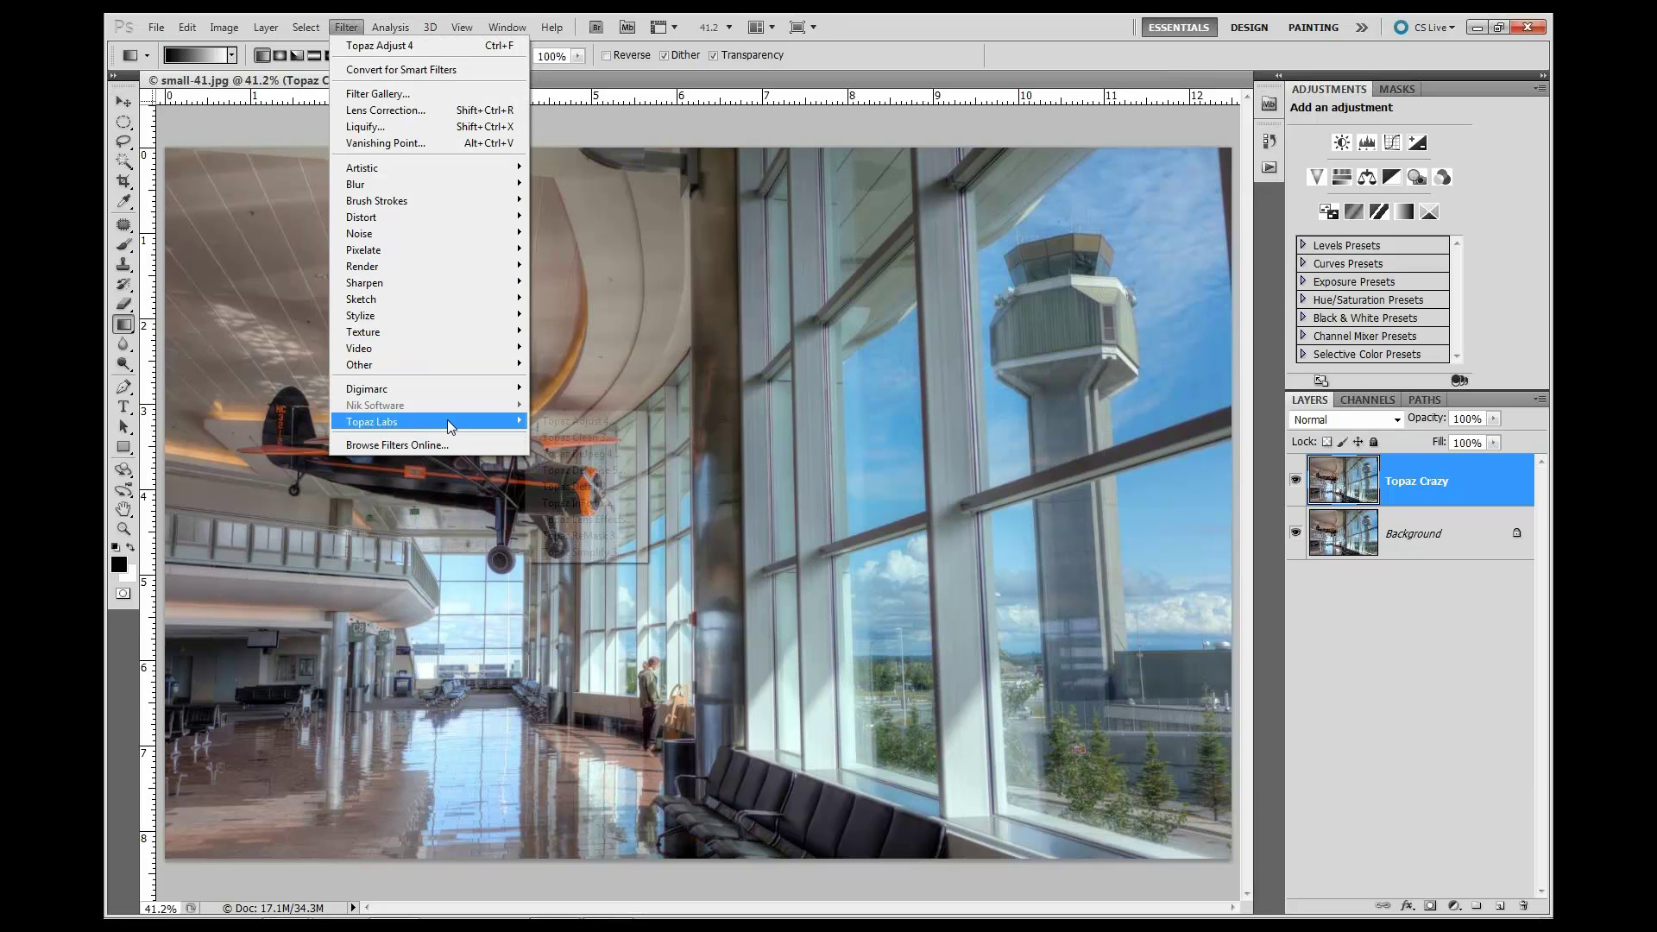
pyautogui.click(586, 429)
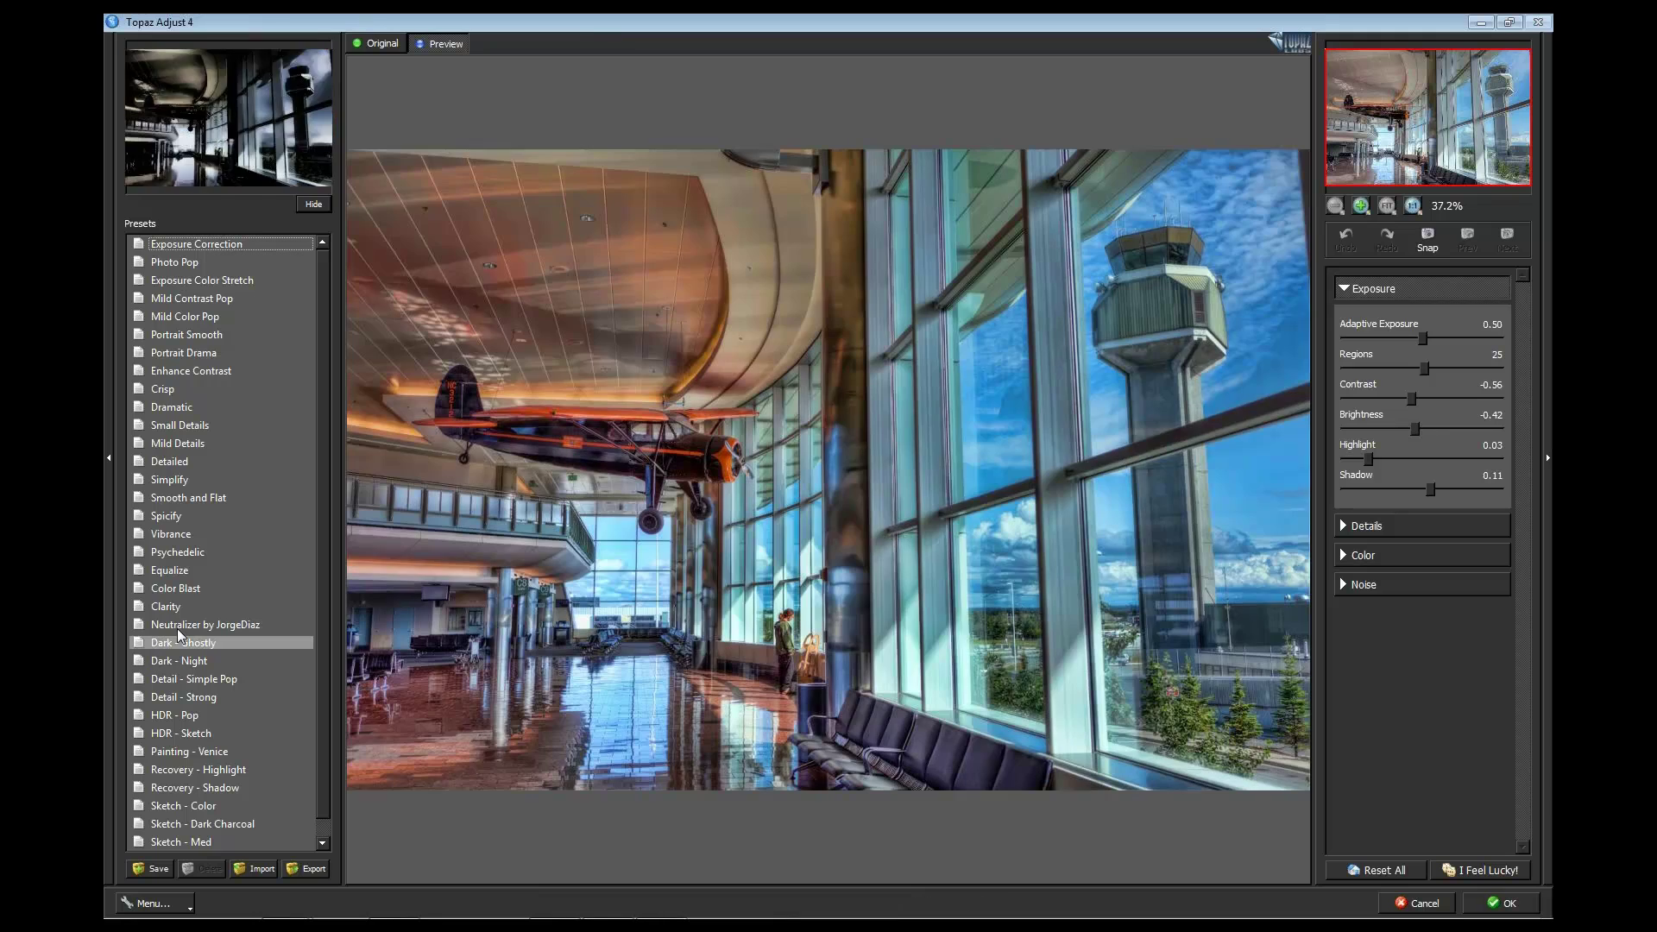
pyautogui.click(184, 736)
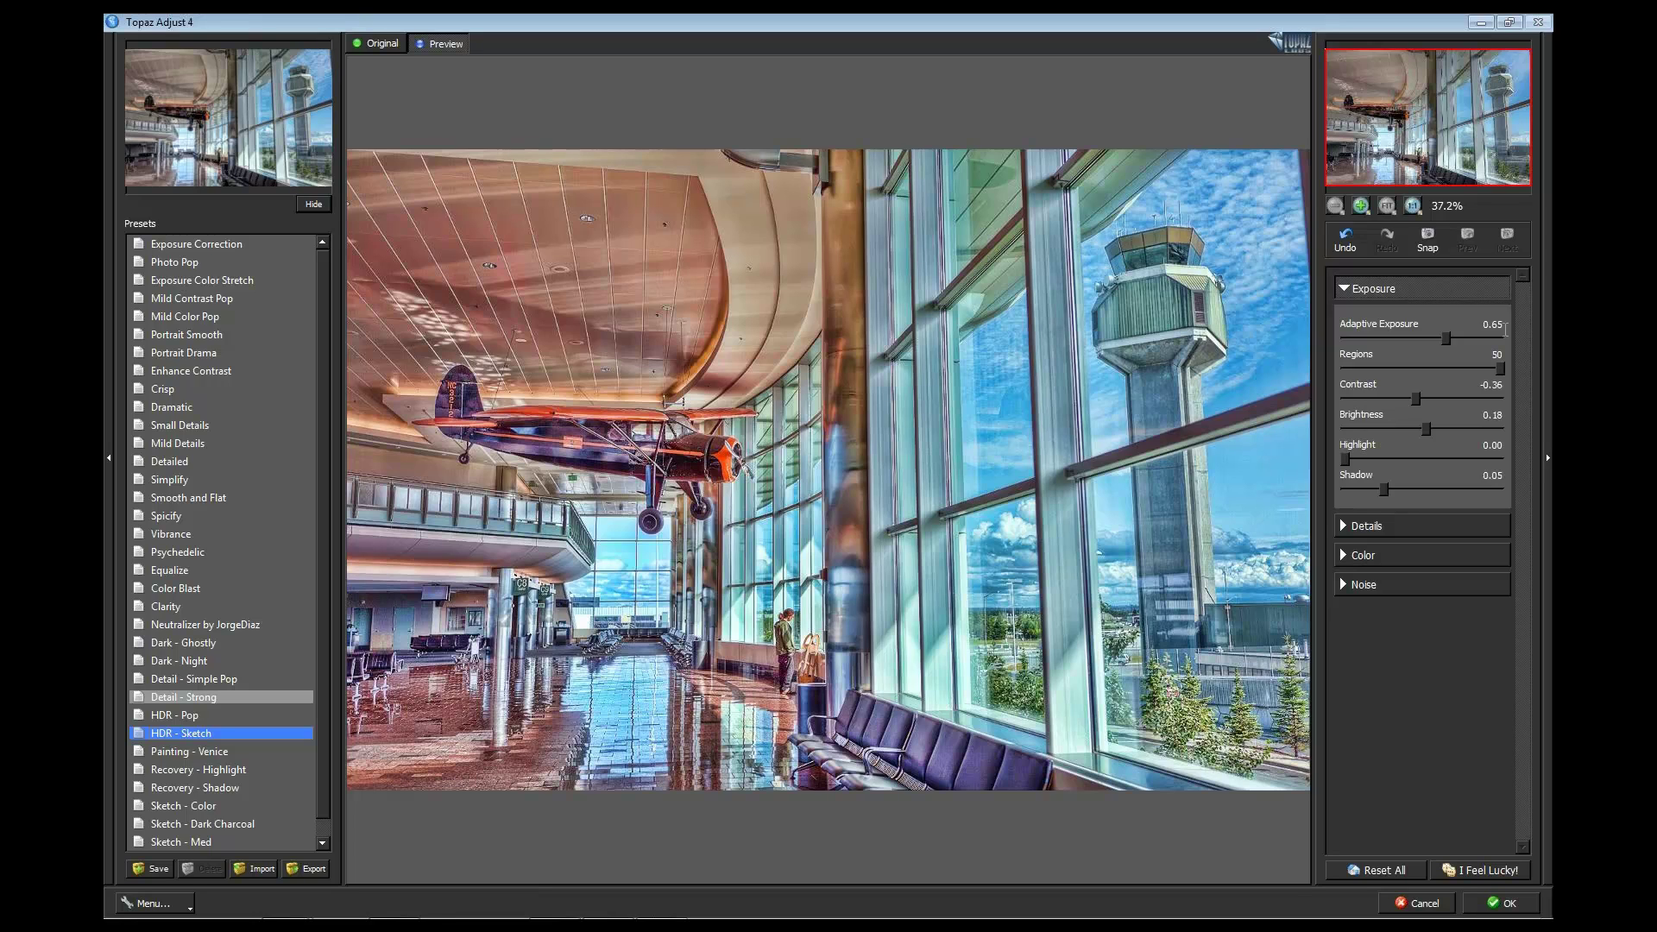
pyautogui.click(1356, 290)
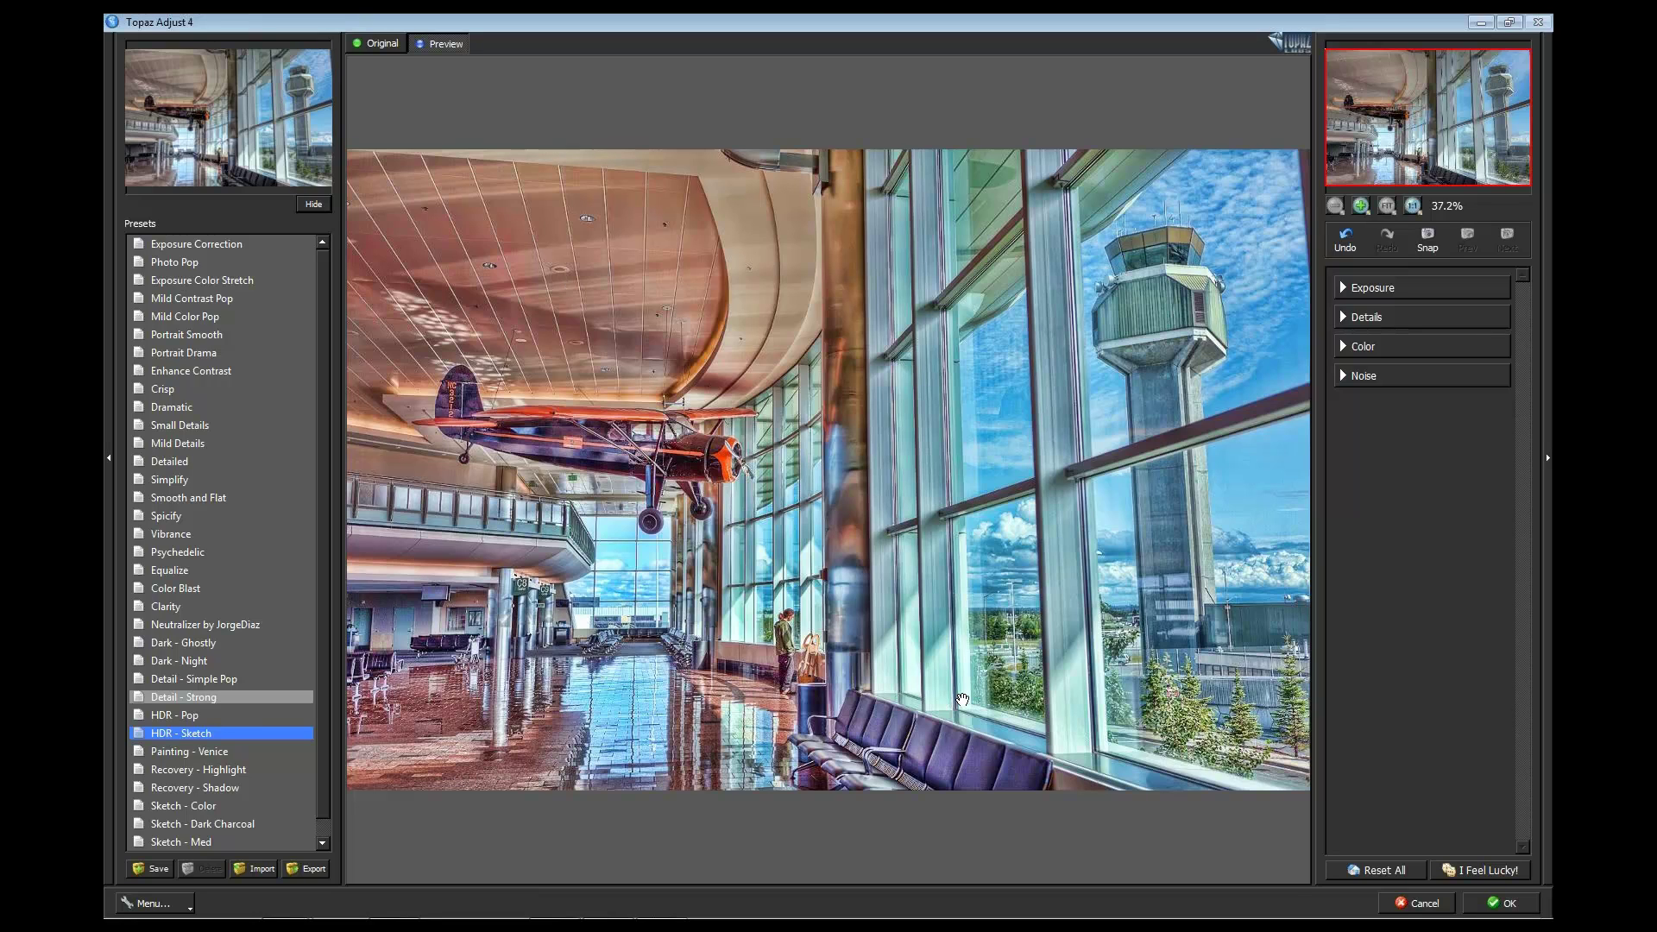
pyautogui.click(1485, 904)
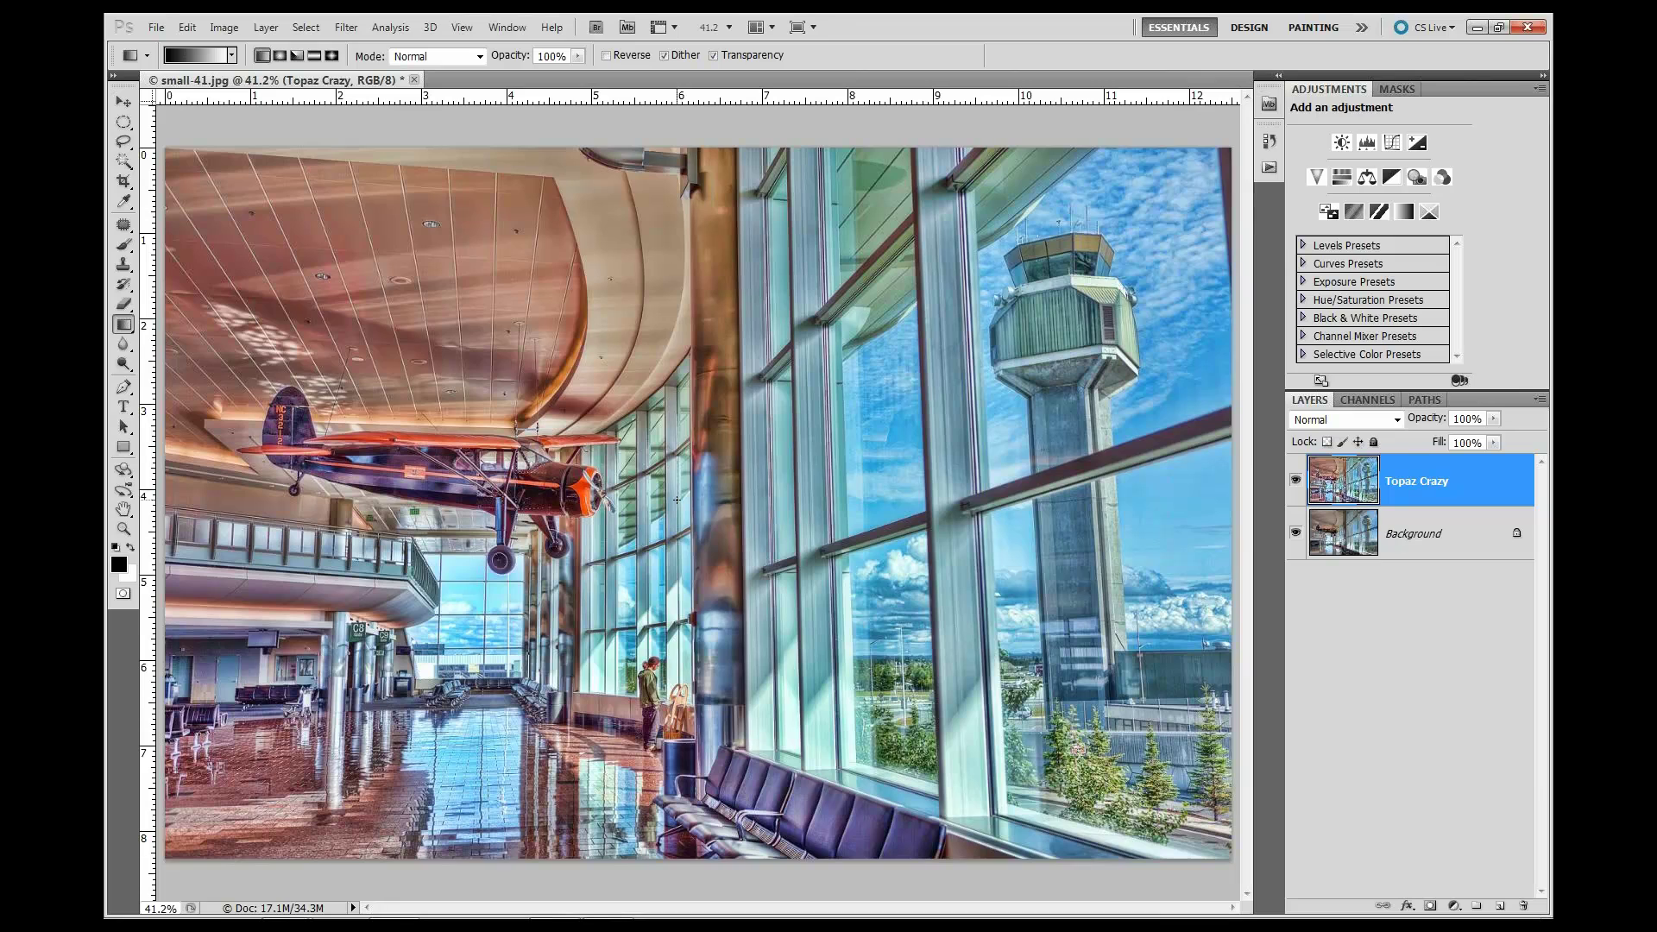
pyautogui.click(1399, 420)
pyautogui.click(1350, 659)
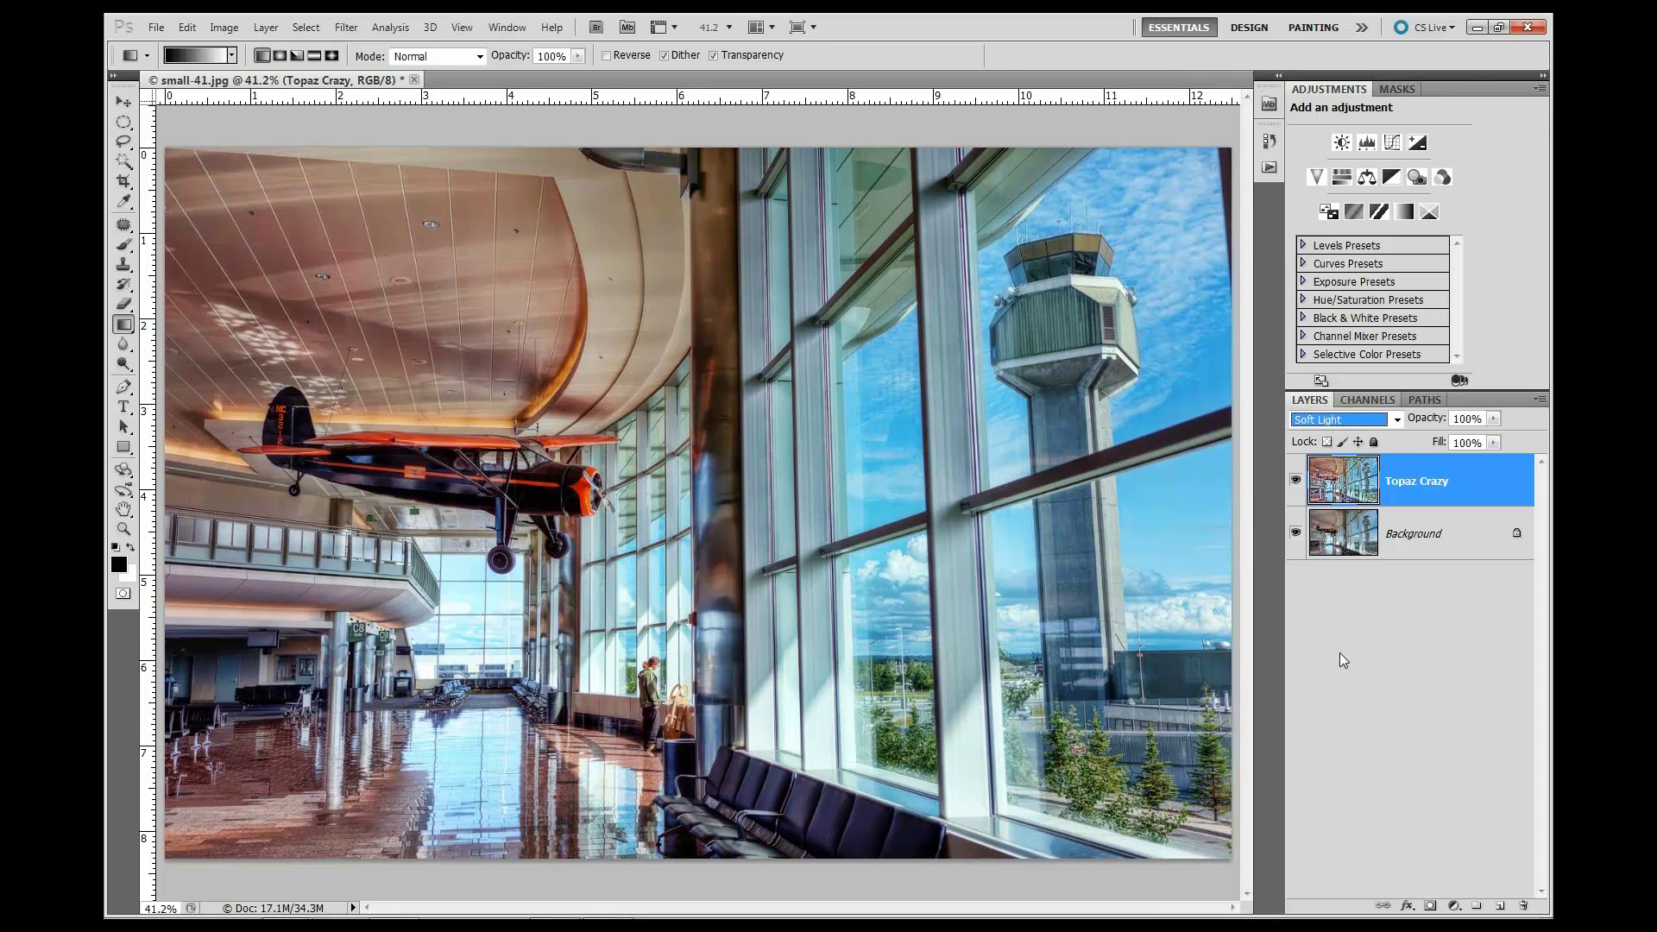
# - Compare the airport photo with and without the Topaz Crazy layer, leaving that layer hidden
pyautogui.click(1301, 485)
pyautogui.click(1300, 484)
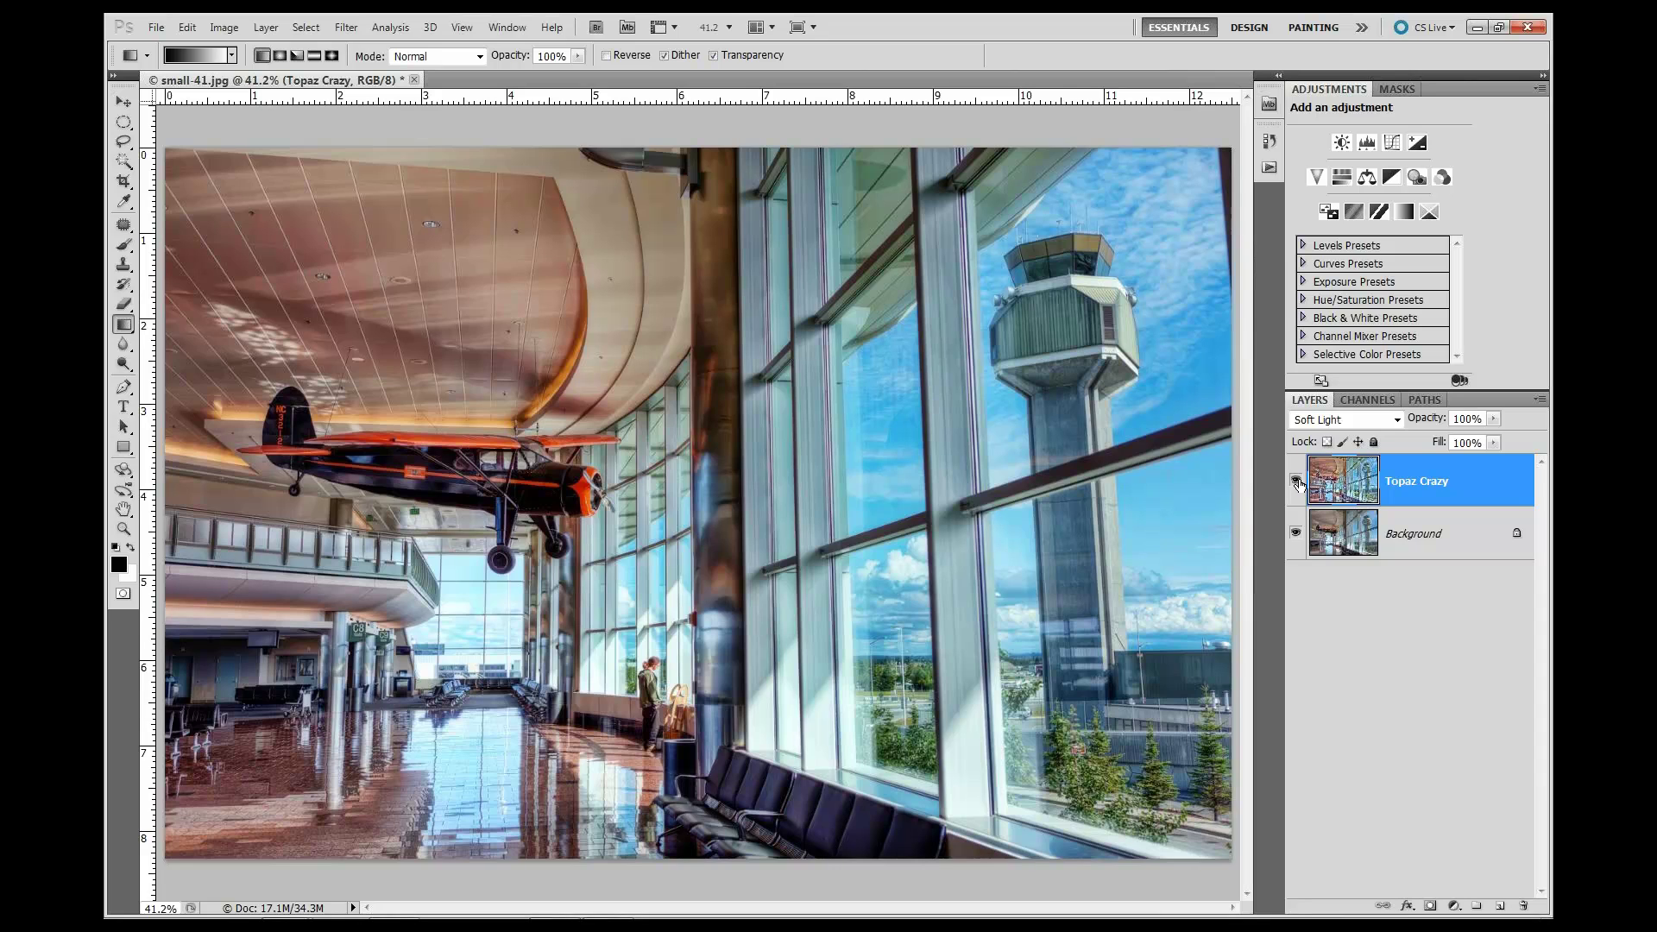
pyautogui.click(1296, 482)
# - Duplicate the Background layer of the airport photo and rename the copy Topaz Sky
pyautogui.click(1357, 533)
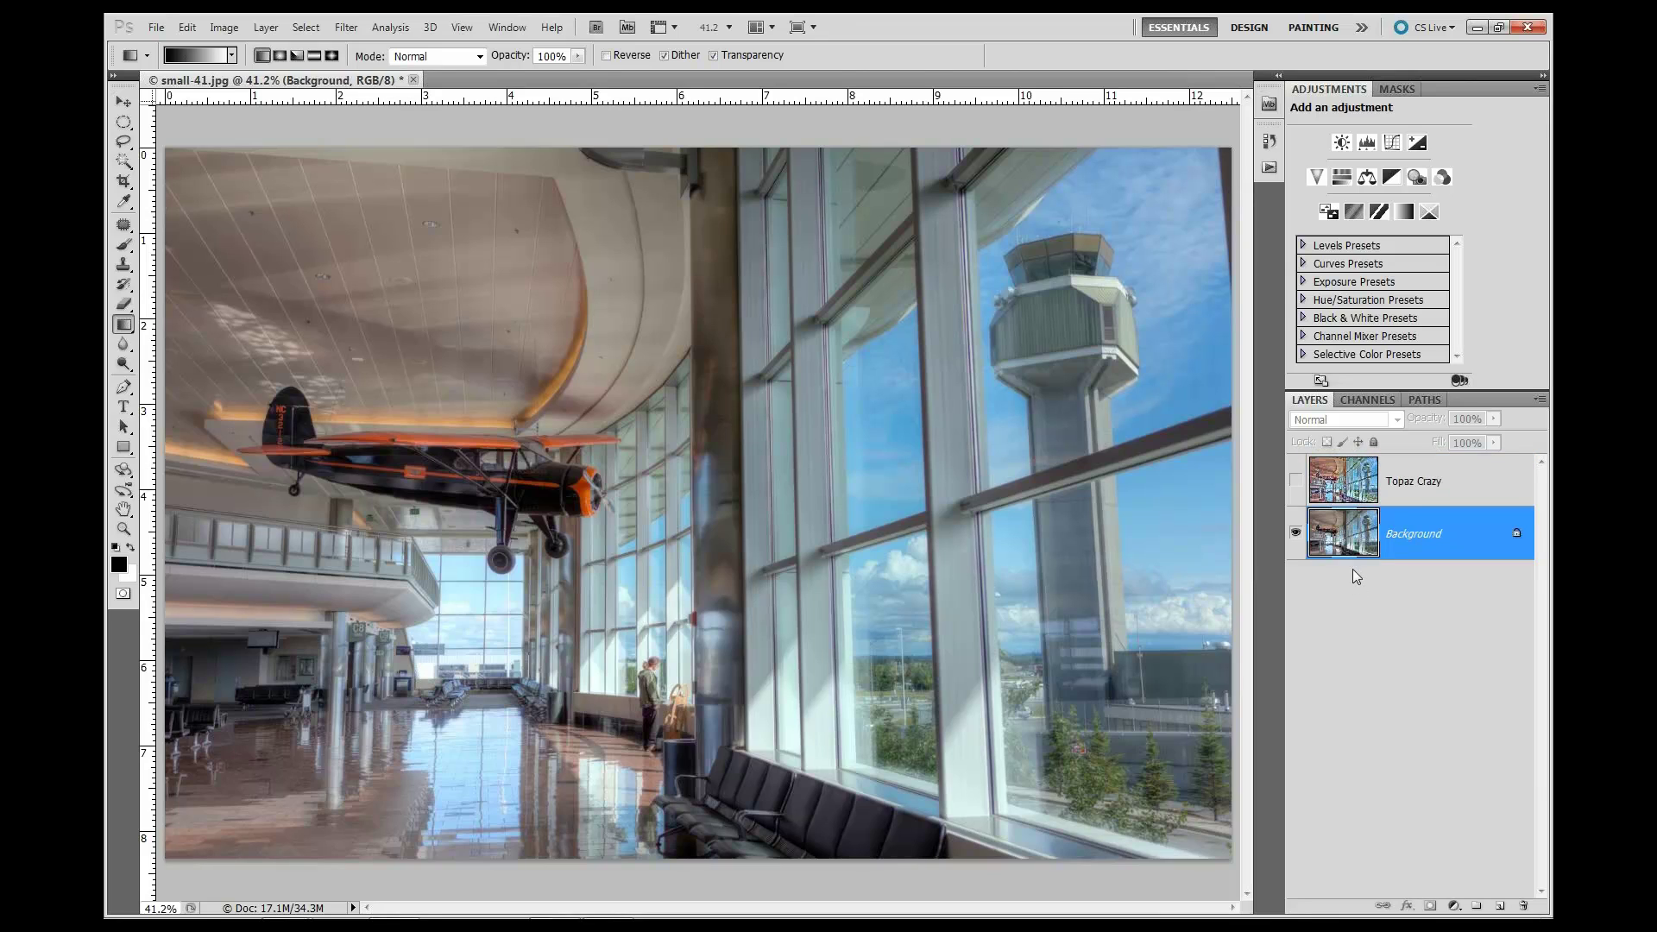
pyautogui.moveTo(1330, 549); pyautogui.dragTo(1502, 904)
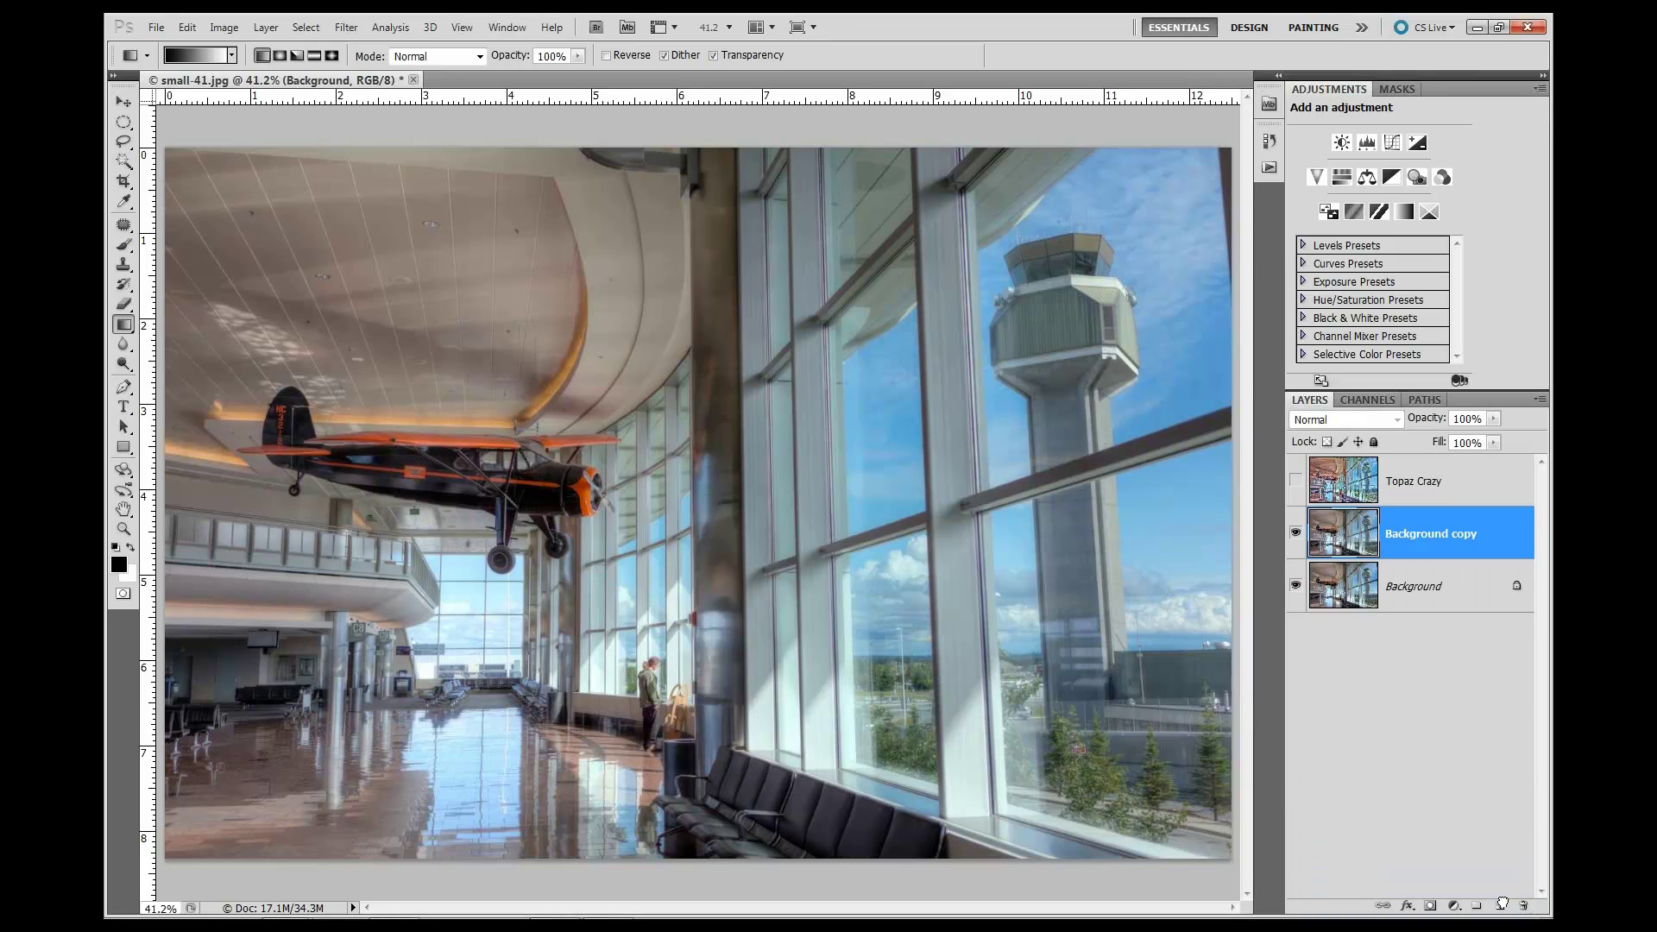
pyautogui.doubleClick(1402, 534)
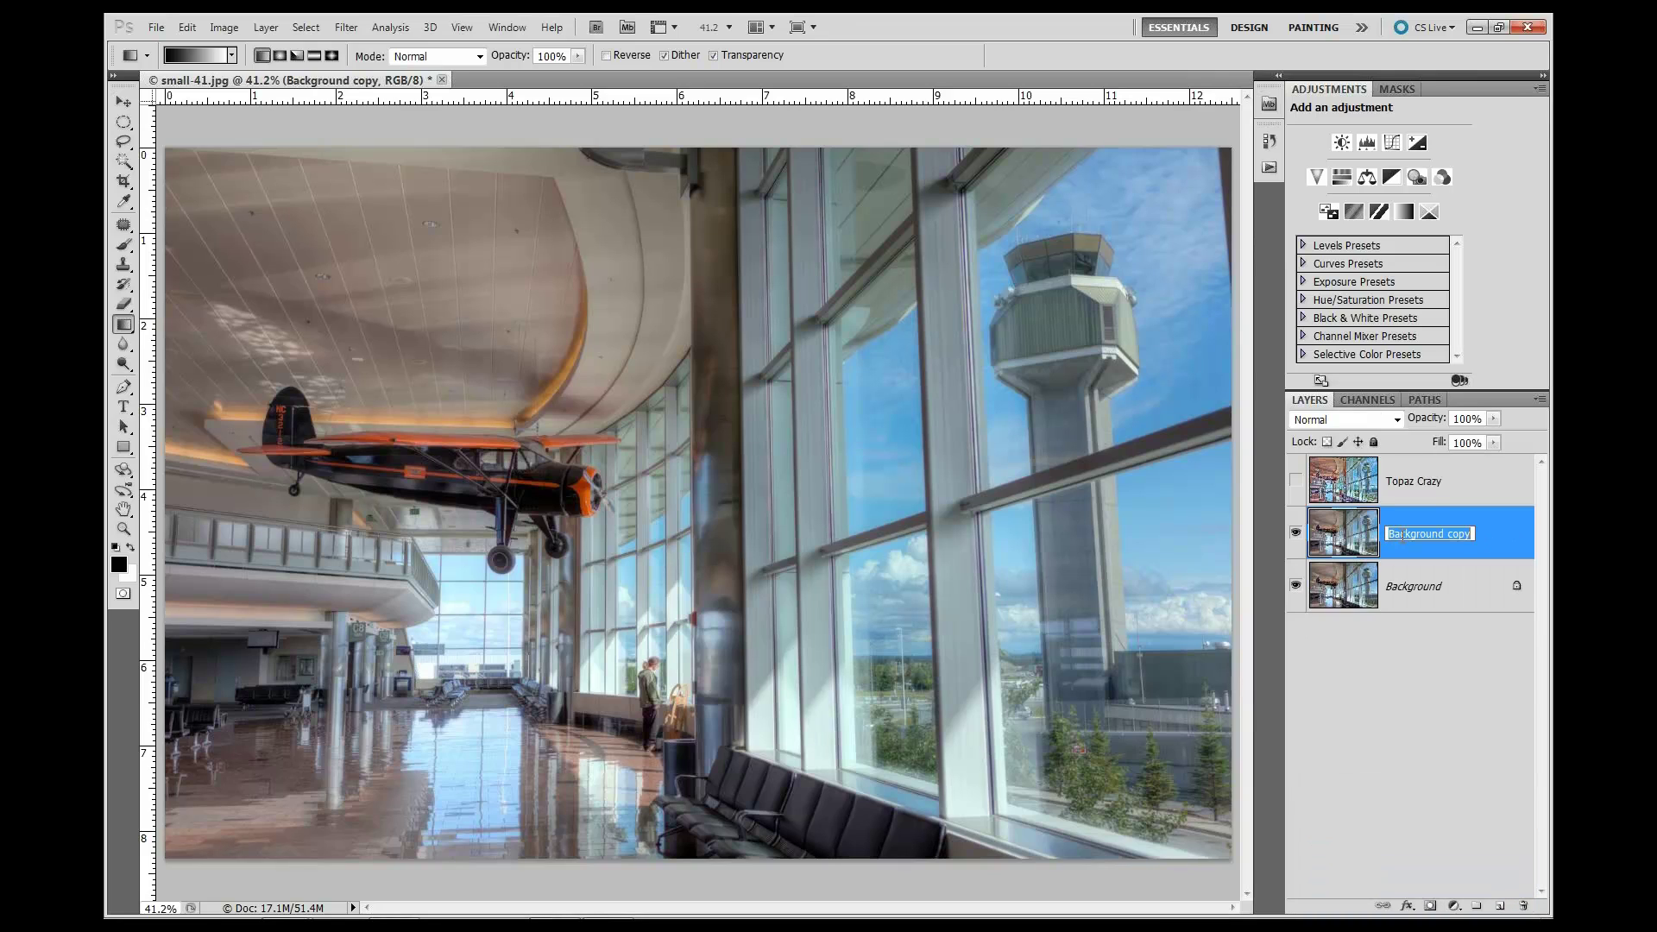
pyautogui.write('Topaz Sky')
pyautogui.click(1357, 540)
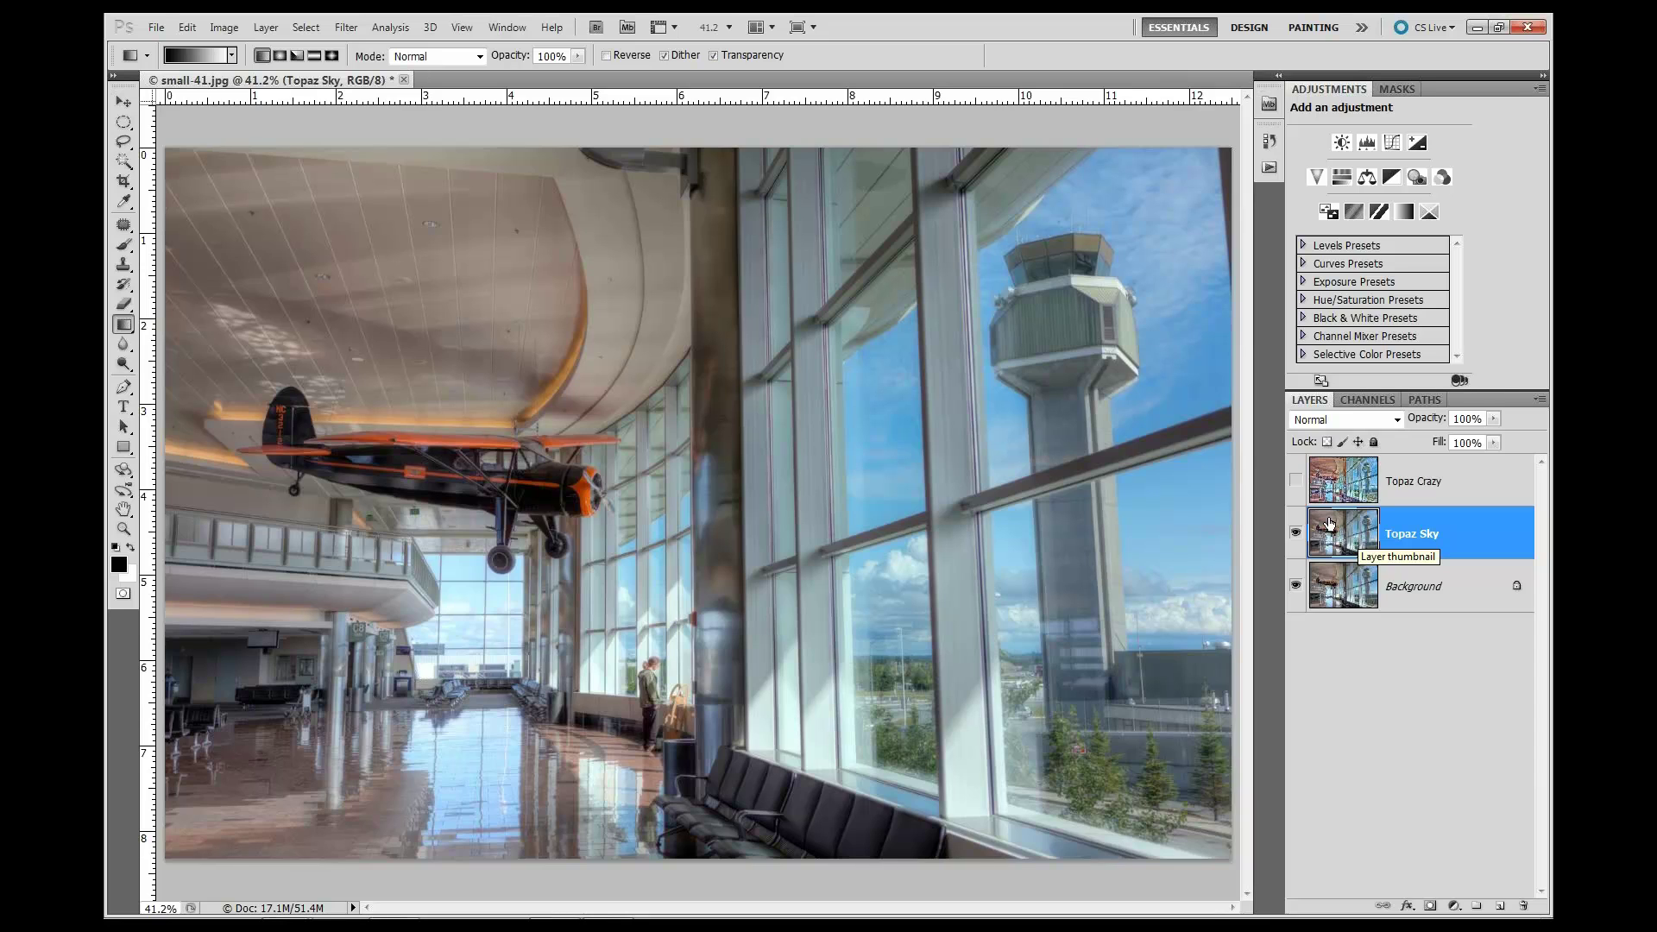
# - Apply Topaz Adjust 4 to the Topaz Sky layer, trying the Simplify preset before settling on Portrait Smooth
pyautogui.click(364, 31)
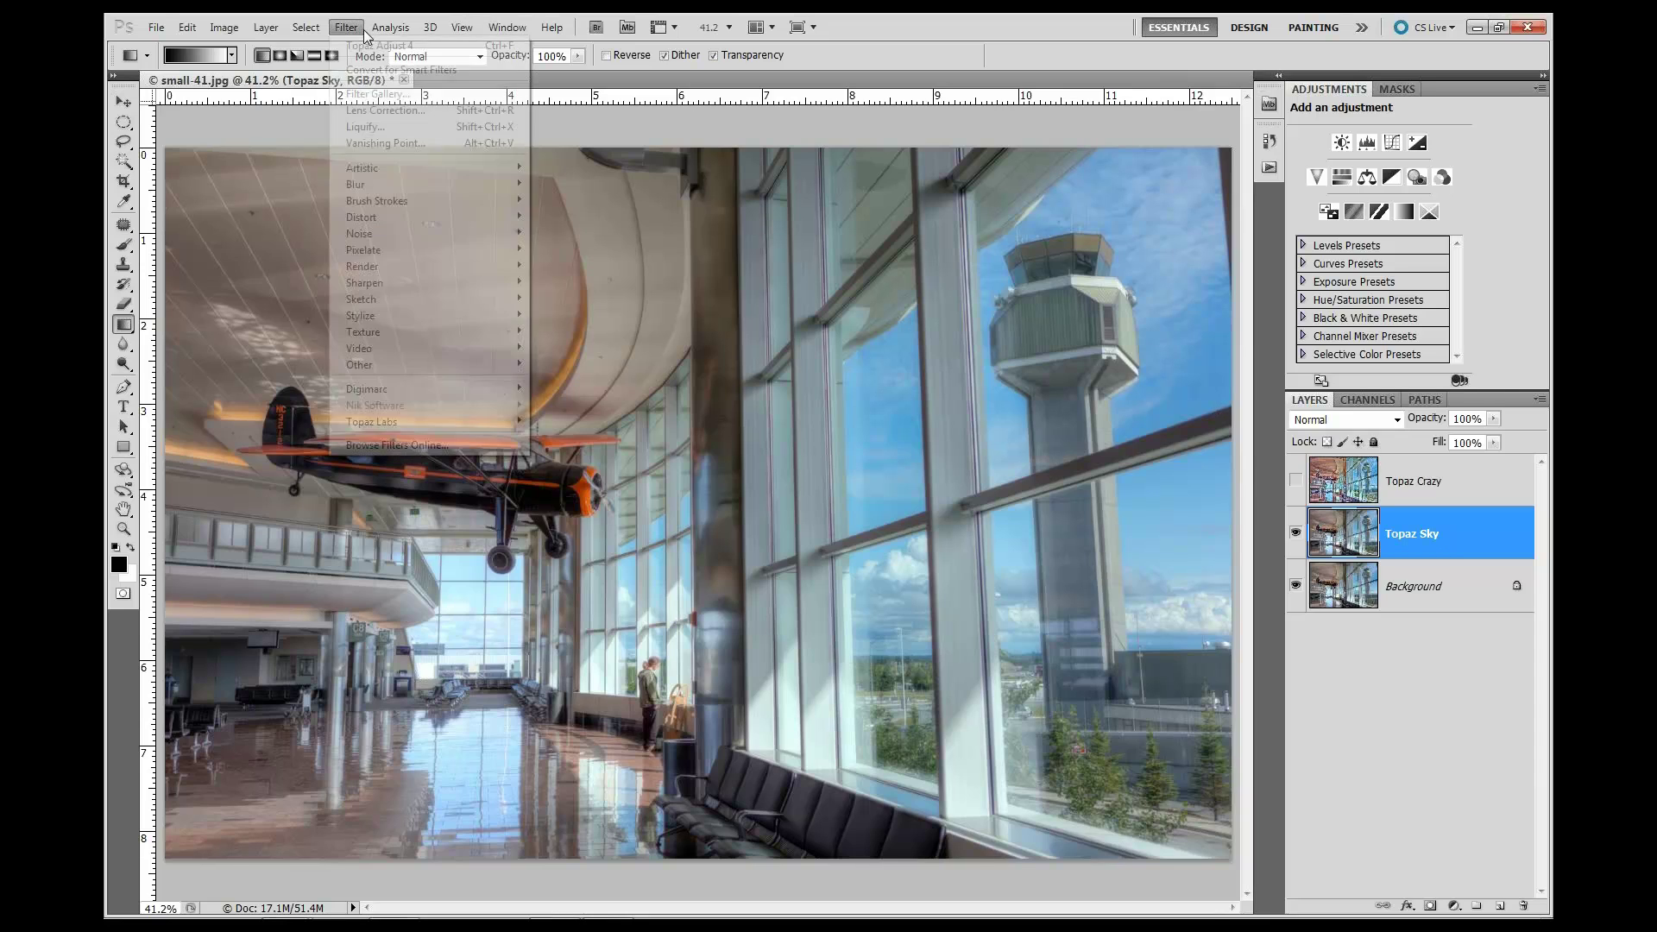
pyautogui.moveTo(433, 419)
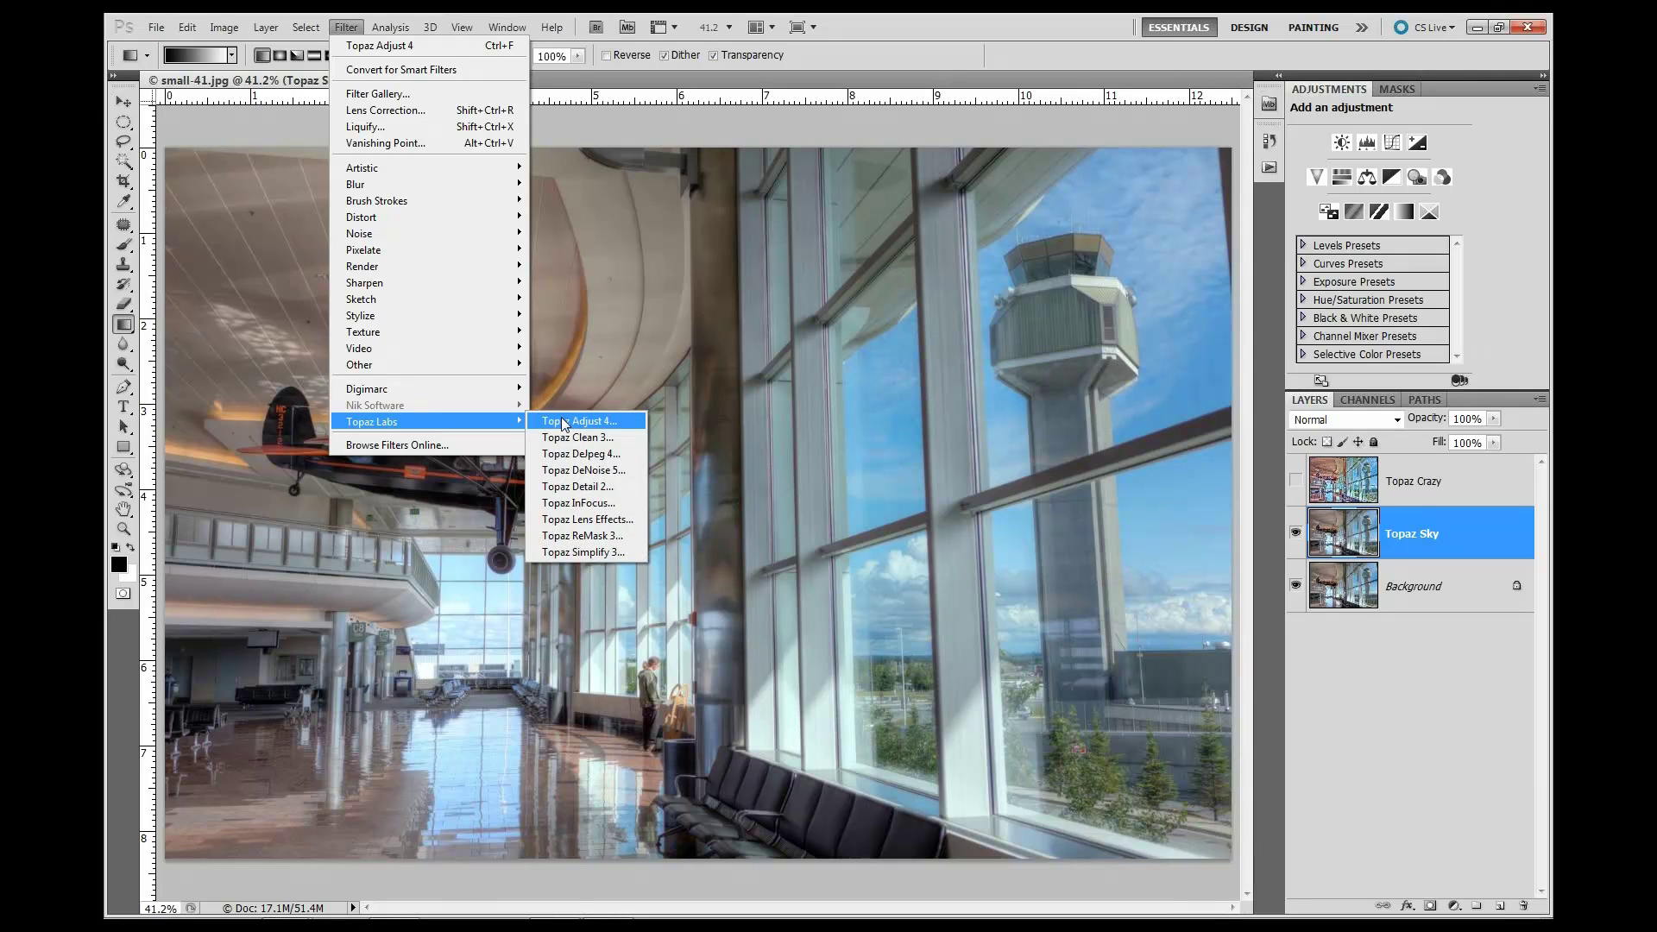
pyautogui.click(559, 421)
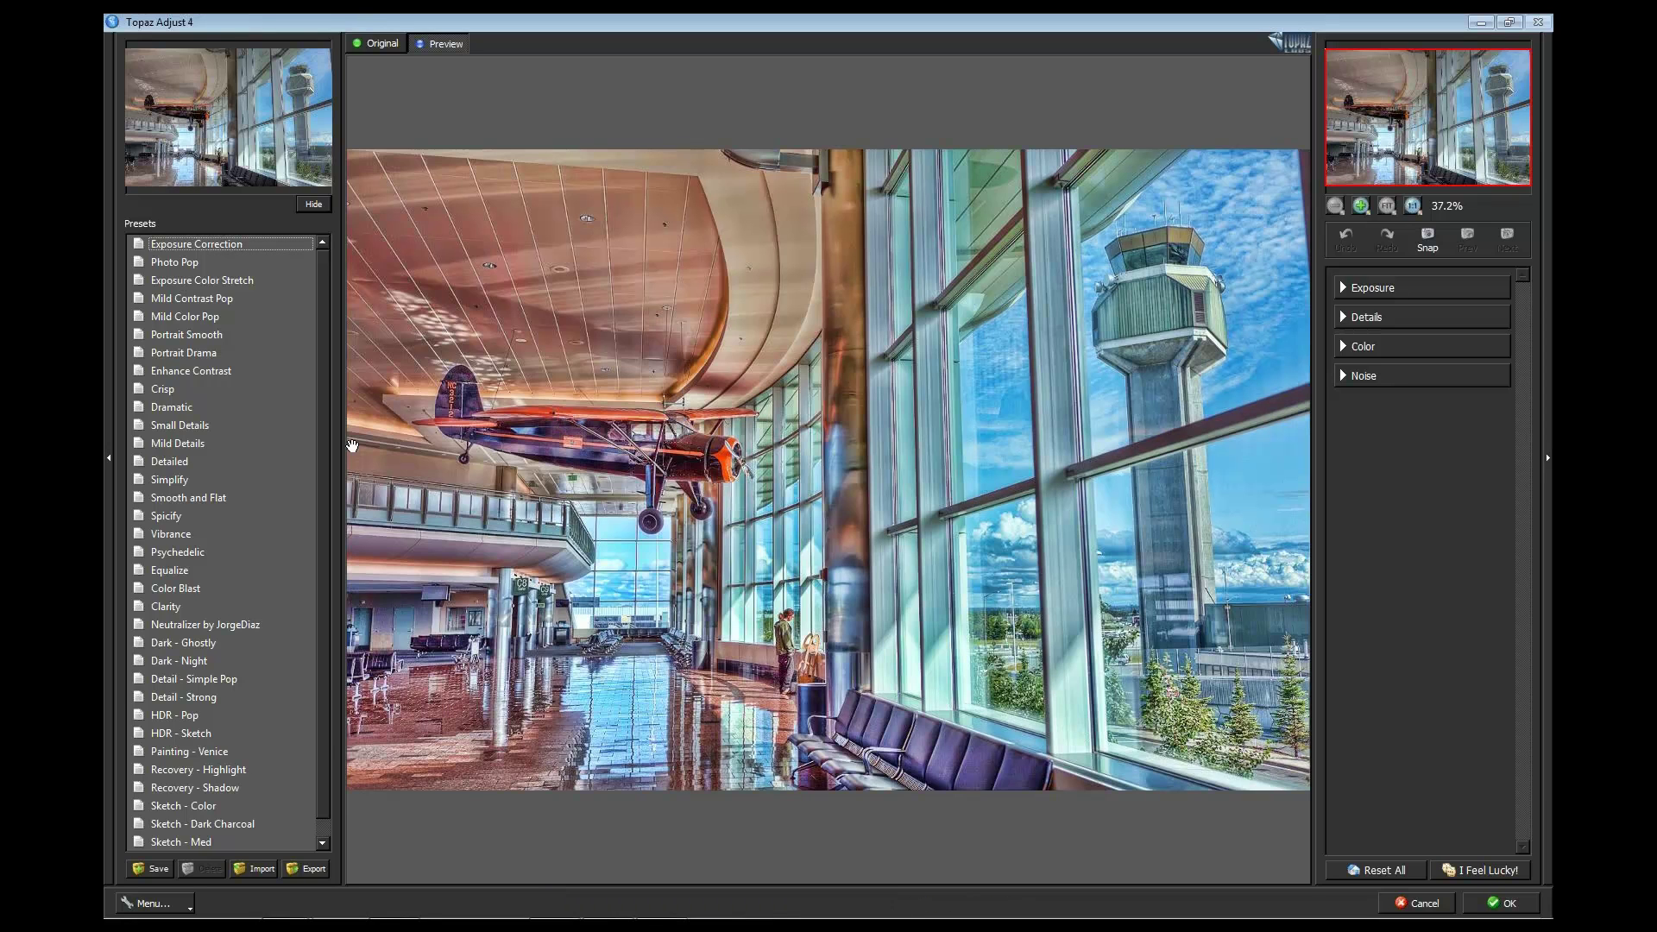
pyautogui.click(183, 480)
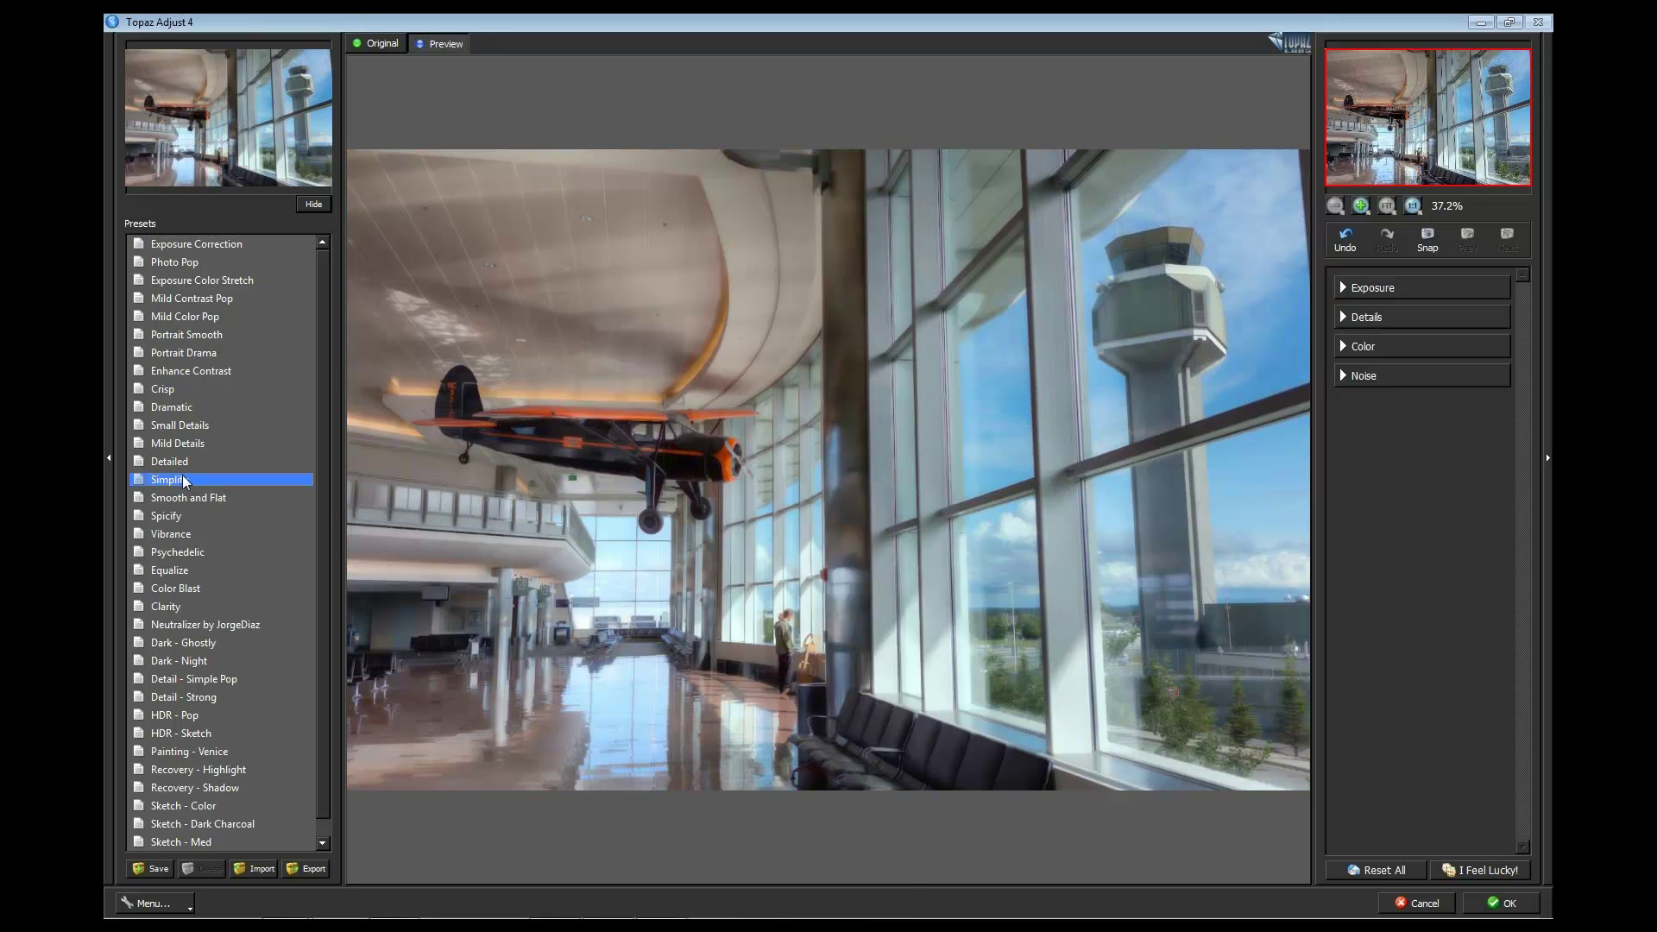
pyautogui.click(173, 335)
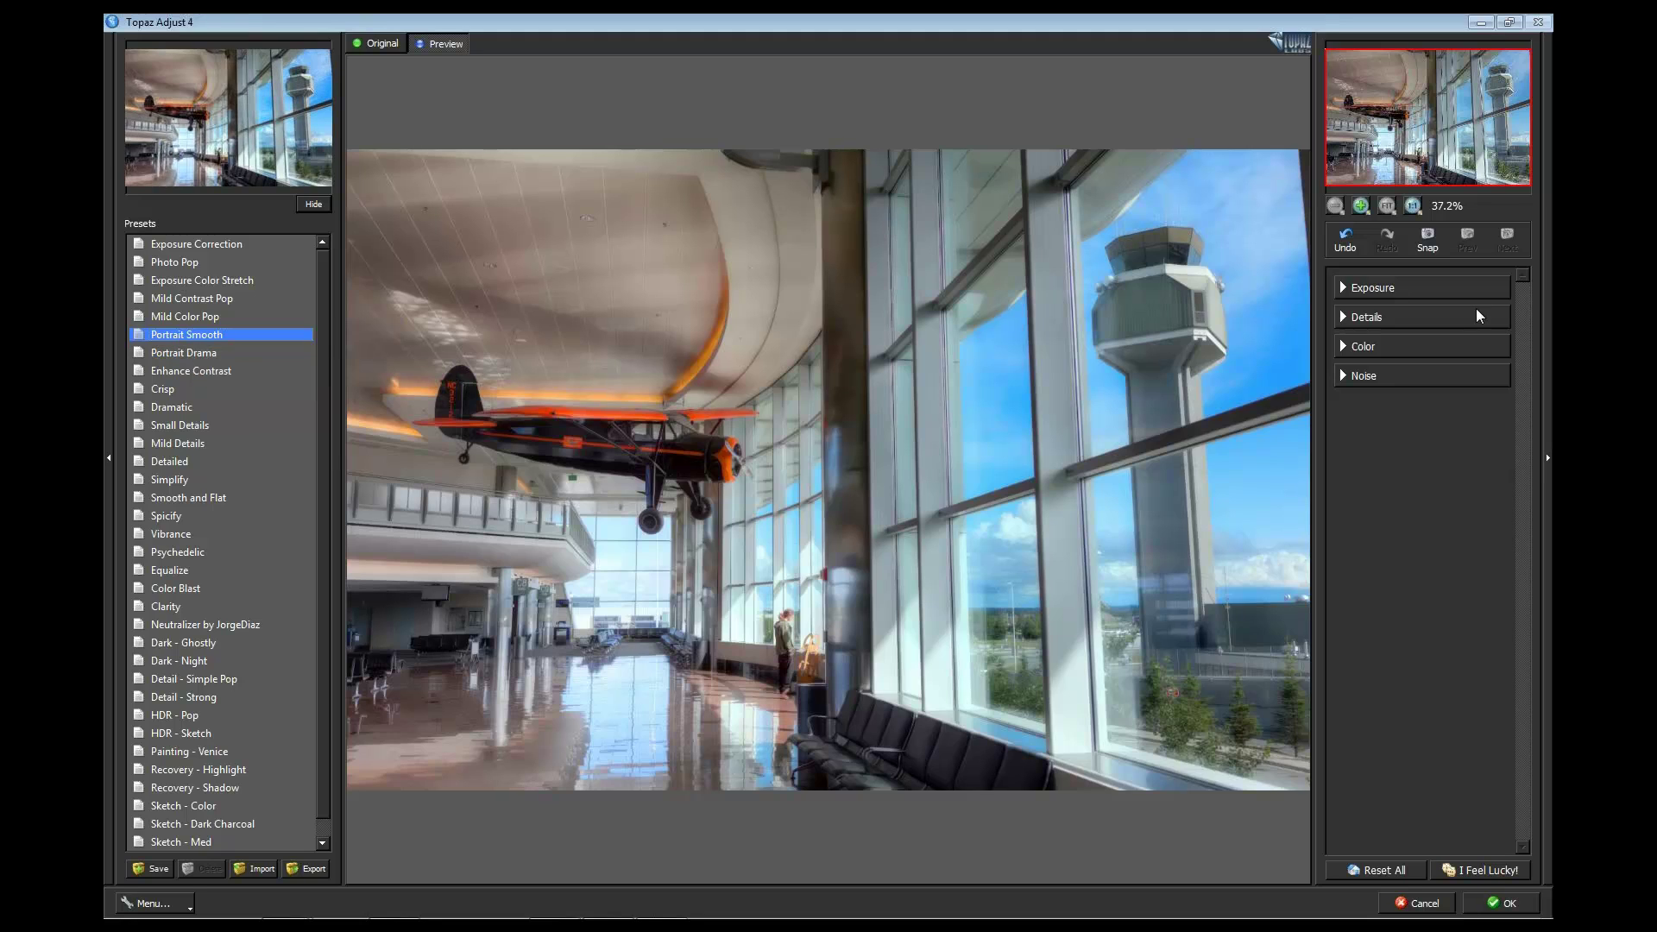
pyautogui.click(1503, 902)
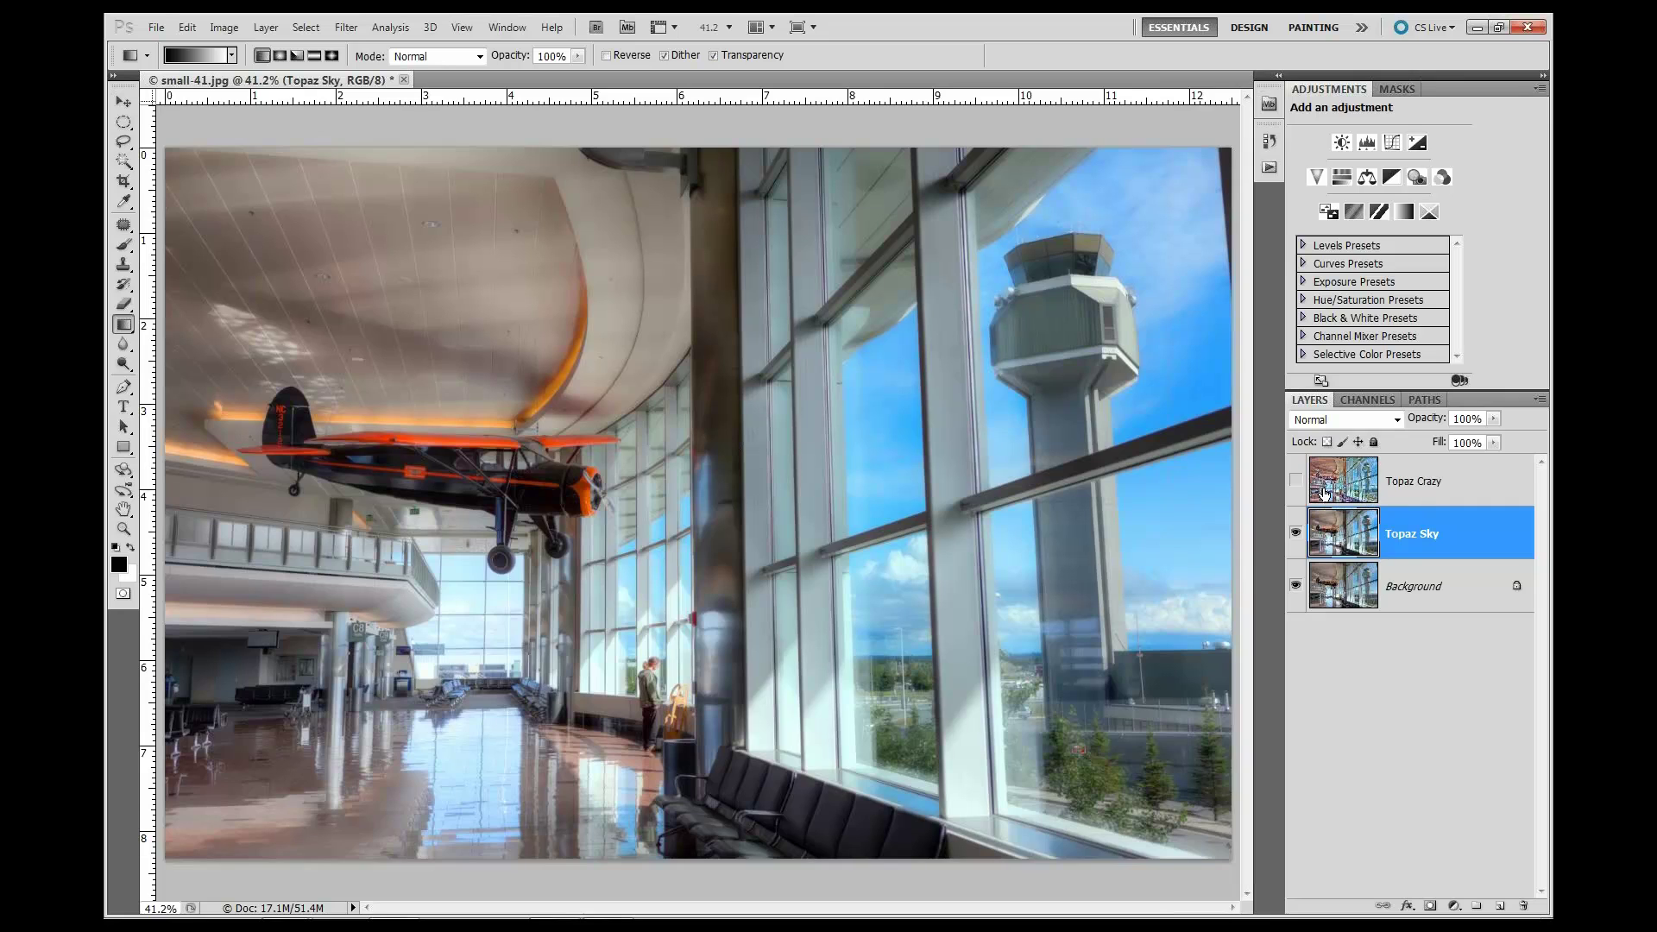
# - Set the Topaz Sky layer's blend mode to Soft Light with Topaz Crazy hidden, and show Topaz Crazy again
pyautogui.click(1326, 489)
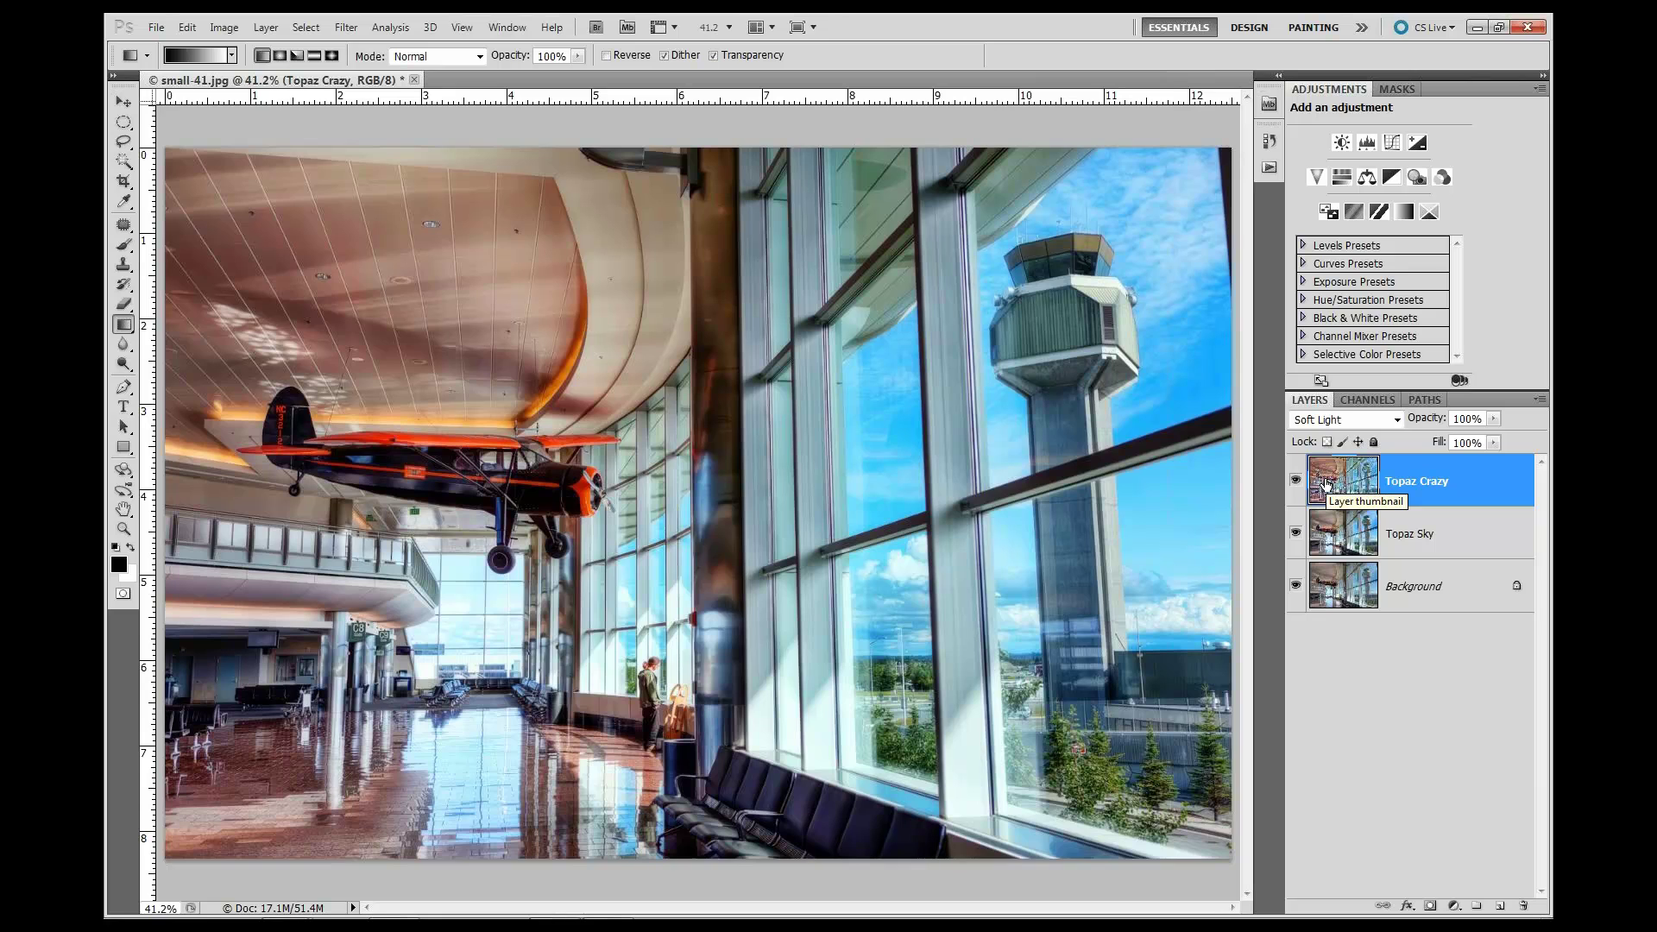
pyautogui.click(1295, 479)
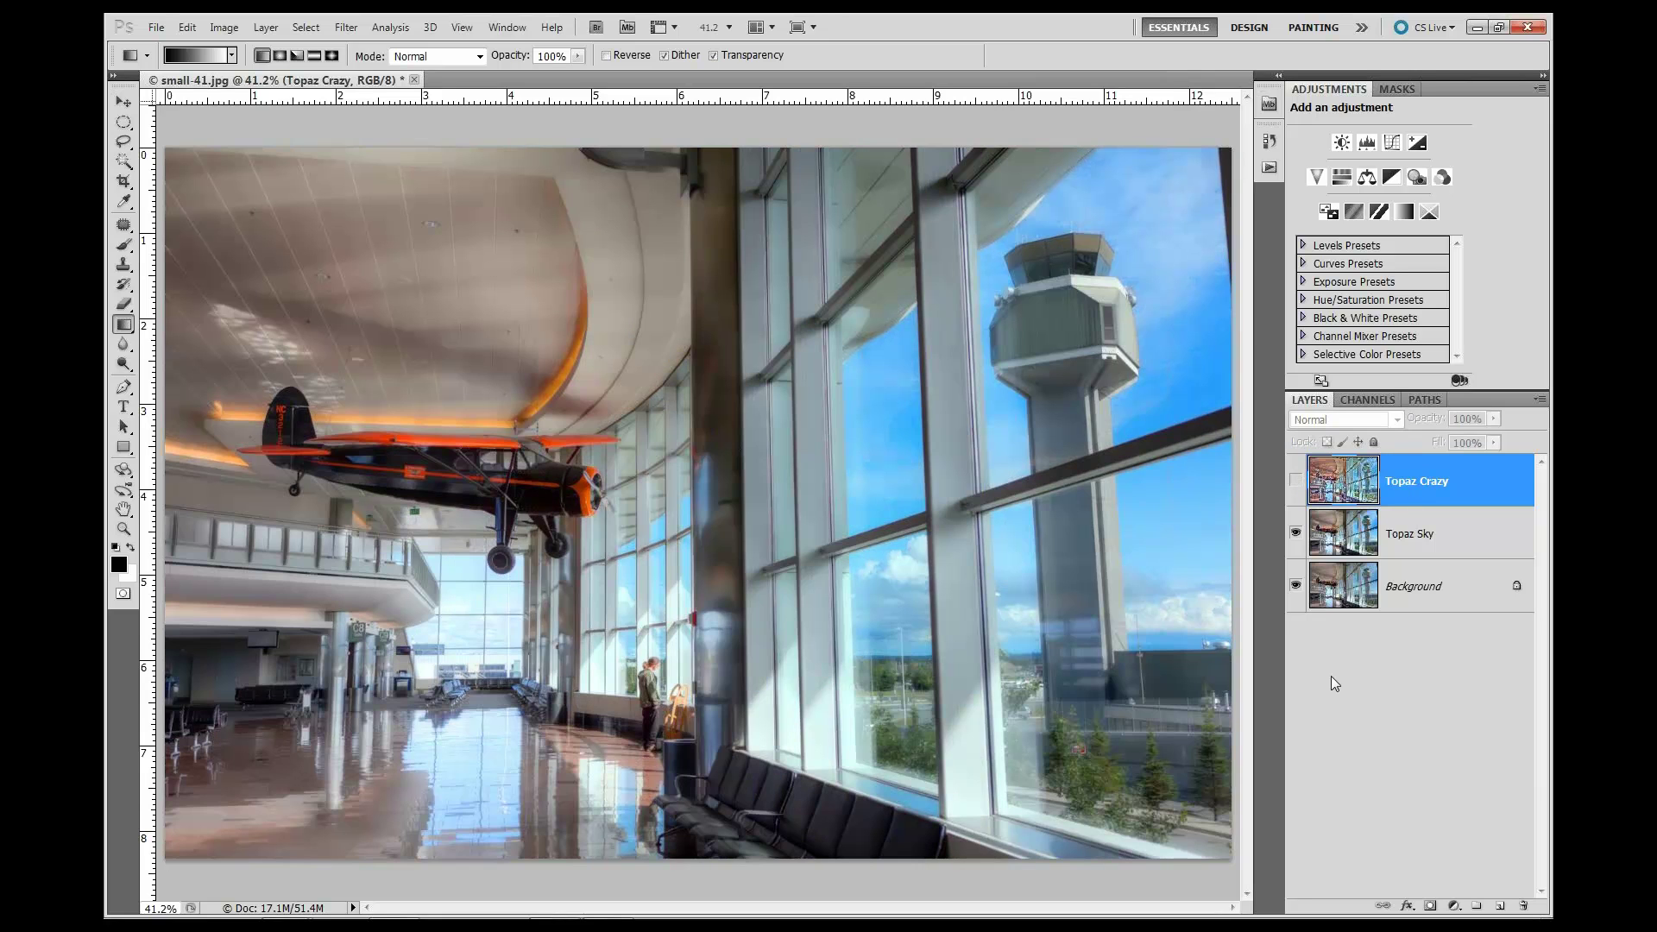
pyautogui.click(1341, 518)
pyautogui.click(1363, 420)
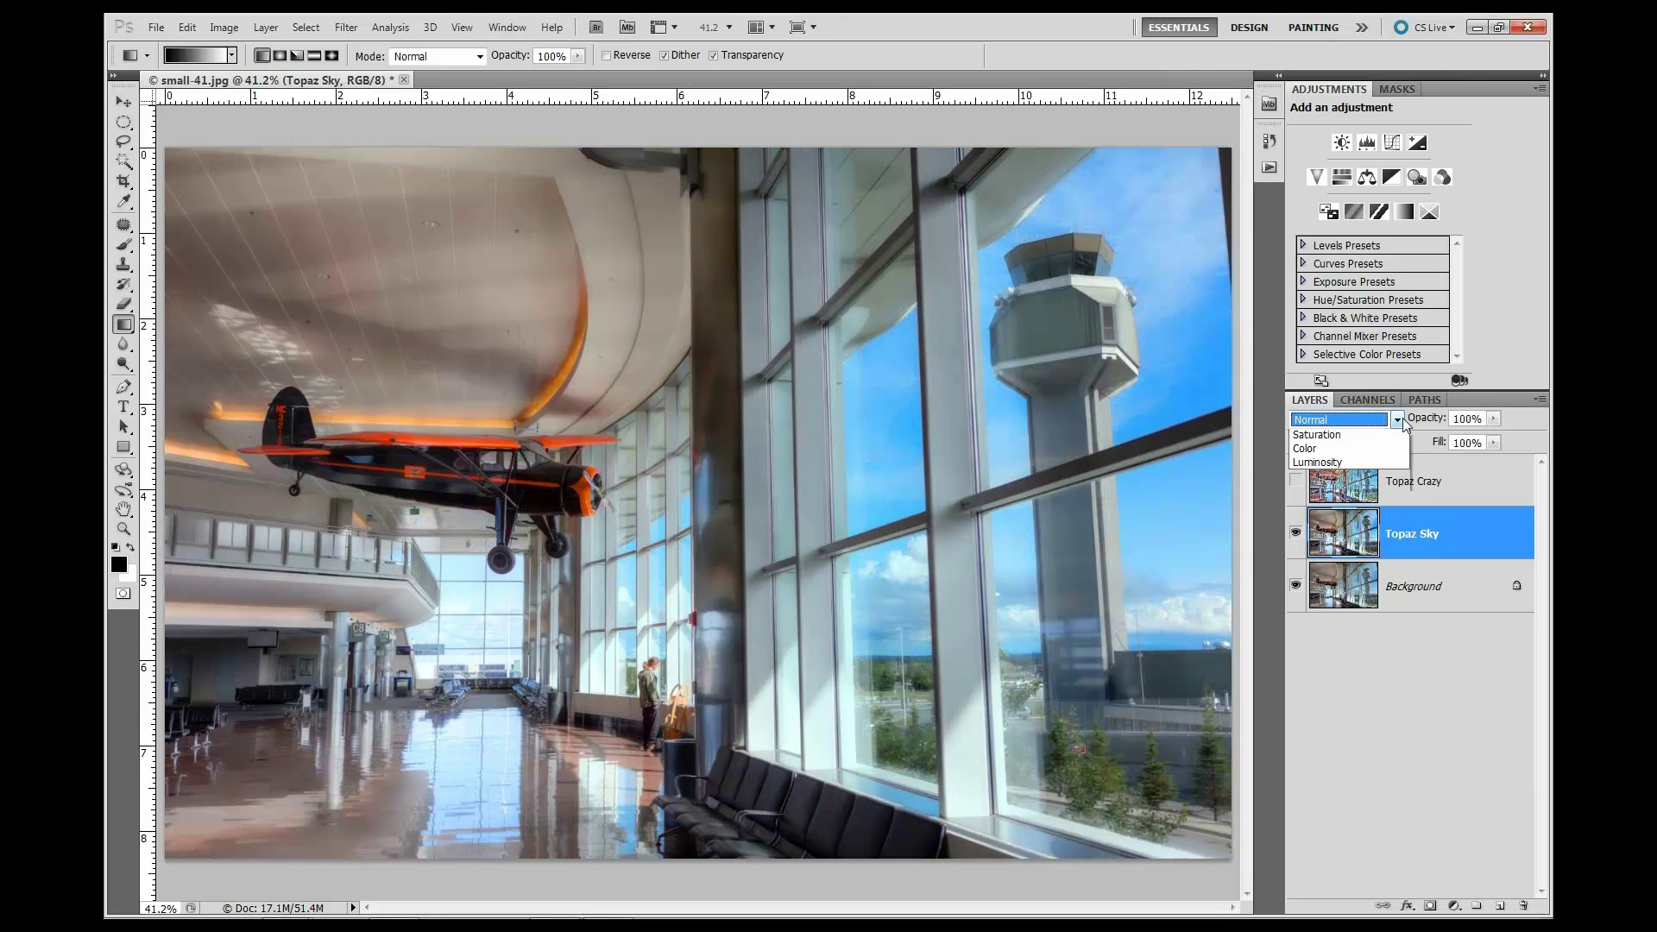
pyautogui.click(1336, 656)
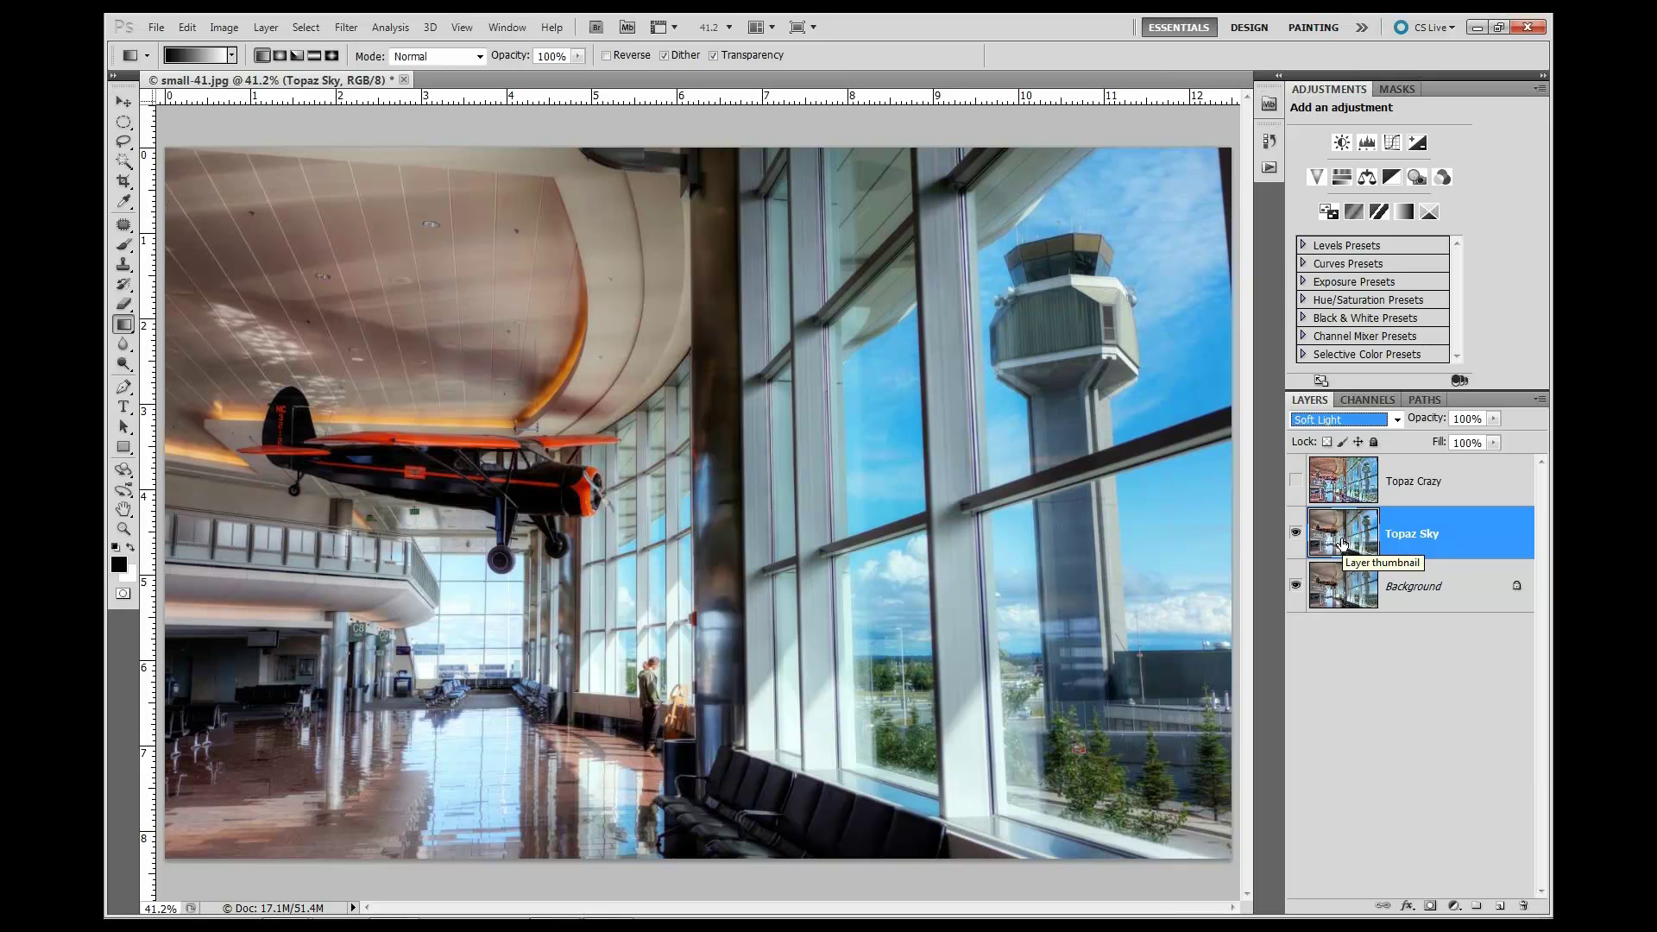
pyautogui.click(1295, 481)
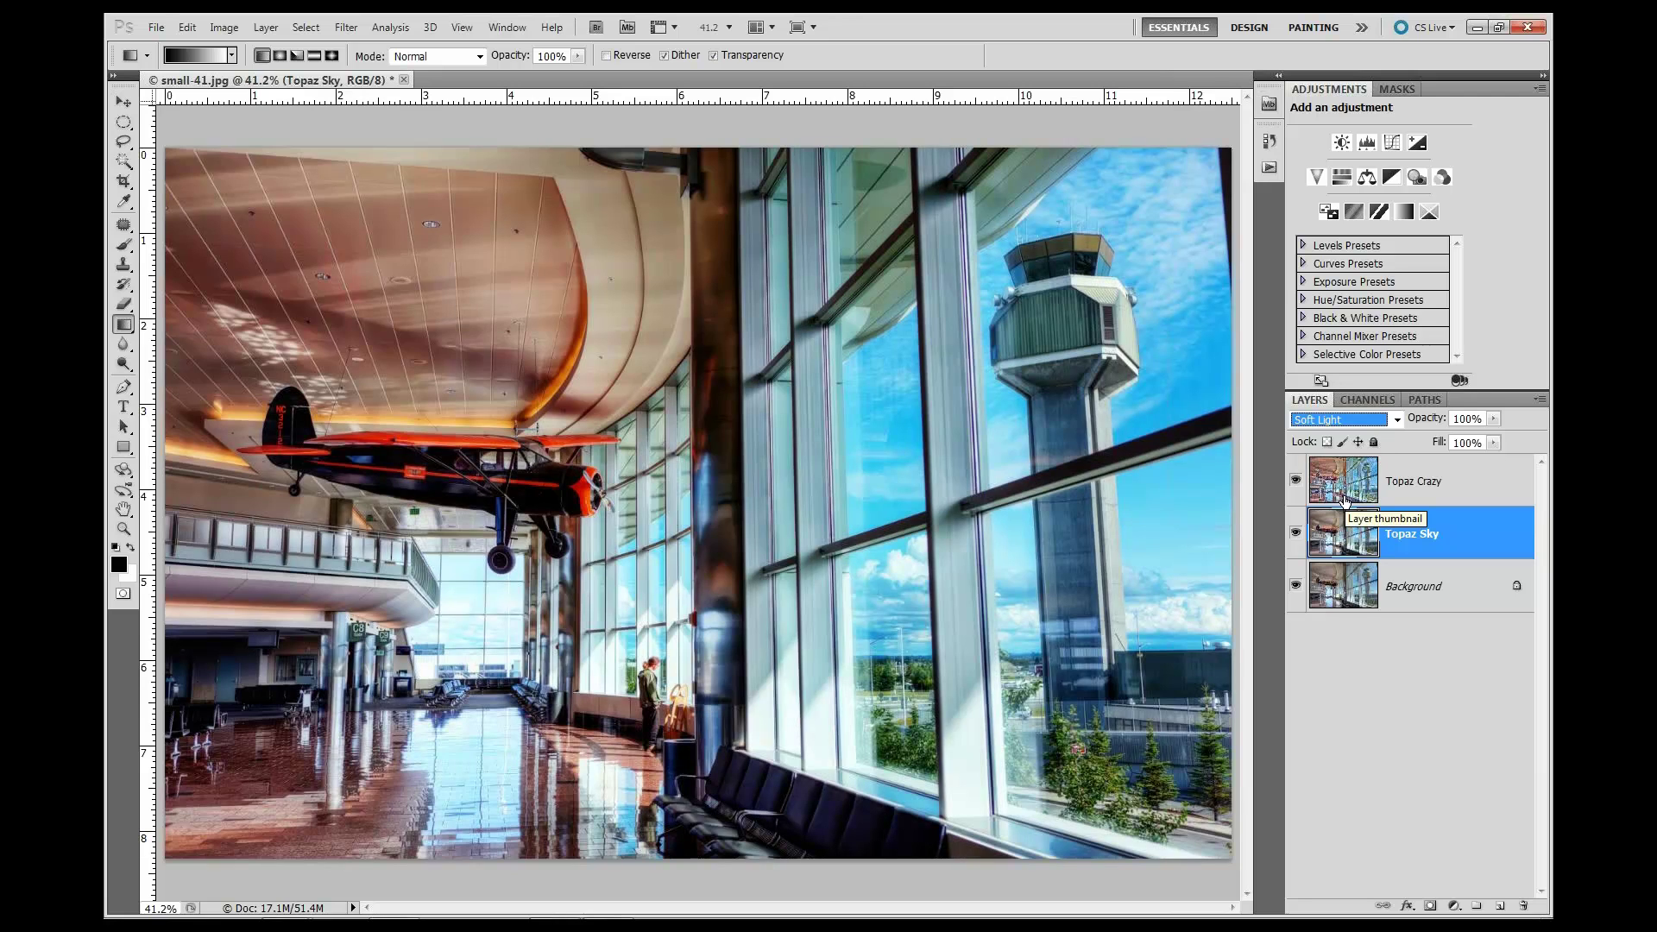
# - Add a layer mask to Topaz Sky and, with Topaz Crazy hidden, mask out the interior using a short black-to-white gradient just beside the large pillar
pyautogui.click(1430, 906)
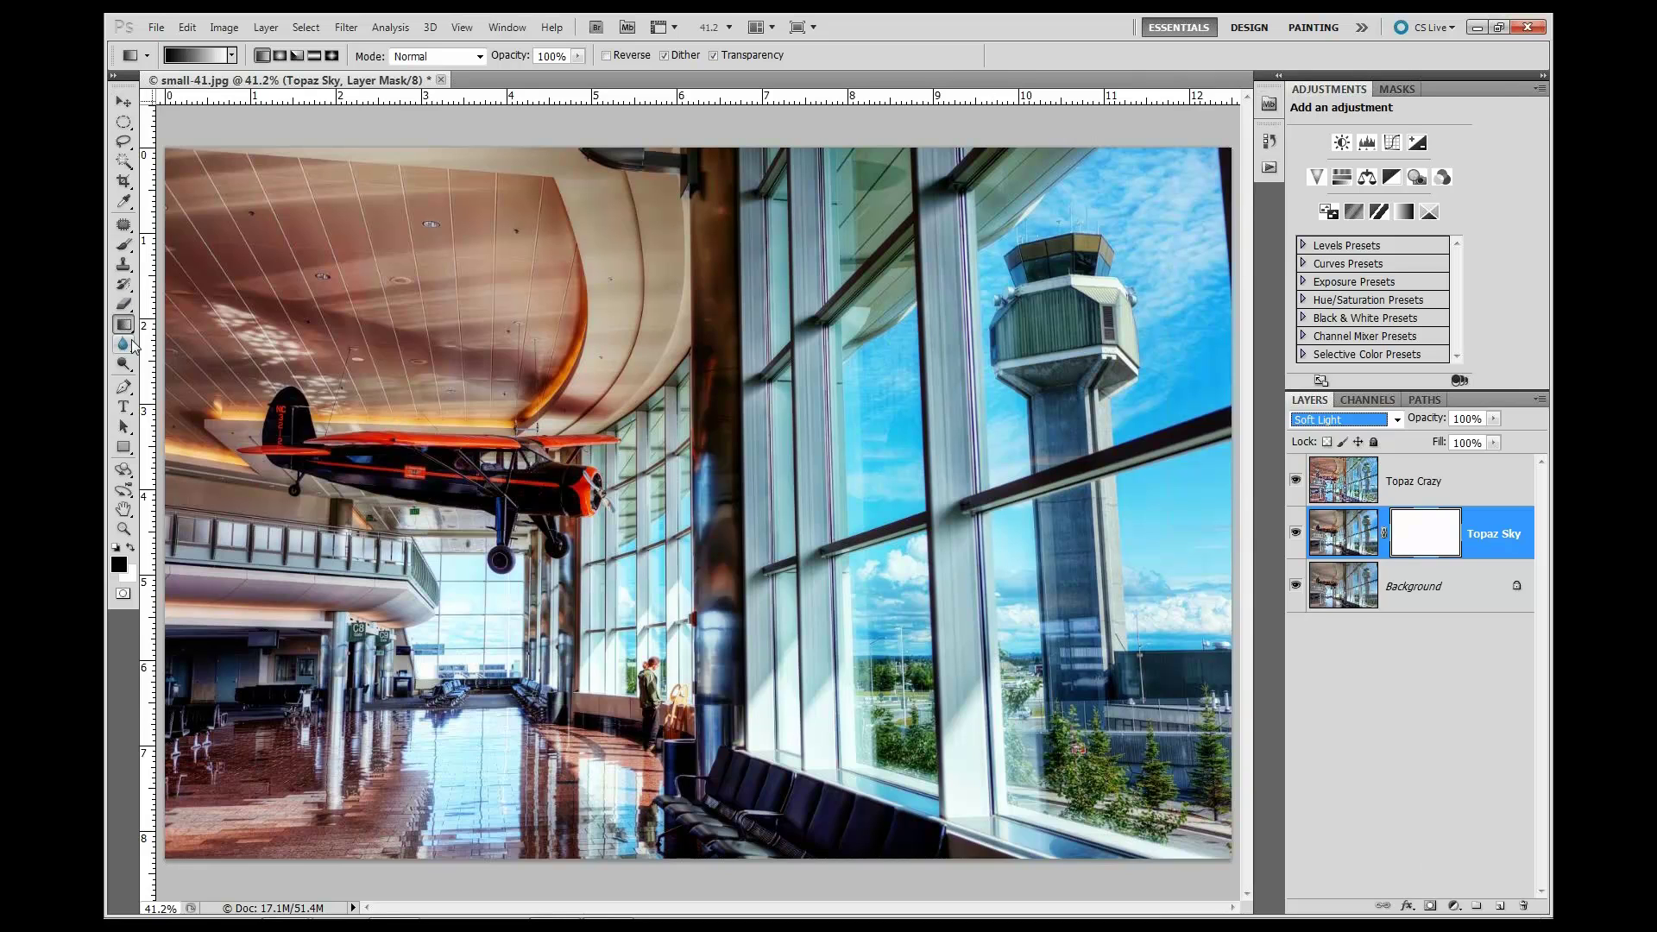
pyautogui.click(1295, 480)
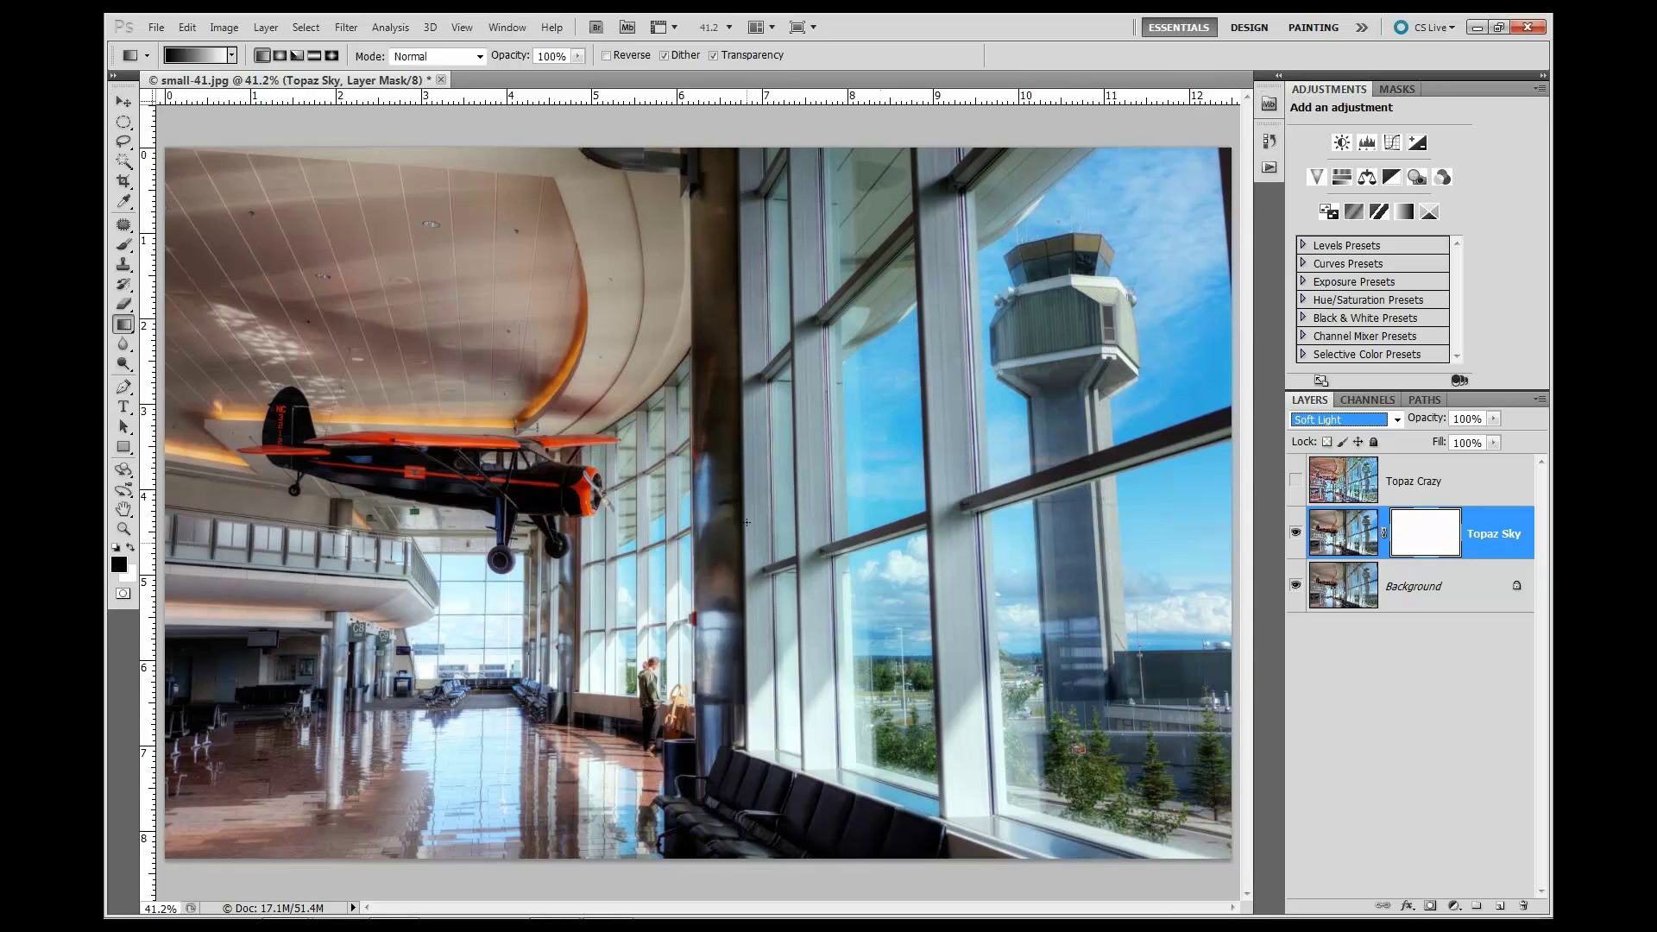
pyautogui.moveTo(745, 521); pyautogui.dragTo(801, 520)
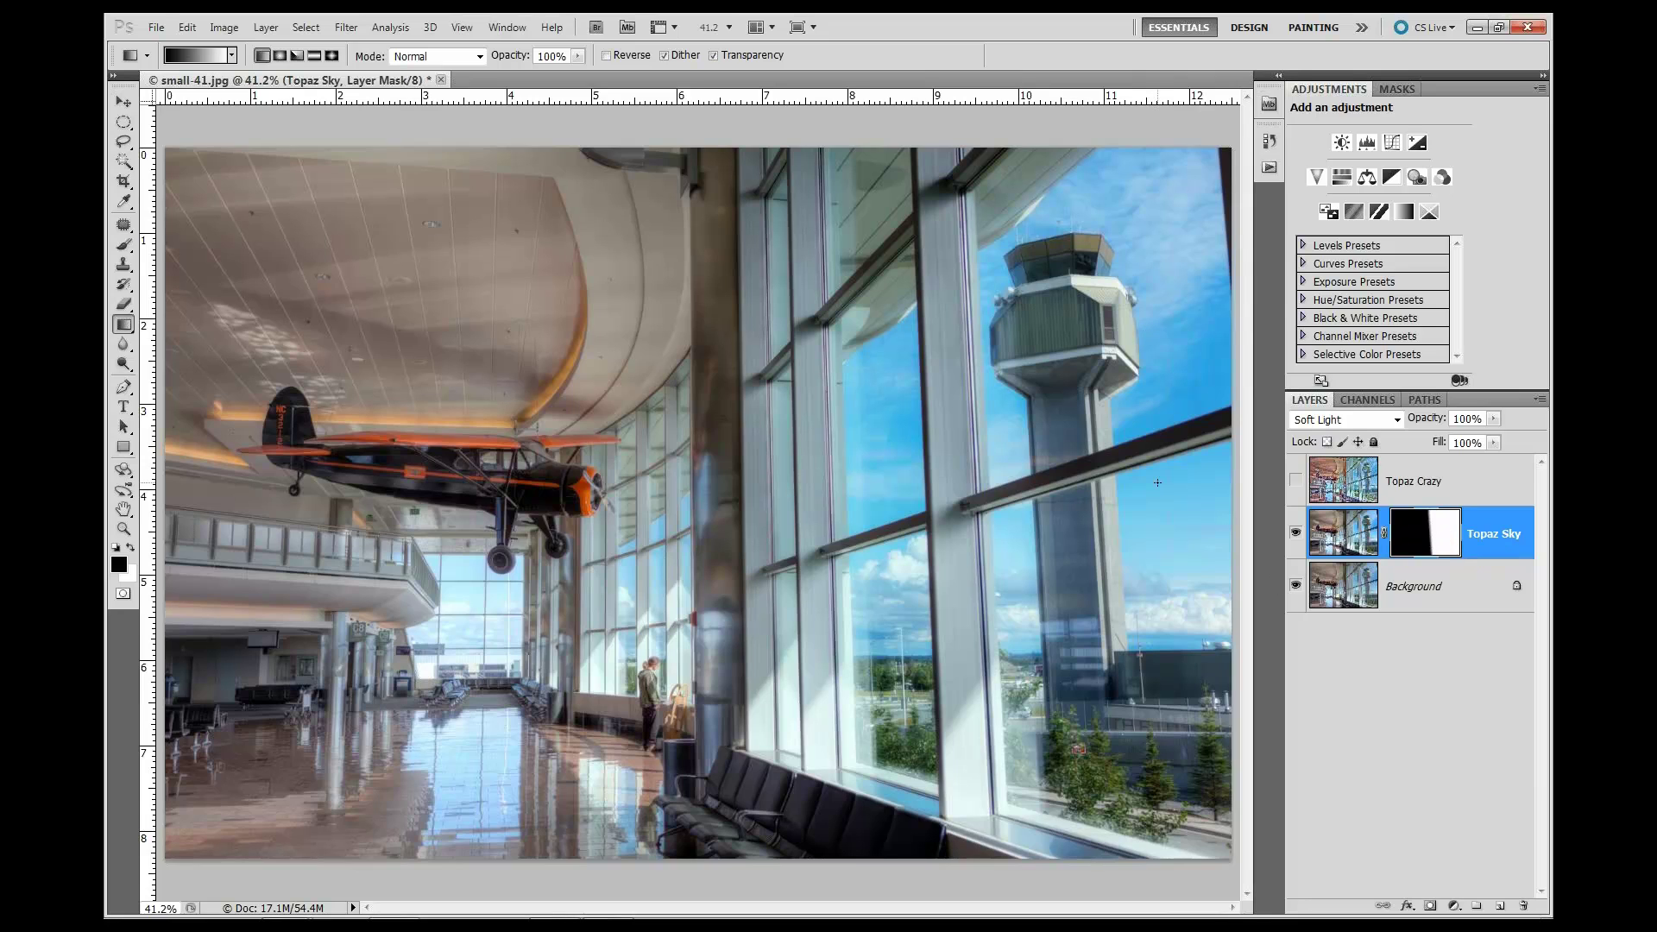
# - Show Topaz Crazy, give it an inverted copy of the Topaz Sky mask, and compare the result with the Background layer alone
pyautogui.click(1295, 479)
pyautogui.click(1352, 486)
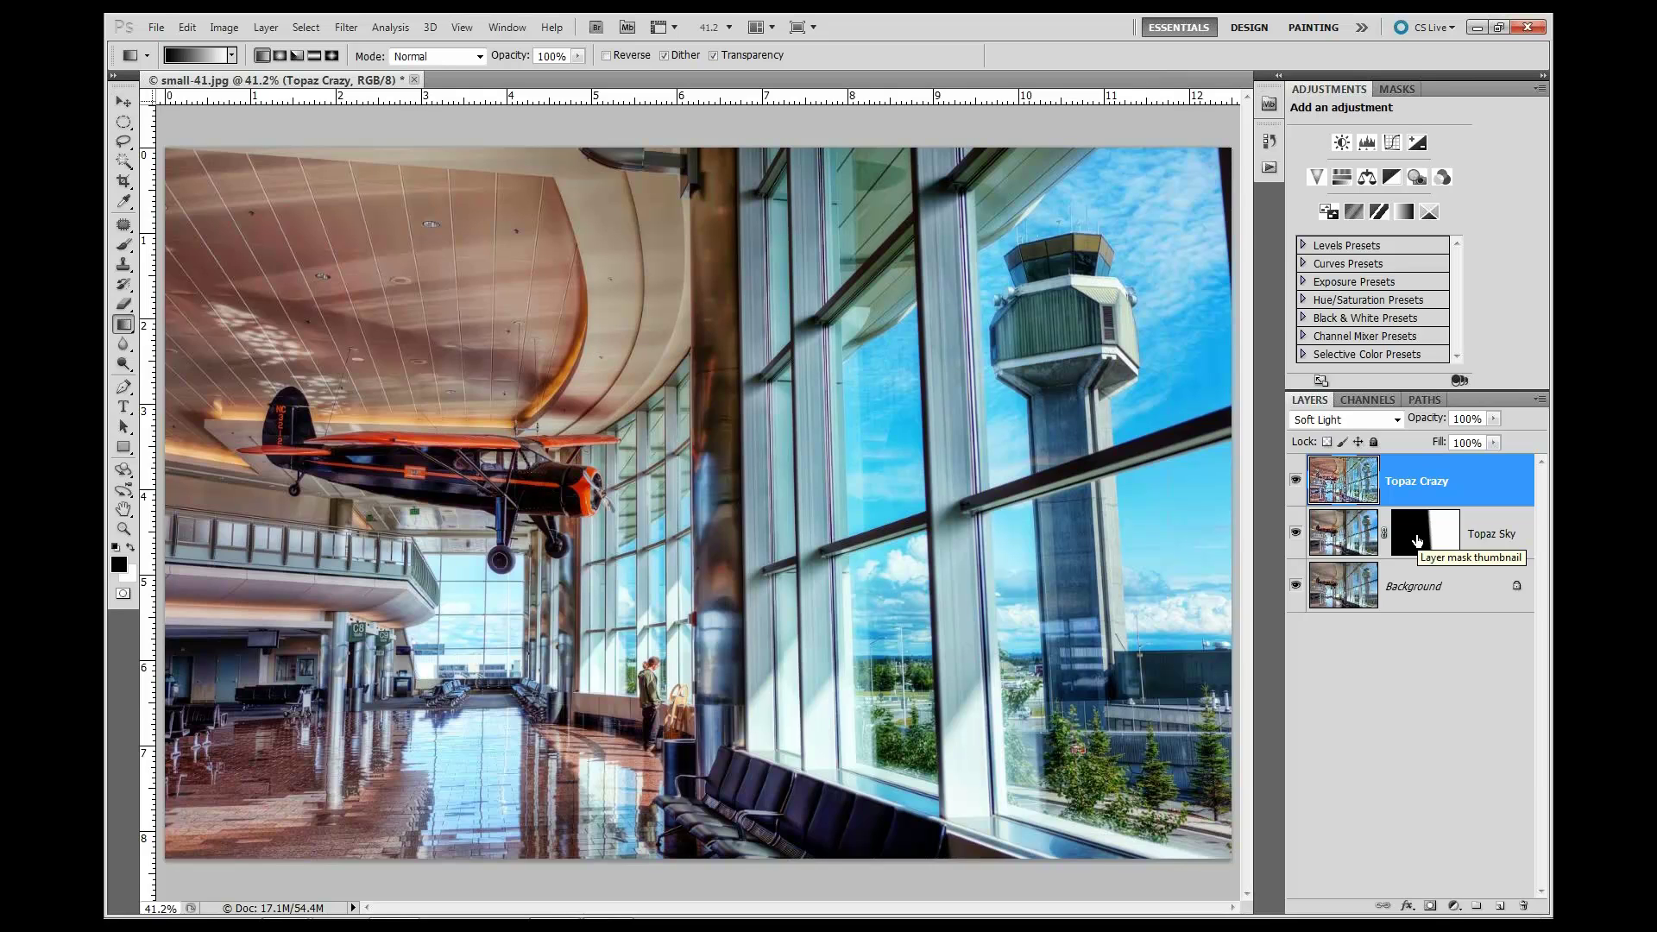
pyautogui.moveTo(1416, 541); pyautogui.dragTo(1420, 490)
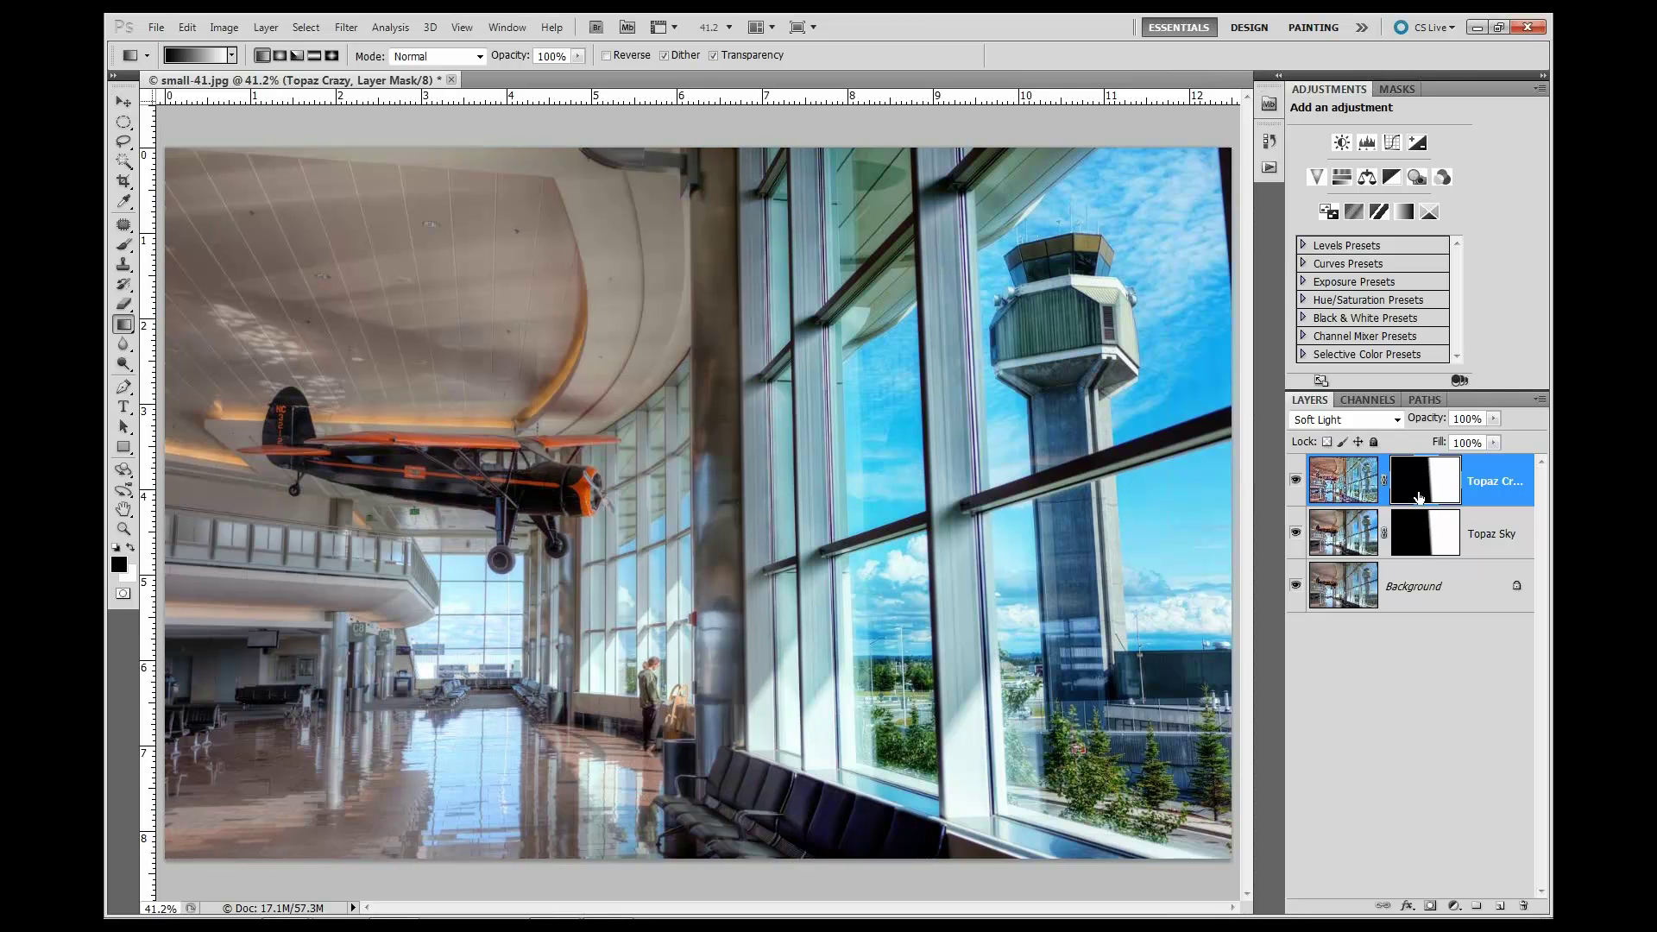
pyautogui.hotkey('ctrl', 'i')
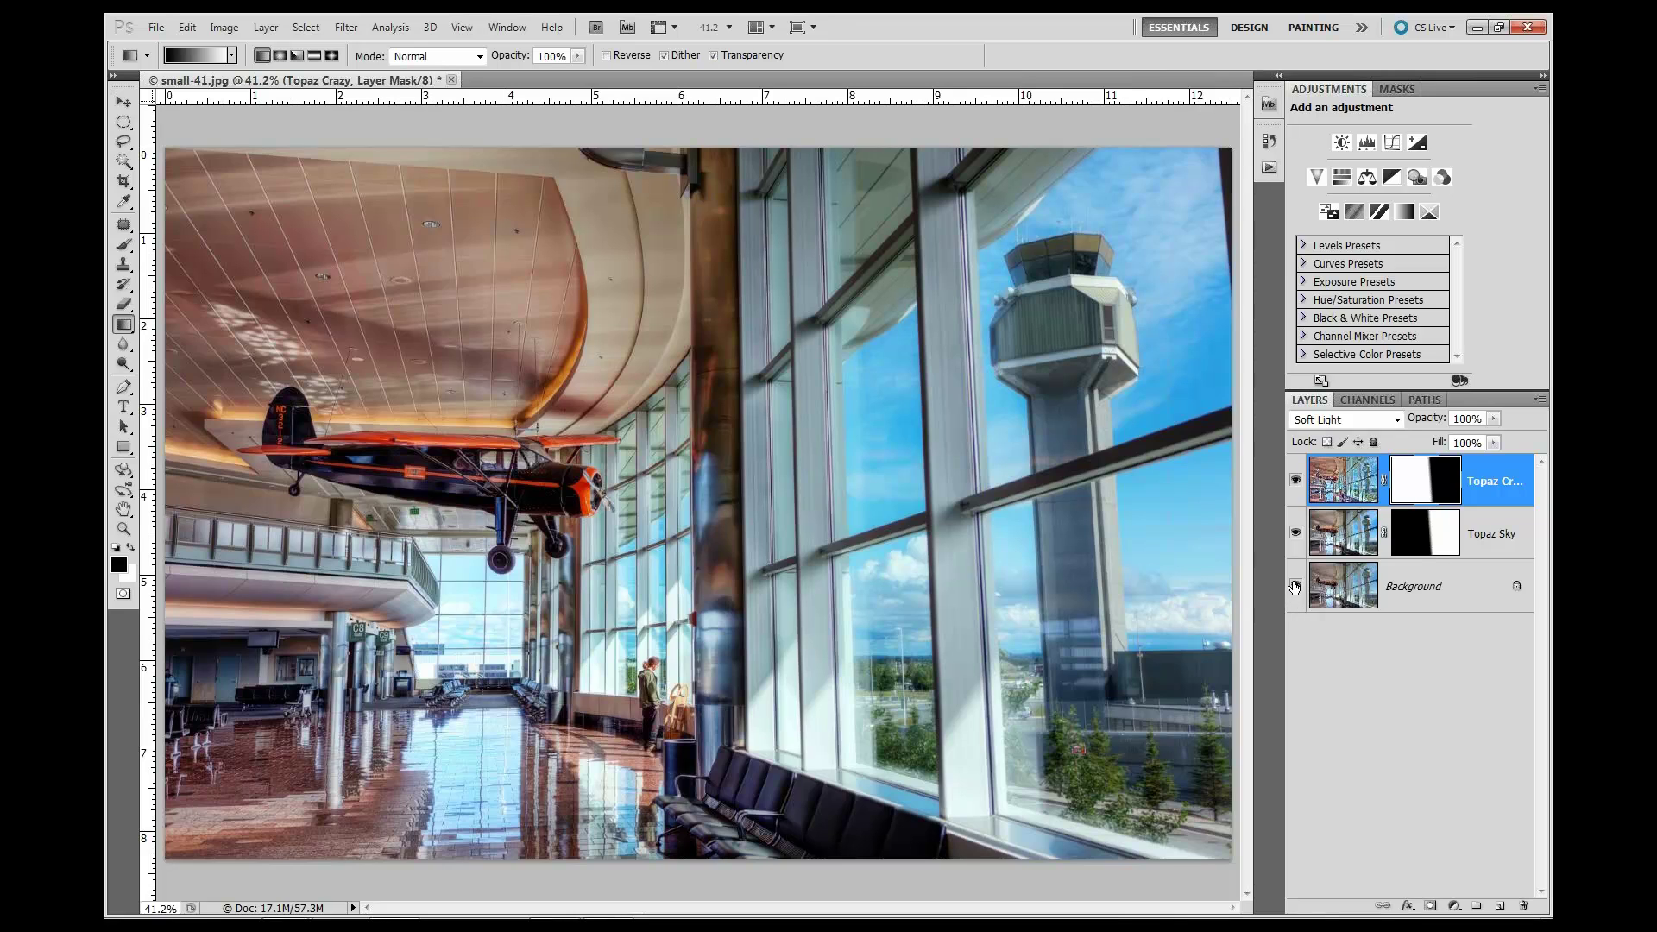
pyautogui.keyDown('alt'); pyautogui.click(1294, 586); pyautogui.keyUp('alt')
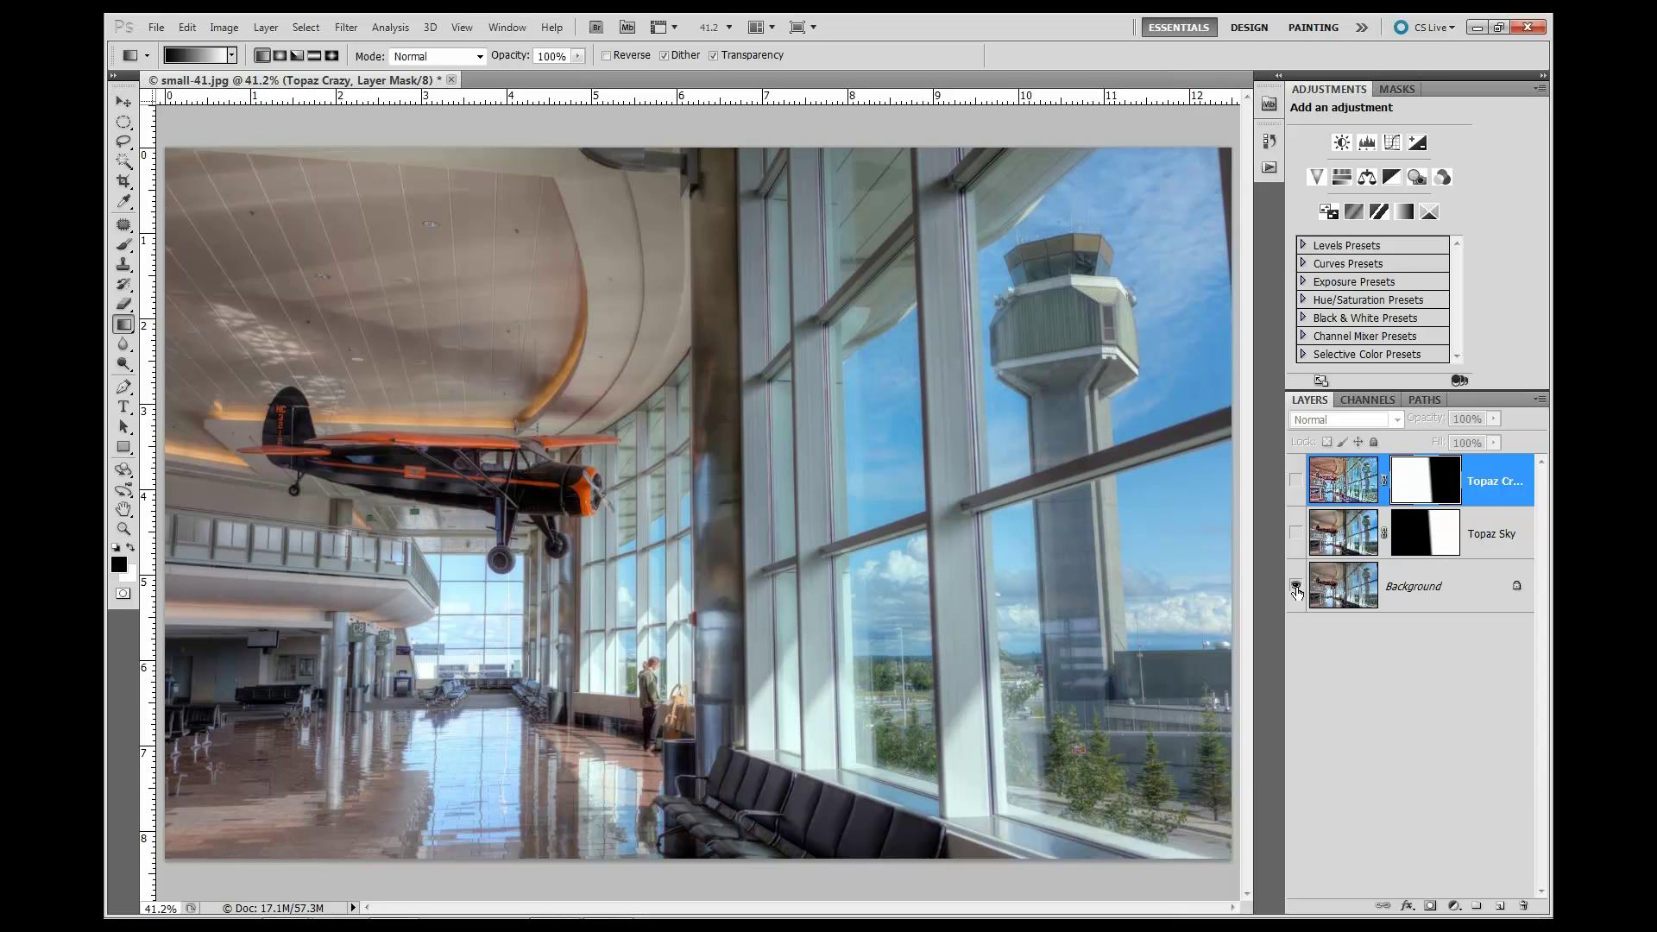
pyautogui.keyDown('alt'); pyautogui.click(1295, 588); pyautogui.keyUp('alt')
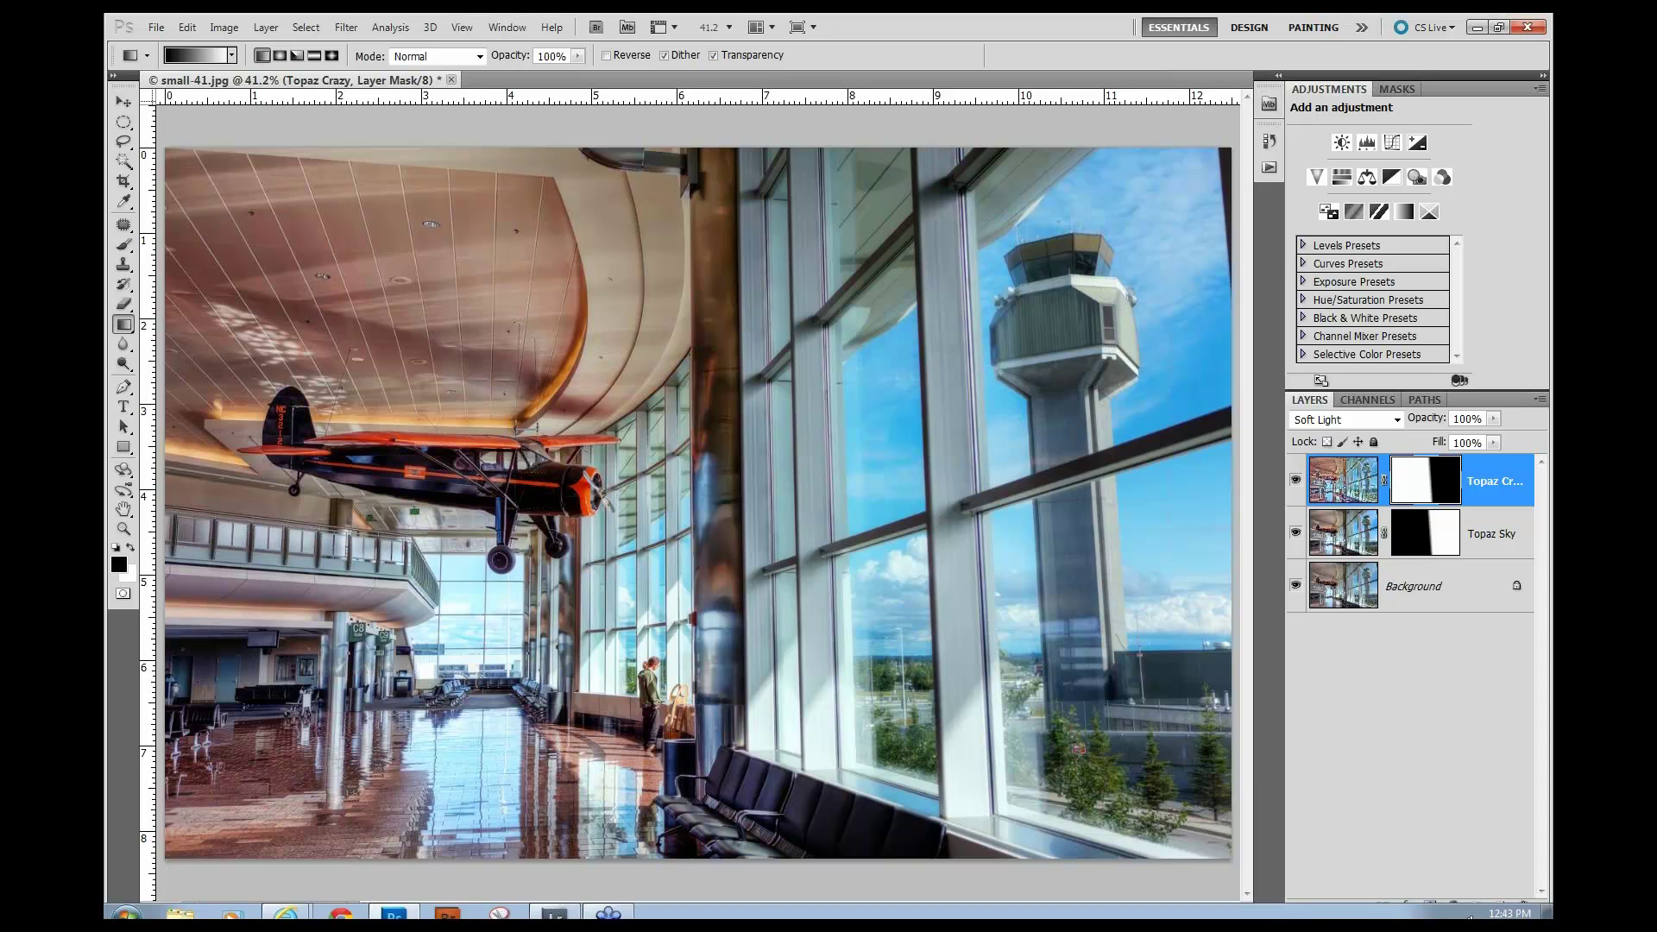
# - Switch to Lightroom, view the portrait small-45.jpg and the sailor hat photo small-44.jpg enlarged, and return to the photo grid
pyautogui.click(553, 902)
pyautogui.press('g')
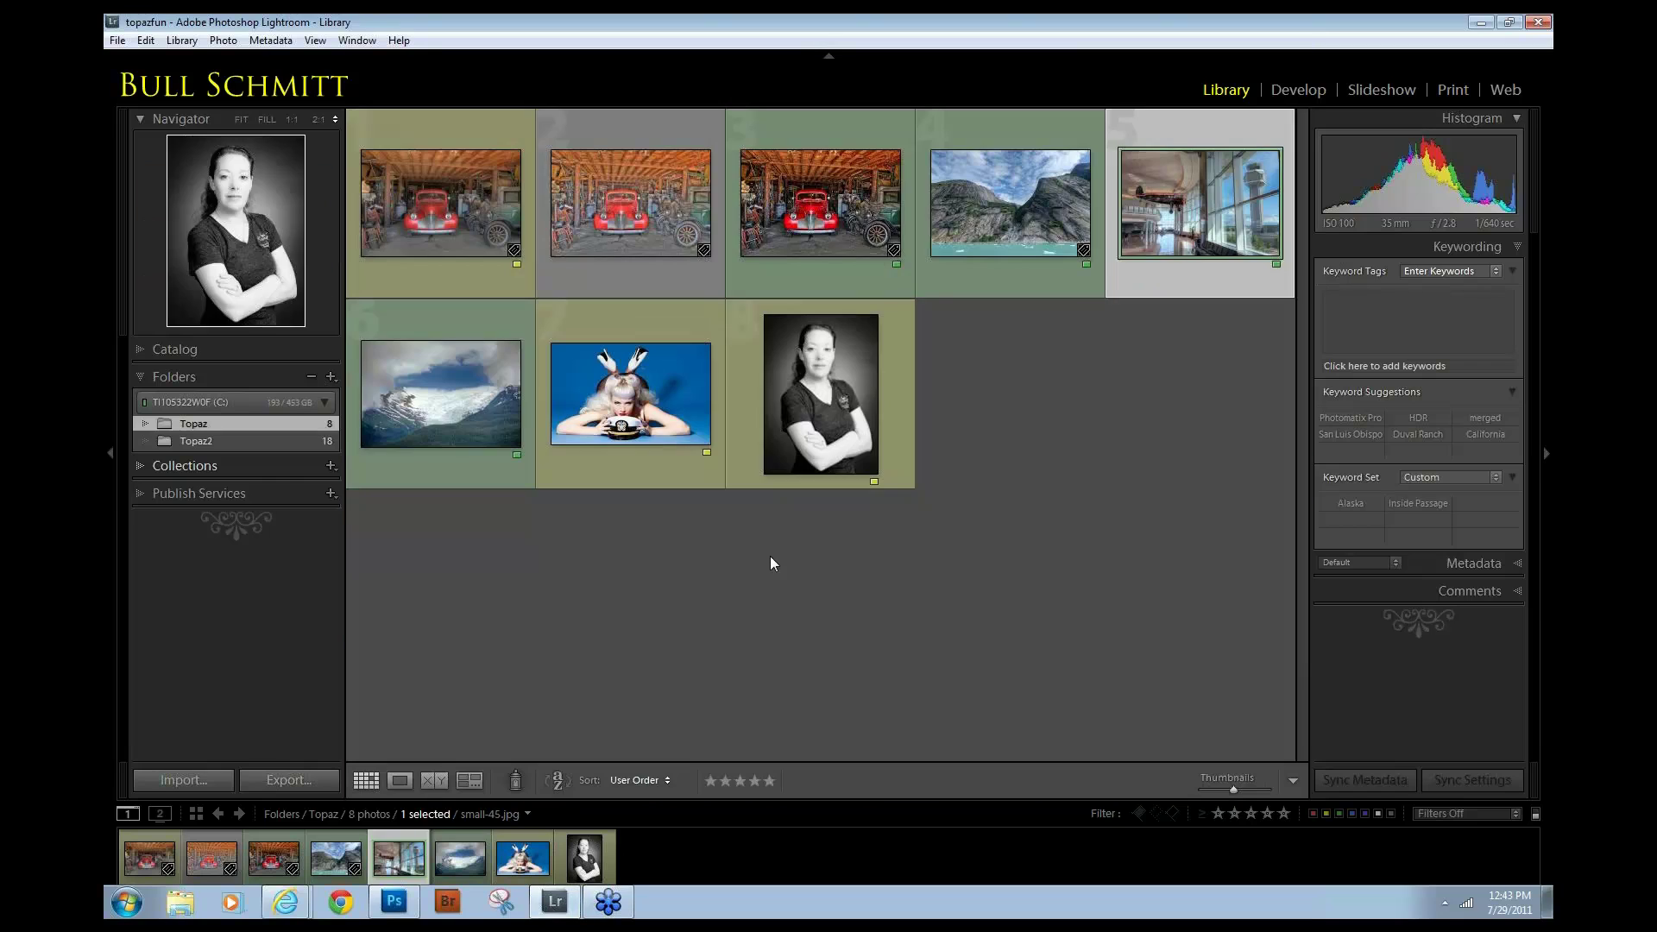
pyautogui.click(811, 431)
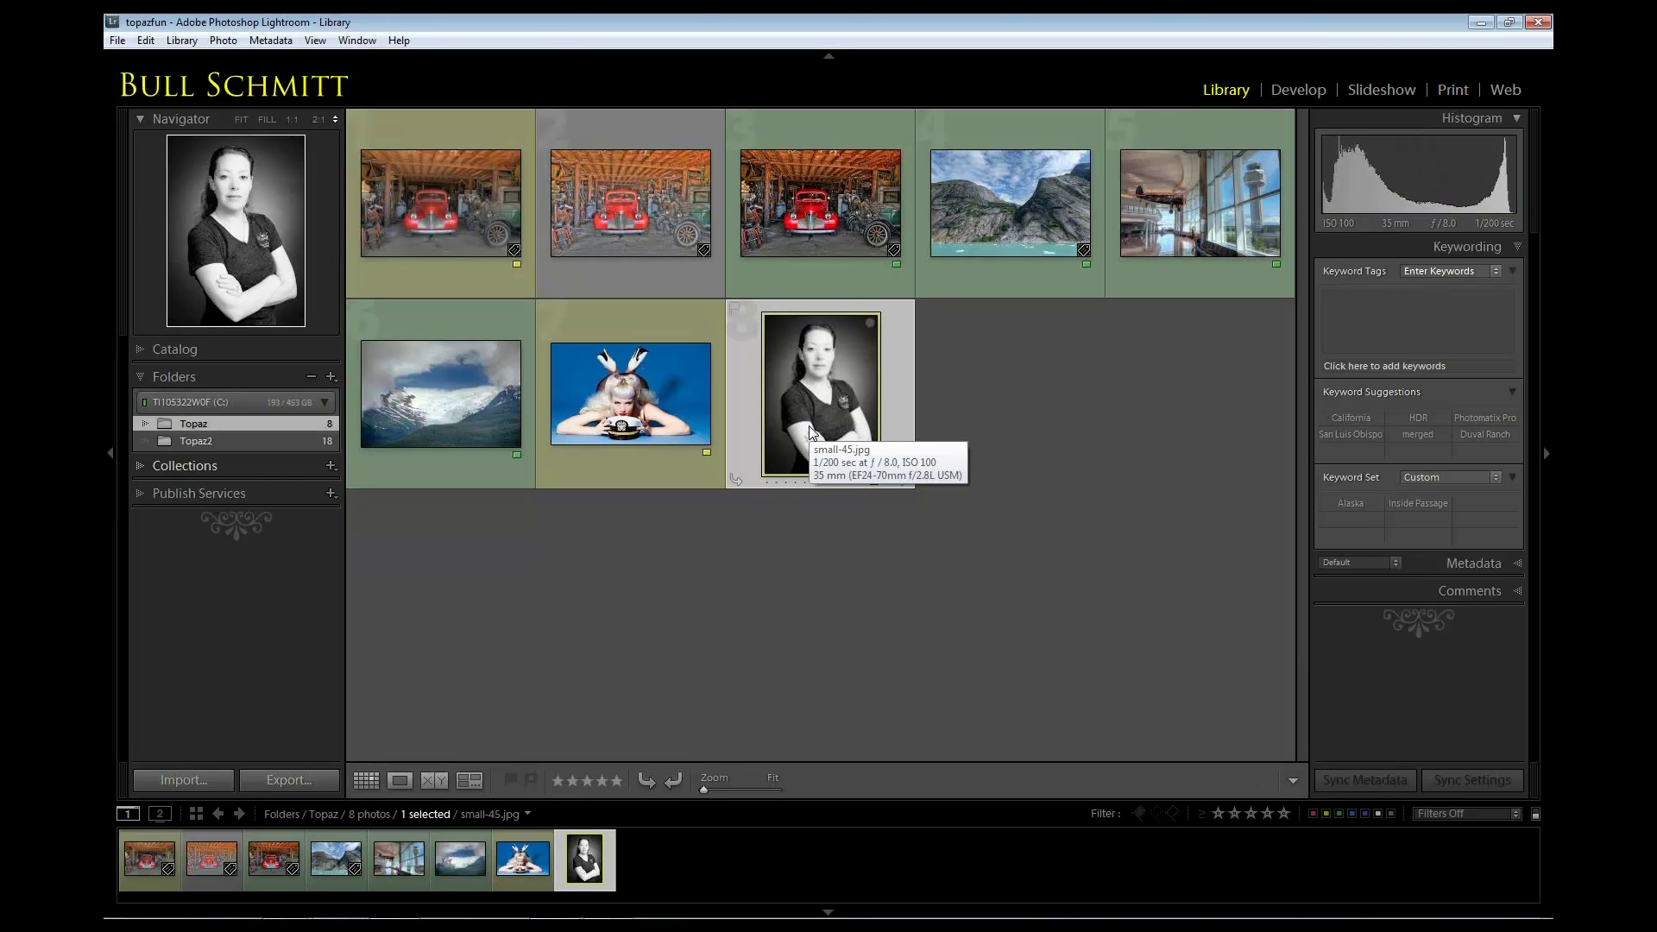
pyautogui.doubleClick(811, 432)
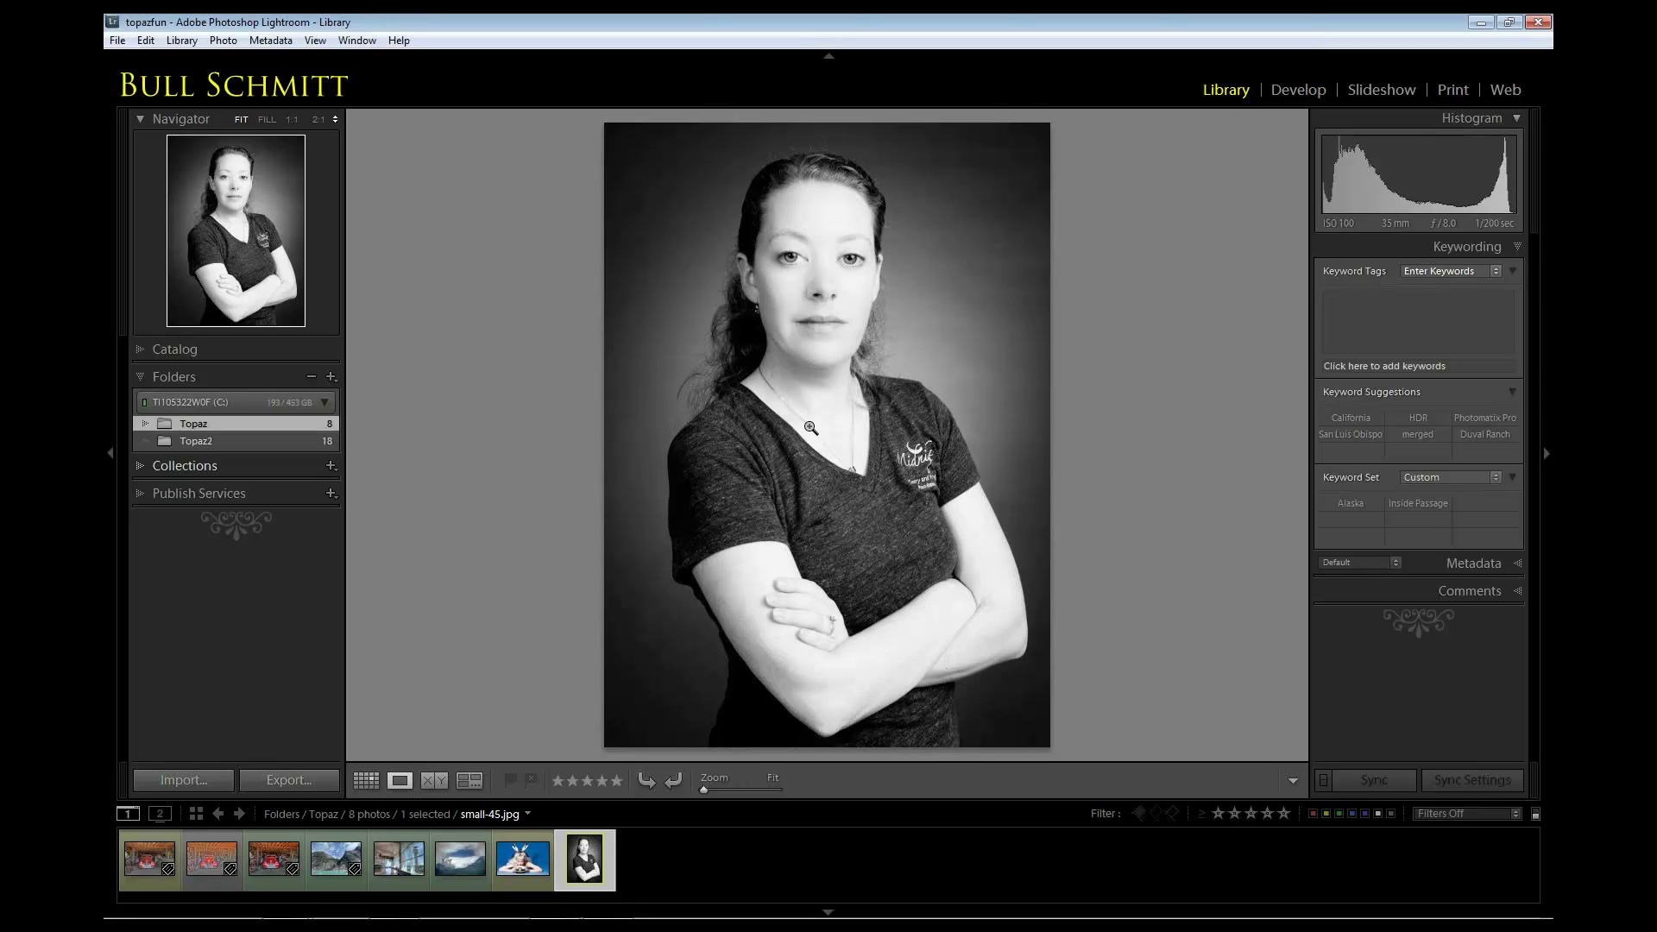
pyautogui.click(524, 857)
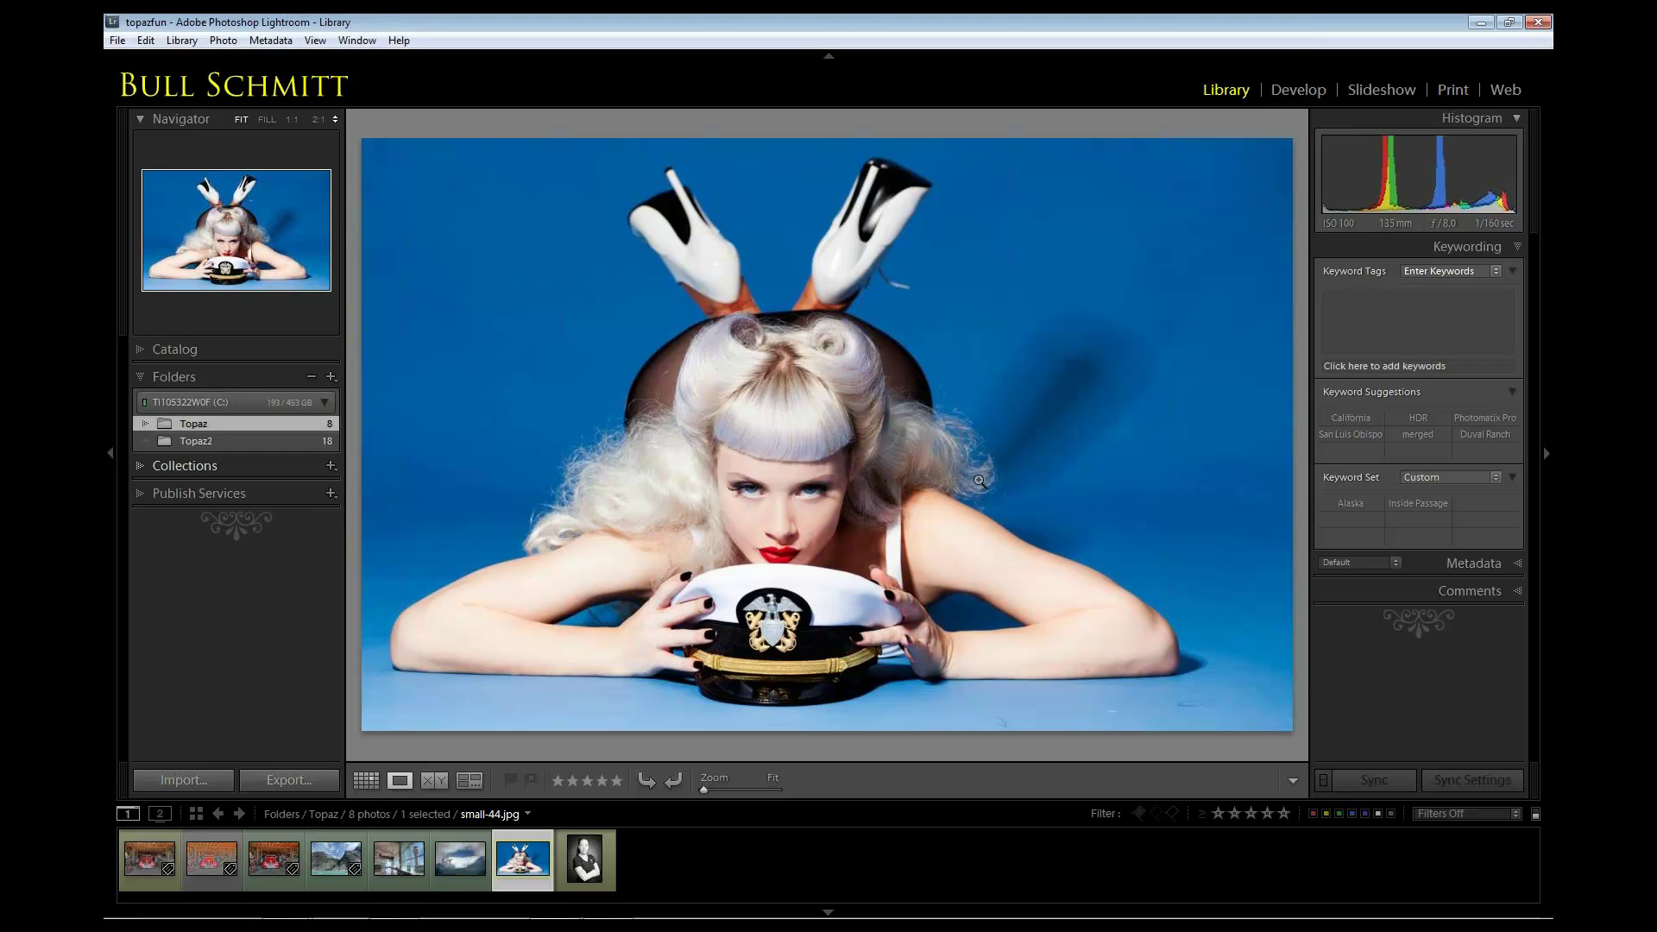
pyautogui.press('g')
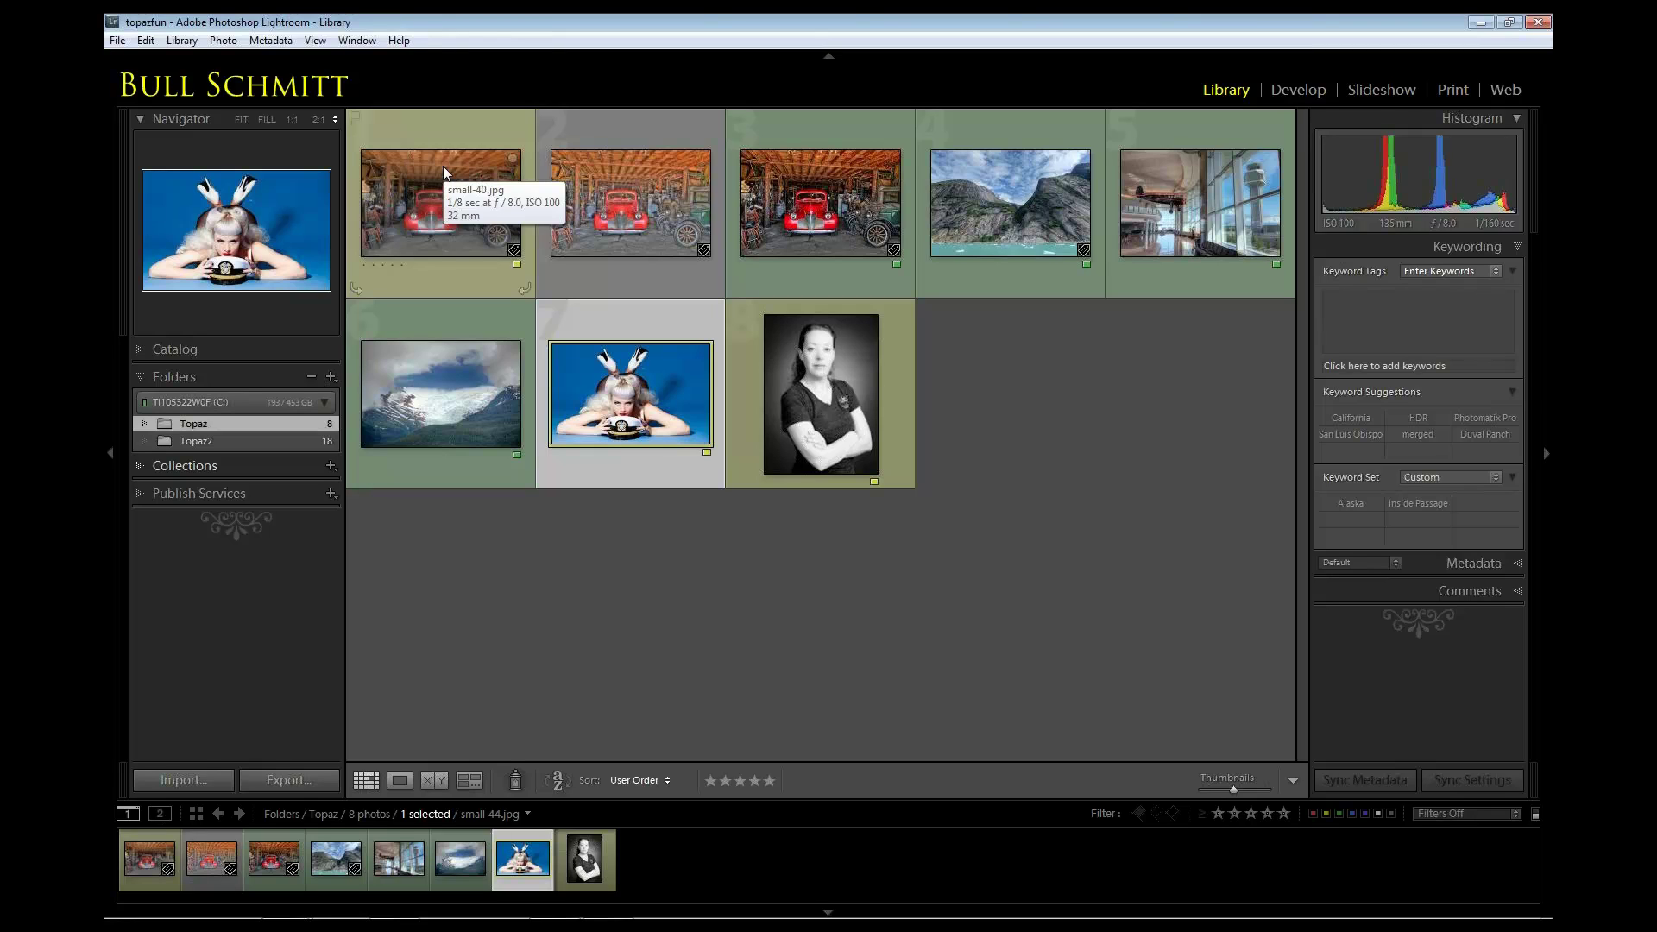
# - Switch to Photoshop to view the masked airport photo and return to Lightroom
pyautogui.moveTo(449, 915)
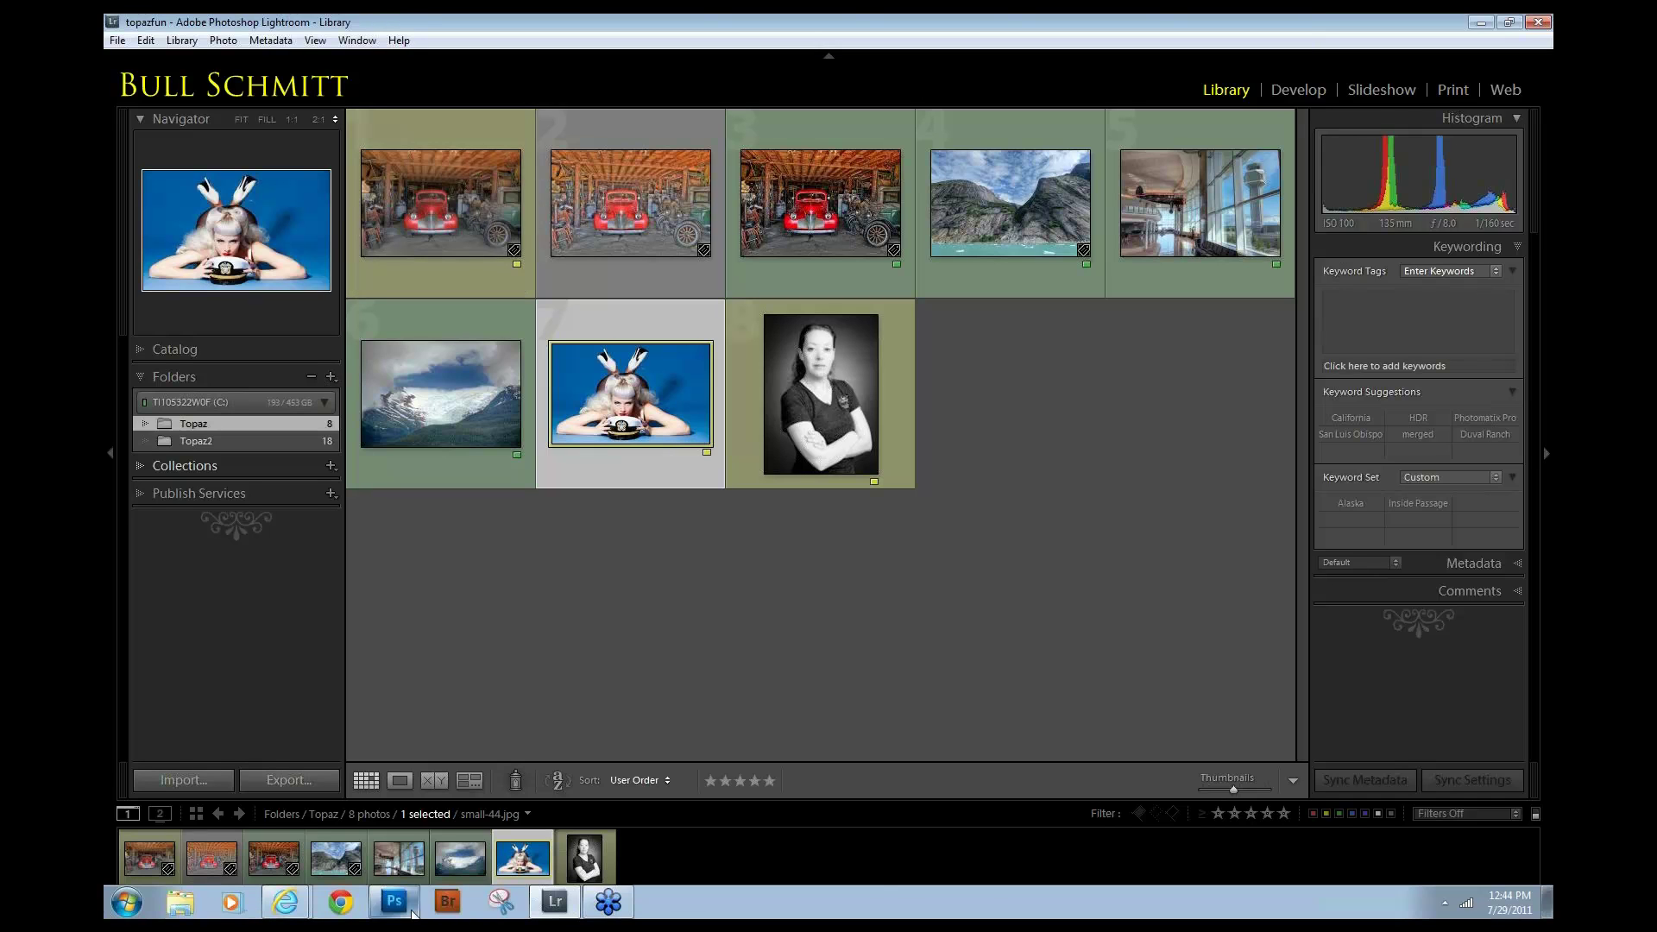
pyautogui.click(394, 901)
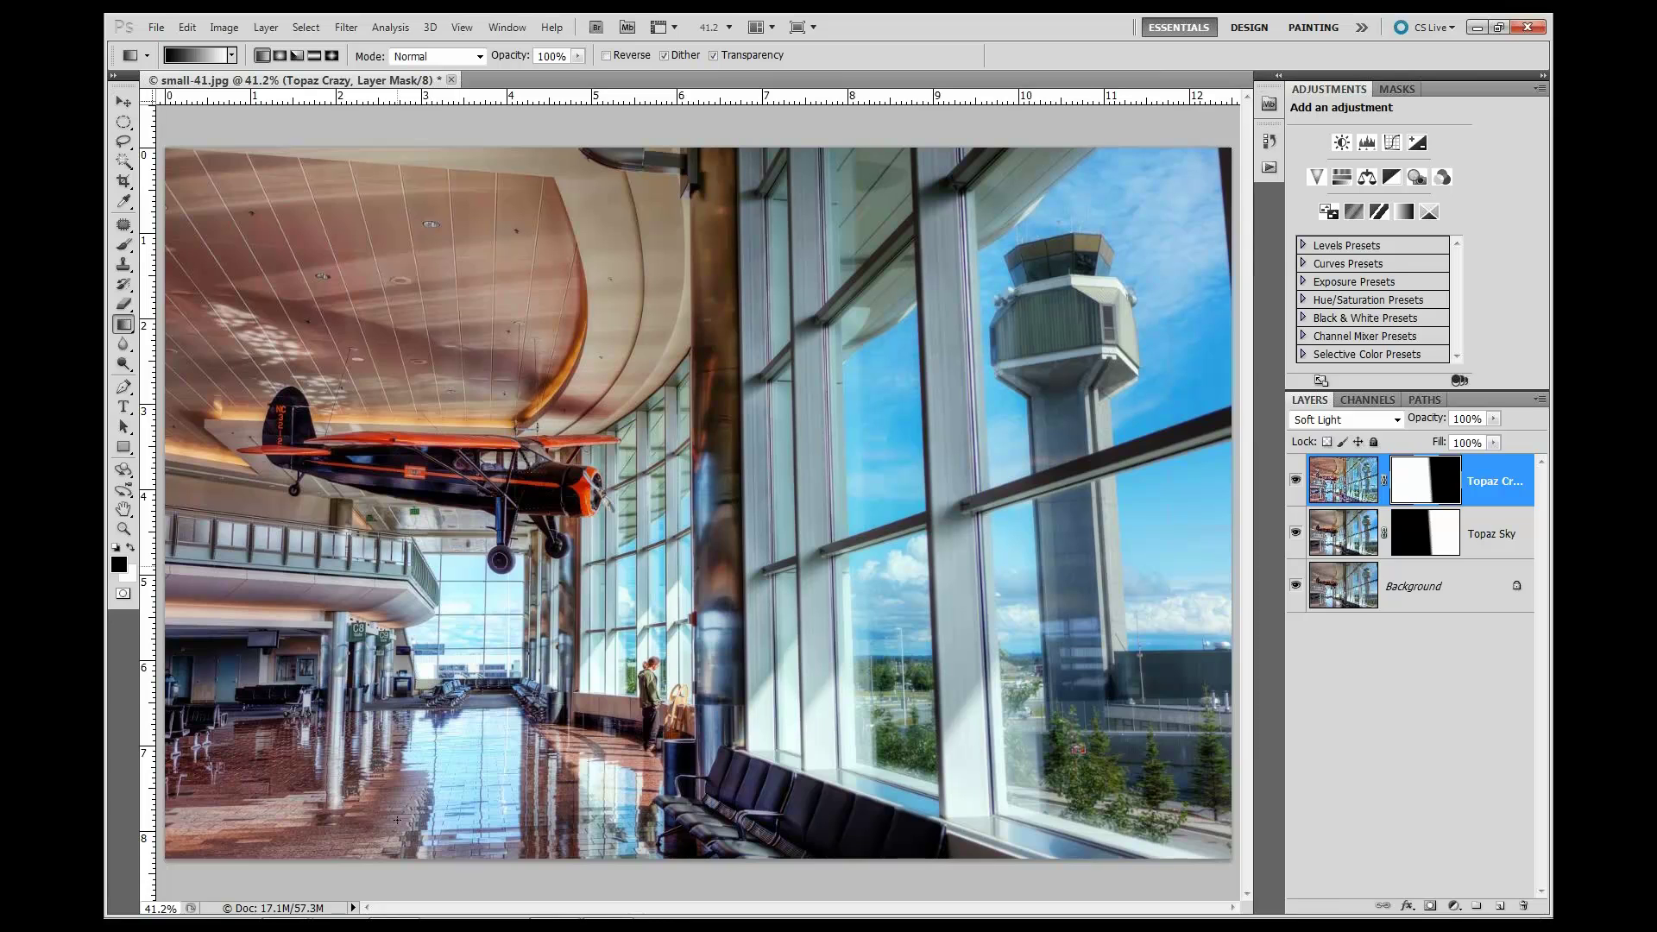
pyautogui.moveTo(898, 917)
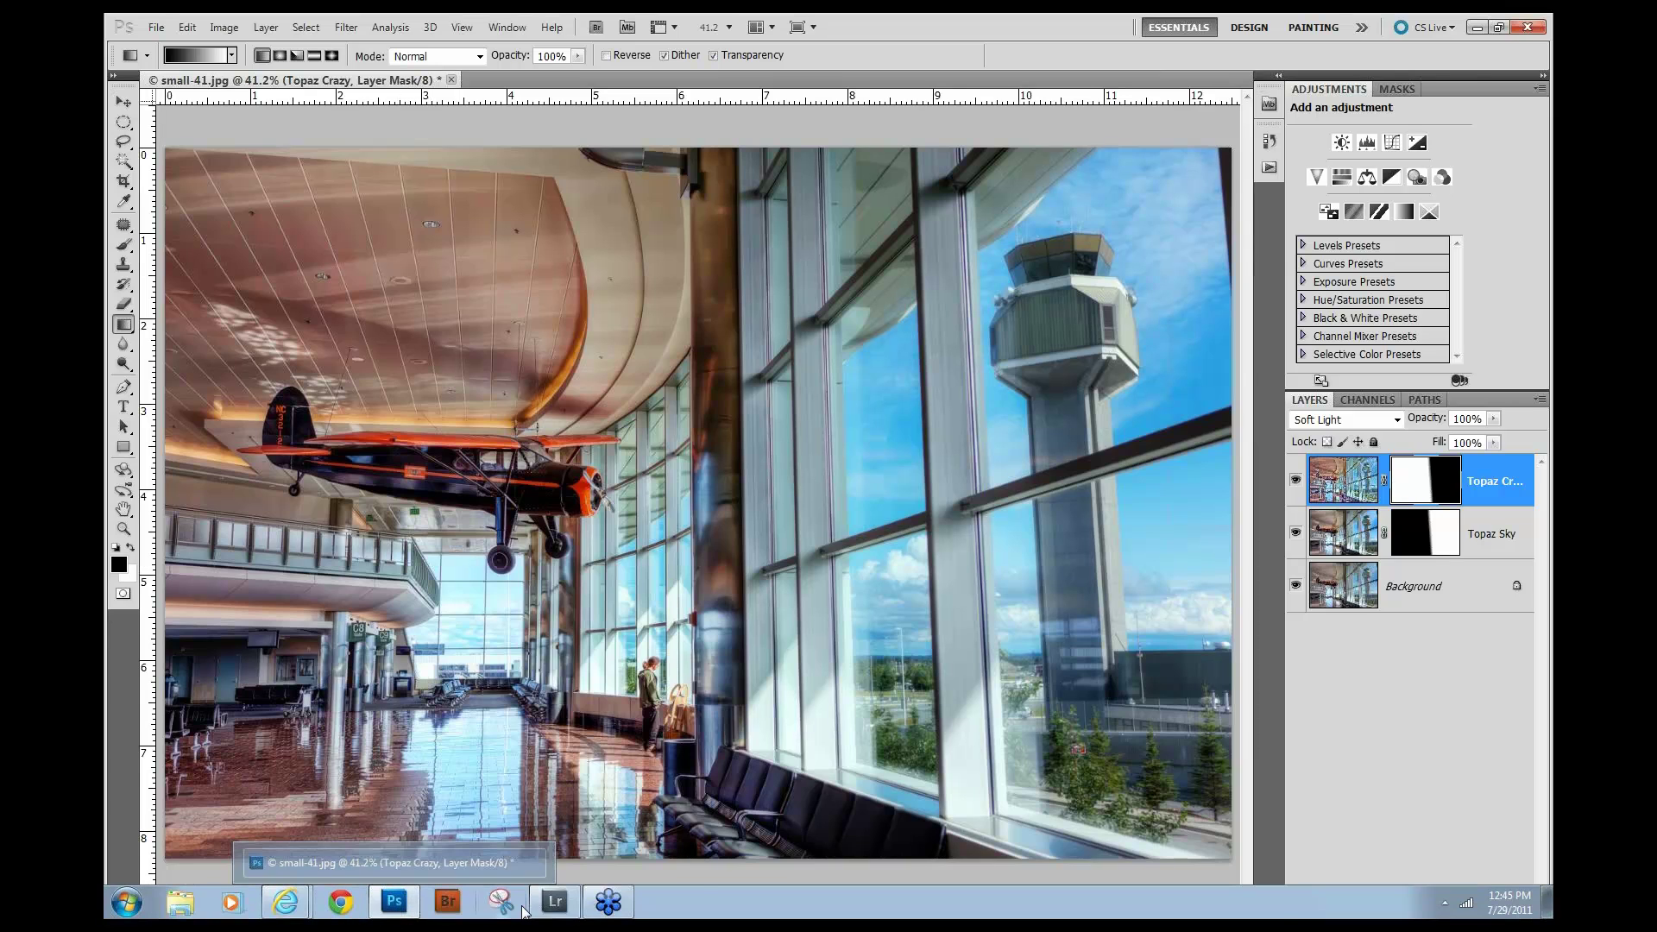
pyautogui.click(566, 910)
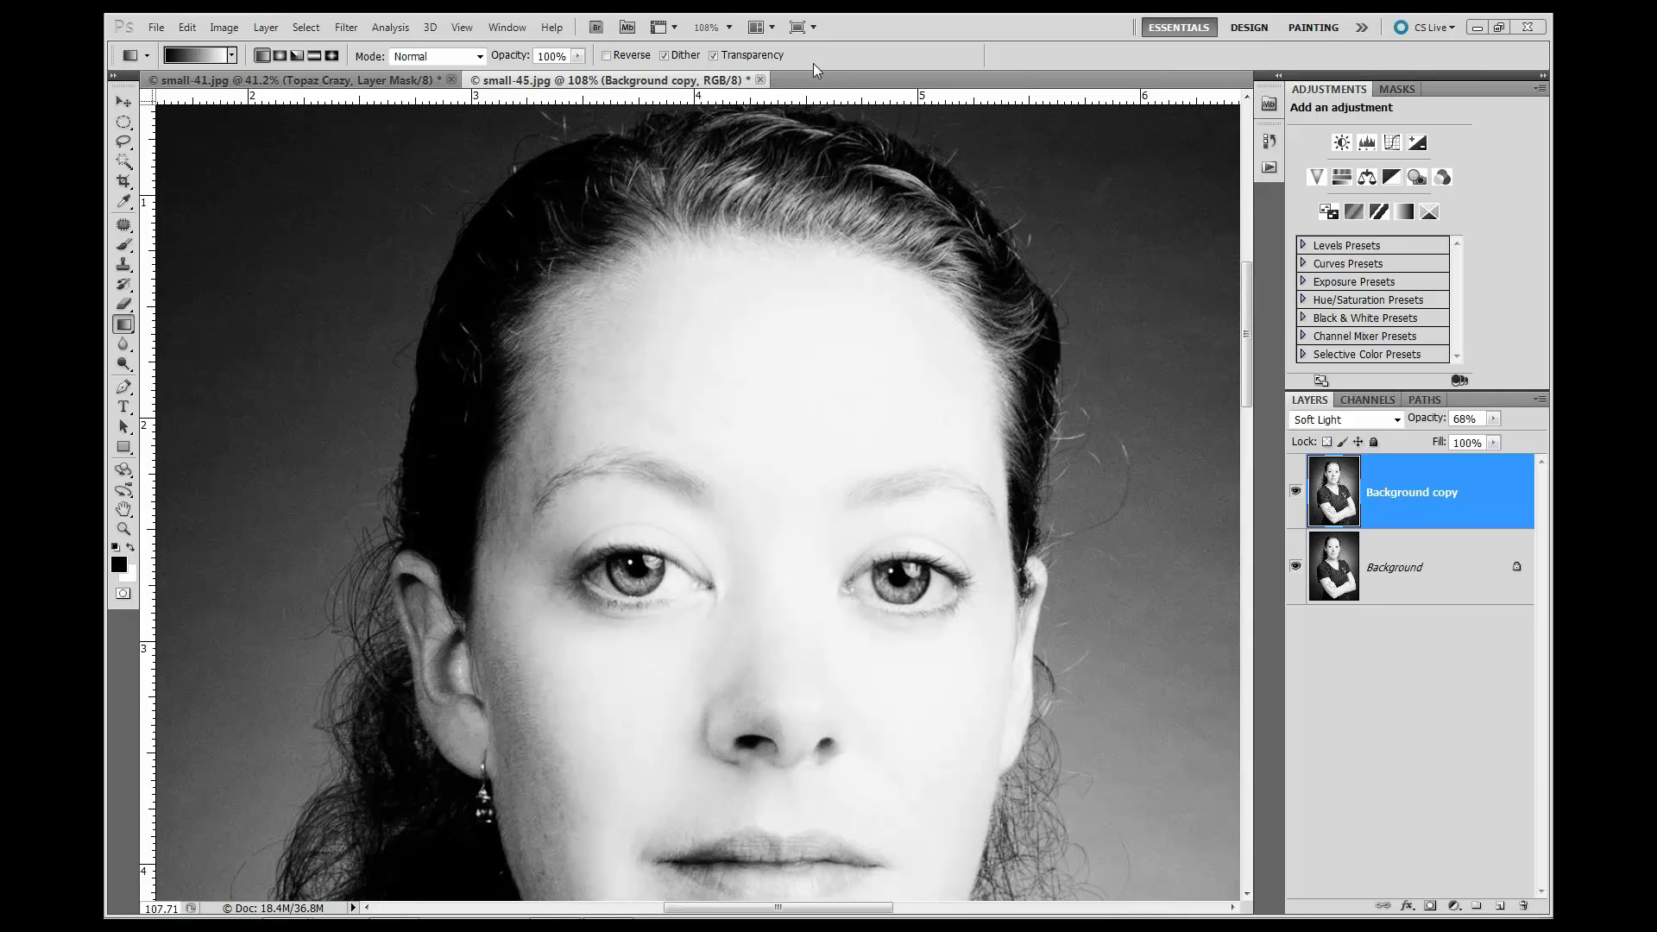
# - Compare the black-and-white portrait small-45.jpg in Photoshop with its Background copy layer hidden and shown
pyautogui.click(1295, 493)
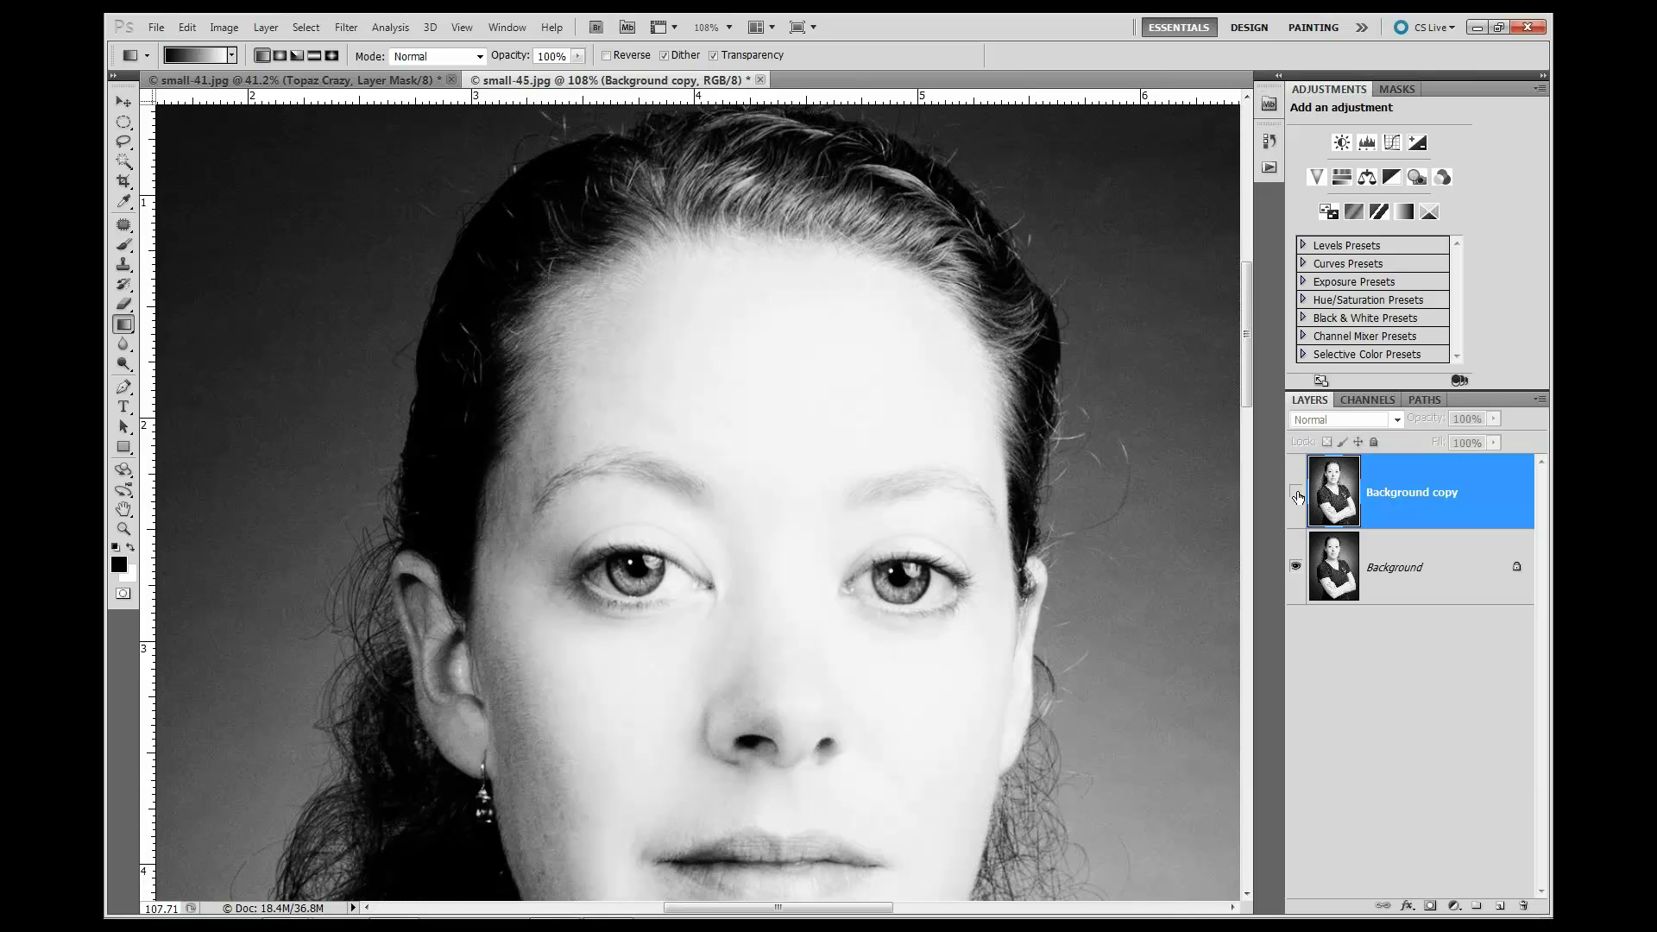
pyautogui.click(1296, 495)
pyautogui.click(1296, 496)
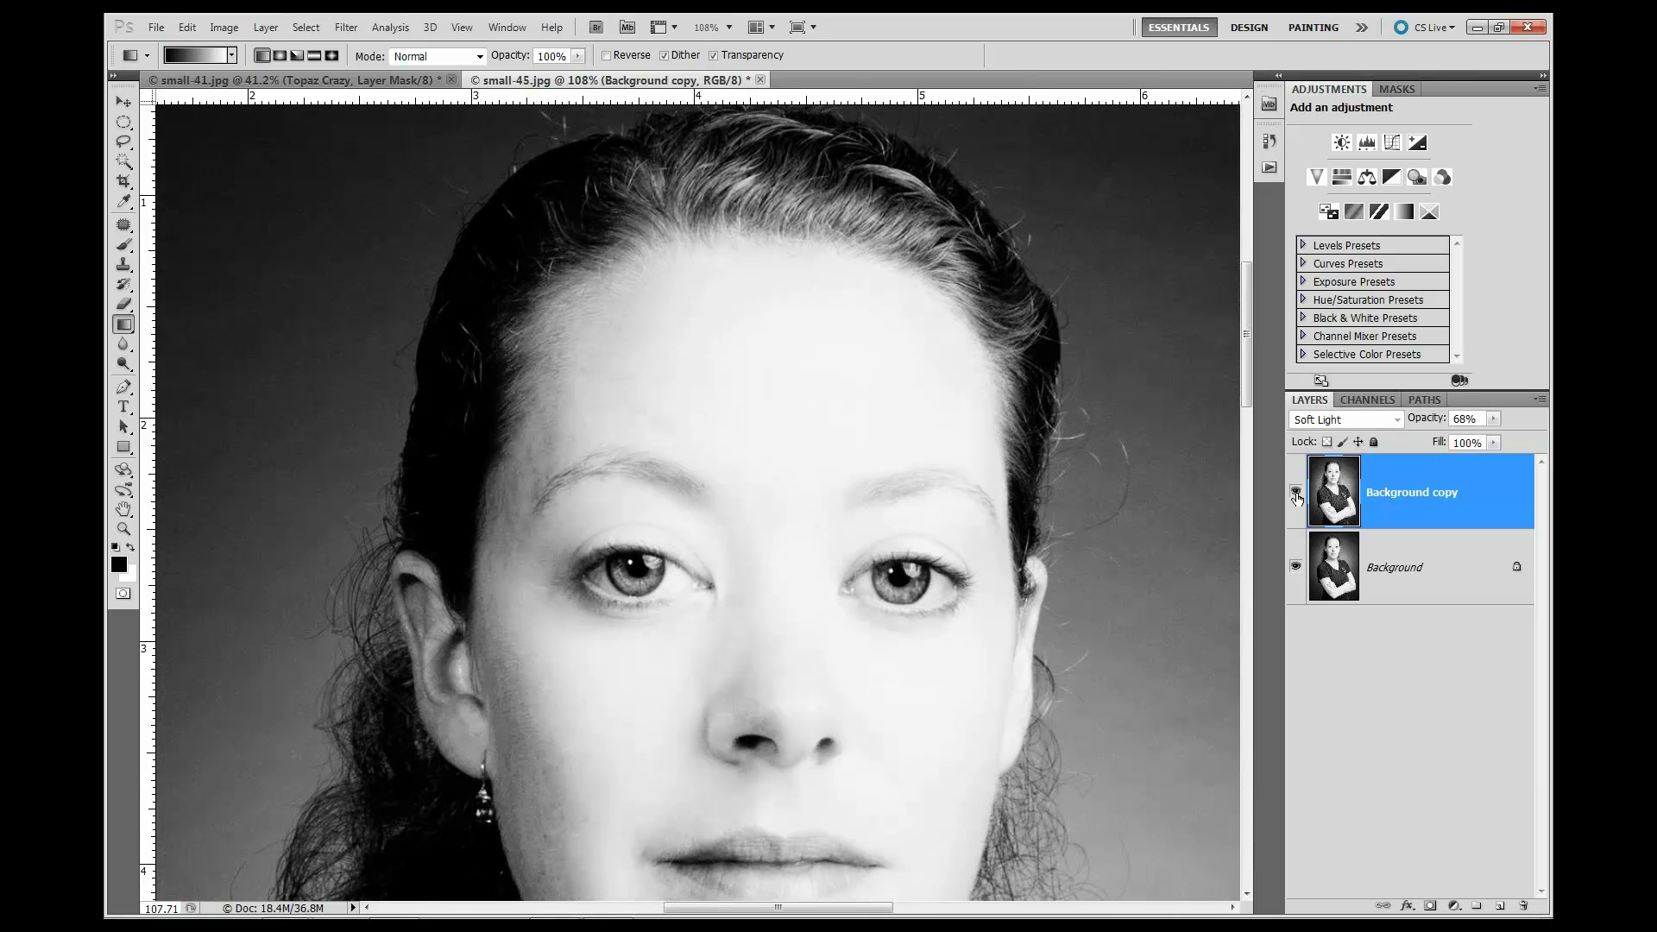
# - Show the Background copy layer, give it a black layer mask, and ready the Brush tool with white as the foreground colour
pyautogui.click(1296, 494)
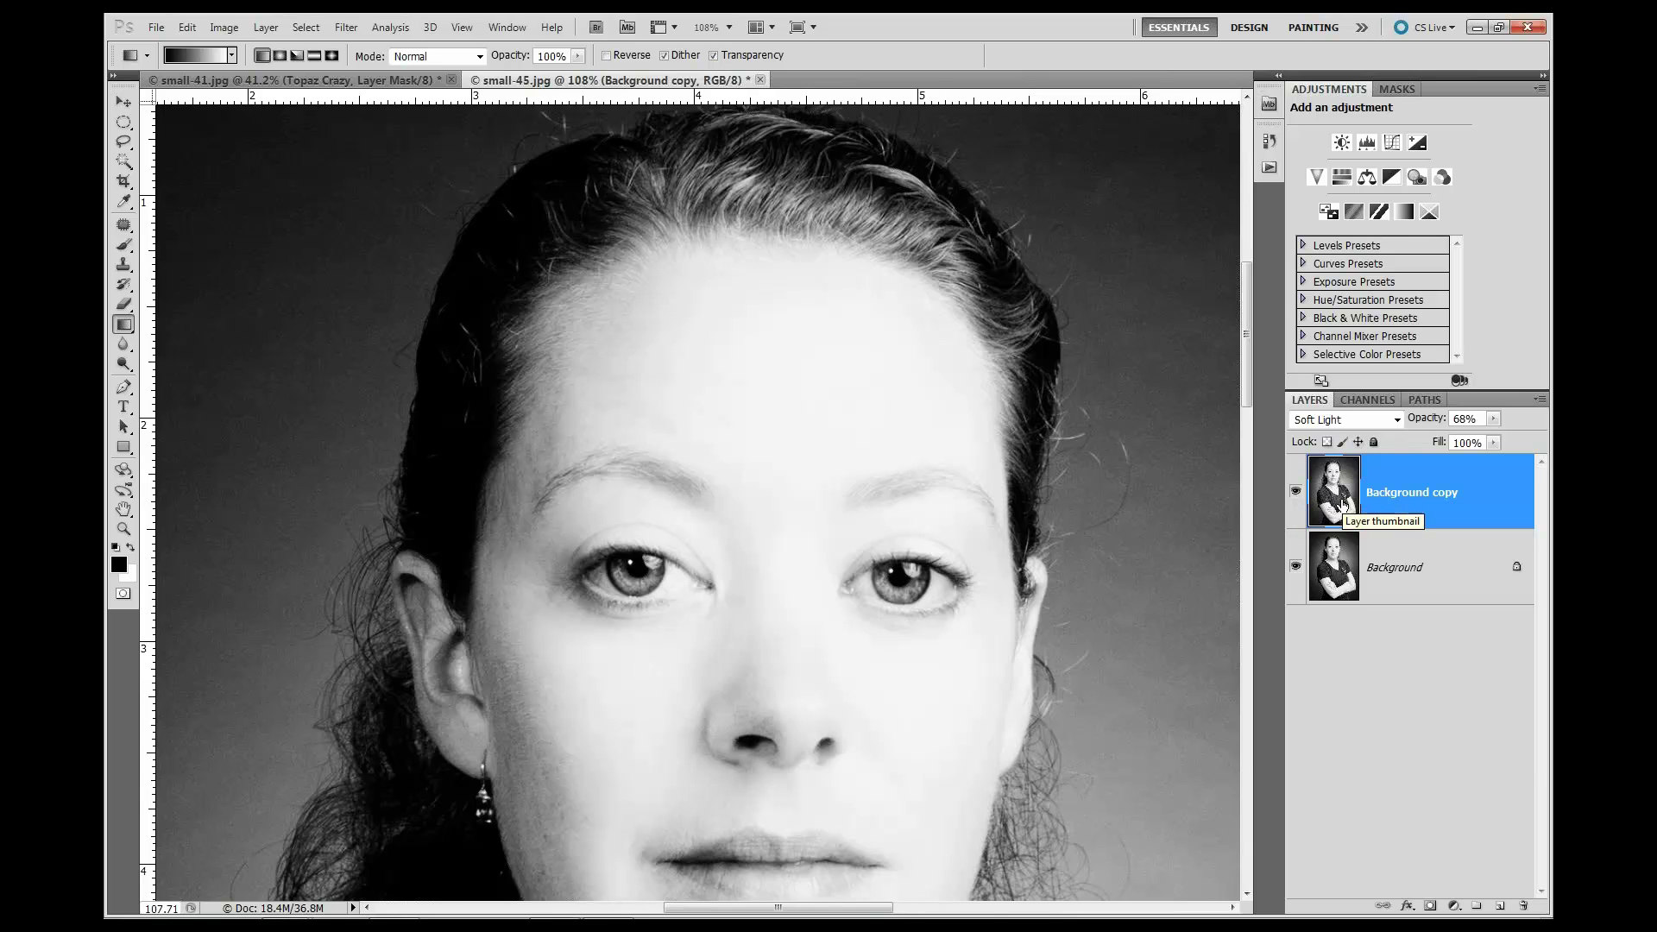
pyautogui.keyDown('alt'); pyautogui.click(1429, 905); pyautogui.keyUp('alt')
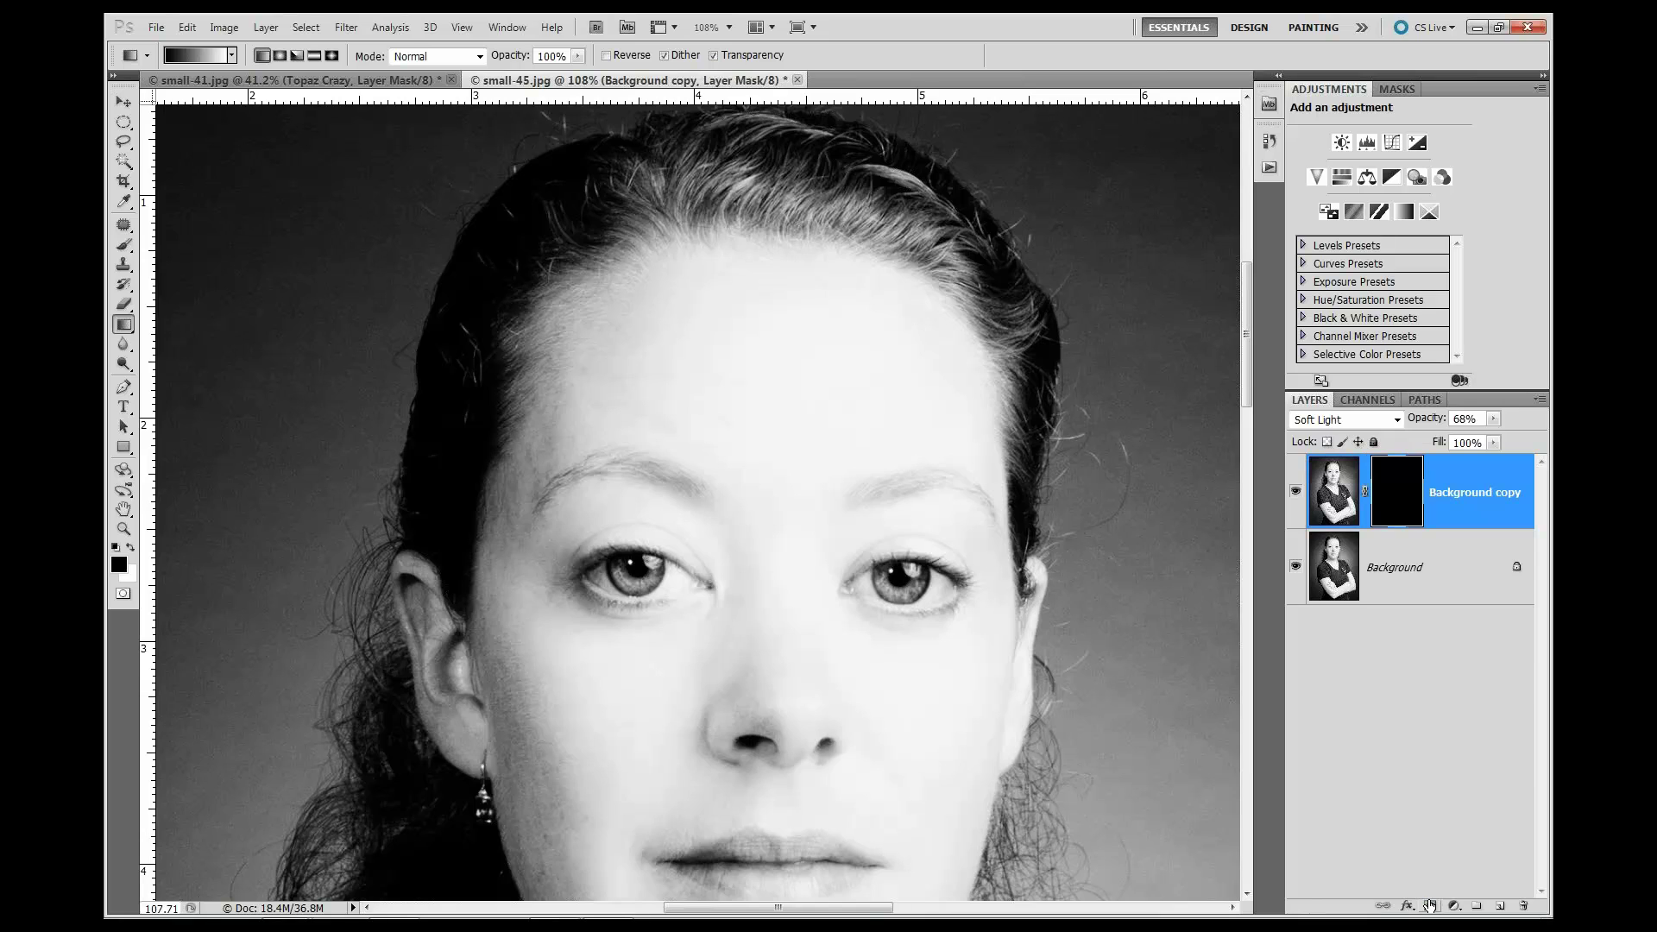
pyautogui.click(127, 246)
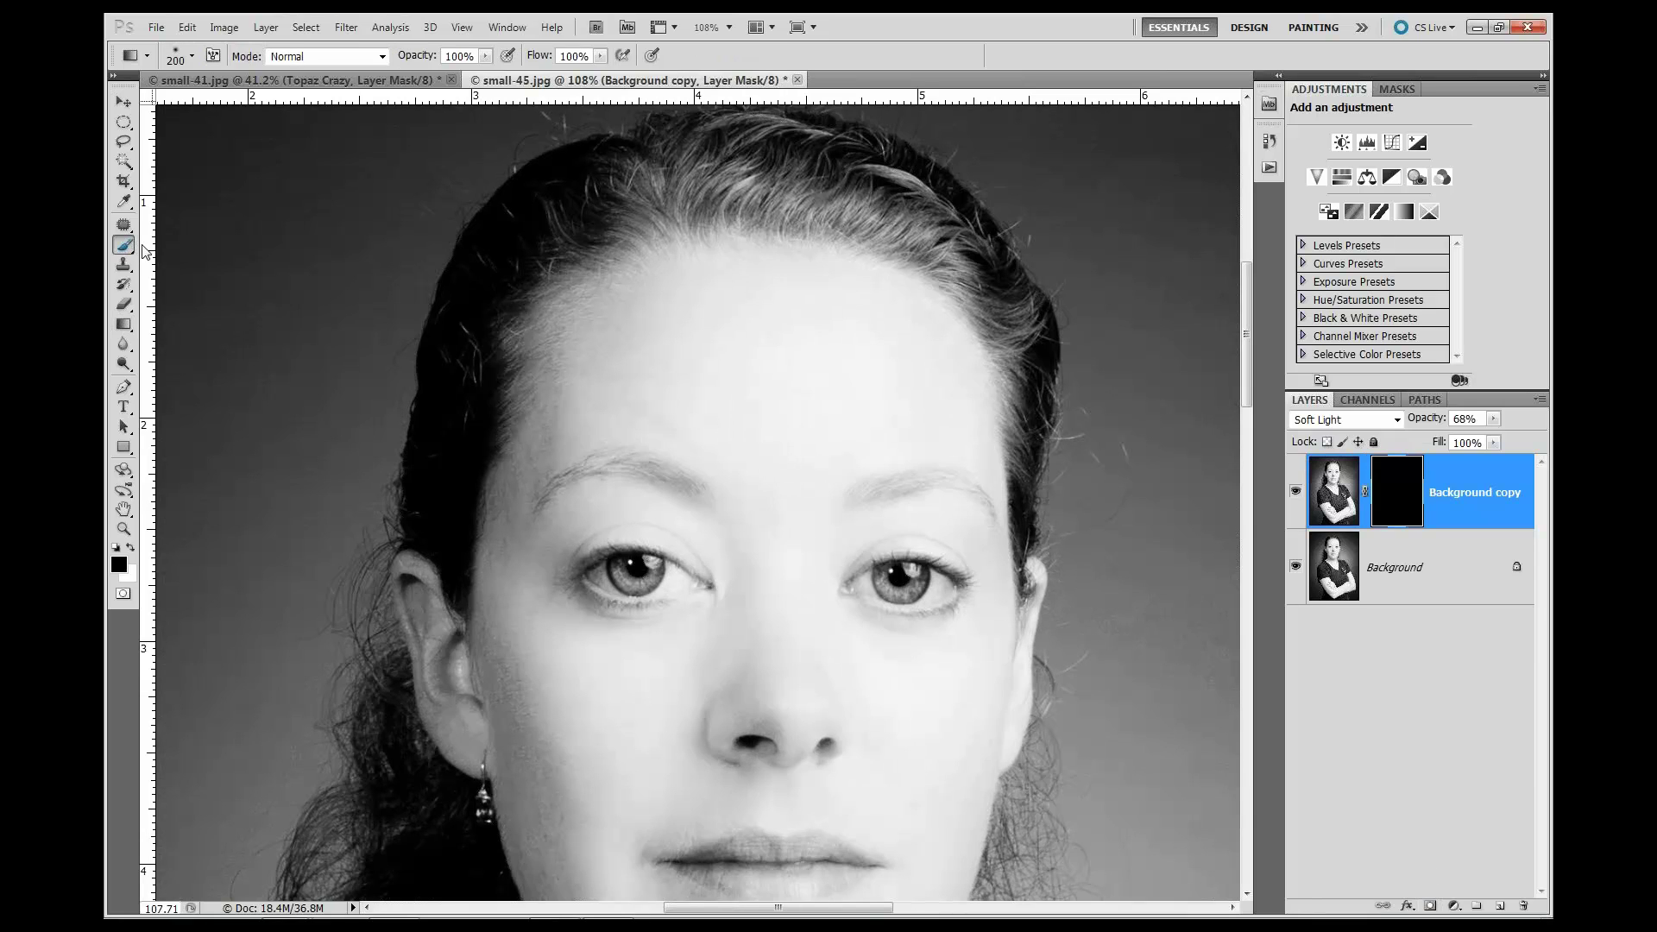
pyautogui.press('x')
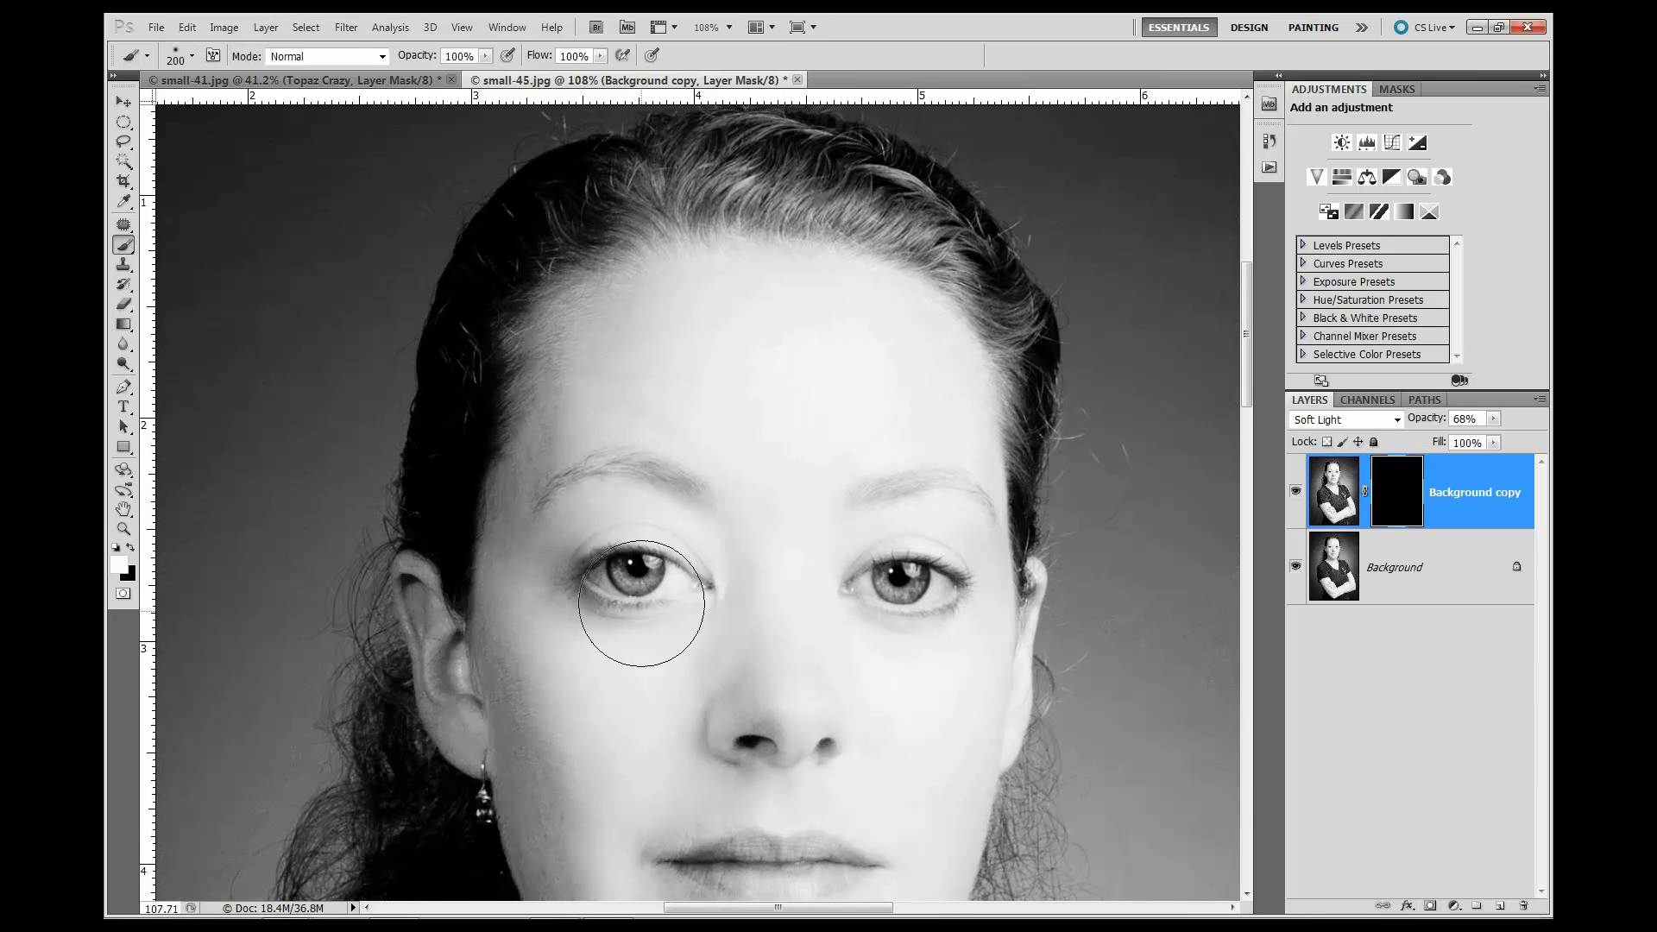
# - Paint white over both eyes on the Background copy mask with a size 45 brush at 50% opacity, and view the whole portrait
pyautogui.press('[')
pyautogui.press('[')
pyautogui.press('[')
pyautogui.press('[')
pyautogui.press('[')
pyautogui.press('[')
pyautogui.press('[')
pyautogui.press('[')
pyautogui.press('5')
pyautogui.press('[')
pyautogui.press('[')
pyautogui.moveTo(631, 563); pyautogui.dragTo(628, 573)
pyautogui.moveTo(897, 582)
pyautogui.mouseDown()
pyautogui.moveTo(920, 579)
pyautogui.moveTo(884, 578)
pyautogui.moveTo(918, 599)
pyautogui.moveTo(955, 581)
pyautogui.moveTo(883, 561)
pyautogui.moveTo(859, 581)
pyautogui.mouseUp()
pyautogui.moveTo(701, 586)
pyautogui.mouseDown()
pyautogui.moveTo(603, 588)
pyautogui.moveTo(576, 564)
pyautogui.moveTo(677, 581)
pyautogui.mouseUp()
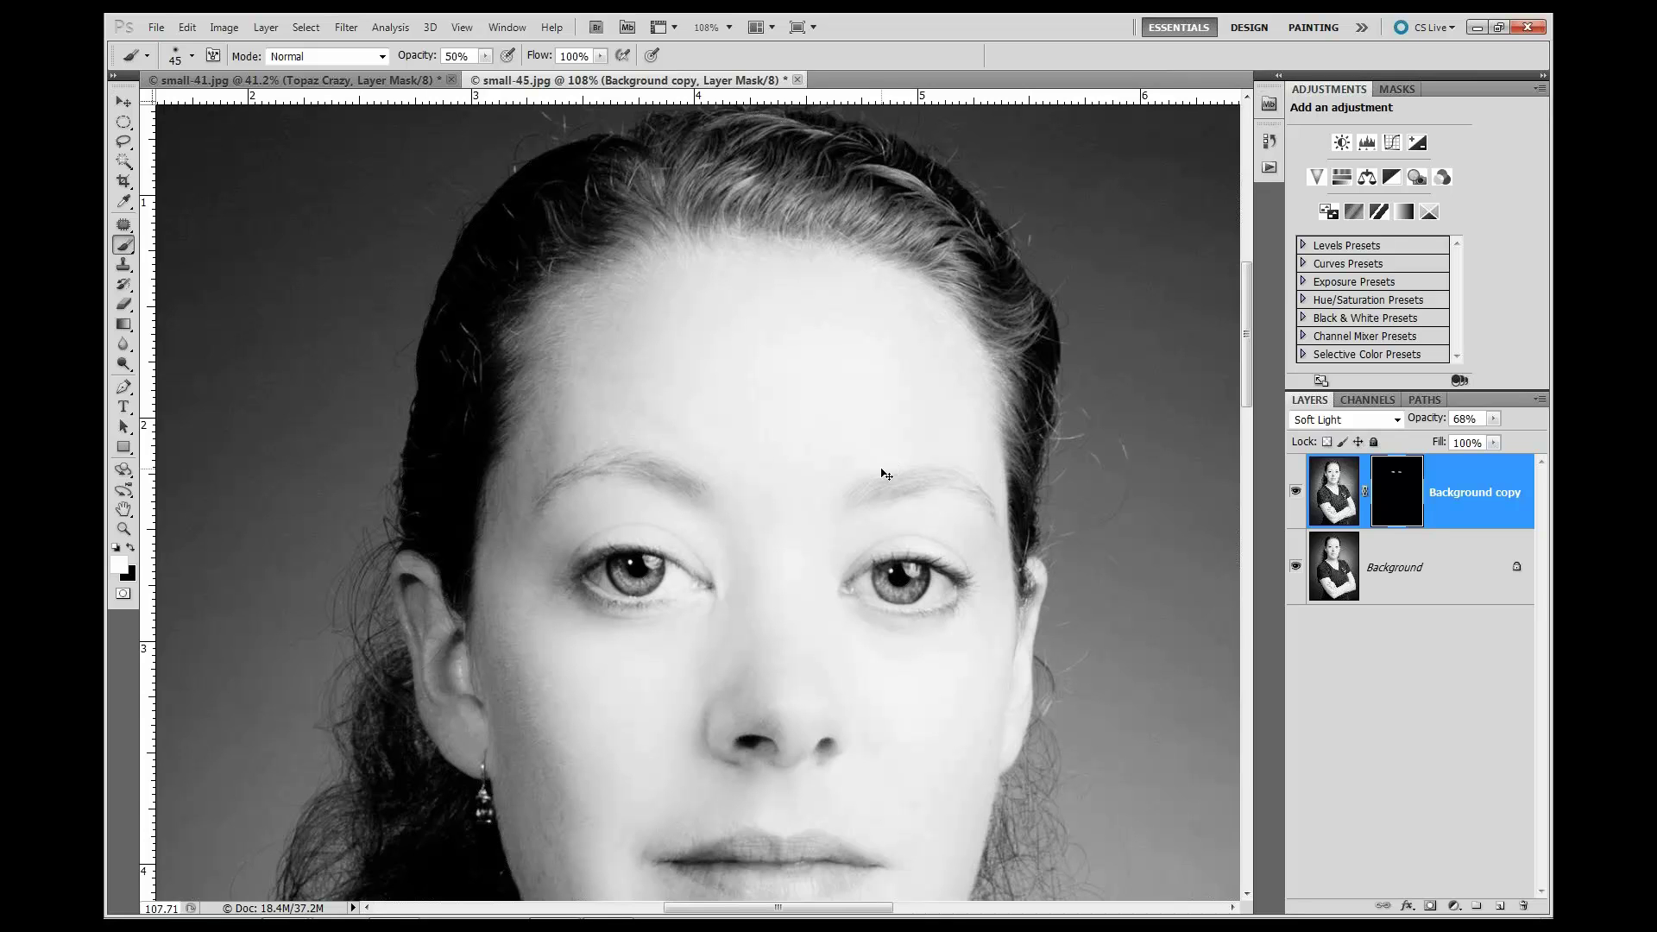
pyautogui.hotkey('ctrl', '0')
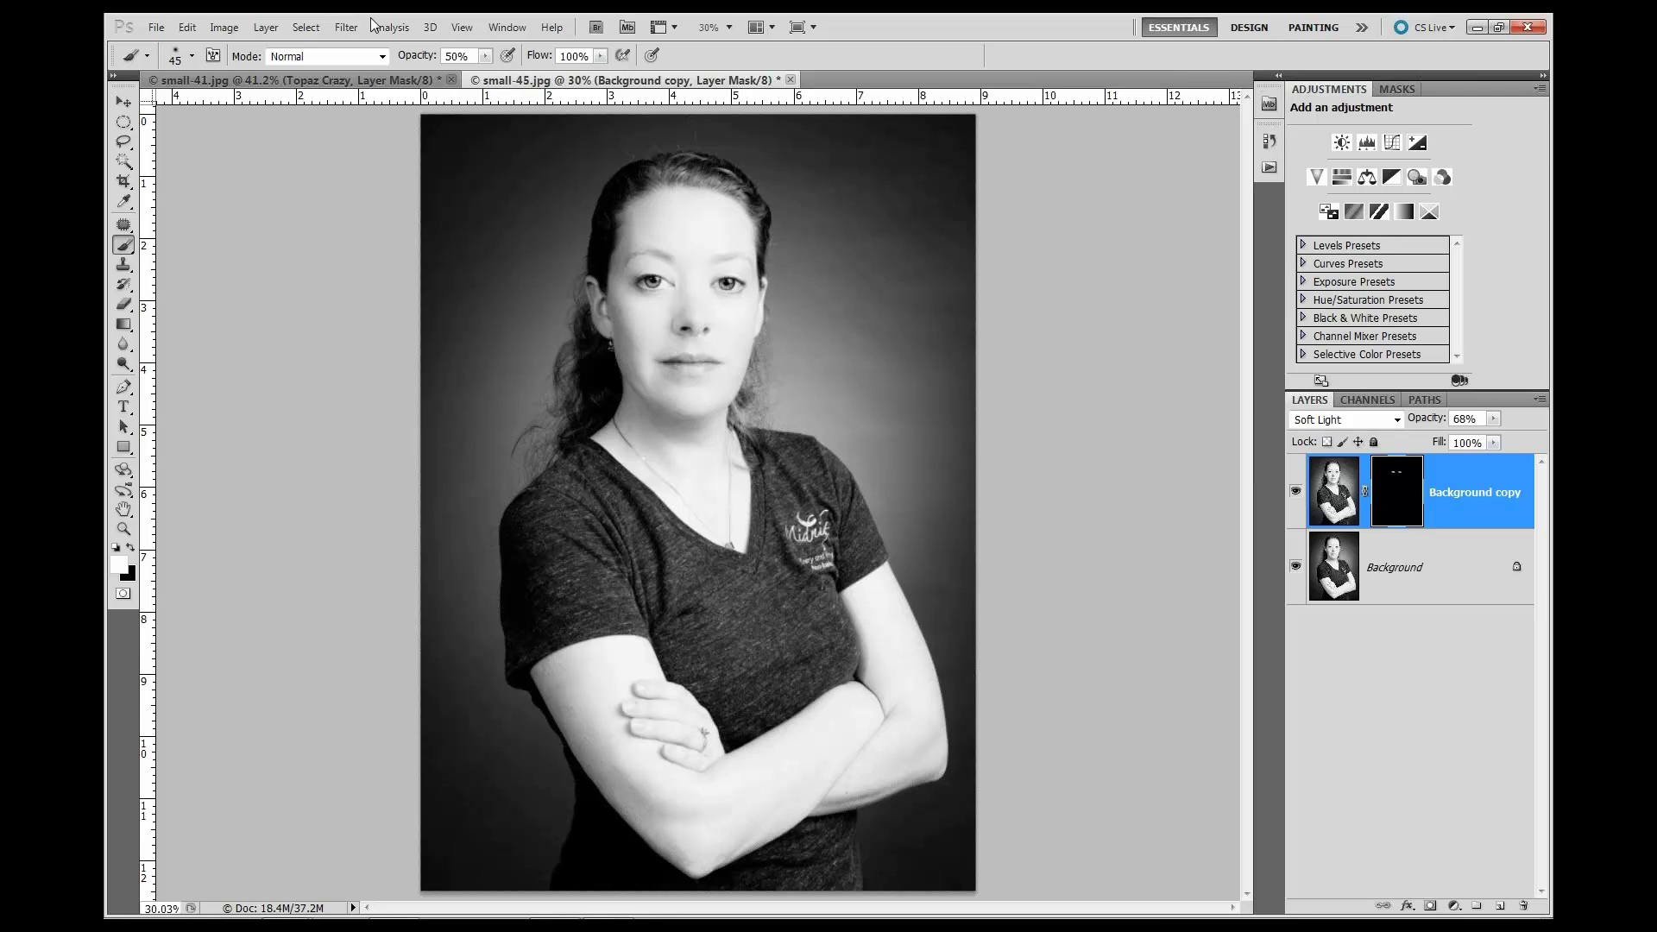
# - View the airport photo small-41.jpg again and switch to Lightroom
pyautogui.click(315, 81)
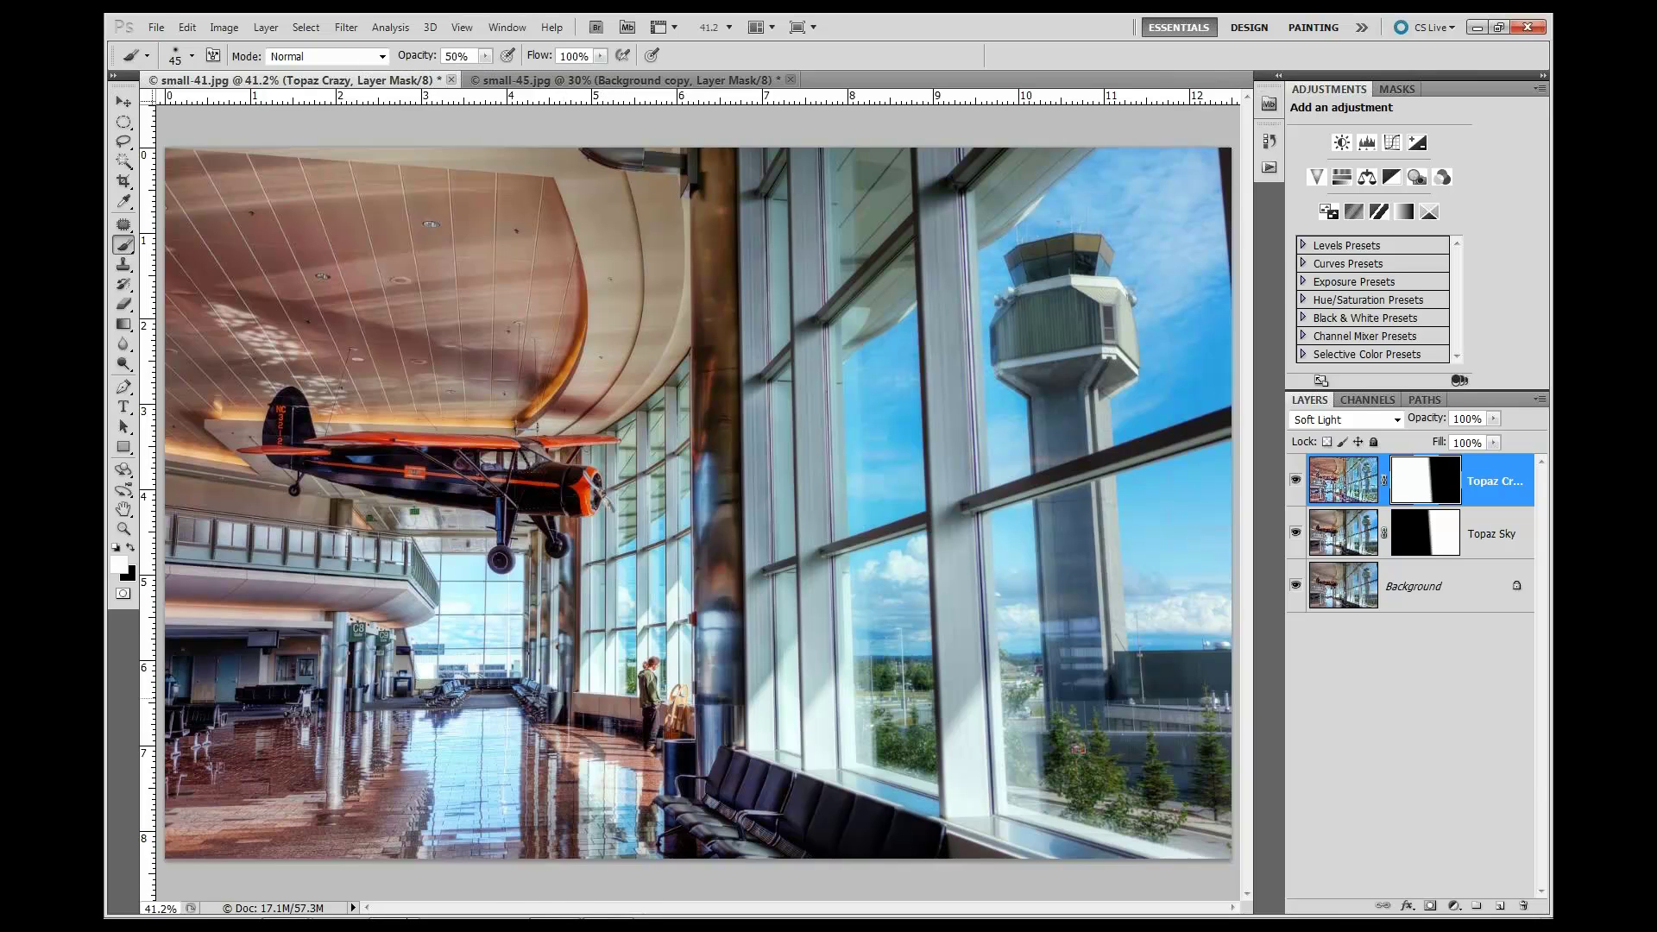
pyautogui.moveTo(496, 917)
pyautogui.moveTo(548, 905)
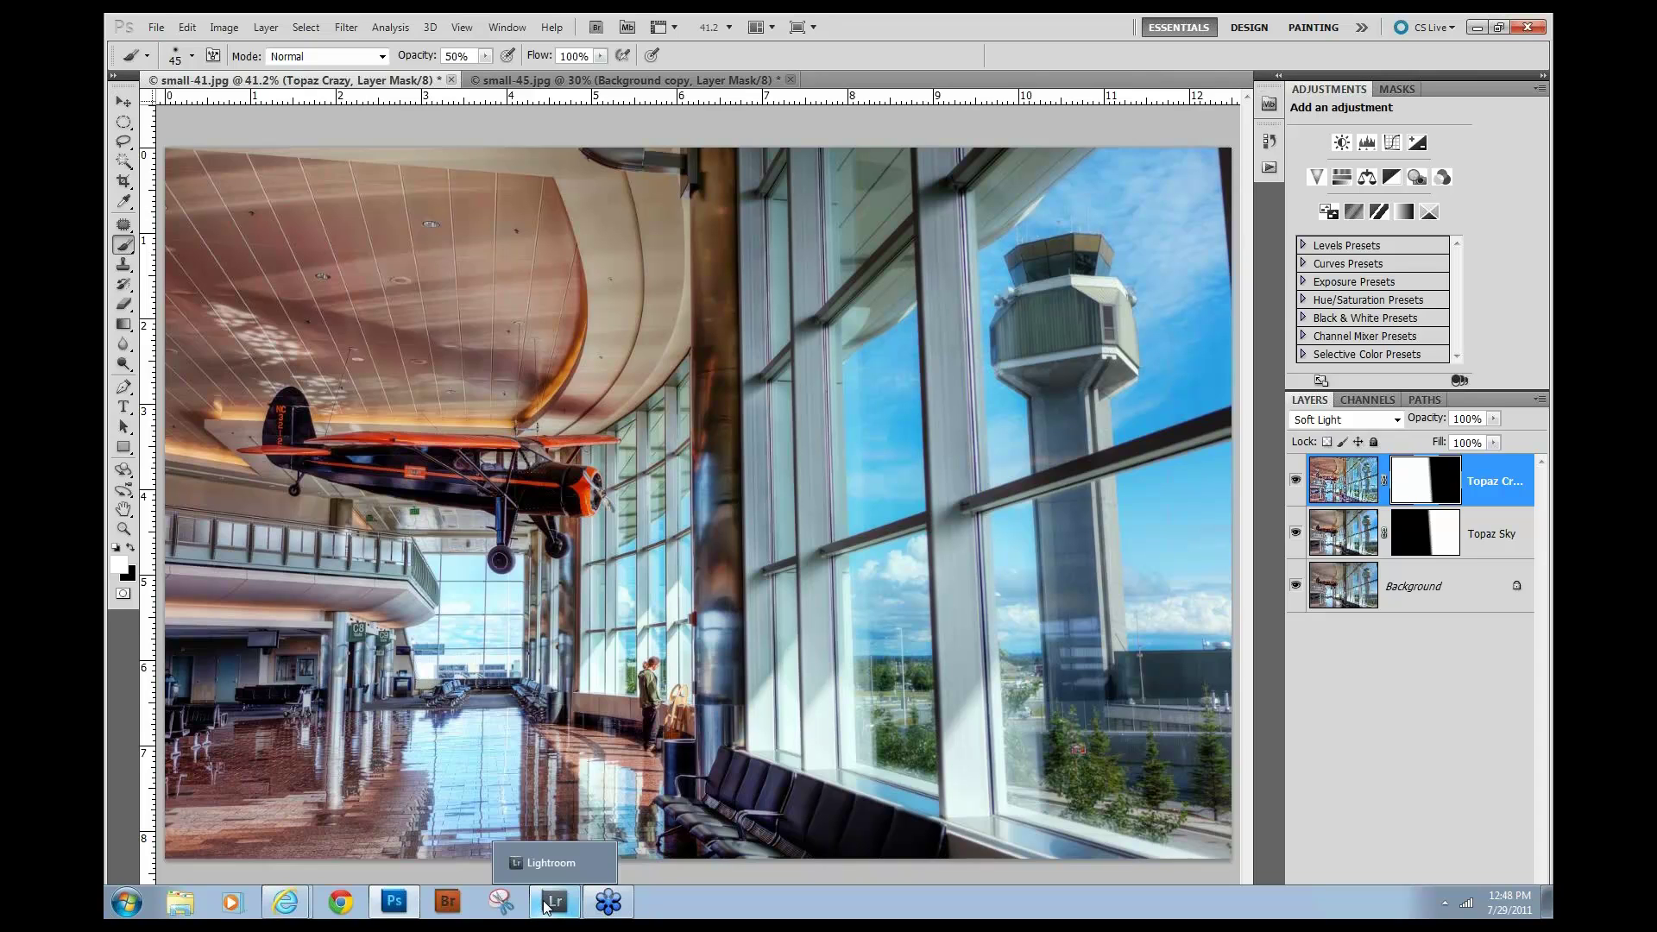
pyautogui.click(545, 904)
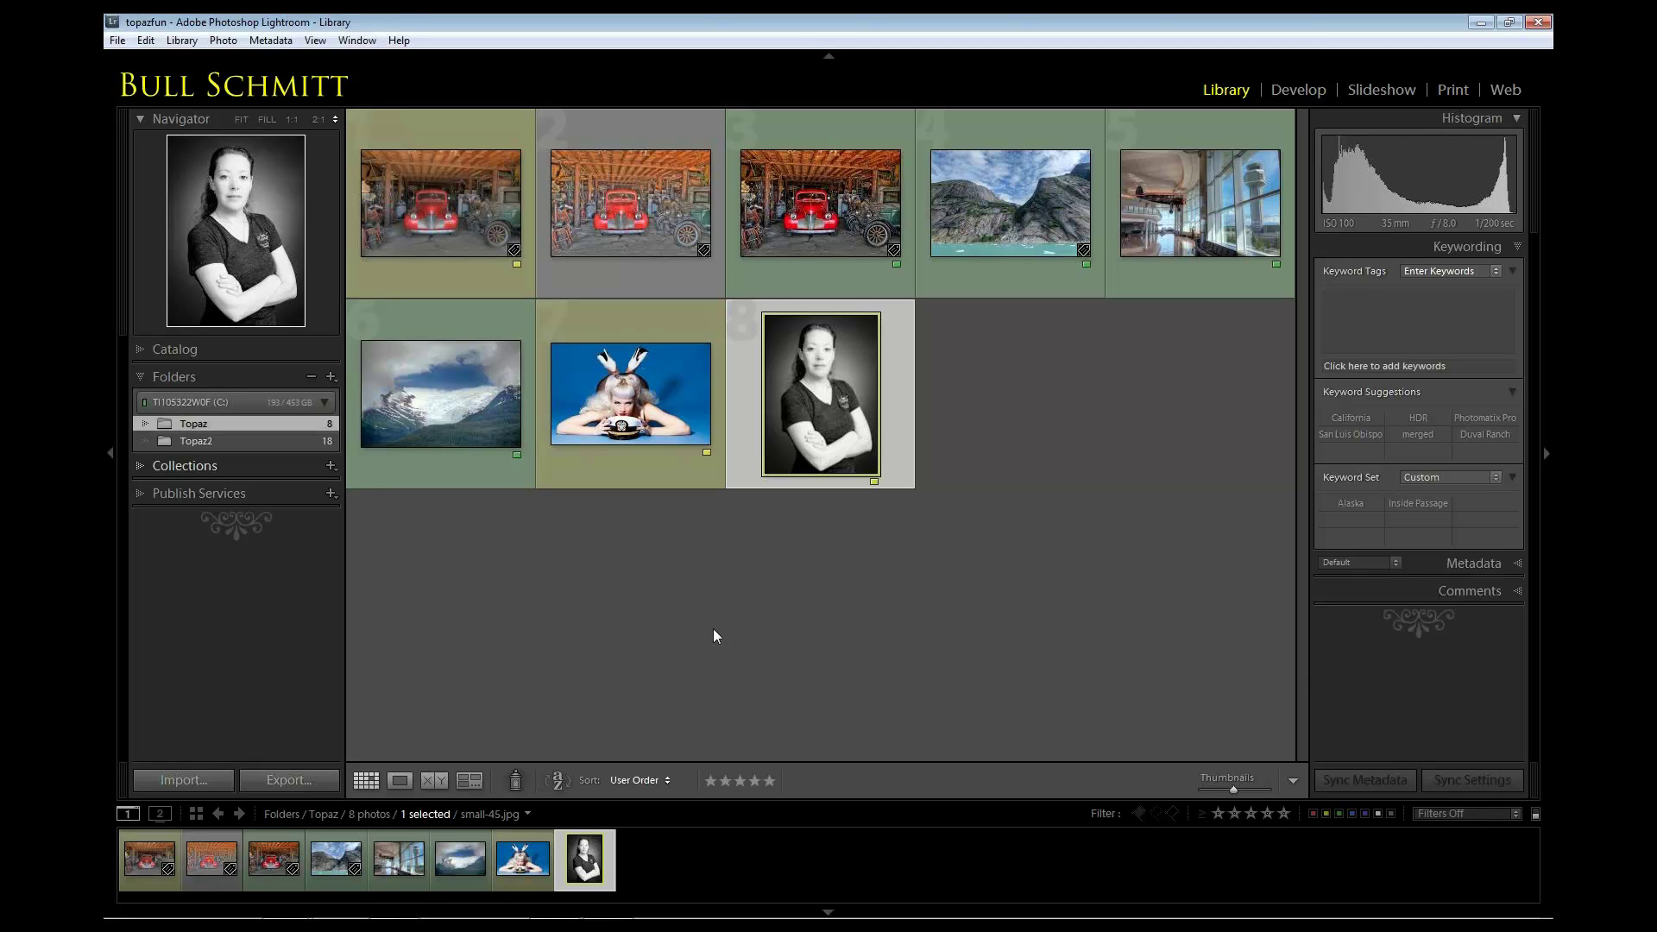
# - Select the red car photo small-40.jpg in the photo grid and look at it beside the neighbouring version
pyautogui.click(435, 211)
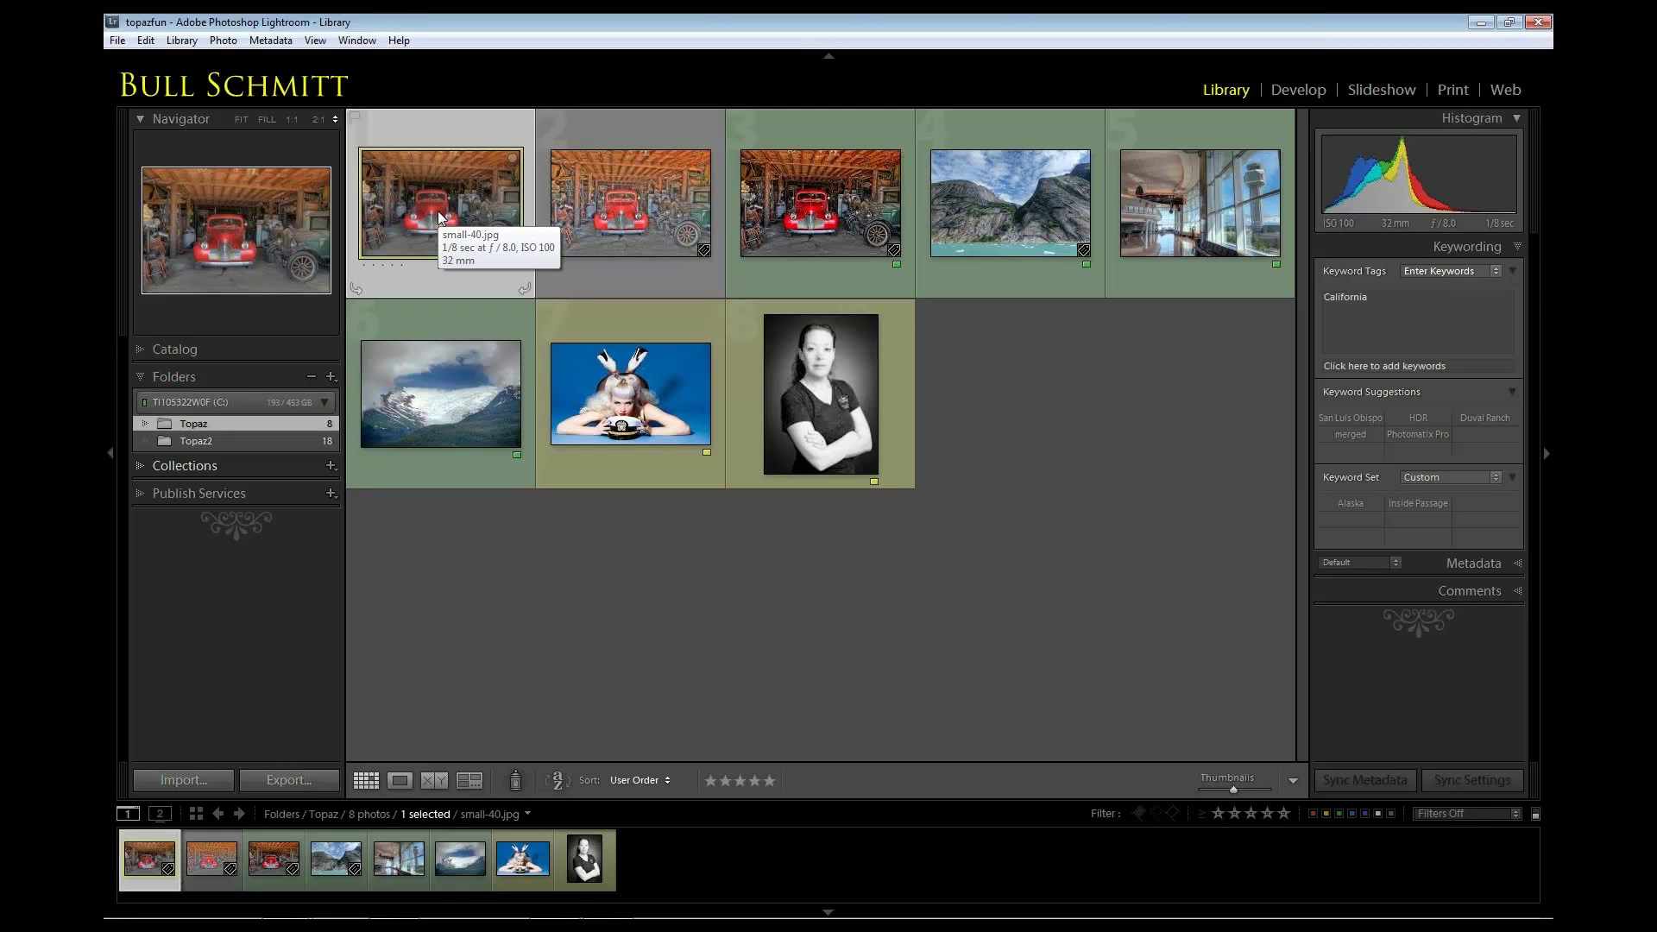
pyautogui.click(616, 219)
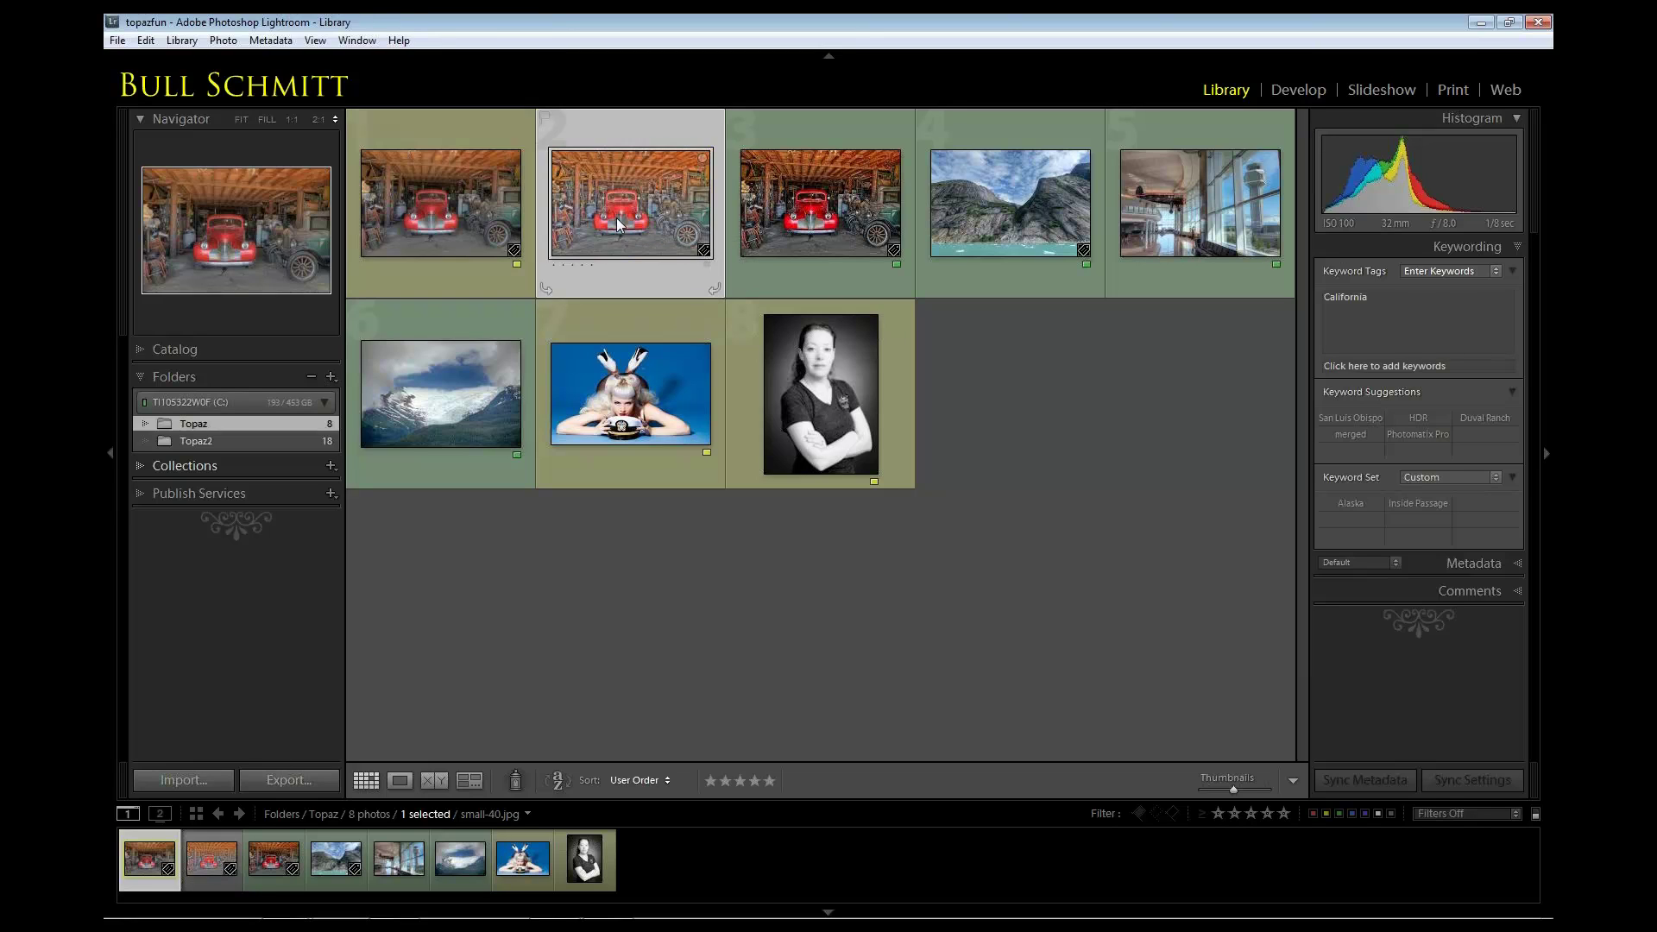
pyautogui.click(482, 215)
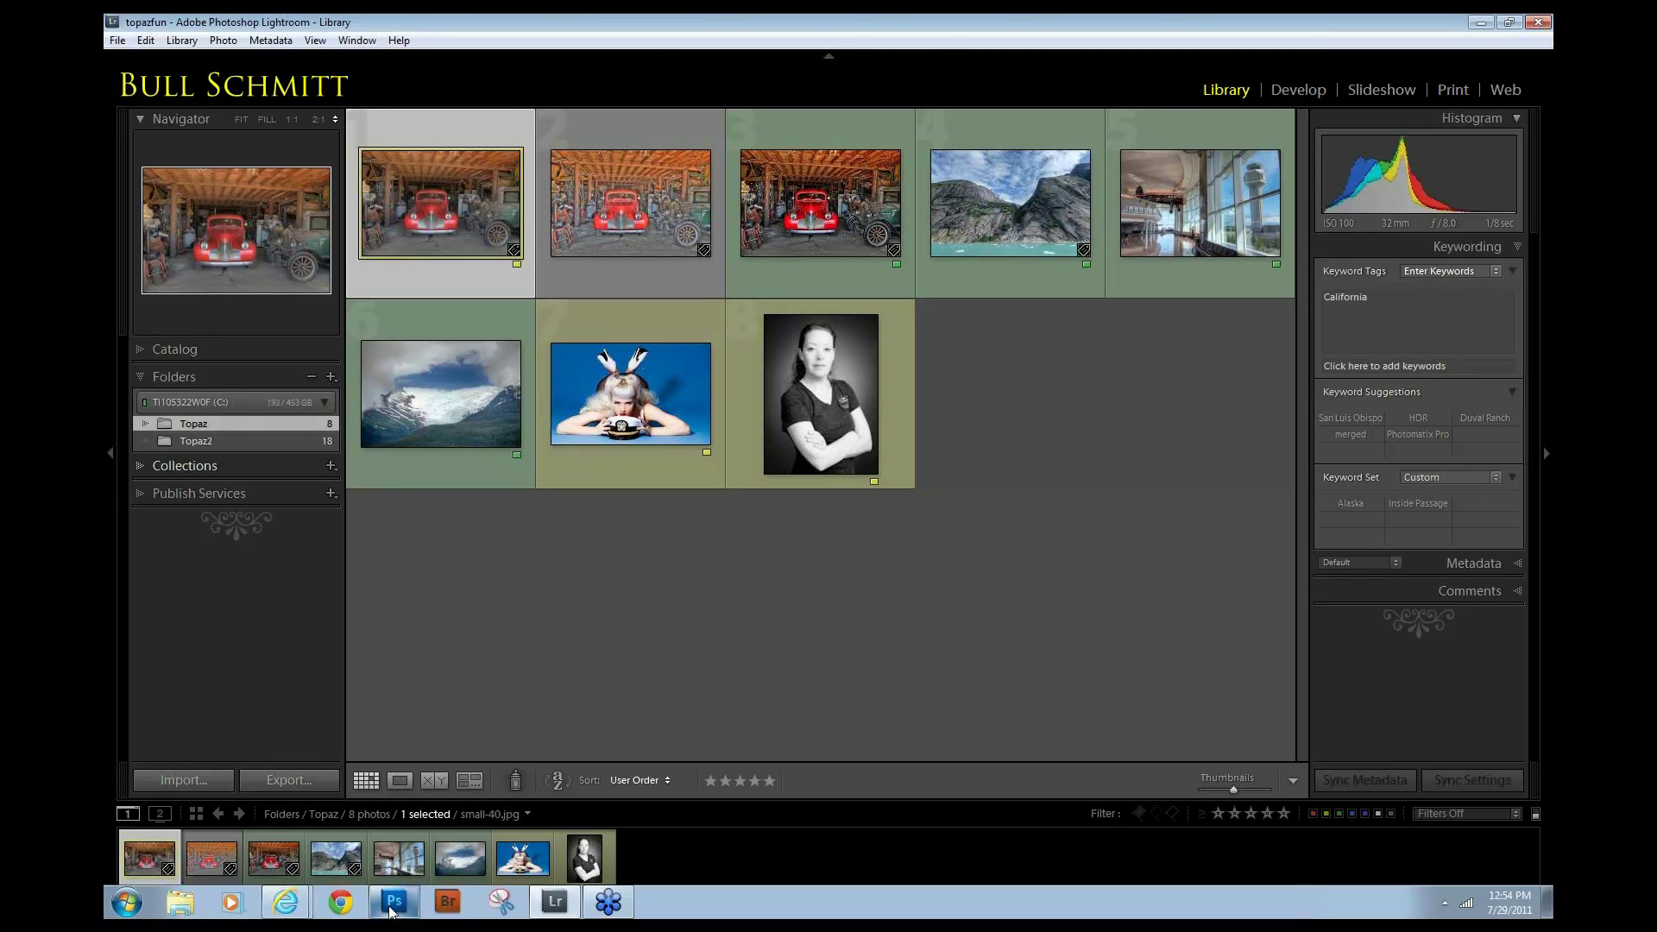
# - Switch to Photoshop, target the Topaz Crazy layer's image instead of its mask, and examine the installed Topaz Labs filters without applying one
pyautogui.click(393, 902)
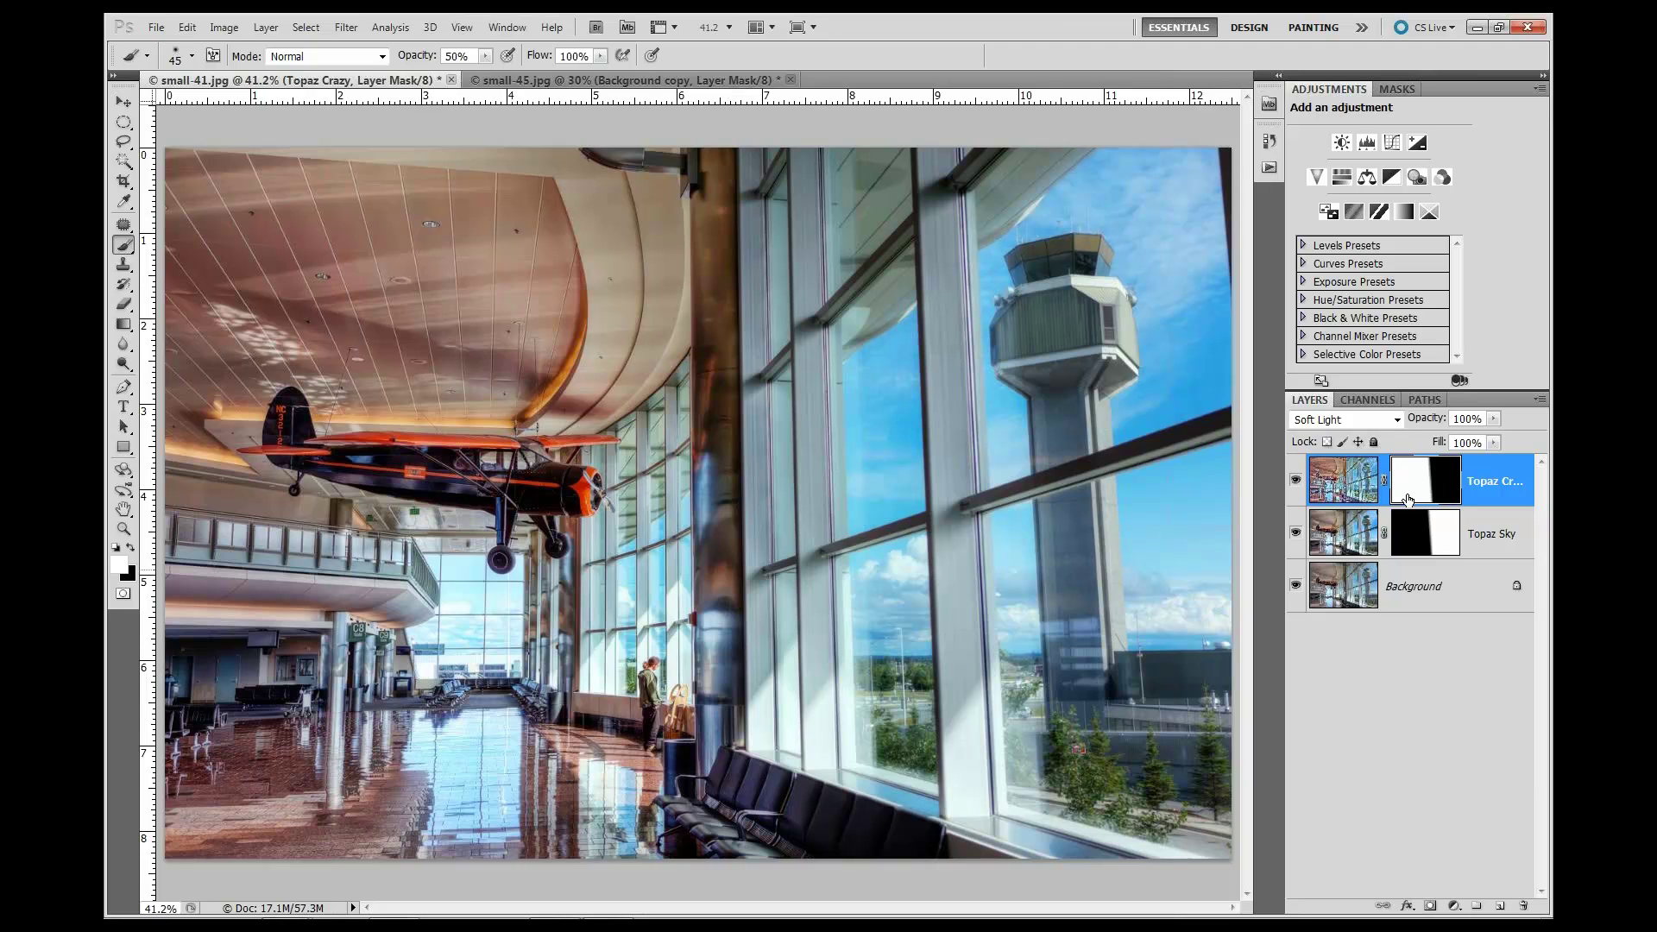
pyautogui.click(1340, 485)
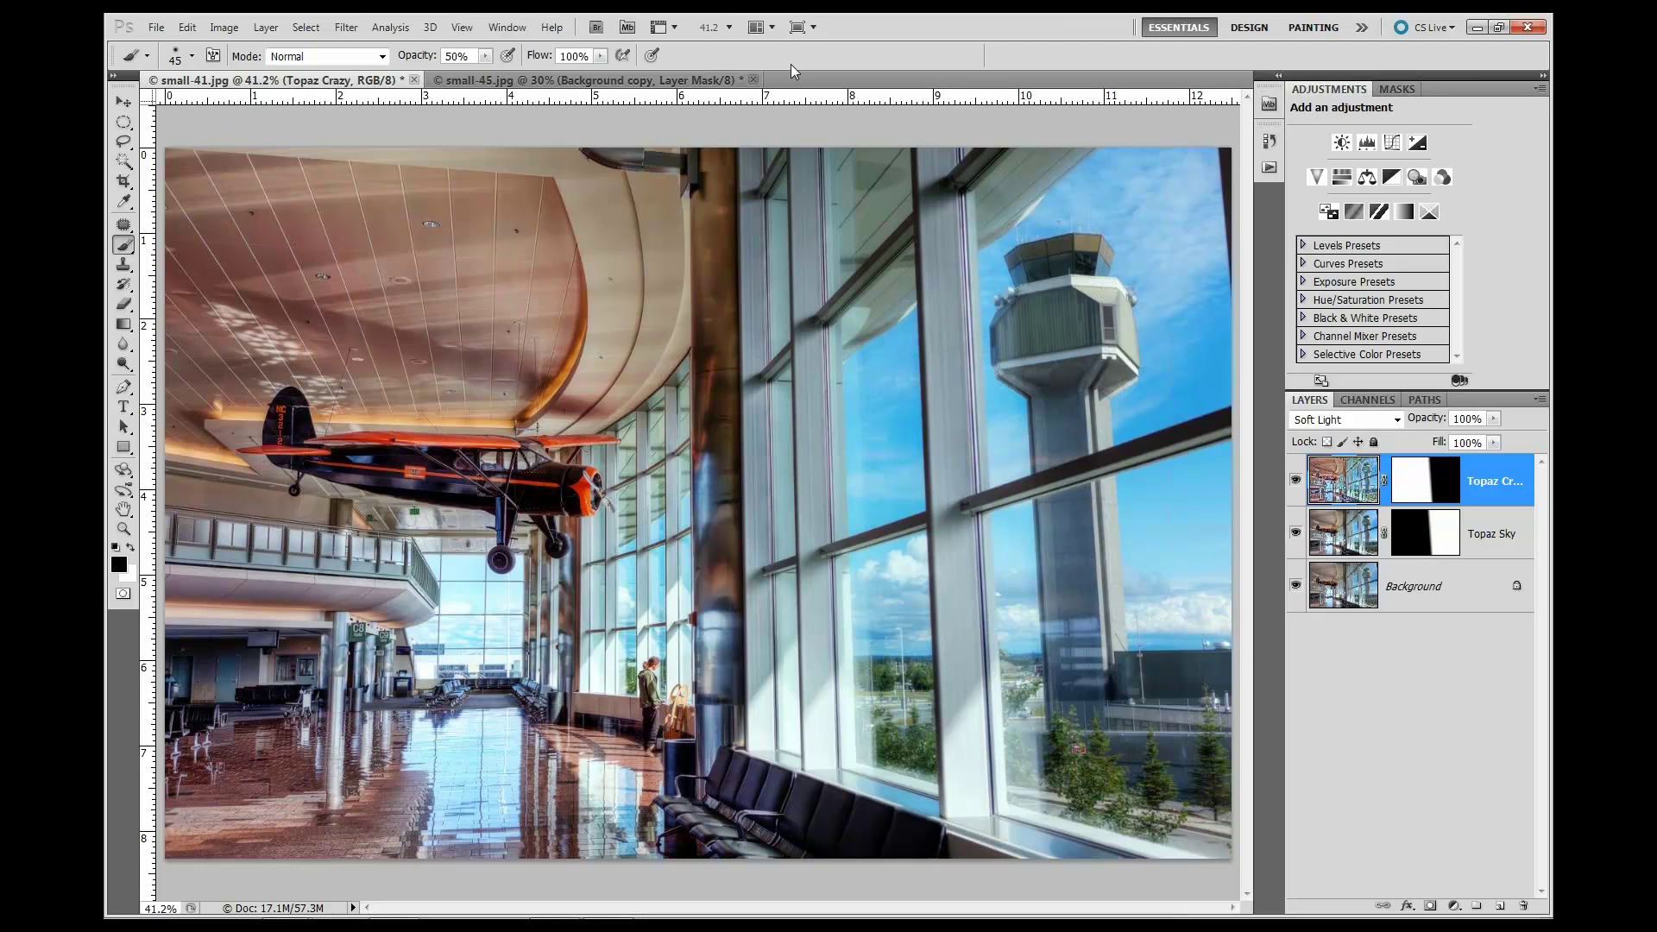
pyautogui.click(346, 26)
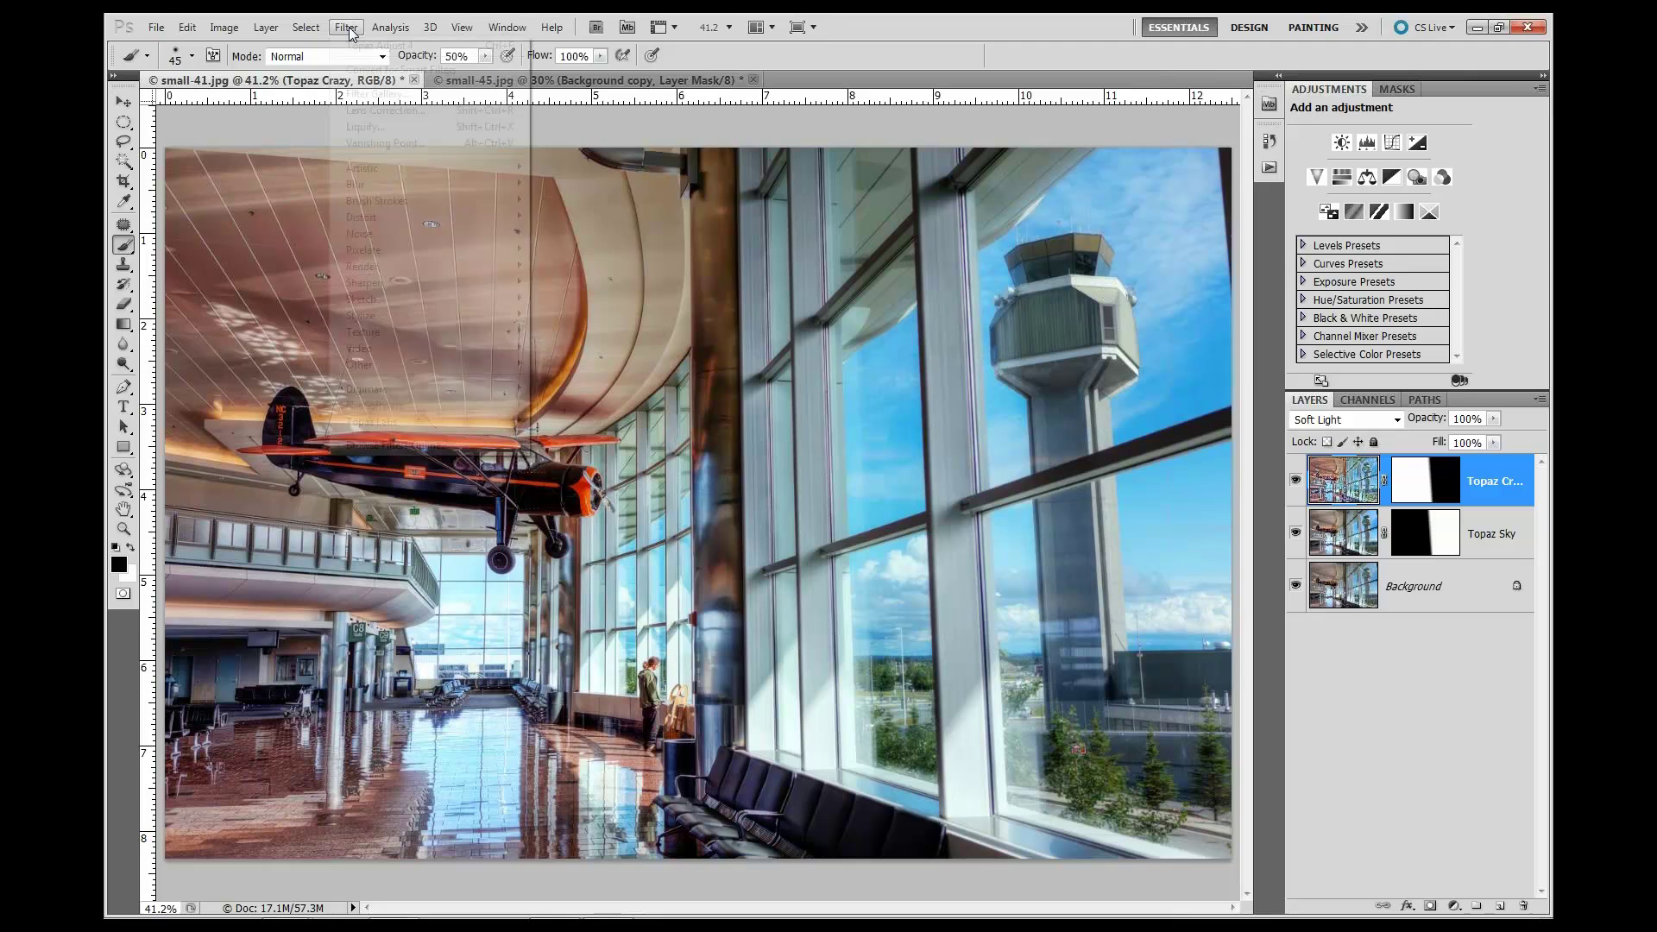
pyautogui.moveTo(473, 418)
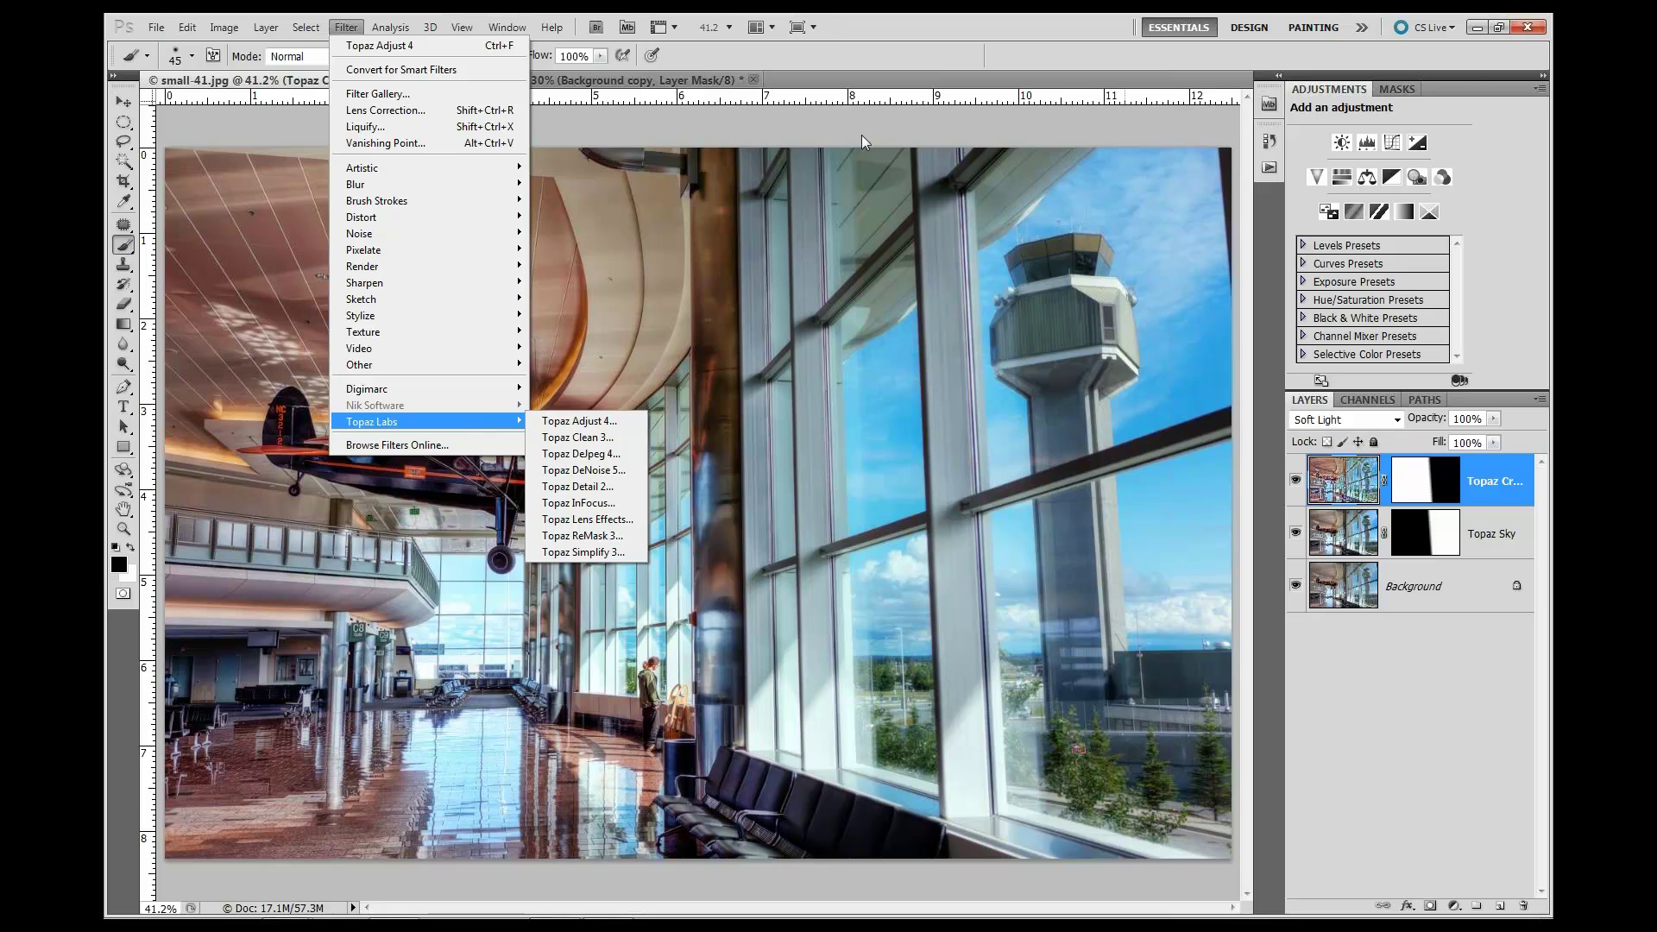
pyautogui.click(898, 60)
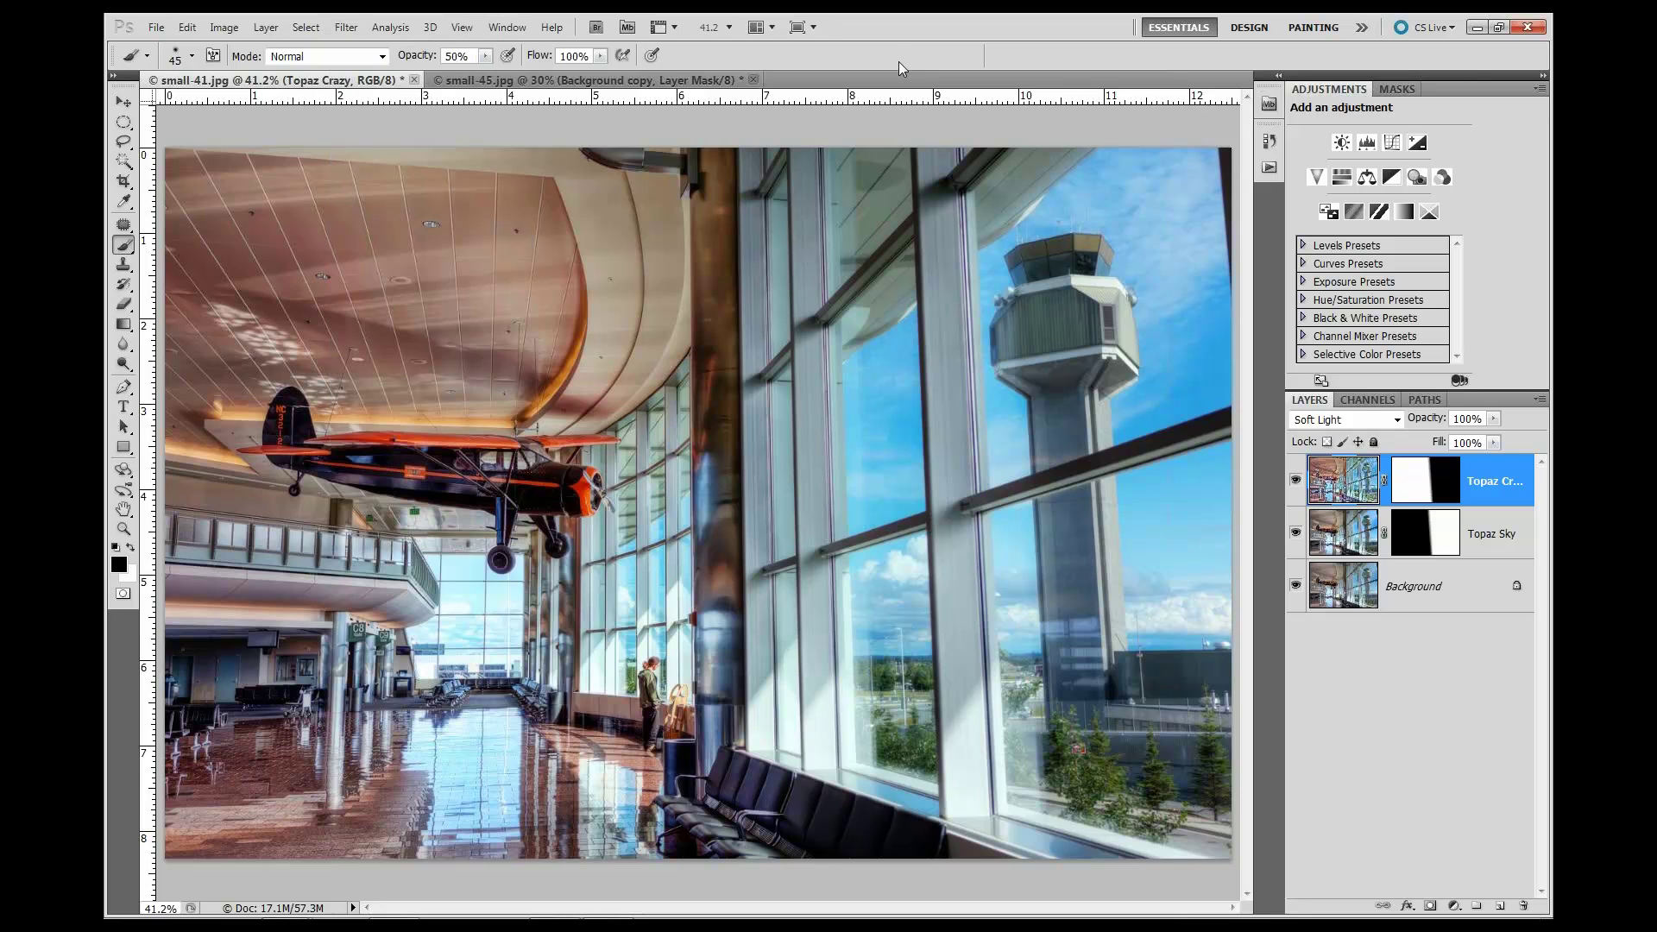